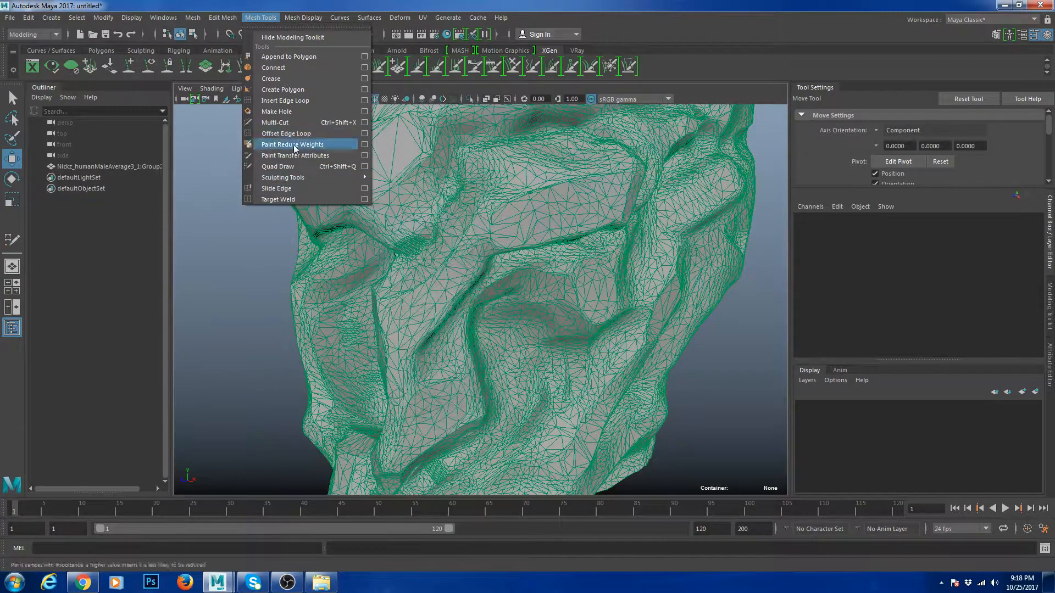
- Draw a five-corner polygon face over the nose bridge with Create Polygon
mouse_move(299, 181)
mouse_move(225, 19)
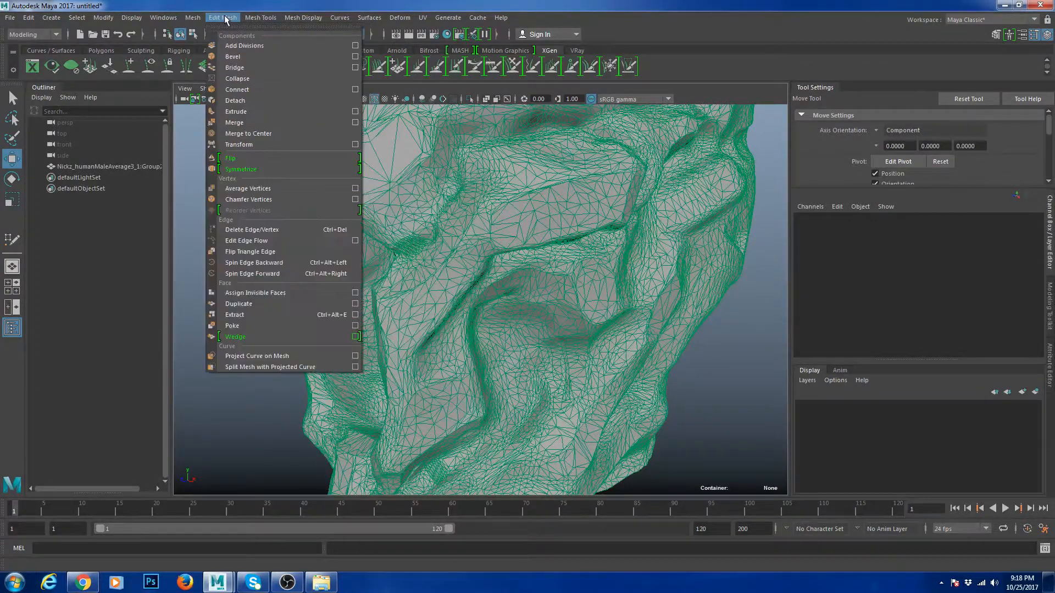
mouse_move(271, 17)
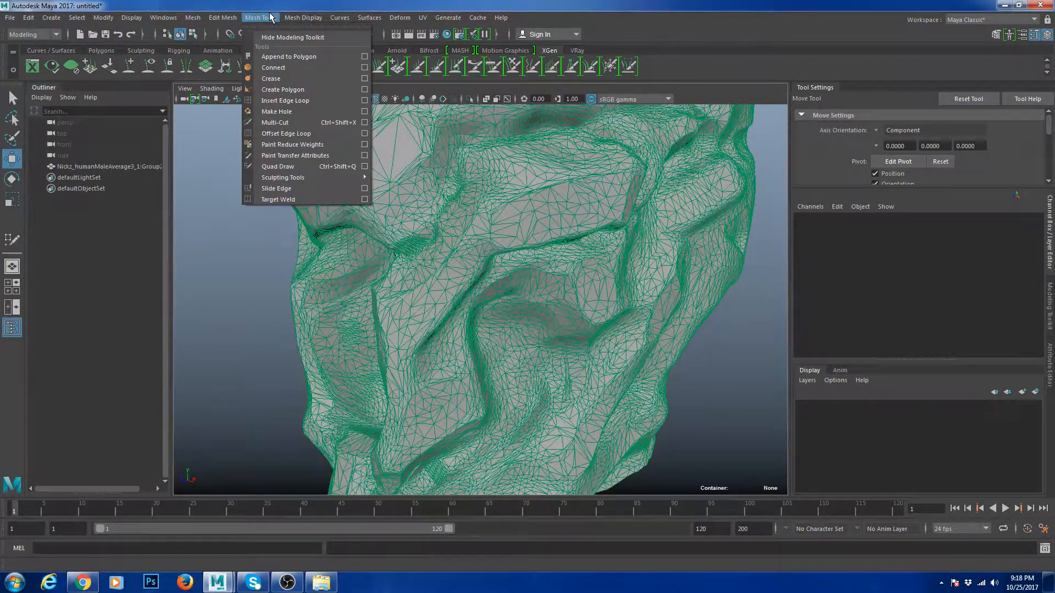
click(295, 90)
alt+drag(388, 263, 447, 273)
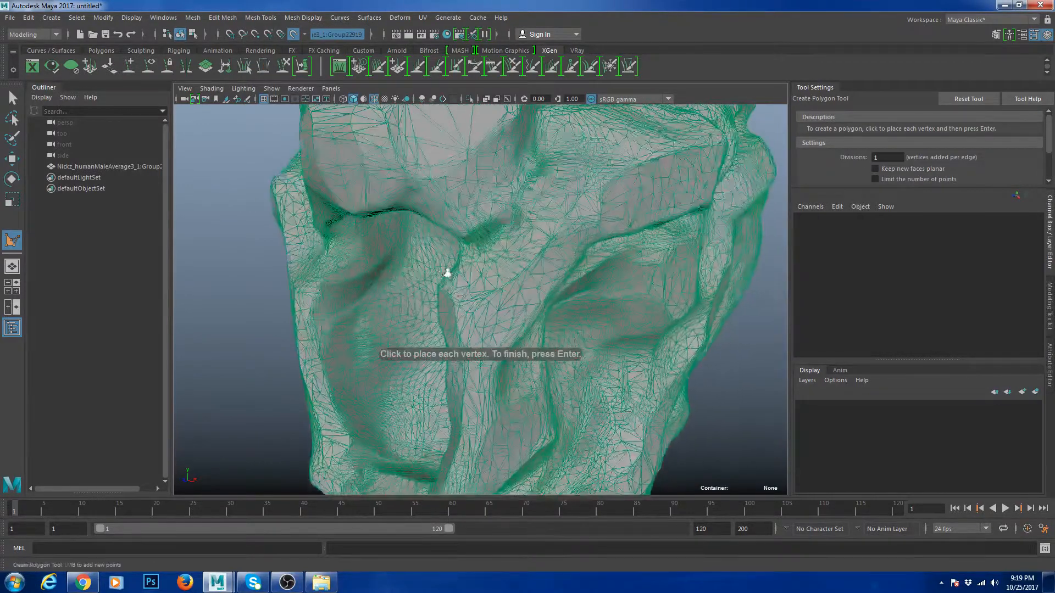
click(487, 372)
click(528, 326)
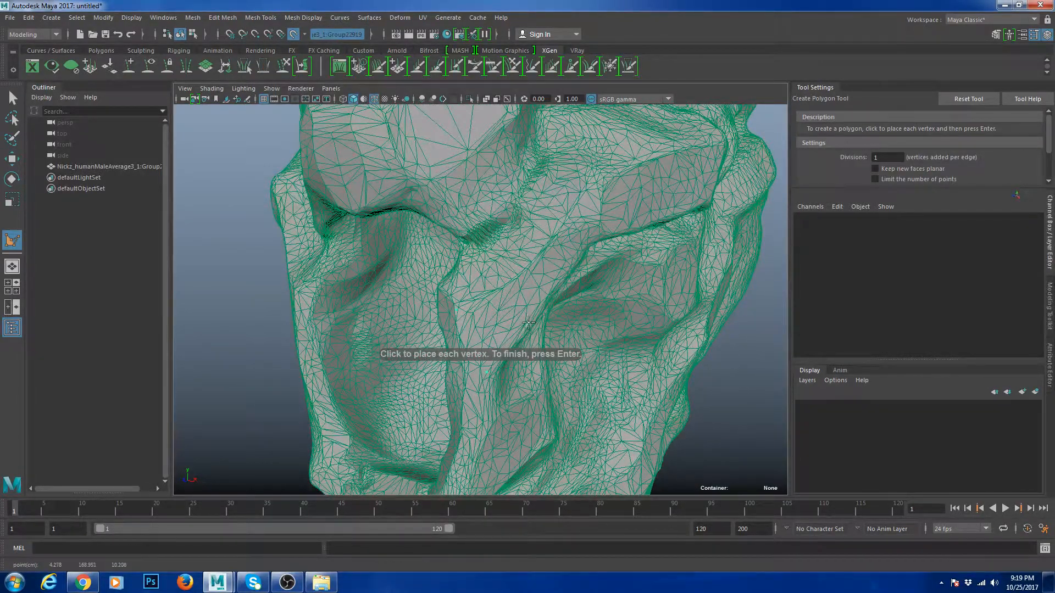
click(515, 297)
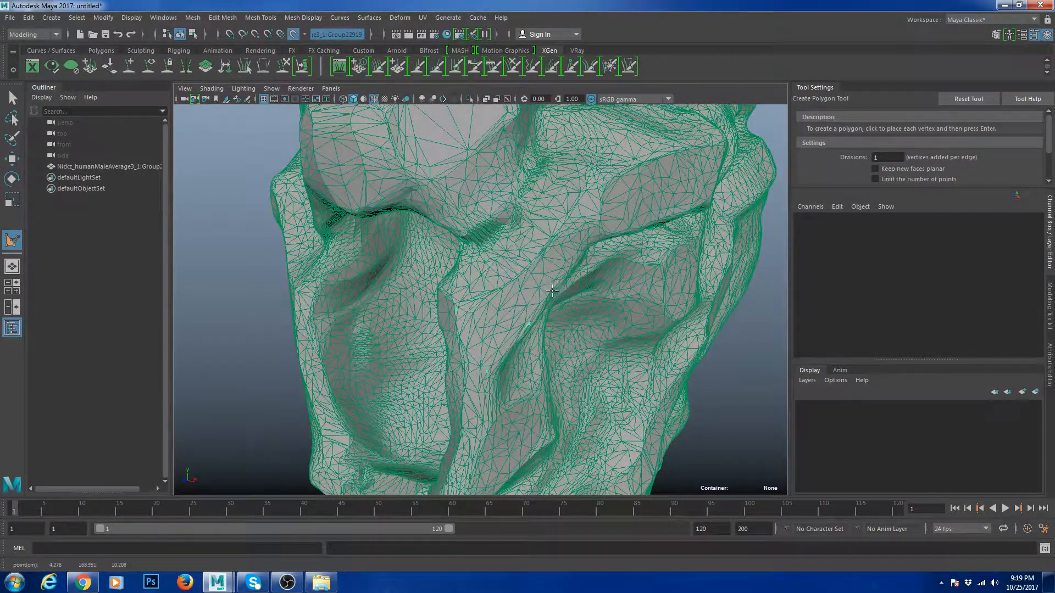
click(603, 240)
click(596, 191)
drag(548, 236, 497, 290)
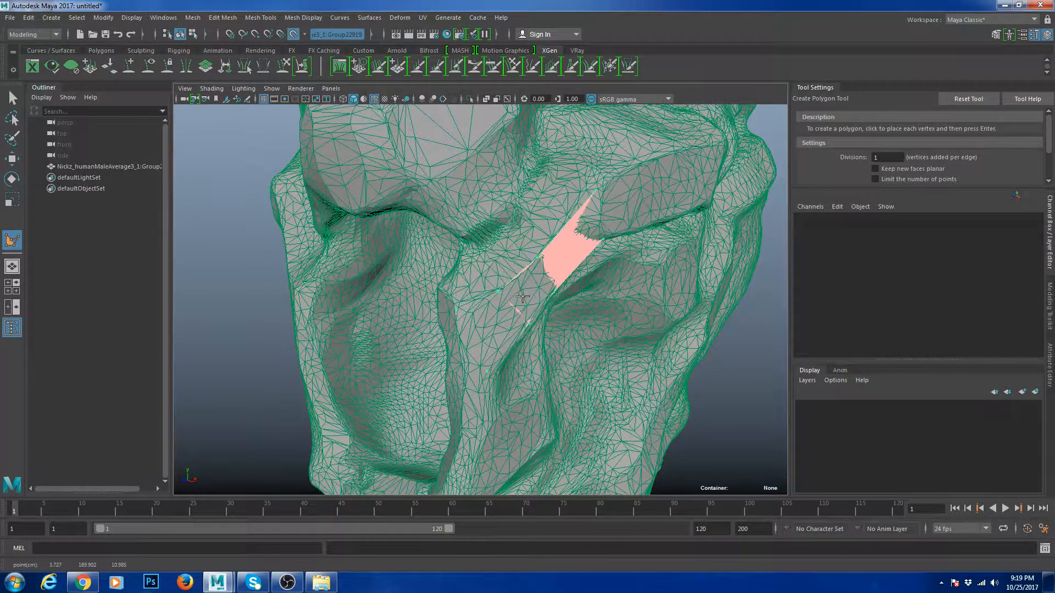
key(Return)
- Cut the new face twice with Multi-Cut into three faces and select the strip
key(w)
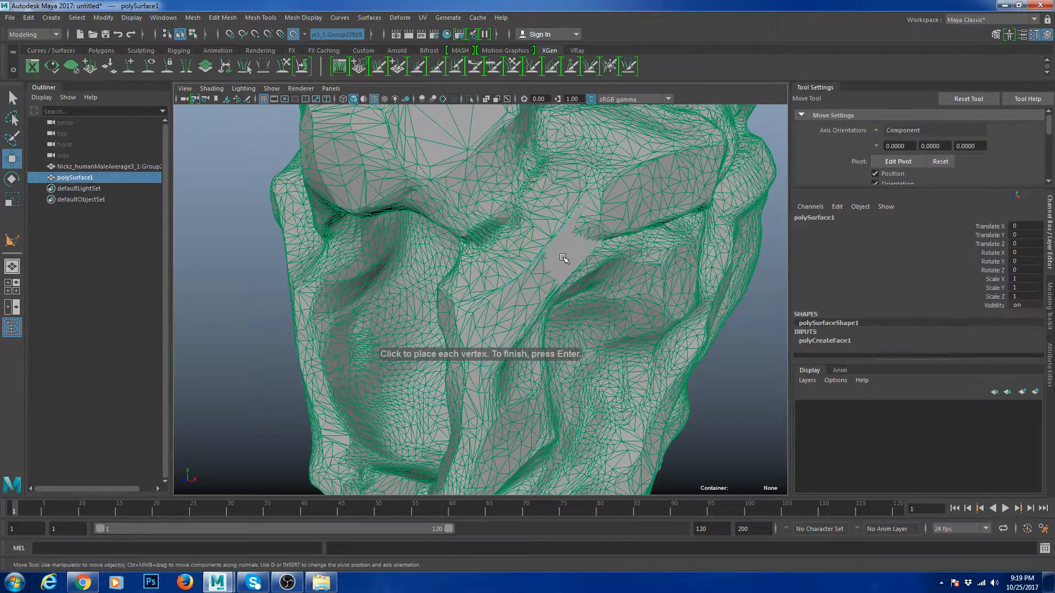
shift+right_drag(584, 216, 531, 223)
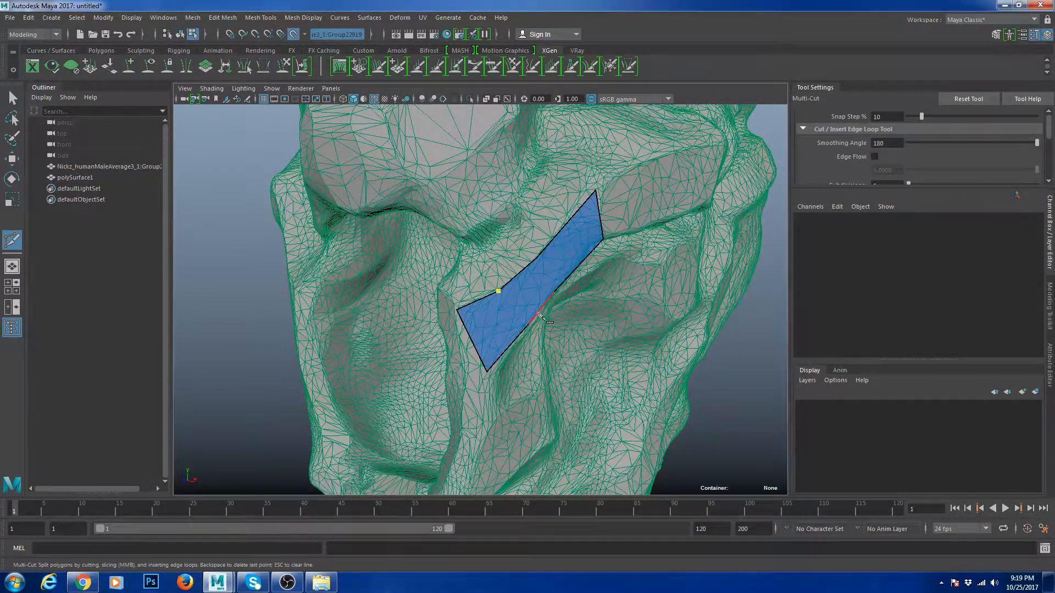
click(530, 323)
key(Return)
click(537, 257)
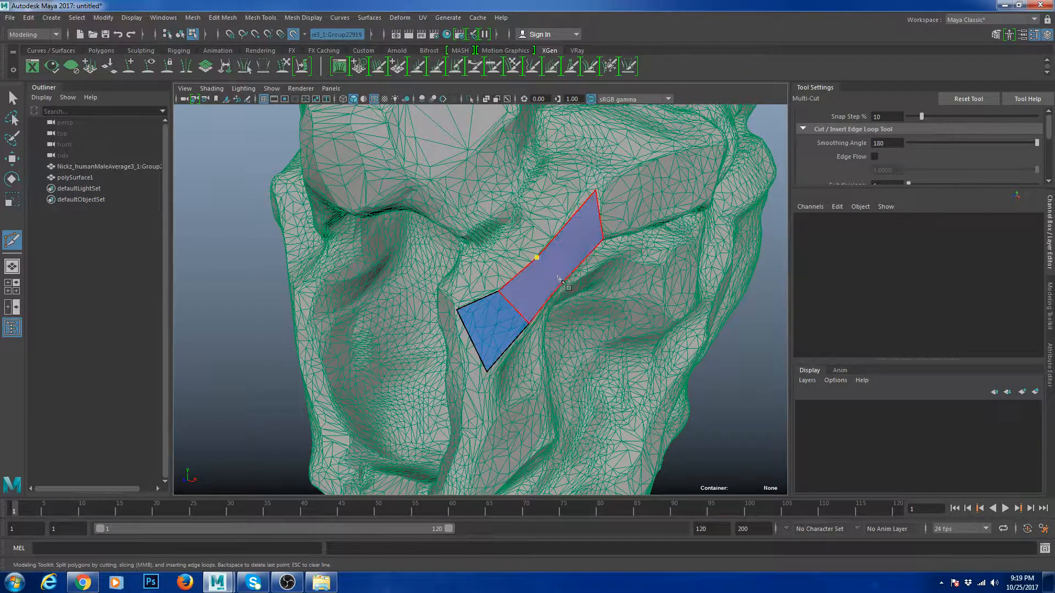
click(553, 291)
key(Return)
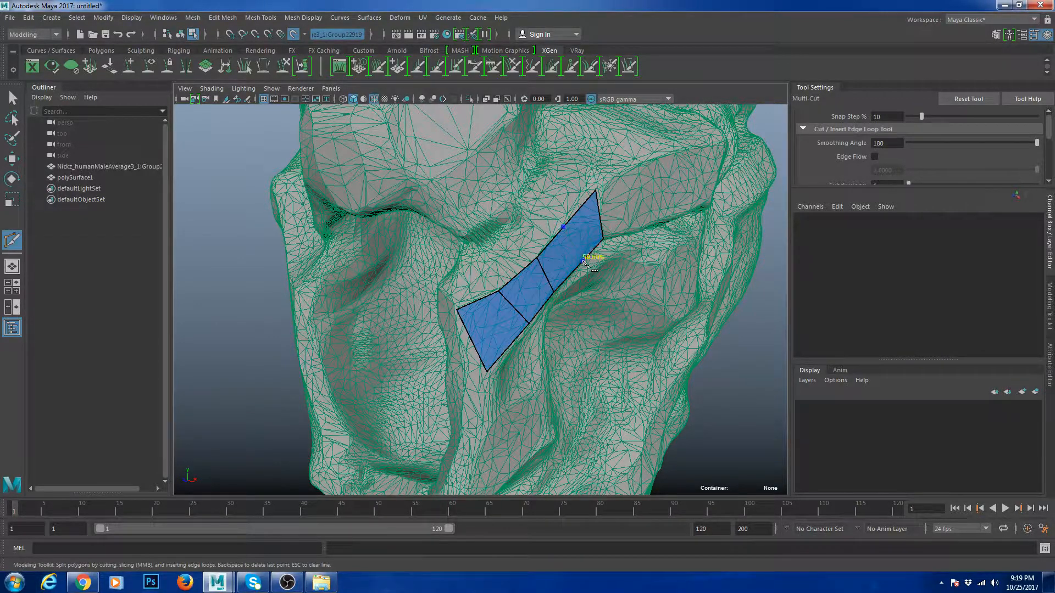
key(w)
click(580, 239)
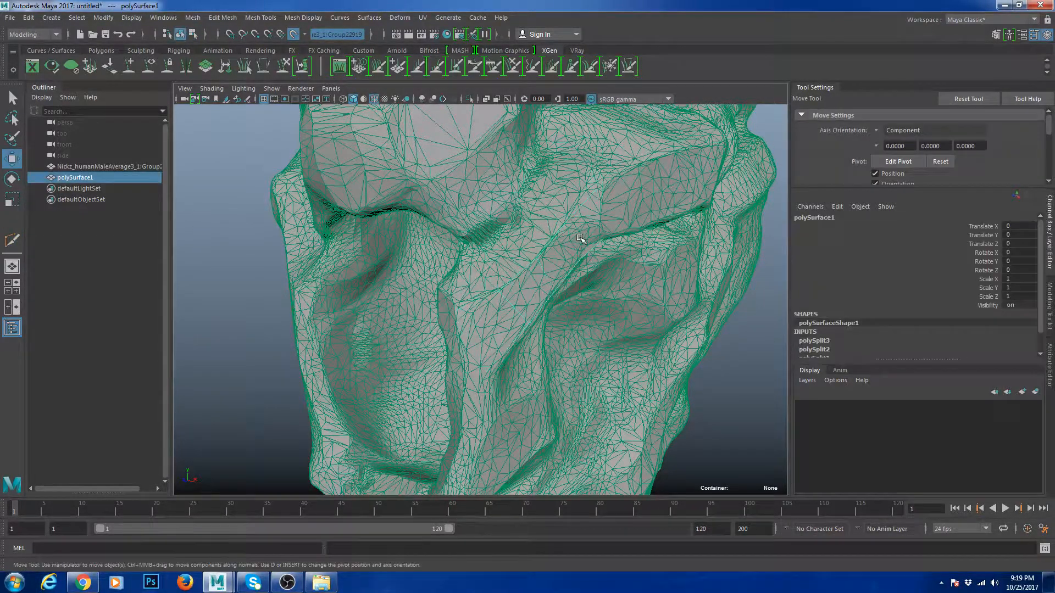
- Isolate polySurface1 and orbit around the three-face strip to inspect it
key(ctrl+1)
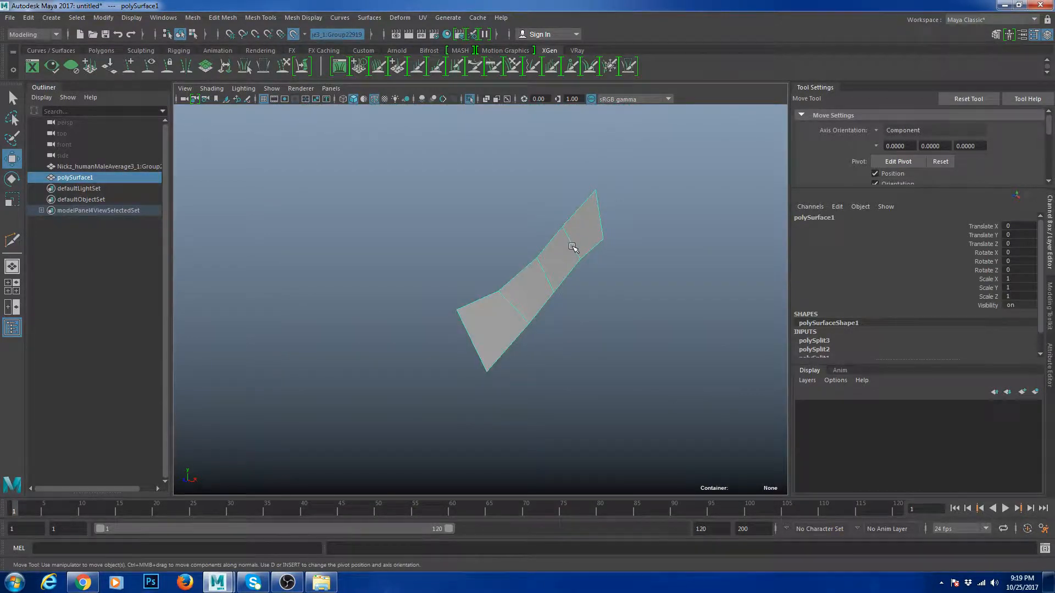
alt+drag(660, 321, 587, 327)
click(380, 173)
click(374, 227)
key(f)
scroll(471, 276, down, 4)
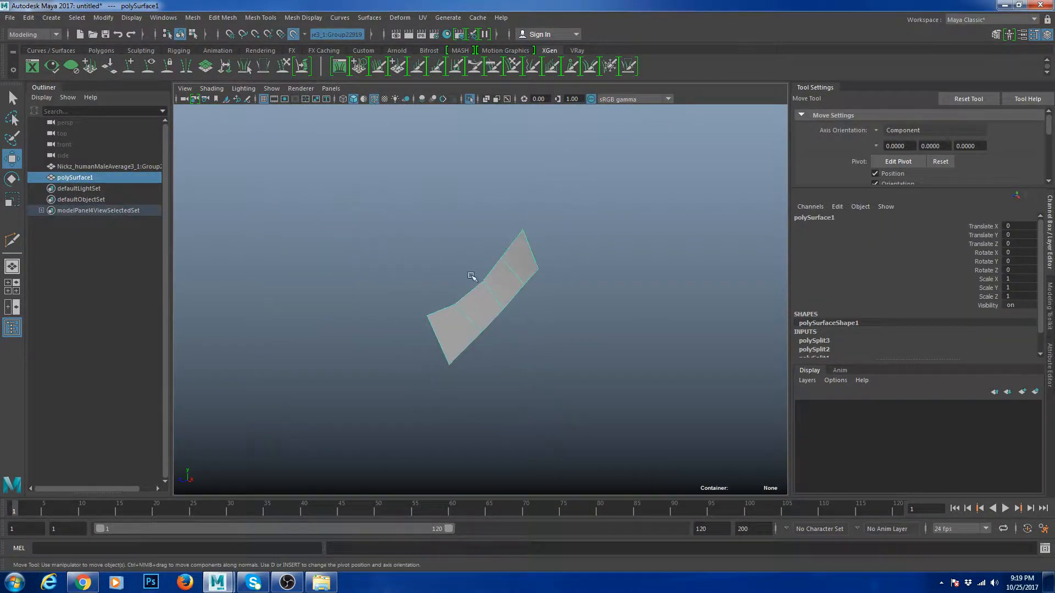
alt+drag(471, 276, 545, 297)
scroll(544, 273, up, 4)
click(545, 303)
drag(470, 234, 588, 332)
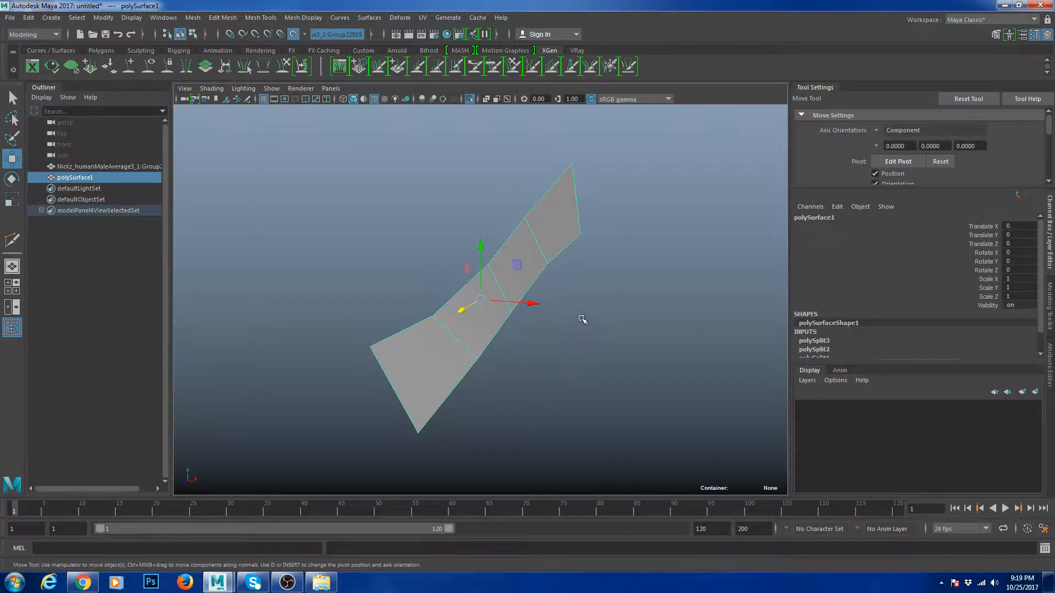
- Turn off Make Live, delete the strip, and frame the full scanned head again
click(299, 36)
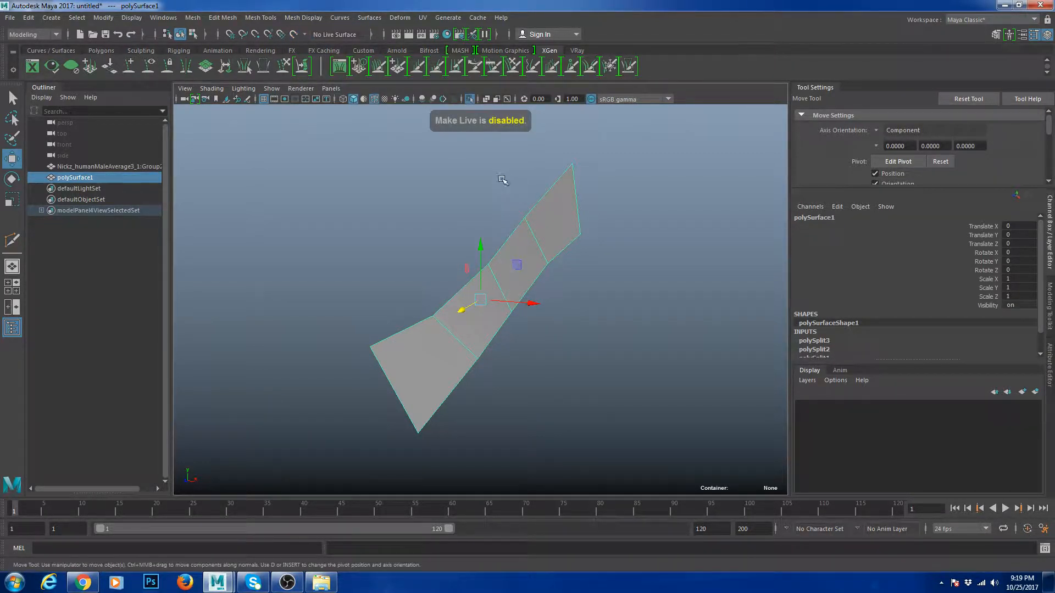
key(Delete)
click(147, 167)
click(438, 277)
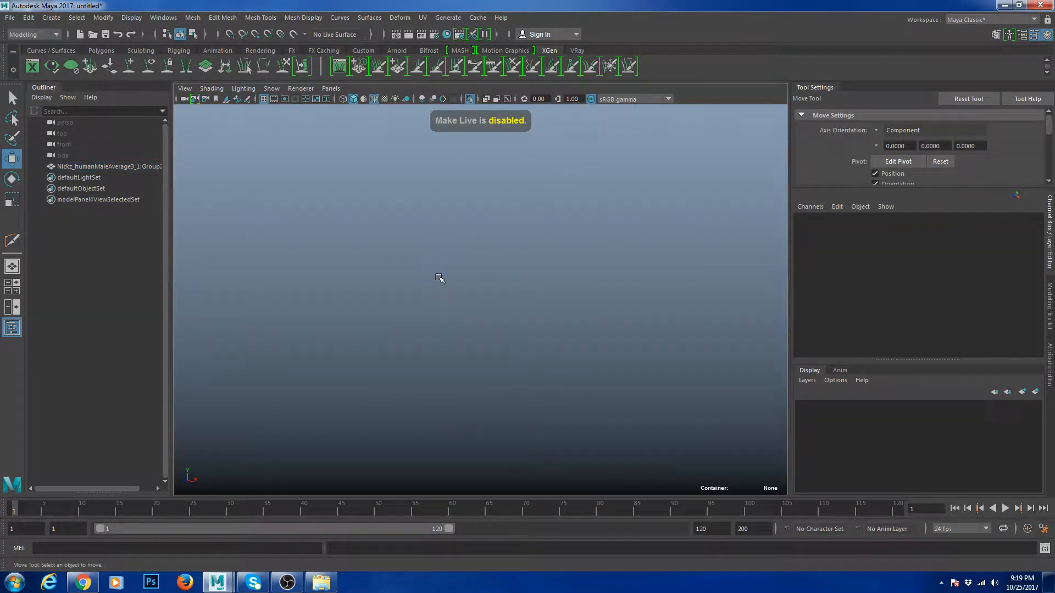
key(ctrl+1)
click(438, 277)
key(f)
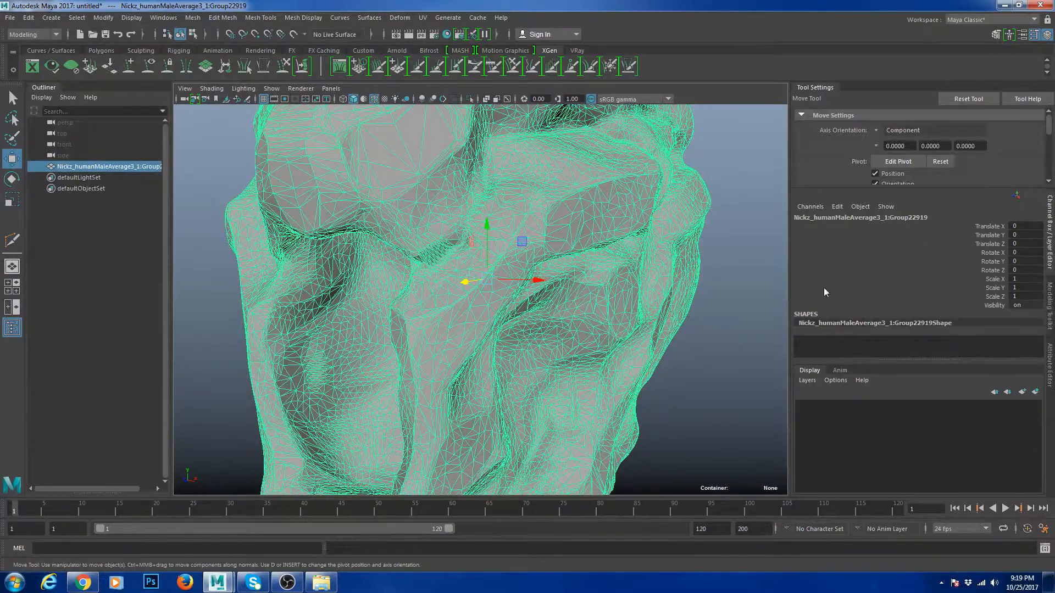
- Show the Modeling Toolkit panel and open the Plug-in Manager from Settings/Preferences
alt+drag(589, 329, 598, 328)
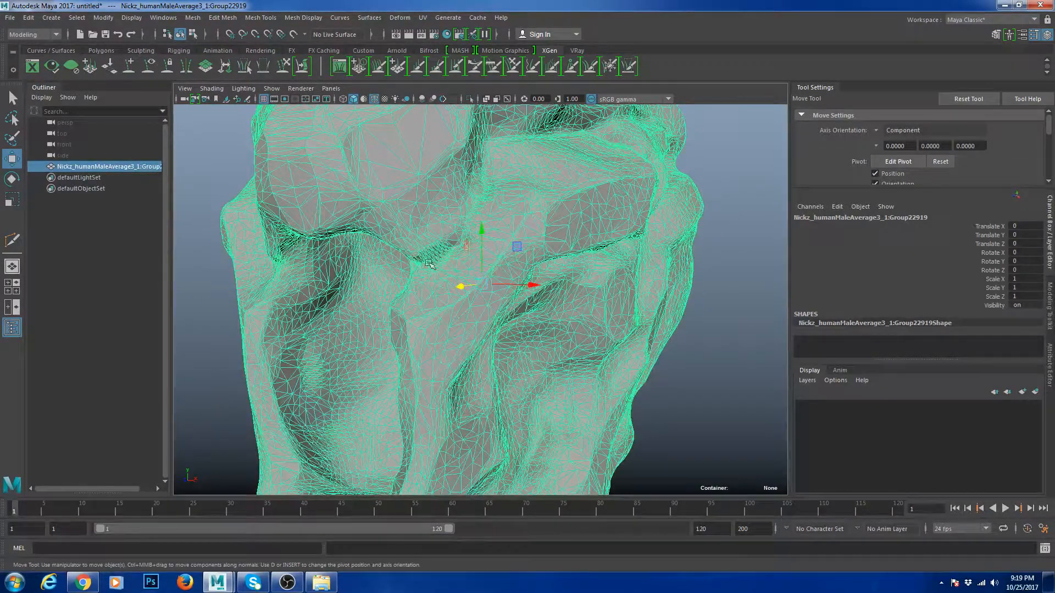
click(1050, 314)
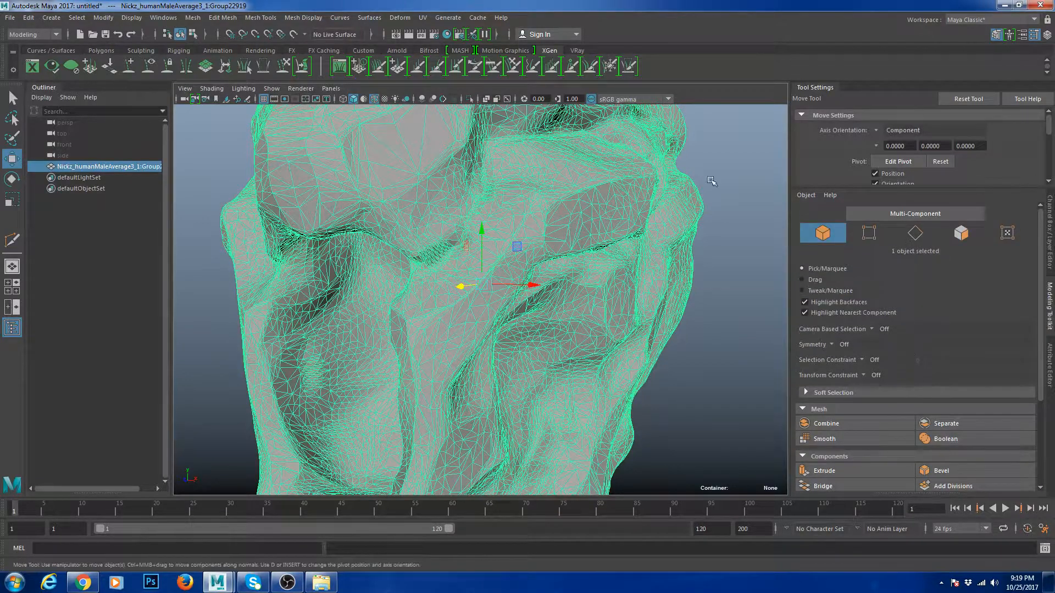
click(163, 17)
mouse_move(258, 123)
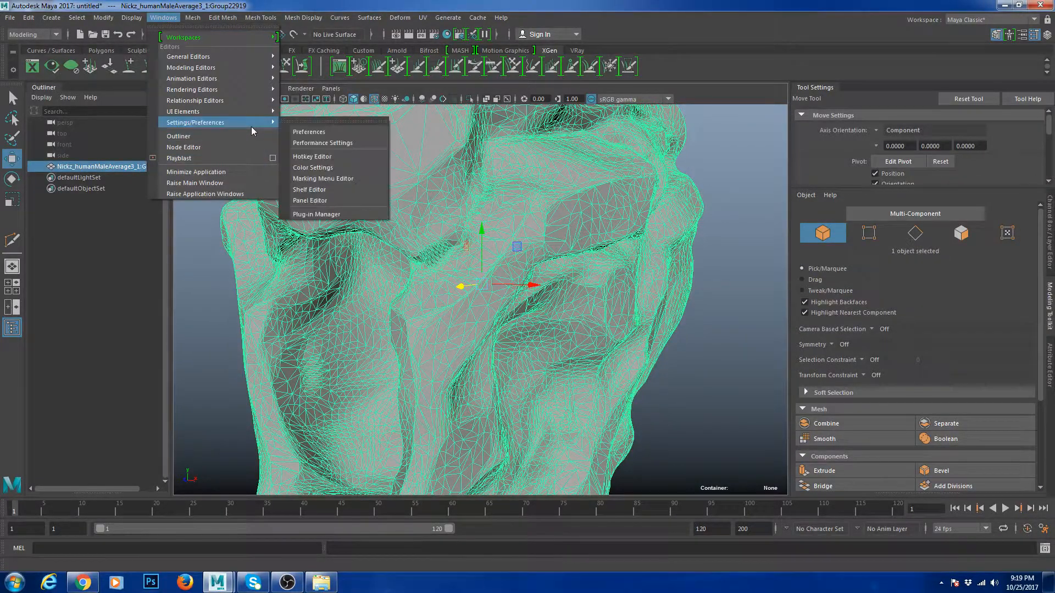
click(332, 216)
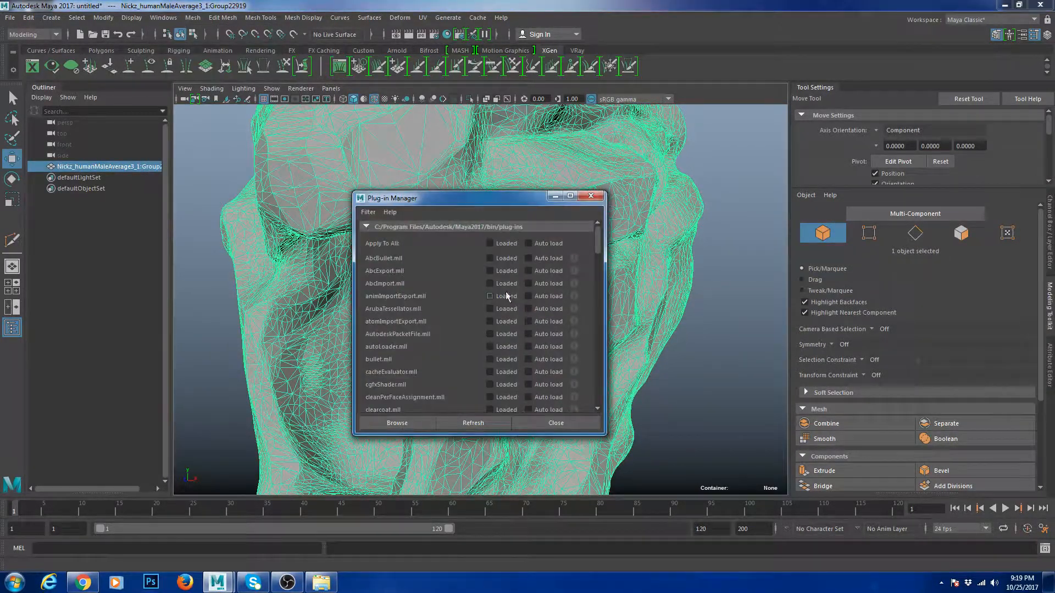
- Review the loaded plug-ins, including modelingToolkit.mll and objExport.mll, then close the manager
scroll(504, 297, down, 6)
scroll(506, 293, down, 4)
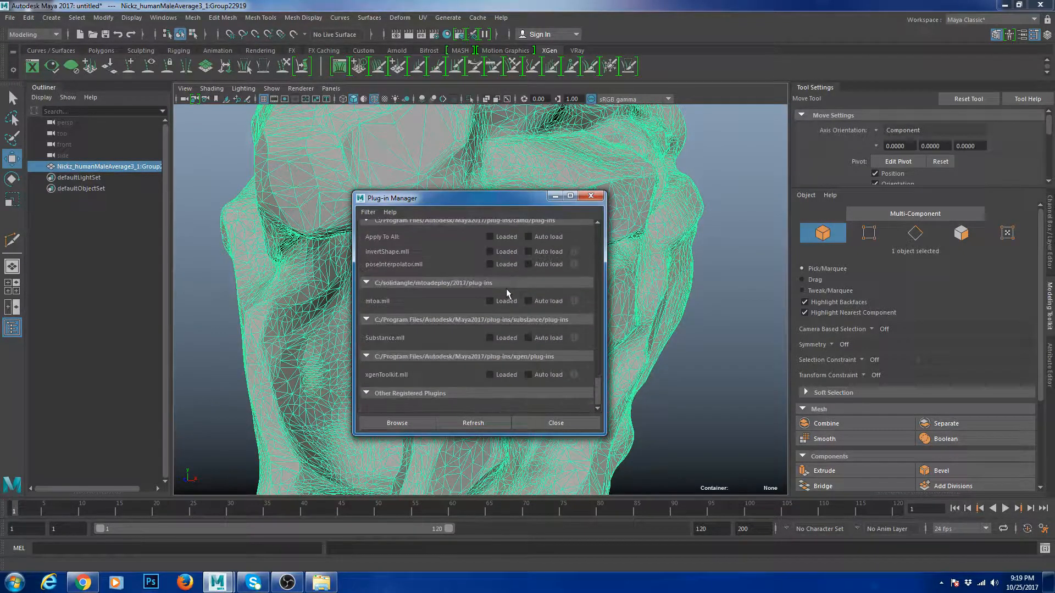
scroll(532, 378, up, 2)
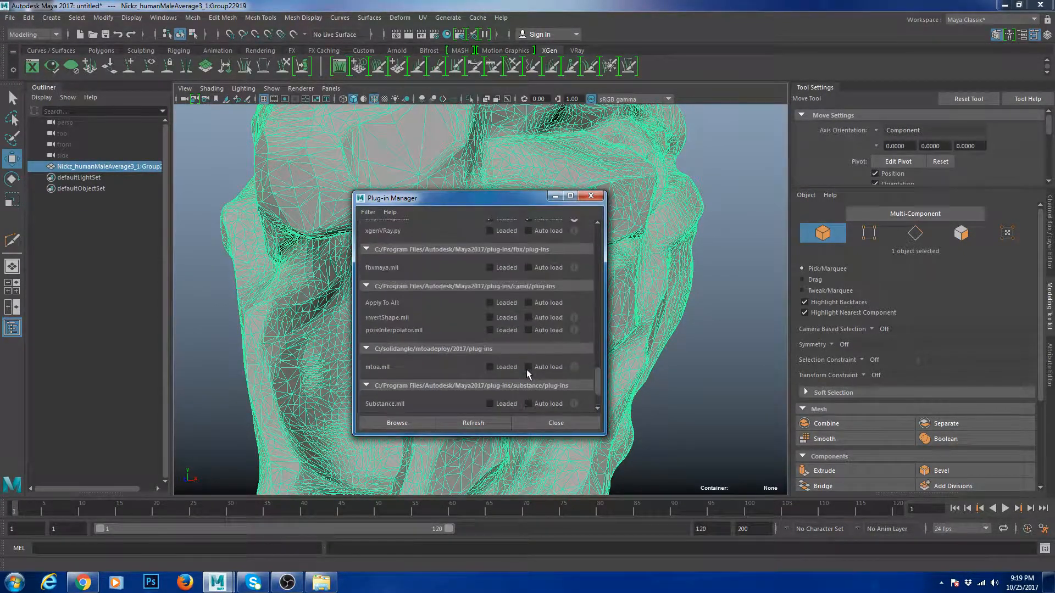
scroll(527, 373, up, 8)
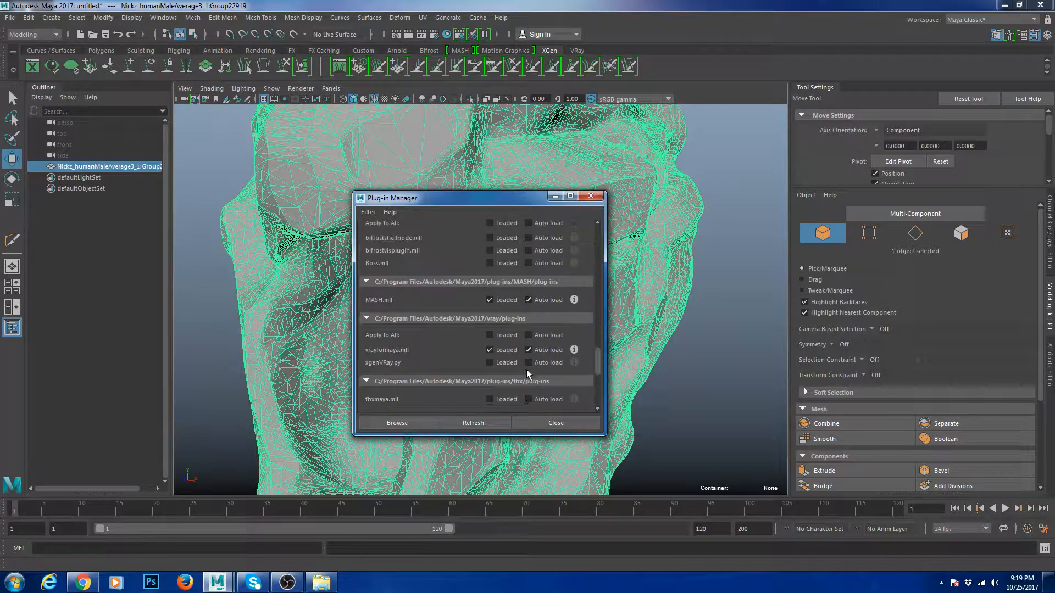
scroll(522, 371, up, 6)
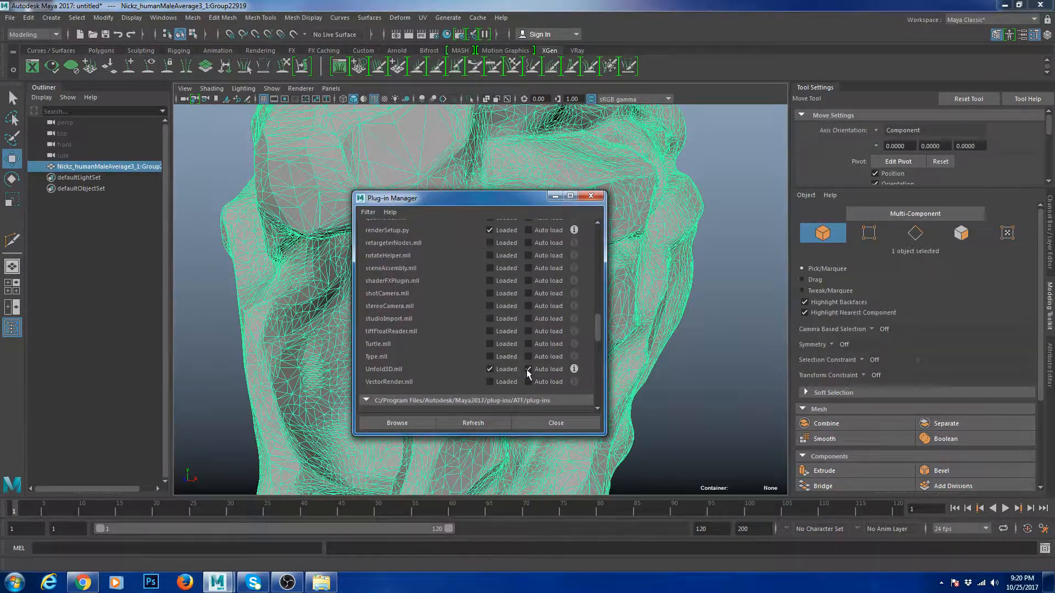
scroll(500, 311, up, 2)
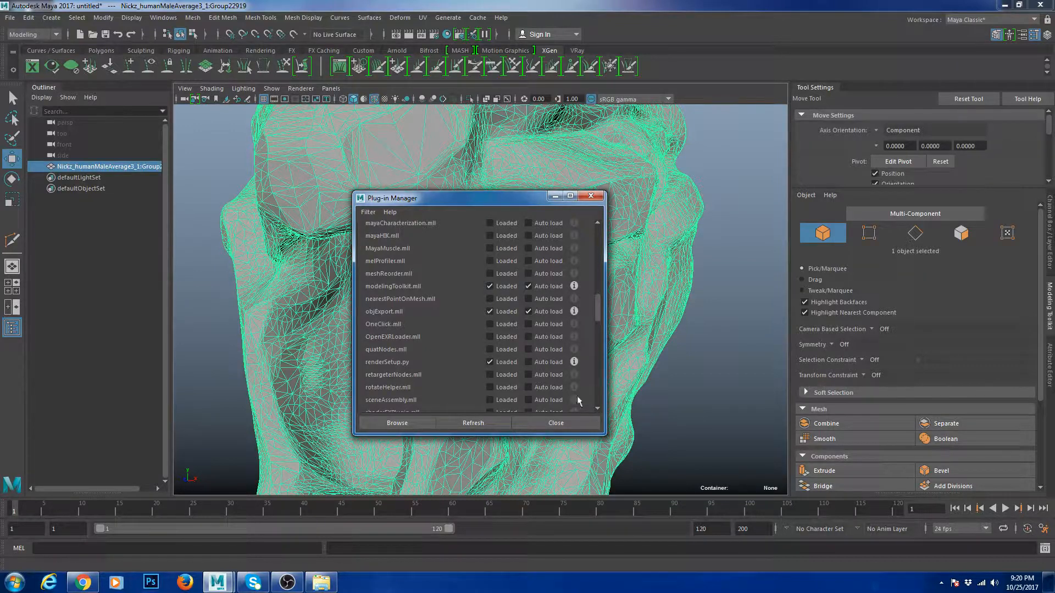
click(583, 423)
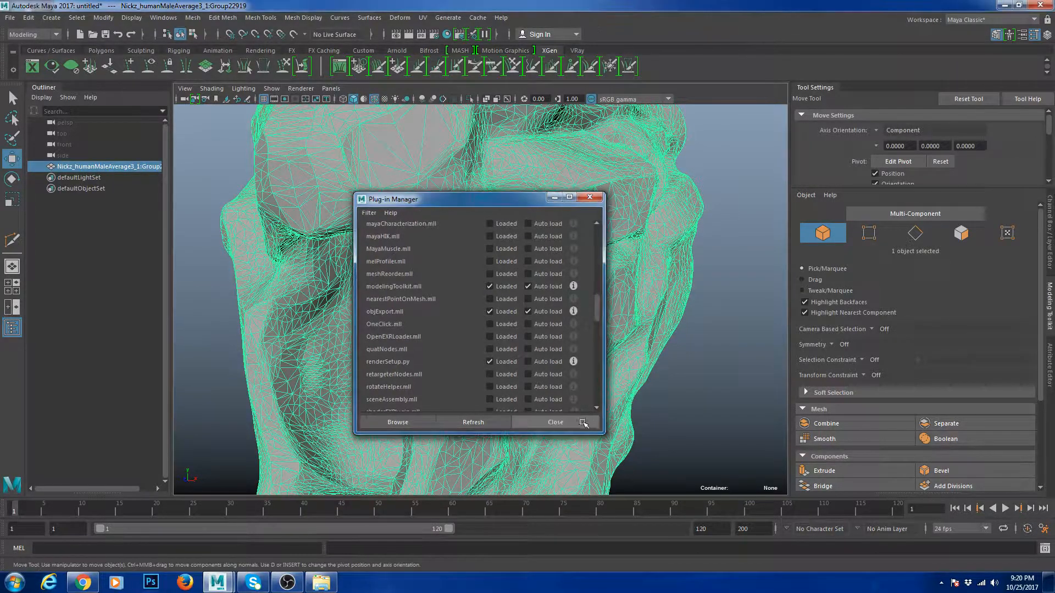
- Try sketching Quad Draw faces over the nose, then undo the torn result
scroll(888, 328, down, 3)
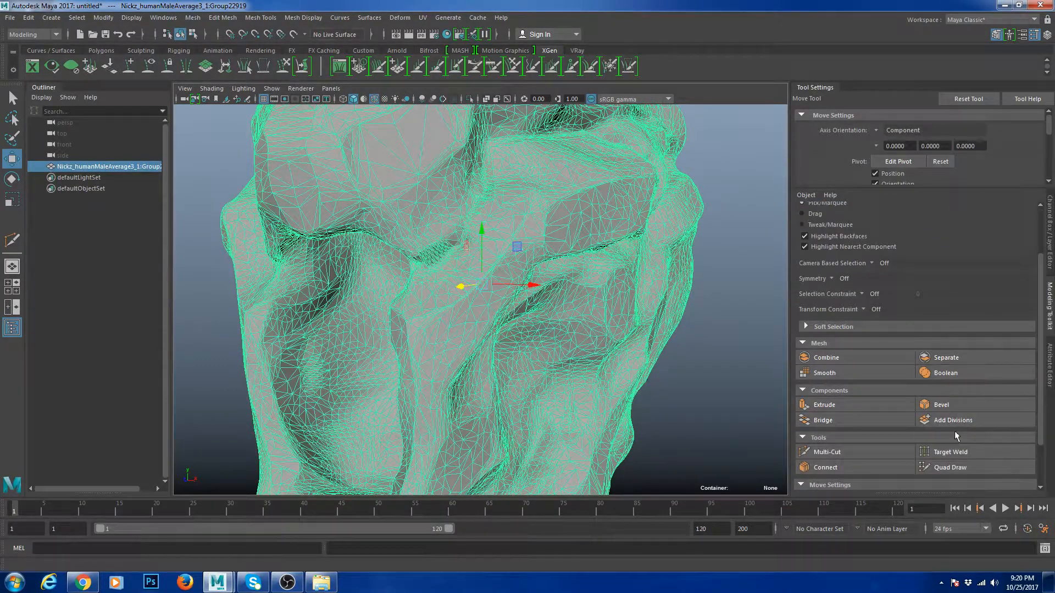
click(954, 468)
scroll(648, 321, down, 3)
scroll(581, 357, up, 6)
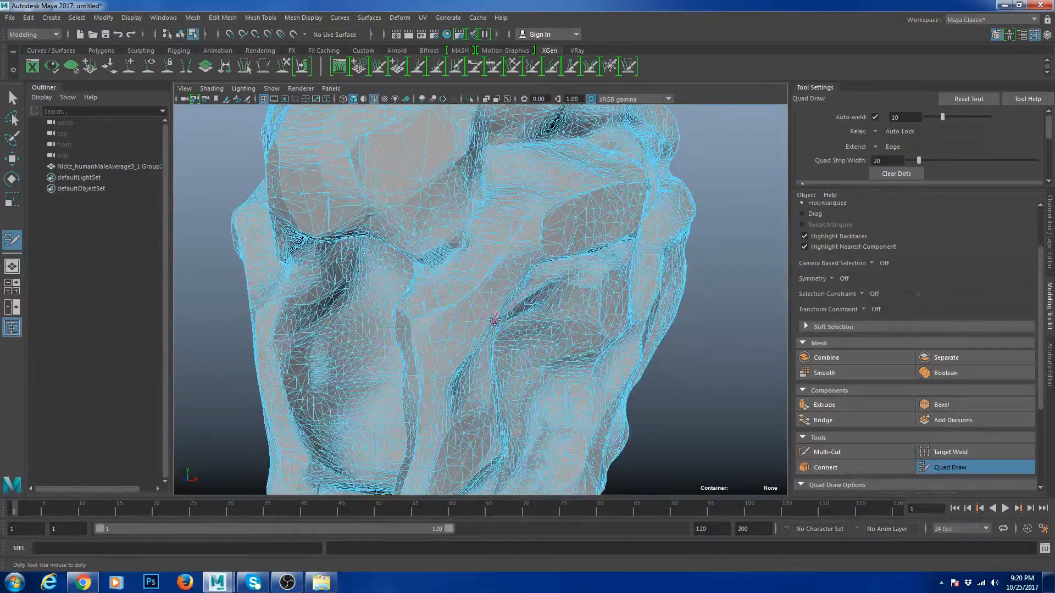
mouse_move(425, 329)
mouse_down()
mouse_move(389, 333)
mouse_move(589, 371)
mouse_move(520, 362)
mouse_up()
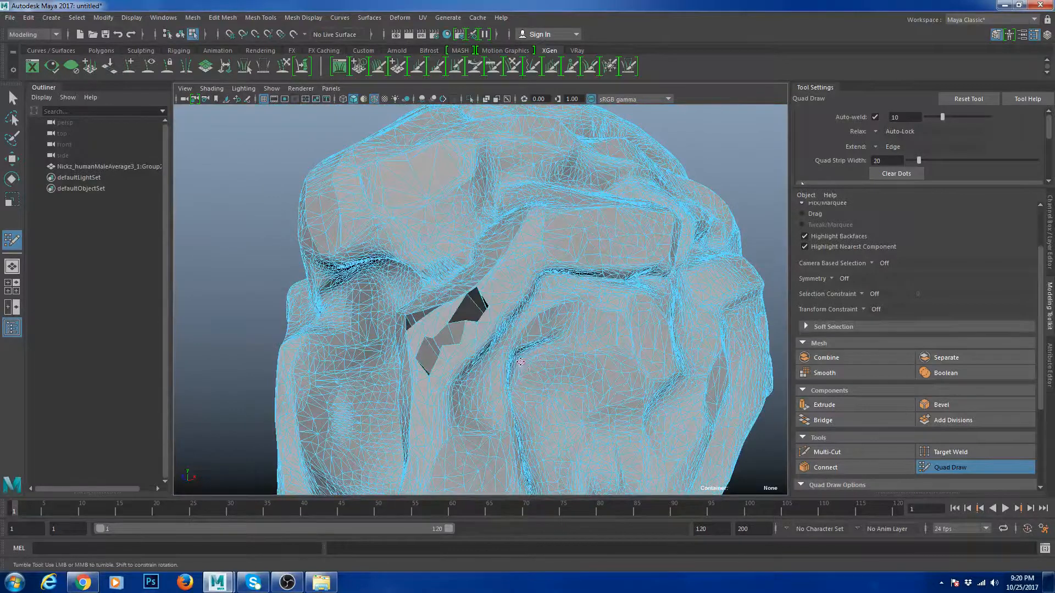
key(ctrl+z)
scroll(541, 285, down, 4)
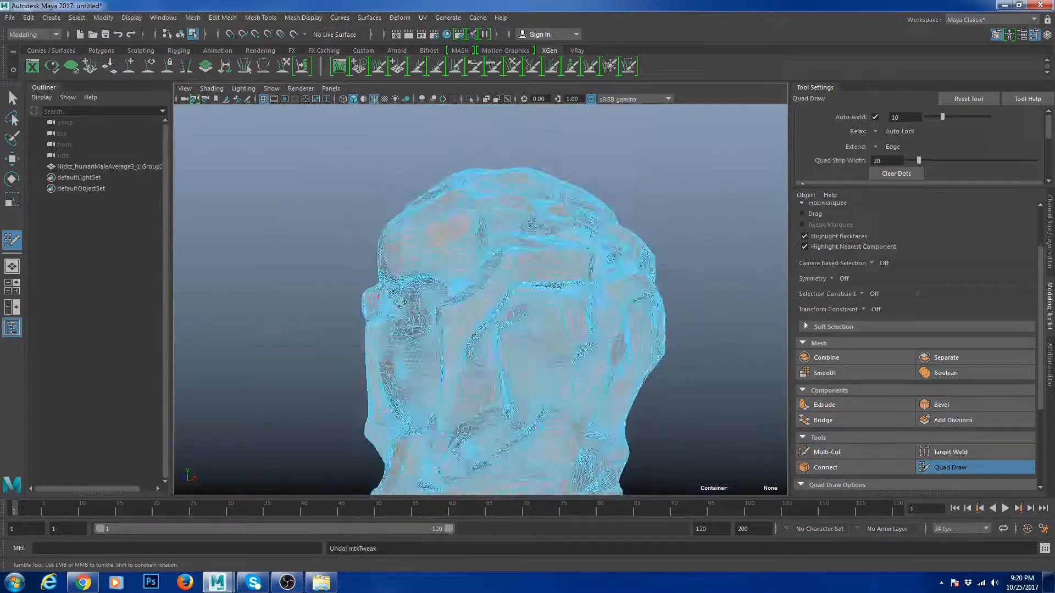
- Reselect the scanned head mesh, make it live, and activate Quad Draw
alt+drag(540, 285, 499, 268)
key(w)
right_drag(452, 242, 501, 203)
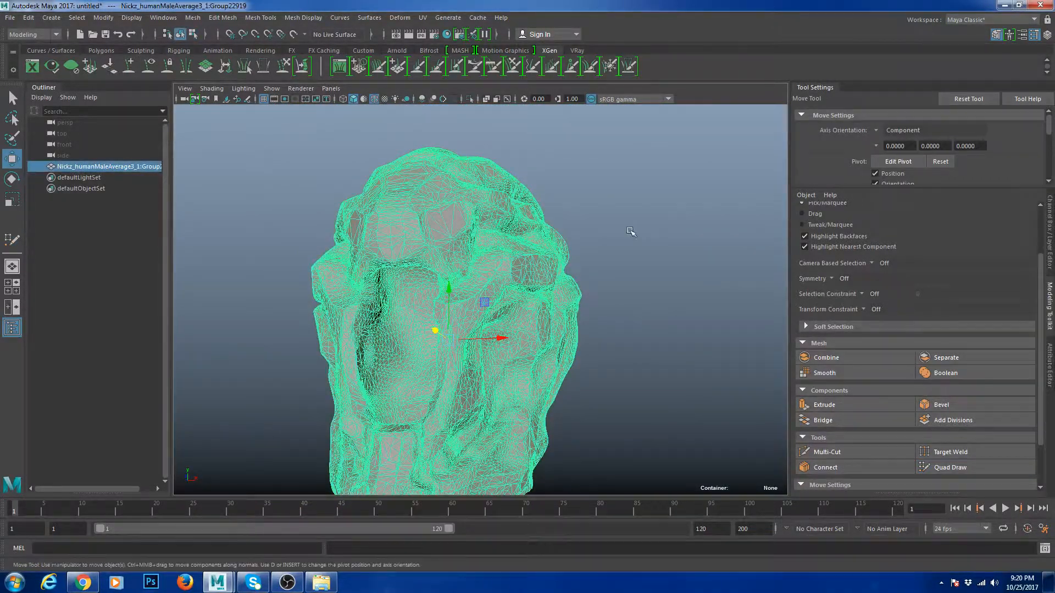
alt+drag(630, 232, 624, 240)
click(624, 240)
click(549, 222)
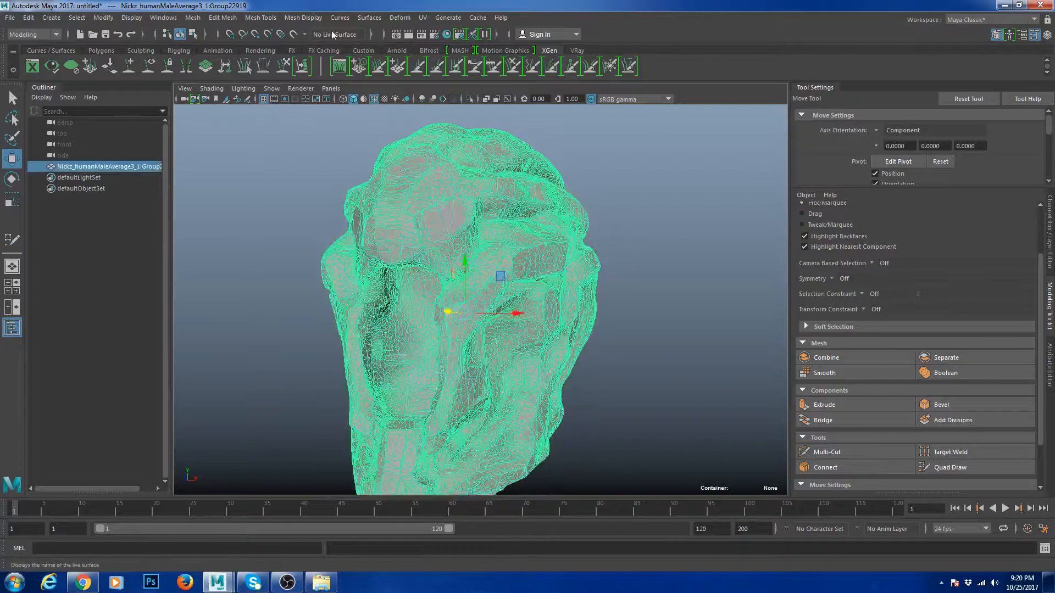
click(295, 34)
scroll(494, 274, up, 3)
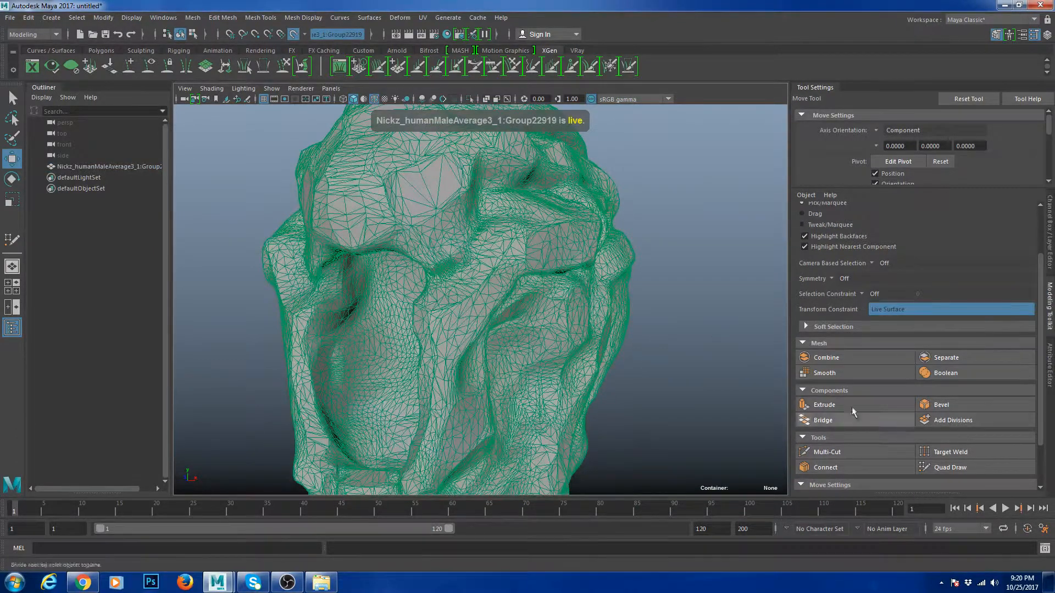
click(950, 467)
scroll(413, 320, up, 3)
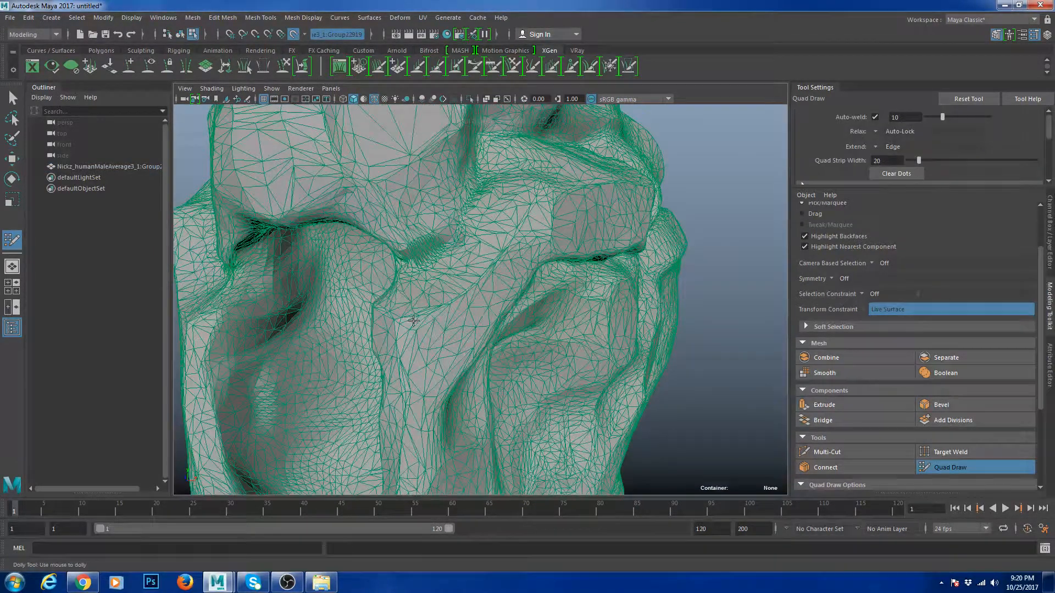
- Place dots and fill eight quads in a row along the side of the nose
alt+drag(435, 303, 358, 298)
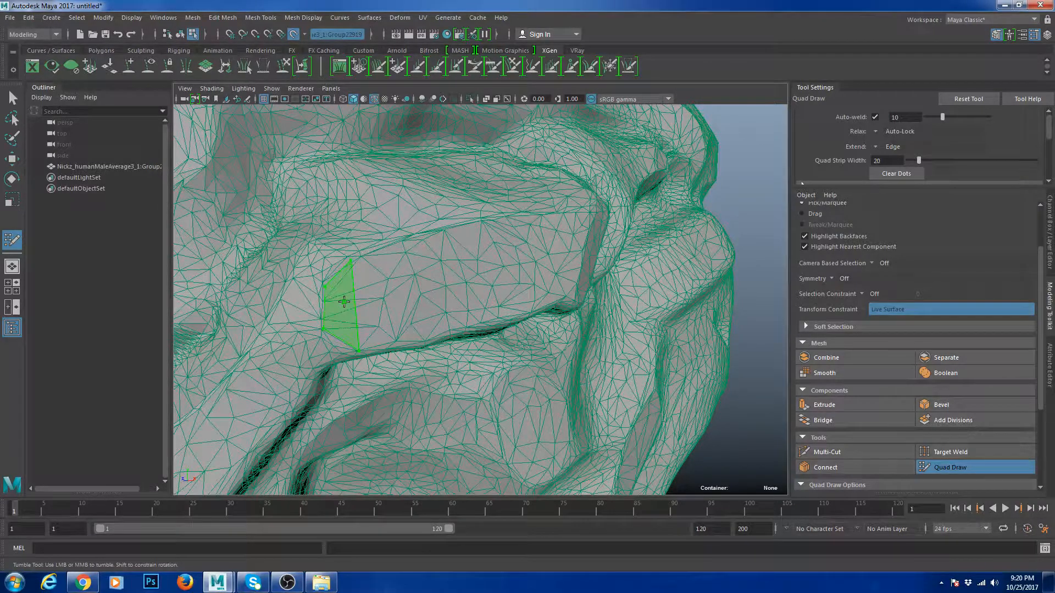
shift+click(344, 301)
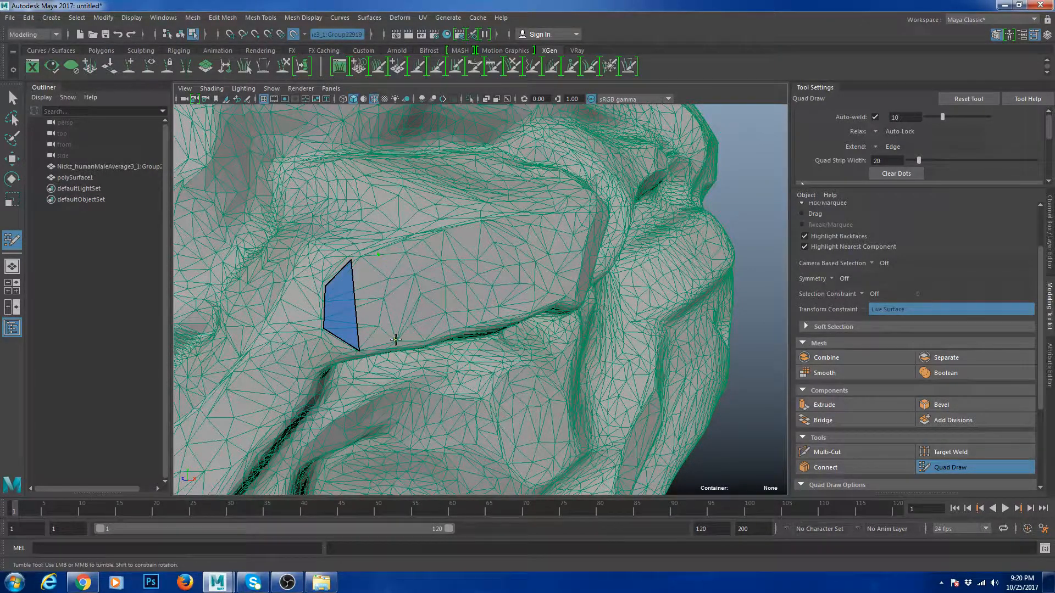
click(394, 342)
shift+click(375, 309)
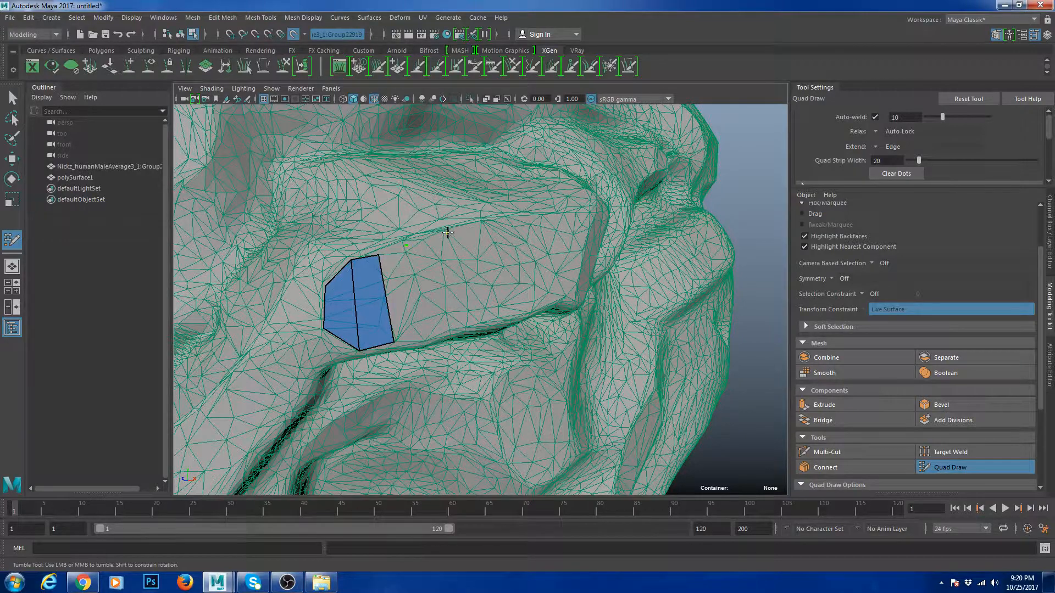
mouse_move(448, 232)
alt+mouse_down()
mouse_move(544, 218)
mouse_move(537, 230)
mouse_move(546, 243)
mouse_move(595, 242)
mouse_move(574, 249)
alt+mouse_up()
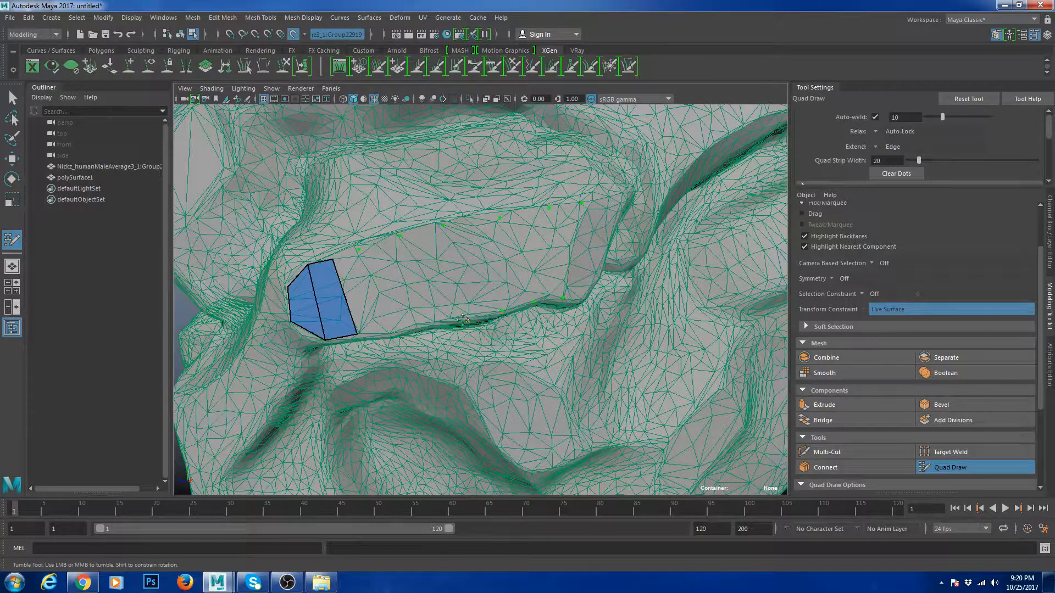
shift+click(378, 292)
shift+click(409, 280)
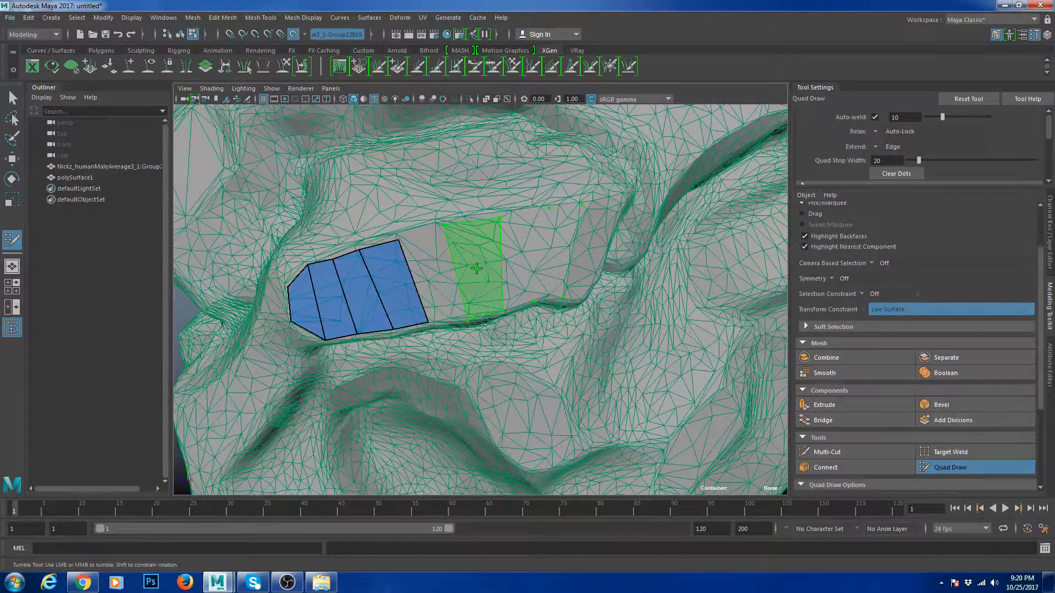
shift+click(476, 268)
shift+click(442, 274)
shift+click(515, 255)
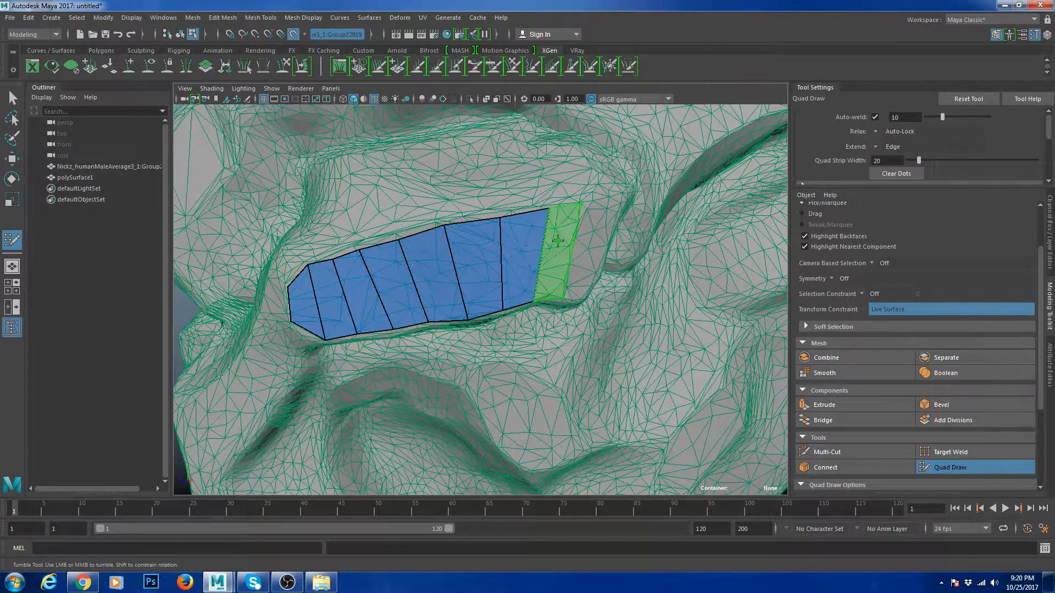
shift+click(557, 241)
alt+drag(558, 264, 574, 239)
- Drag the strip's upper and lower border vertices to follow the scanned nose
alt+right_drag(439, 253, 464, 253)
alt+middle_drag(464, 253, 516, 252)
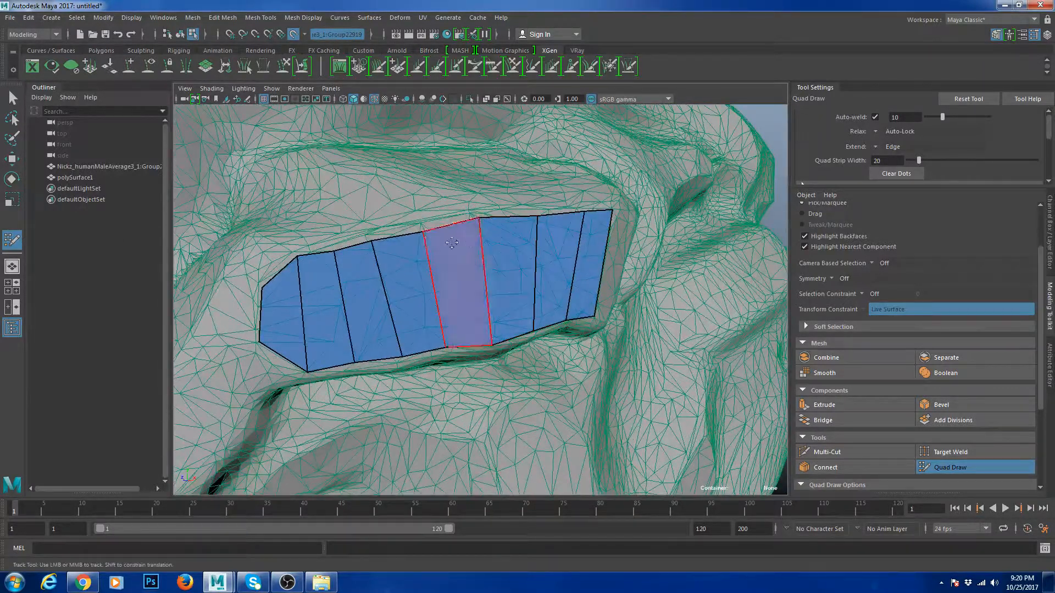
drag(423, 231, 370, 237)
drag(479, 217, 569, 243)
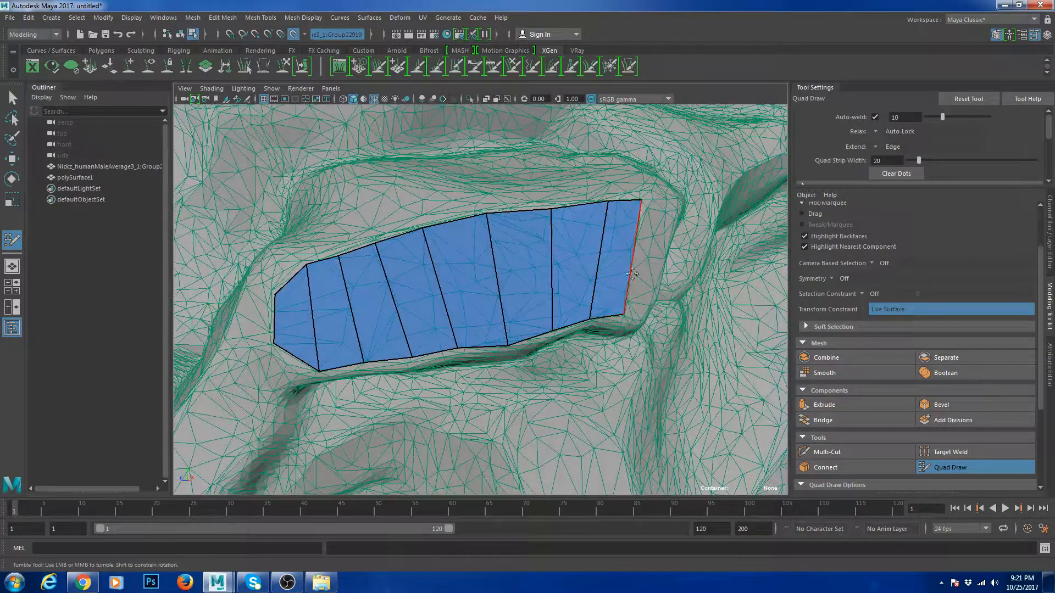
drag(621, 312, 551, 335)
drag(465, 343, 505, 299)
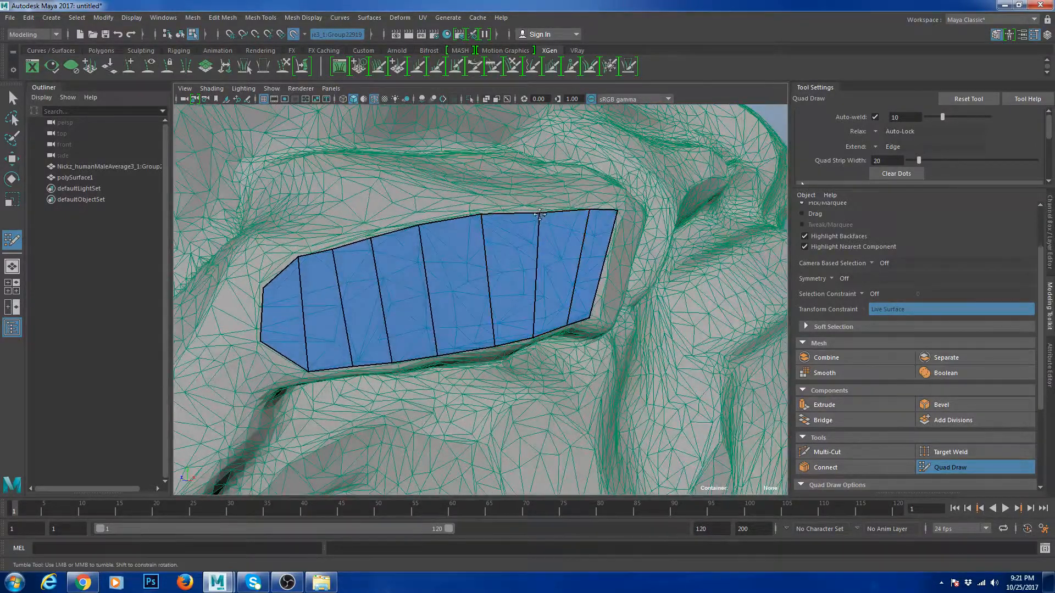
alt+drag(540, 215, 428, 283)
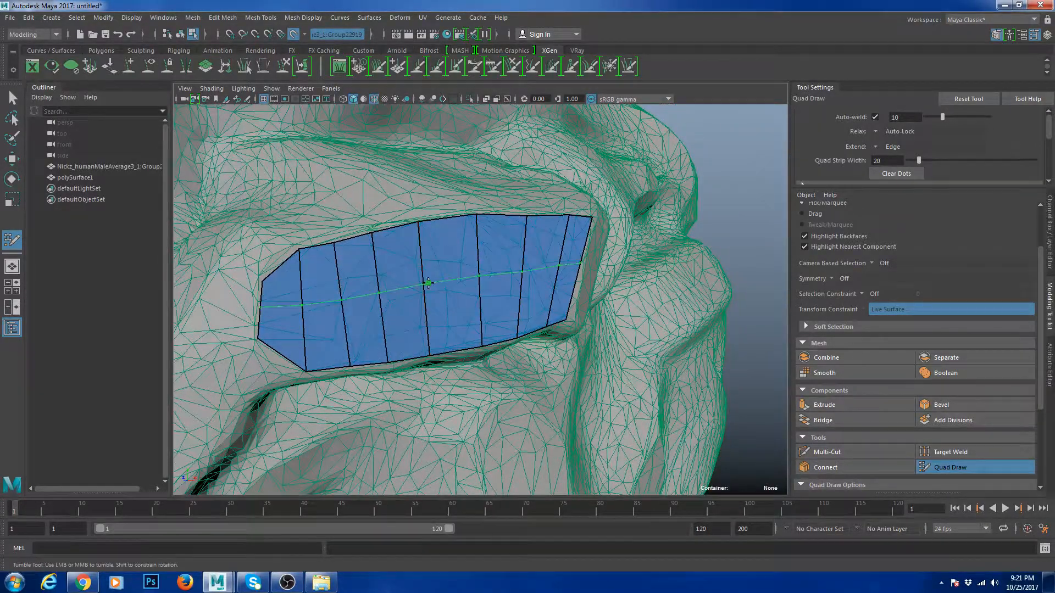
- Insert two lengthwise edge loops across the quad strip
ctrl+click(421, 264)
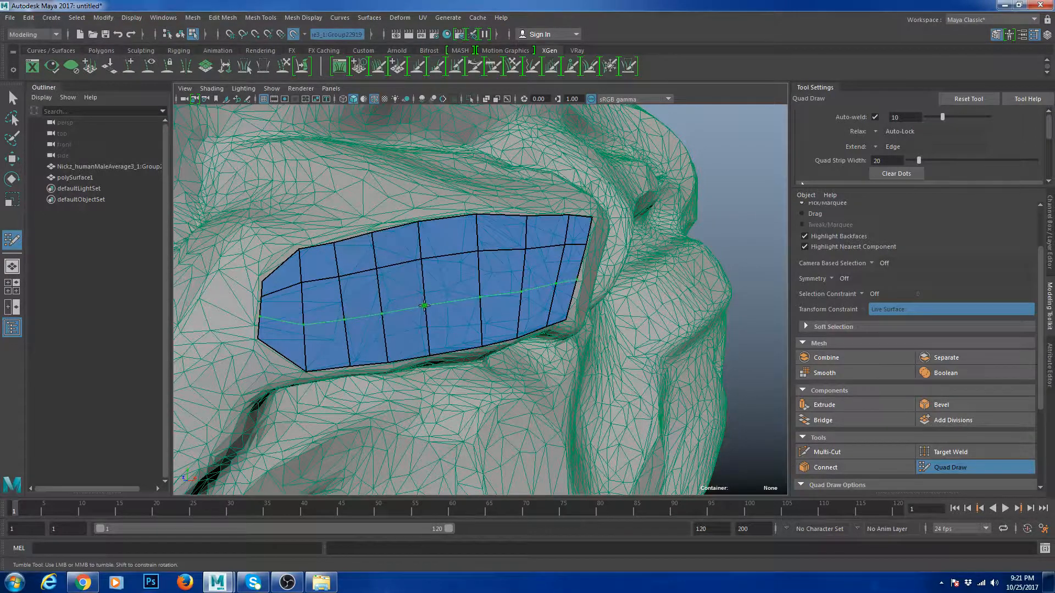
ctrl+click(427, 312)
scroll(440, 310, down, 5)
mouse_move(440, 310)
alt+mouse_down()
mouse_move(467, 311)
mouse_move(437, 309)
alt+mouse_up()
alt+right_drag(462, 306, 561, 294)
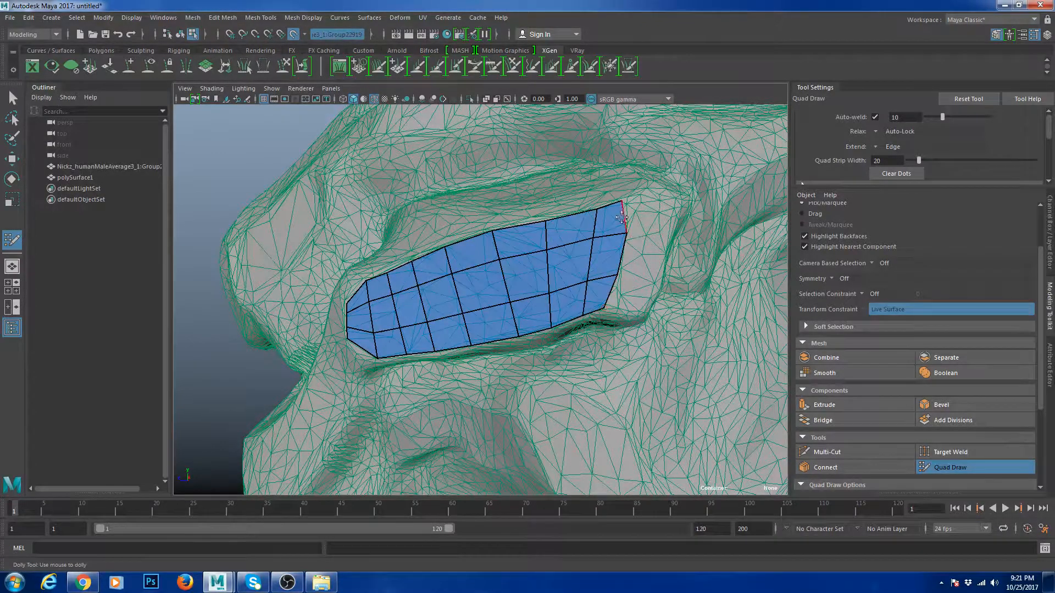
alt+drag(560, 283, 547, 261)
scroll(547, 269, up, 5)
scroll(474, 284, down, 6)
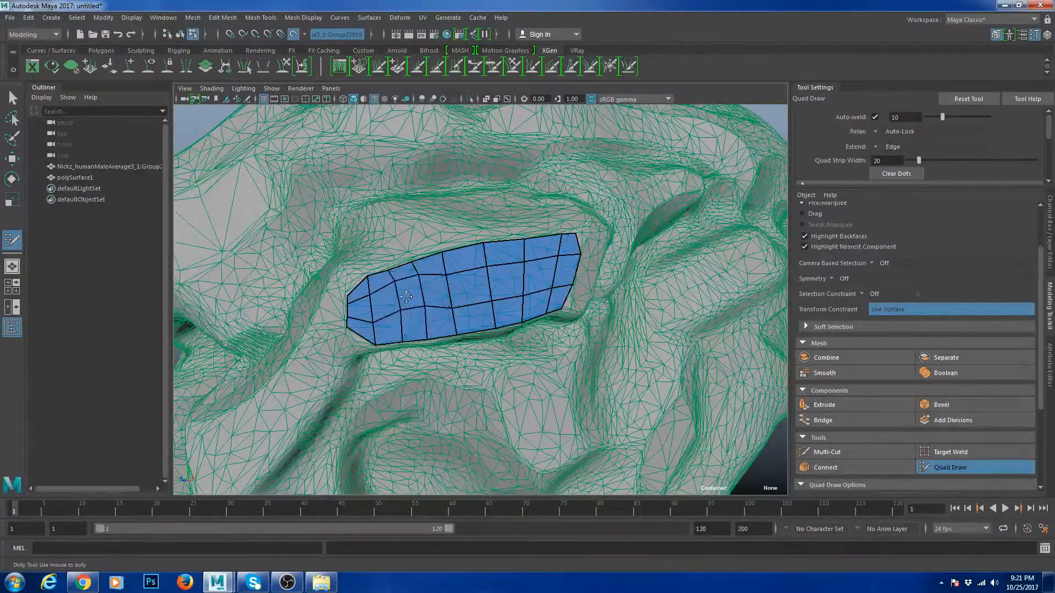
- Relax the patch vertices and nudge top and bottom edge vertices to hug the nose
key(ctrl+z)
mouse_move(415, 292)
shift+mouse_down()
mouse_move(385, 297)
mouse_move(420, 293)
mouse_move(461, 260)
mouse_move(483, 300)
mouse_move(502, 301)
mouse_move(499, 276)
mouse_move(546, 263)
shift+mouse_up()
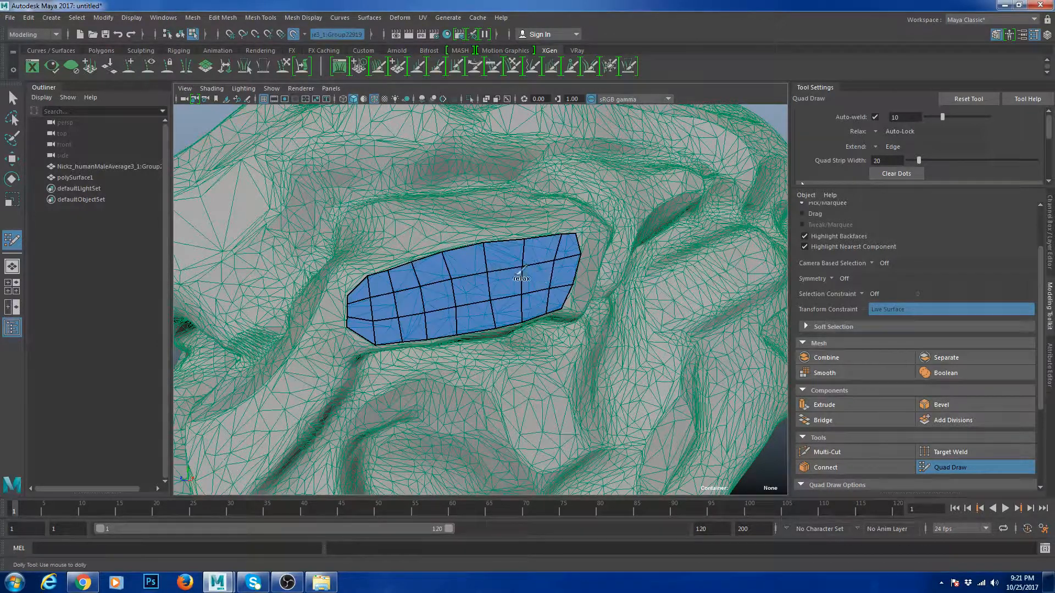
mouse_move(427, 297)
shift+mouse_down()
mouse_move(391, 308)
mouse_move(407, 302)
shift+mouse_up()
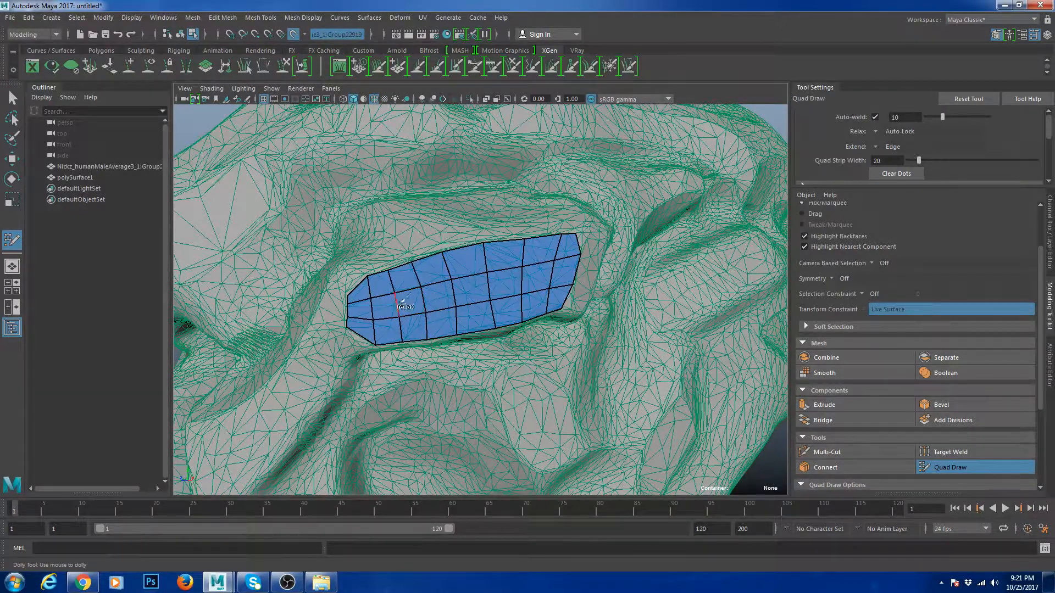
scroll(493, 240, up, 4)
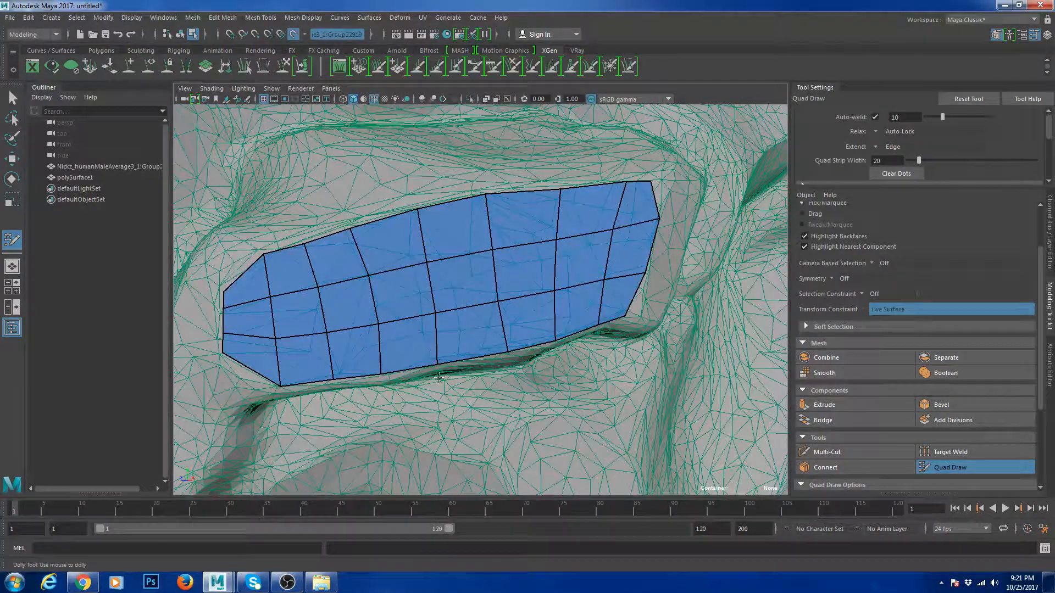
drag(439, 362, 447, 362)
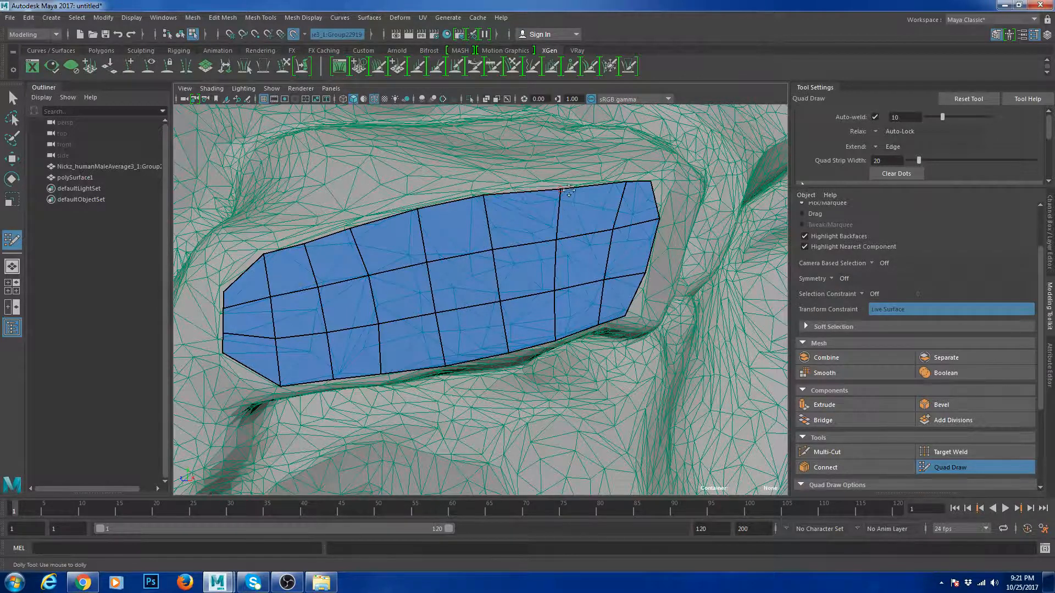
drag(569, 190, 559, 189)
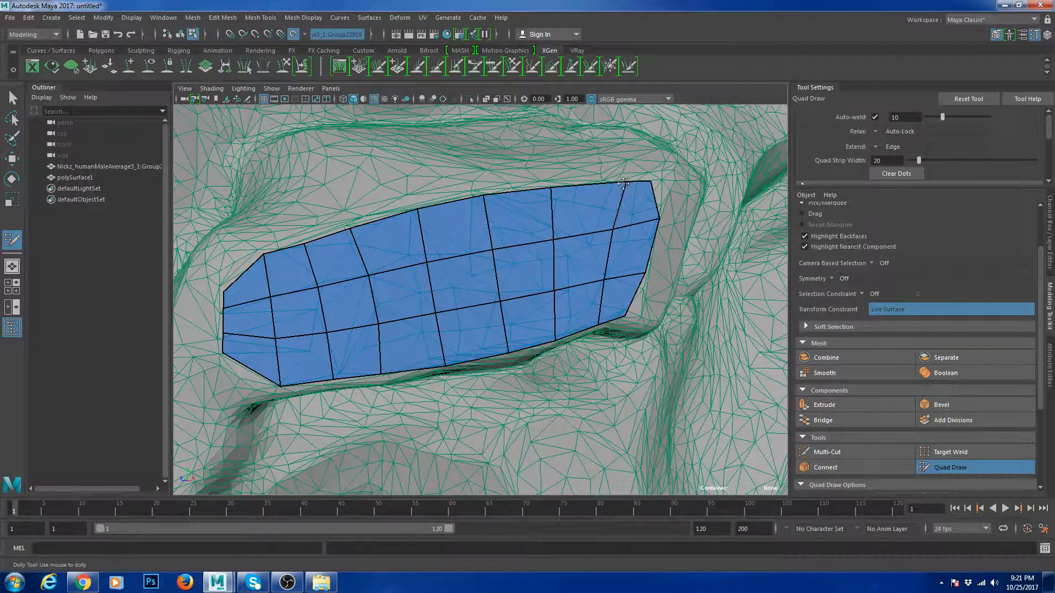
drag(623, 183, 645, 184)
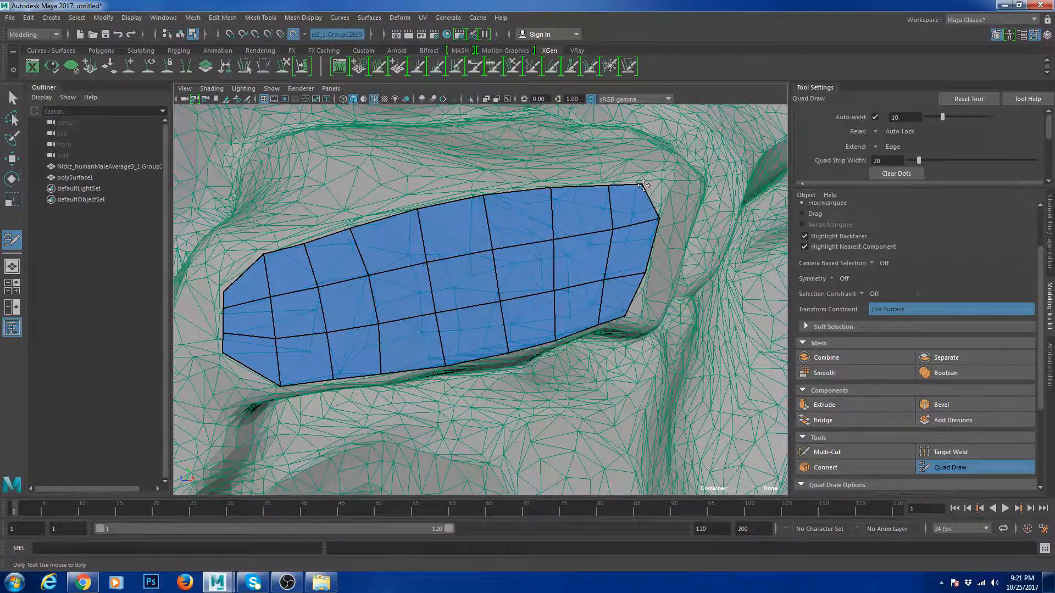
alt+drag(612, 249, 586, 252)
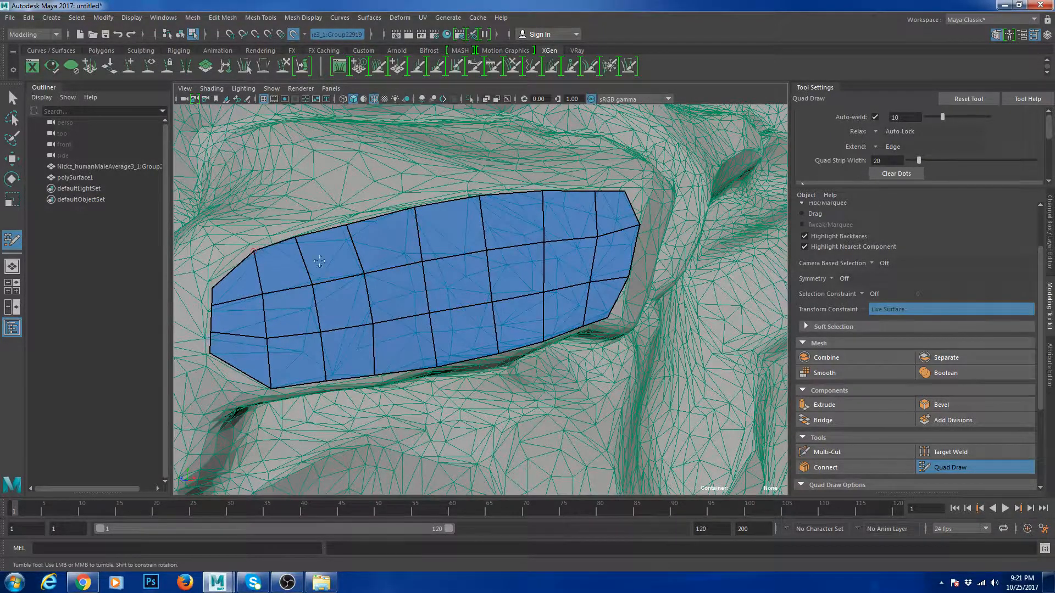
alt+right_drag(473, 275, 434, 277)
alt+drag(434, 278, 464, 283)
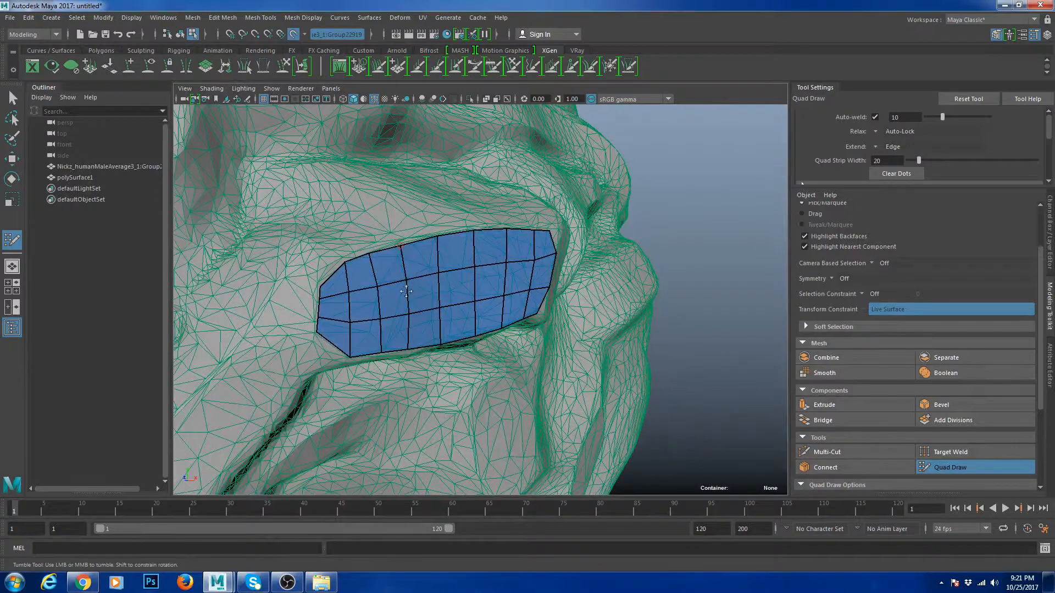
- Exit Quad Draw, select polySurface1, and turn off Make Live on the head
key(w)
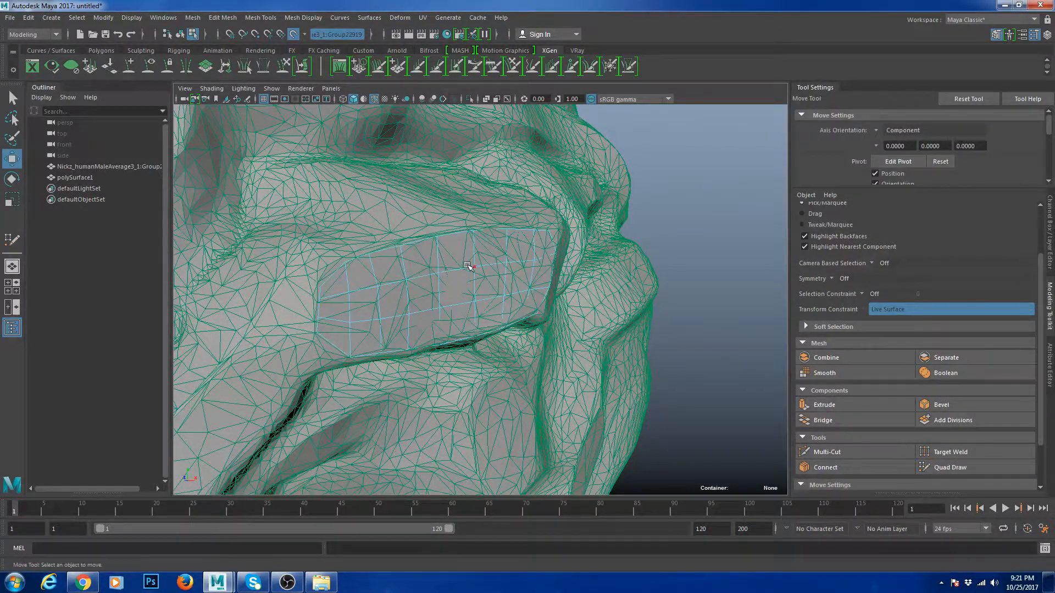
alt+drag(468, 266, 425, 284)
alt+right_drag(469, 279, 425, 282)
alt+drag(426, 281, 464, 278)
right_drag(463, 276, 494, 252)
click(485, 276)
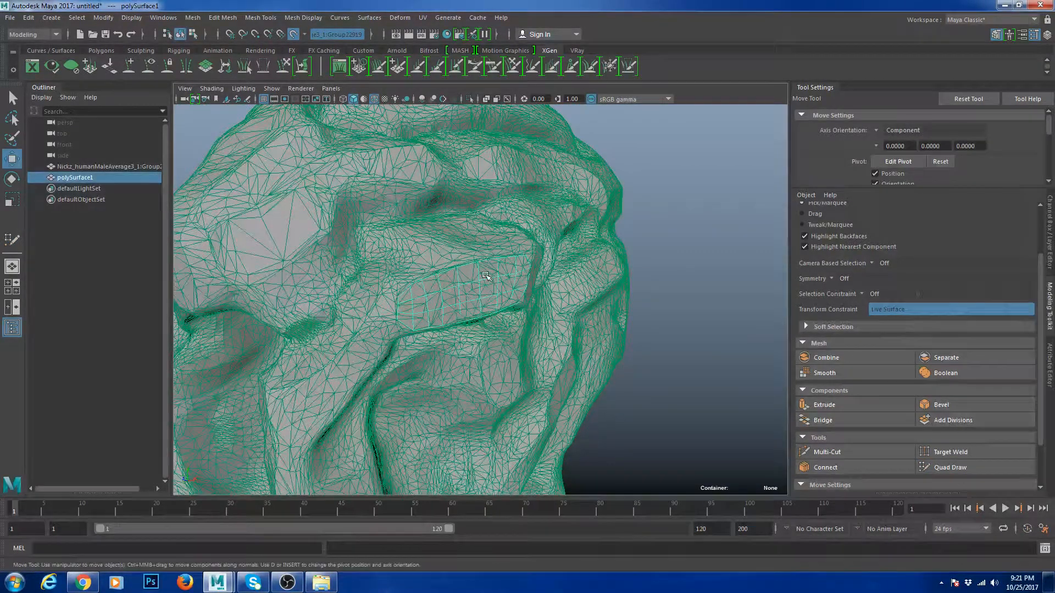
click(294, 34)
- Put the head in a new hidden display layer, layer1, and reselect the quad patch
key(ctrl+a)
key(ctrl+a)
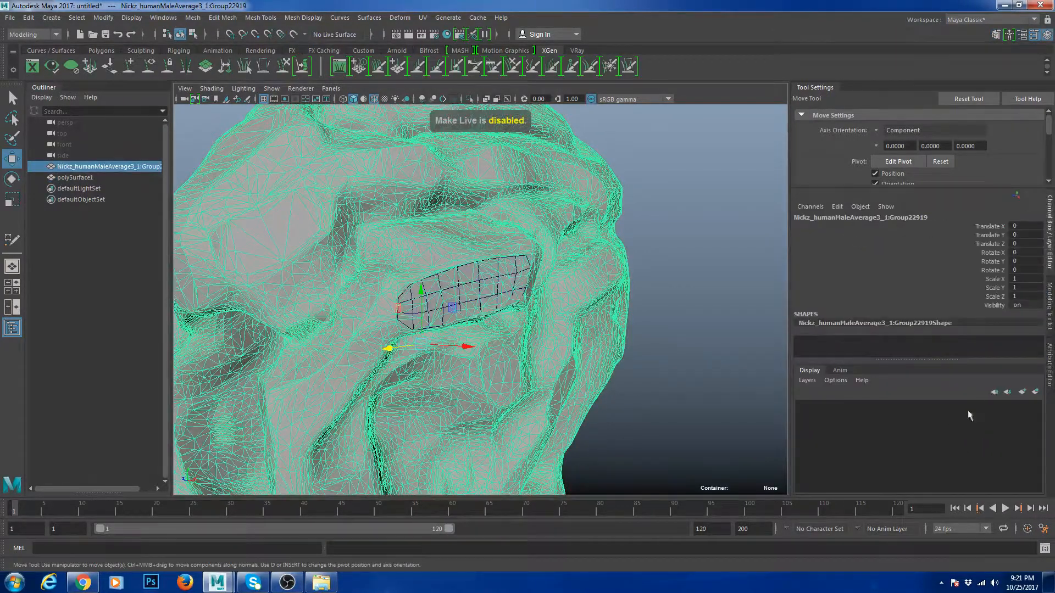
click(1035, 392)
right_click(928, 409)
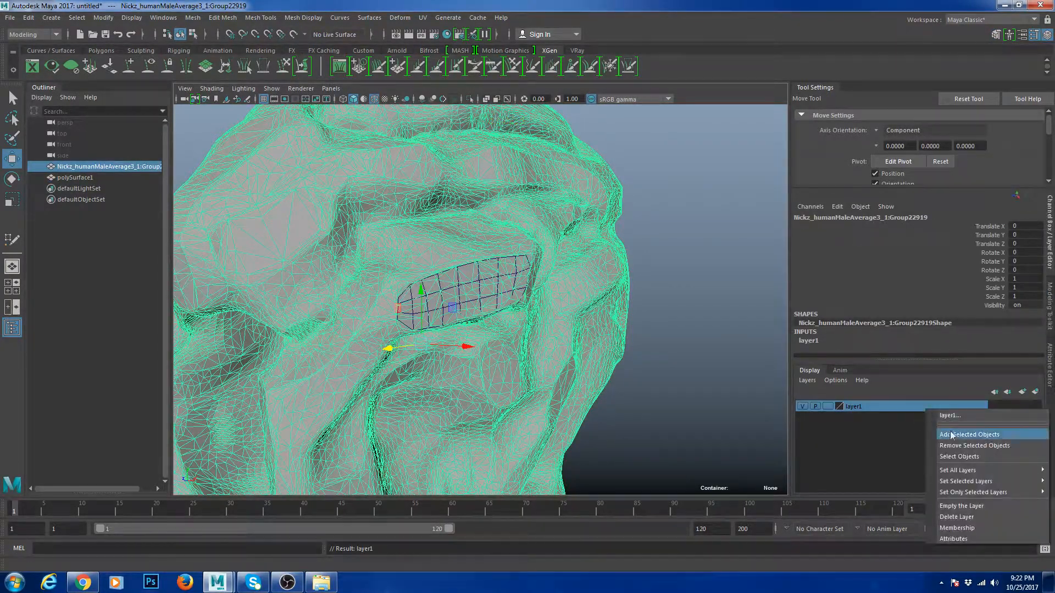
click(951, 435)
click(802, 406)
click(654, 383)
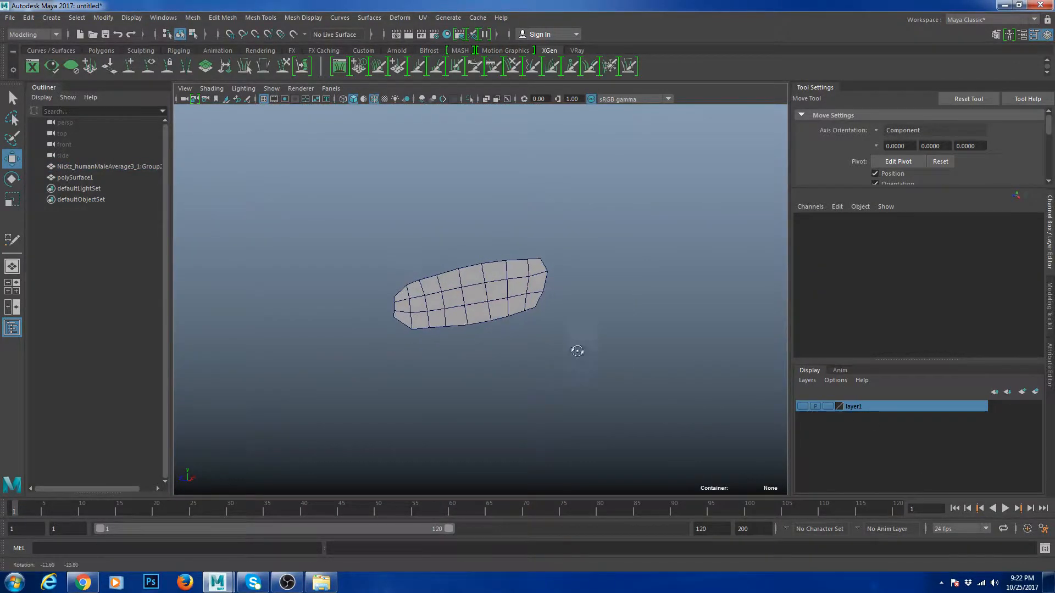
click(490, 322)
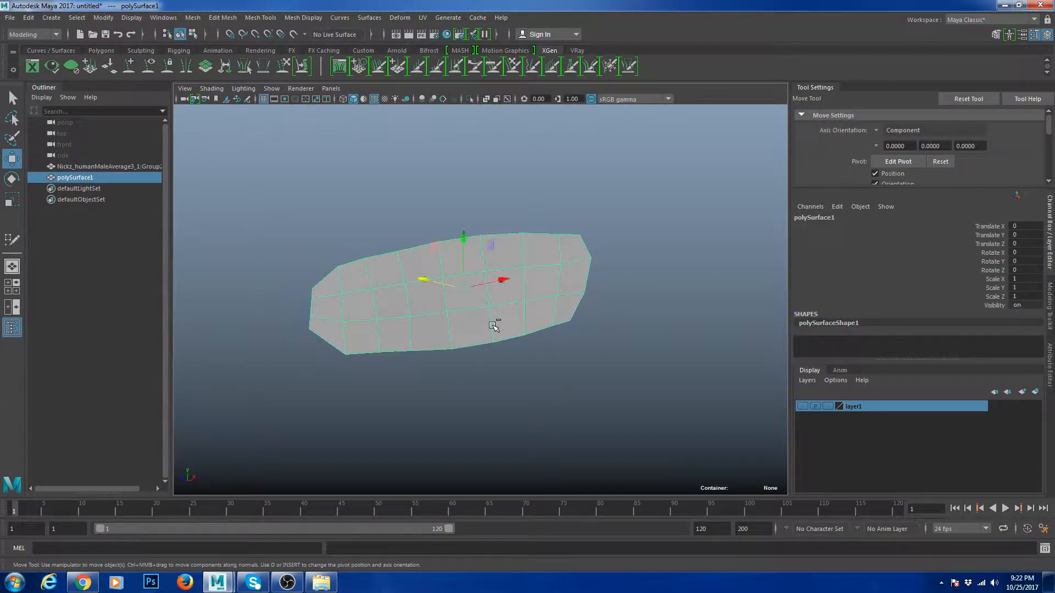
- Select all faces of polySurface1 and scale X to 0 to flatten them
click(554, 377)
mouse_move(553, 377)
alt+mouse_down()
mouse_move(560, 384)
mouse_move(504, 387)
mouse_move(556, 407)
mouse_move(592, 396)
mouse_move(547, 378)
alt+mouse_up()
alt+drag(495, 288, 448, 277)
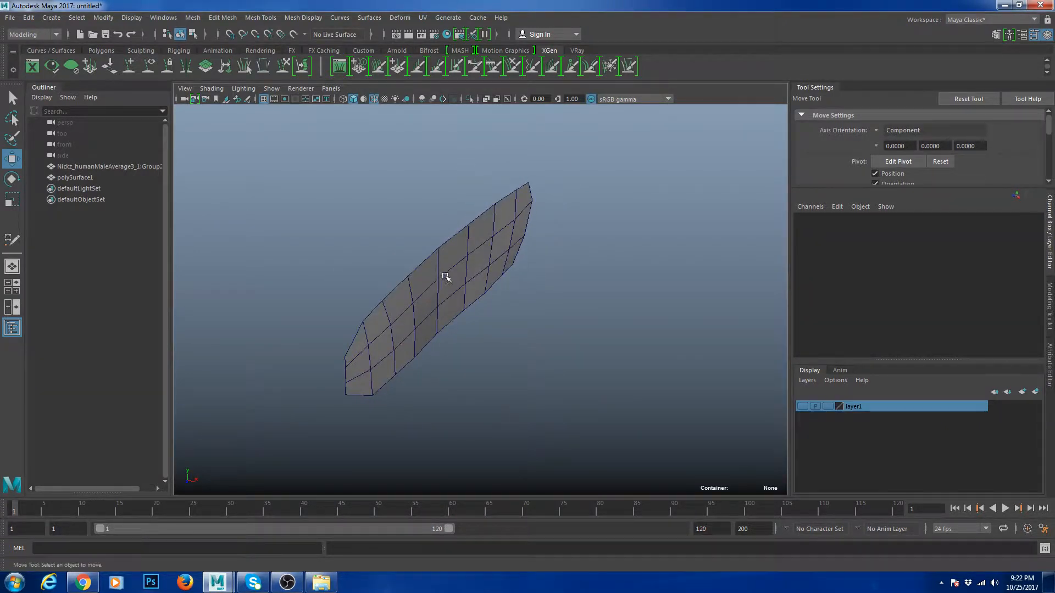
click(448, 277)
alt+drag(526, 270, 491, 265)
right_drag(491, 265, 512, 306)
drag(633, 344, 353, 183)
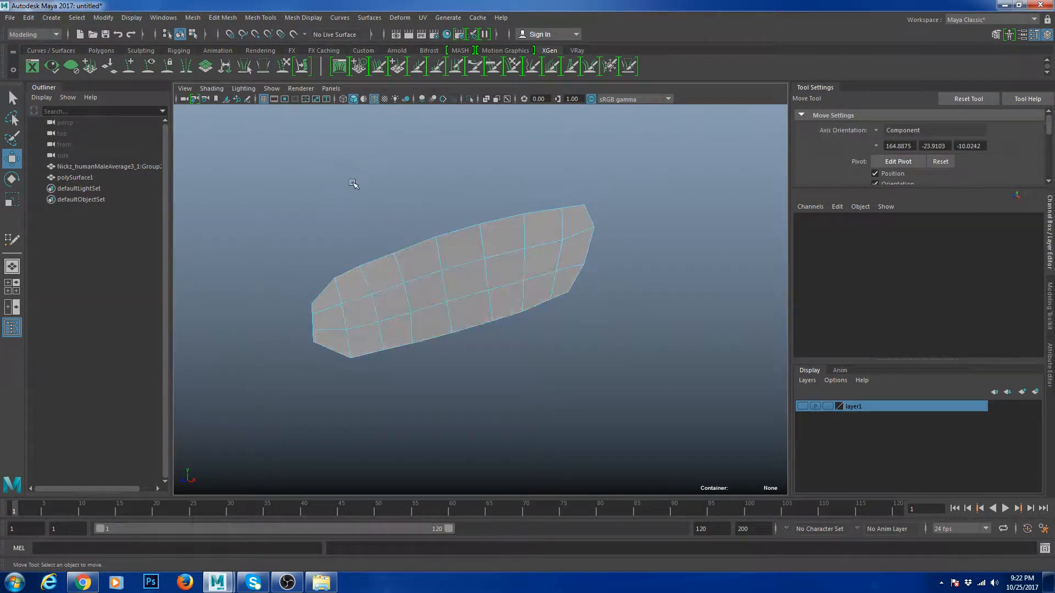
drag(266, 151, 572, 336)
key(r)
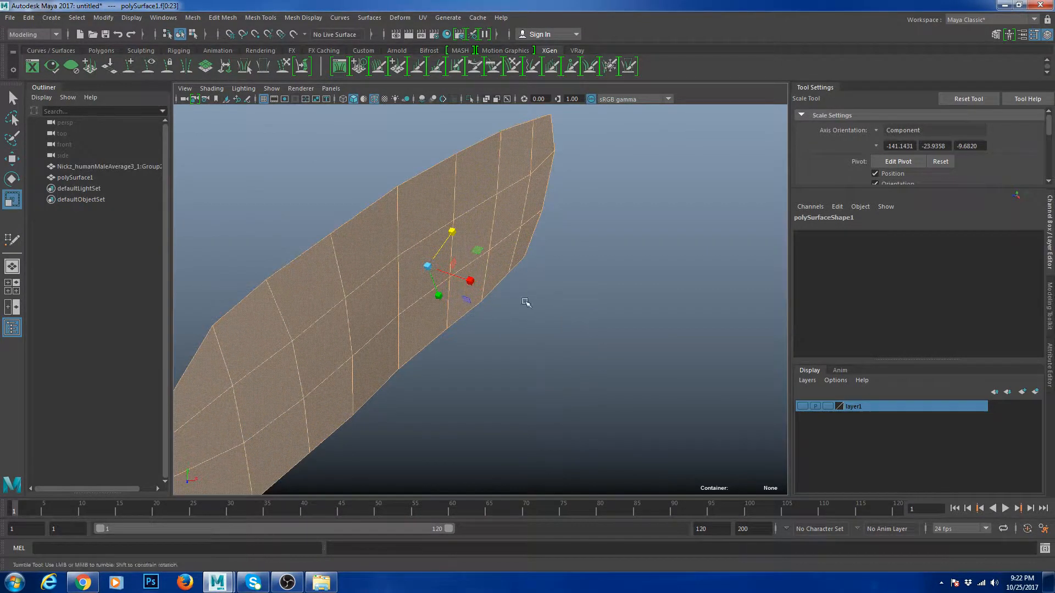
drag(473, 280, 414, 279)
- Return to object mode, switch to edge mode, and select the patch's top edge loop
right_drag(464, 203, 514, 188)
scroll(568, 256, down, 2)
click(565, 296)
alt+drag(507, 363, 483, 346)
click(482, 329)
click(491, 385)
alt+drag(506, 282, 444, 288)
click(443, 288)
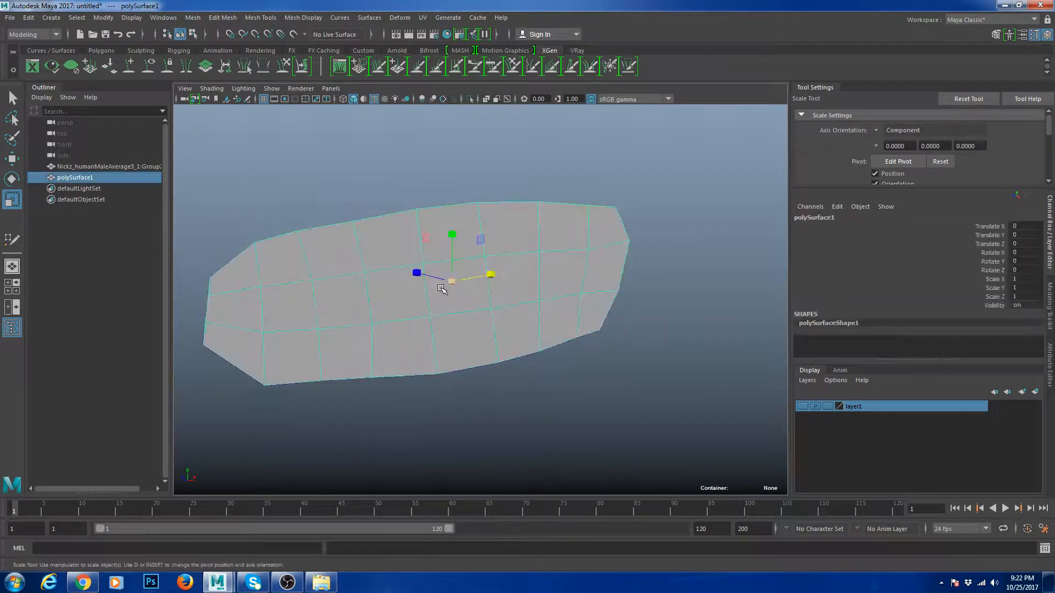
right_drag(442, 288, 439, 256)
click(305, 253)
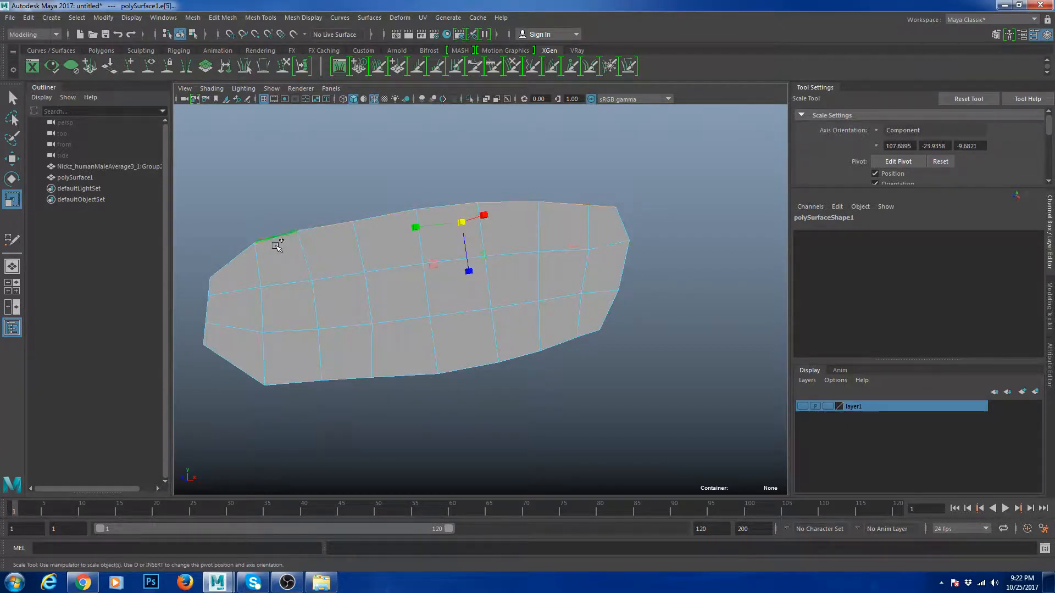
- Scale the top and bottom edge loops flat, raising the top and lowering the bottom
drag(472, 267, 462, 214)
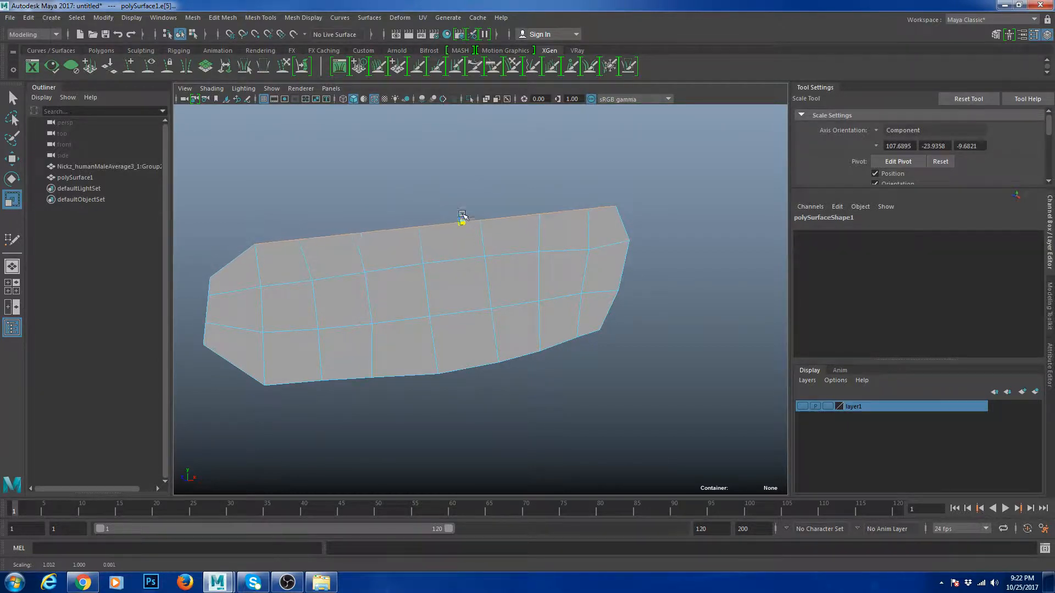
key(w)
drag(471, 271, 471, 264)
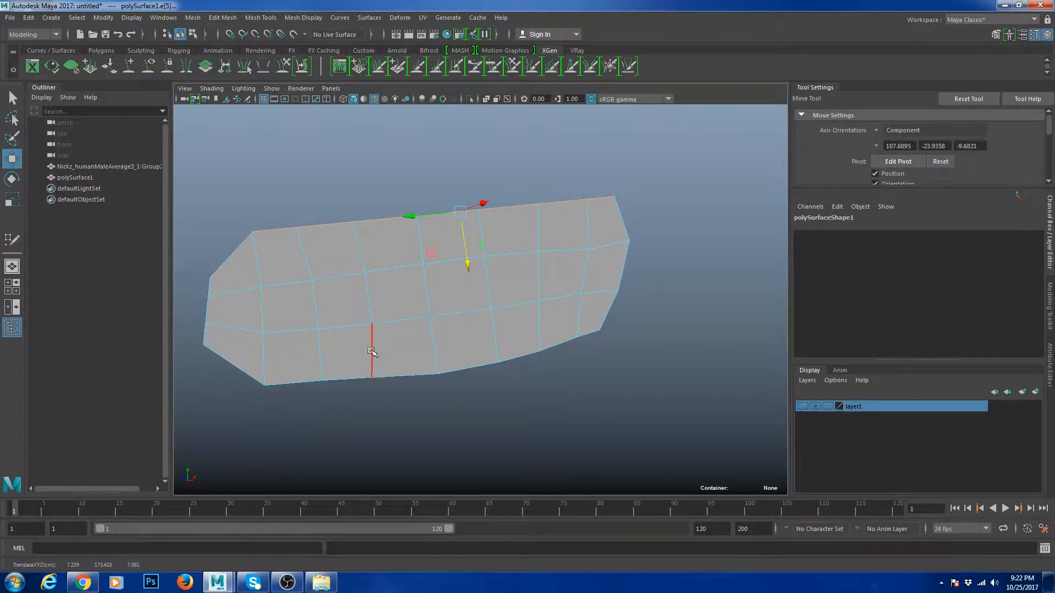
key(r)
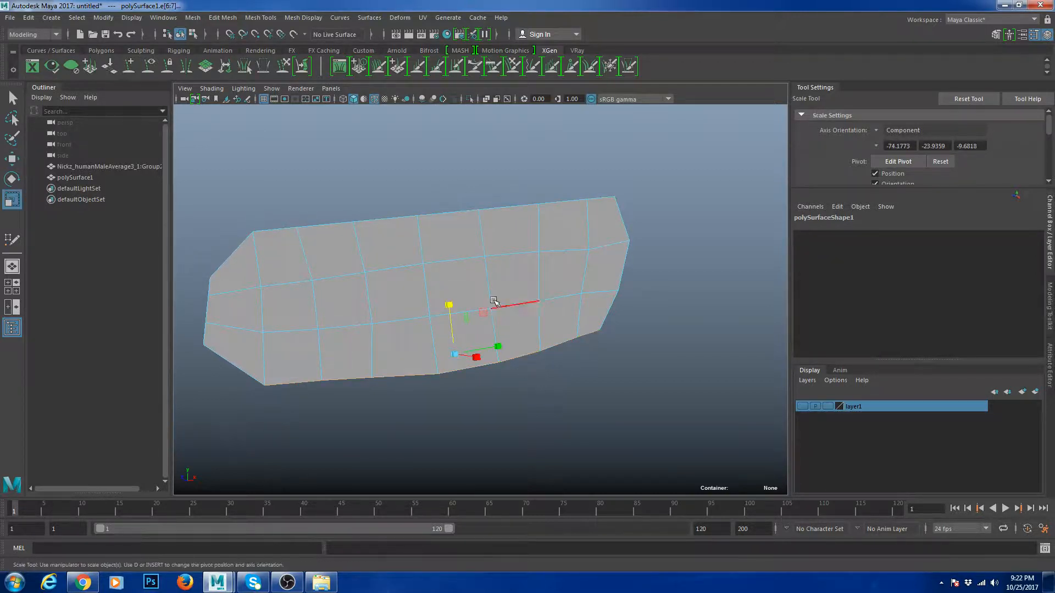
drag(448, 303, 459, 378)
key(w)
drag(451, 305, 453, 311)
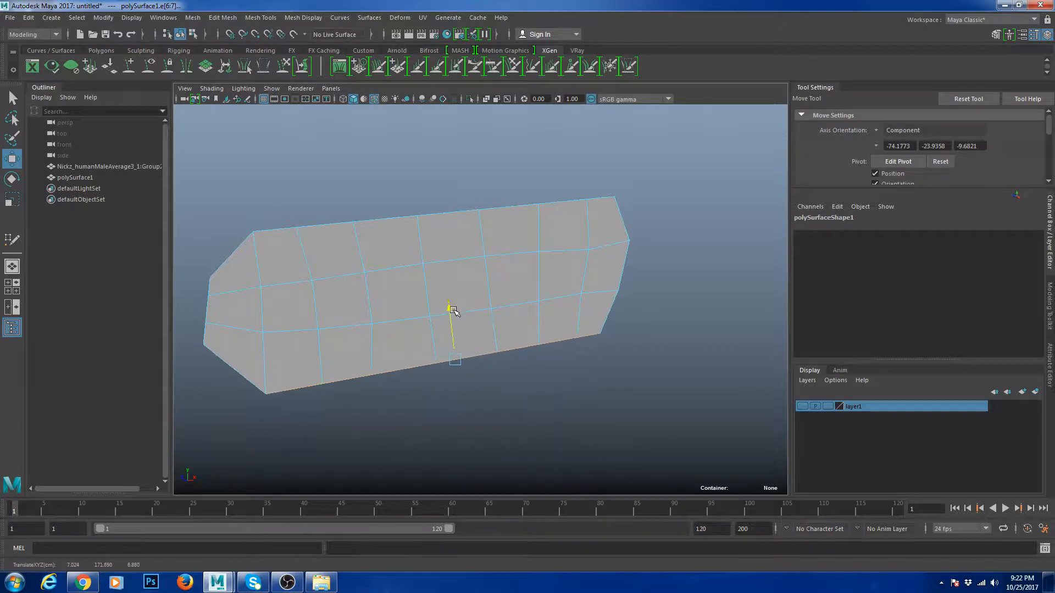
- Nudge the patch's top-right corner vertex inward and select the right-end vertex
right_drag(551, 234, 551, 234)
click(614, 196)
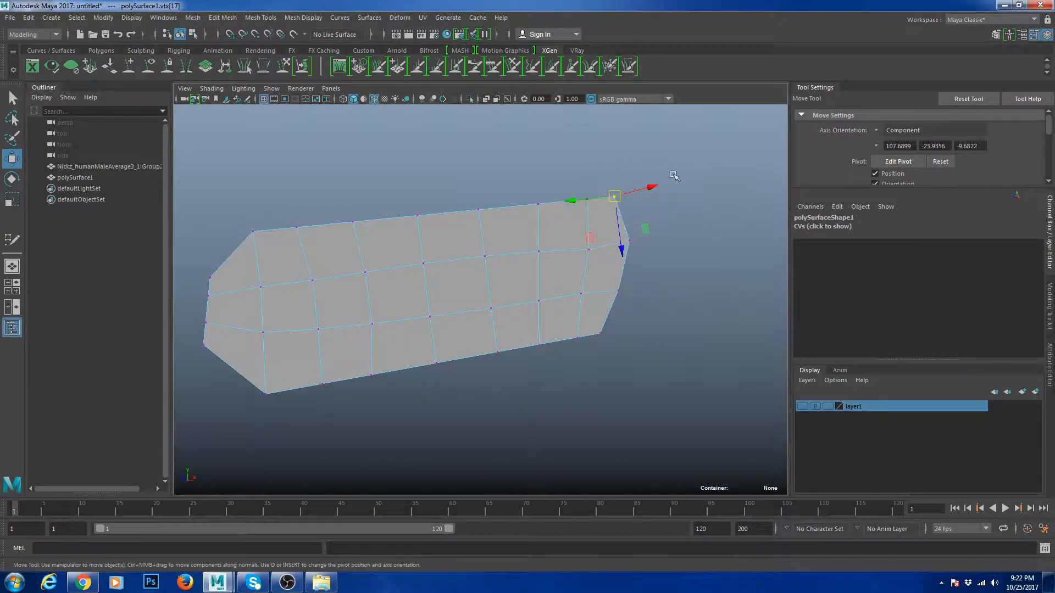
drag(570, 200, 564, 200)
click(611, 296)
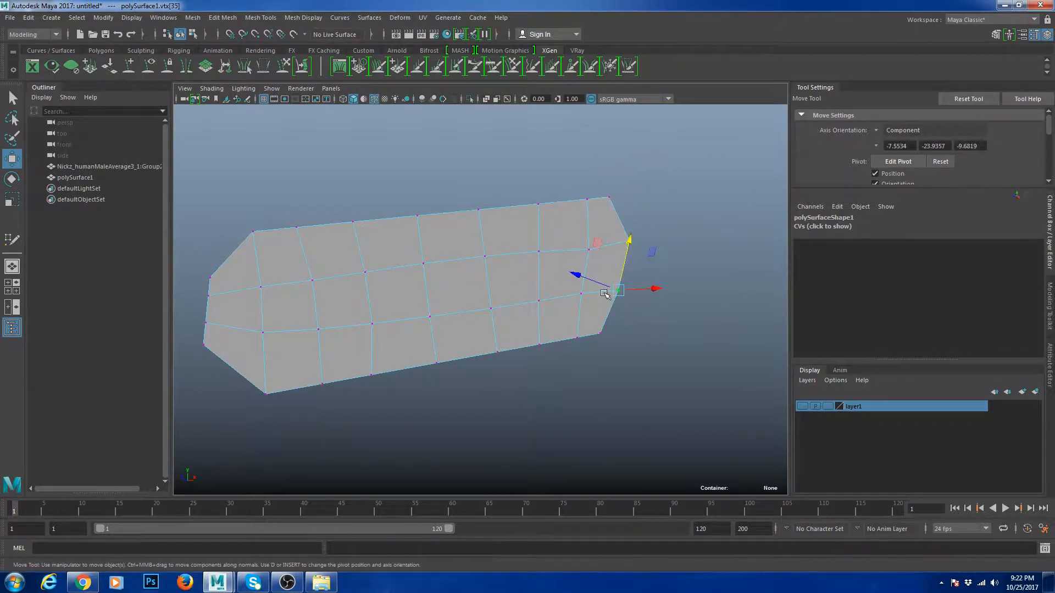
alt+drag(665, 280, 648, 293)
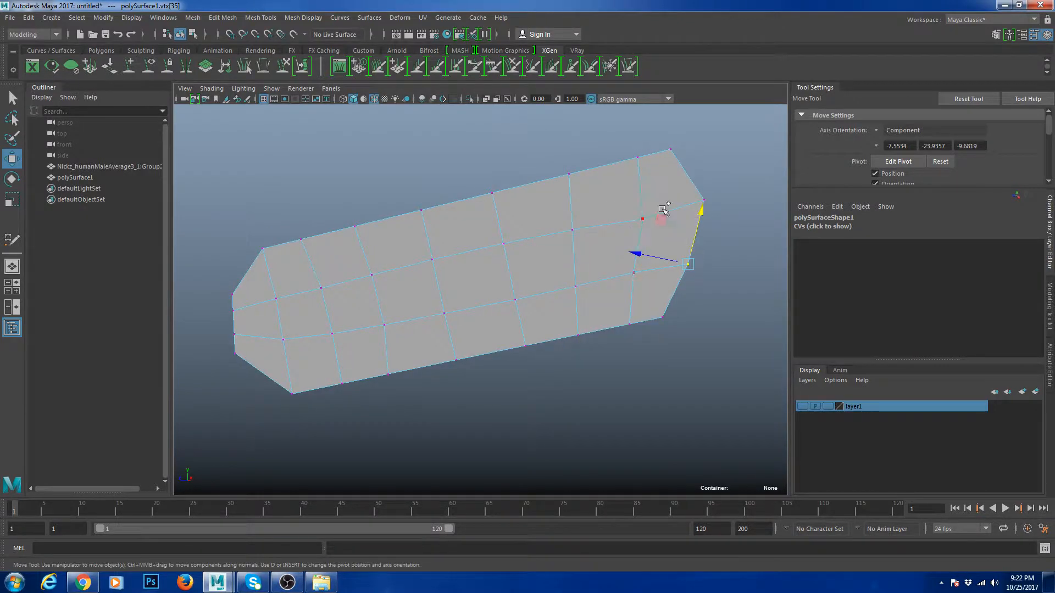
scroll(687, 243, up, 2)
alt+middle_drag(687, 242, 612, 266)
alt+drag(613, 267, 595, 324)
- Align the pivot to the neighbouring edge and slide the right-end vertex outward along it
key(d)
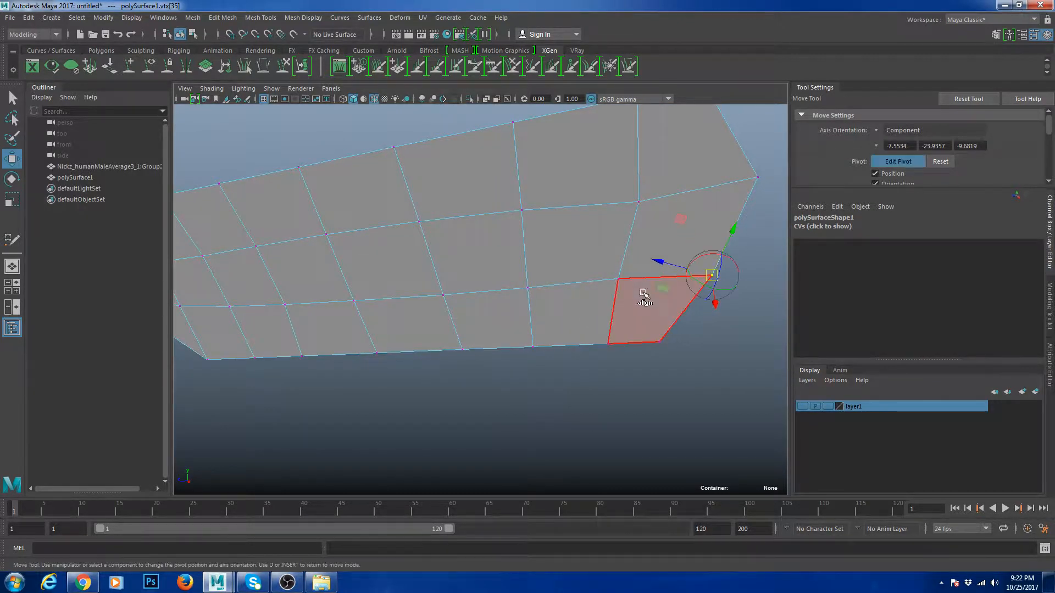
click(651, 279)
key(d)
drag(712, 279, 719, 277)
scroll(714, 278, down, 5)
alt+drag(548, 316, 582, 297)
scroll(561, 302, up, 6)
alt+middle_drag(700, 204, 659, 216)
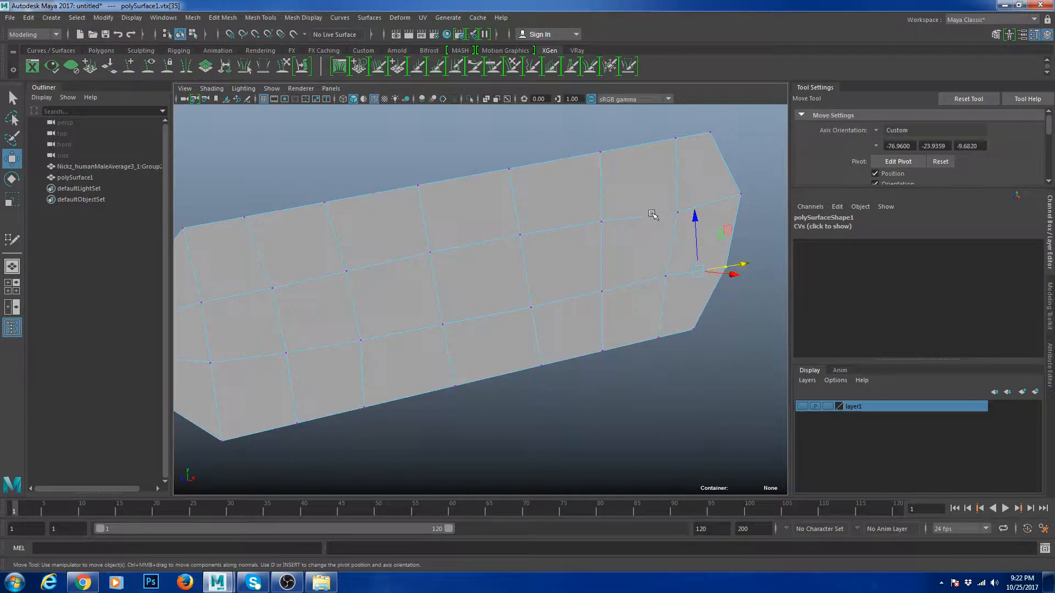
drag(671, 239, 670, 243)
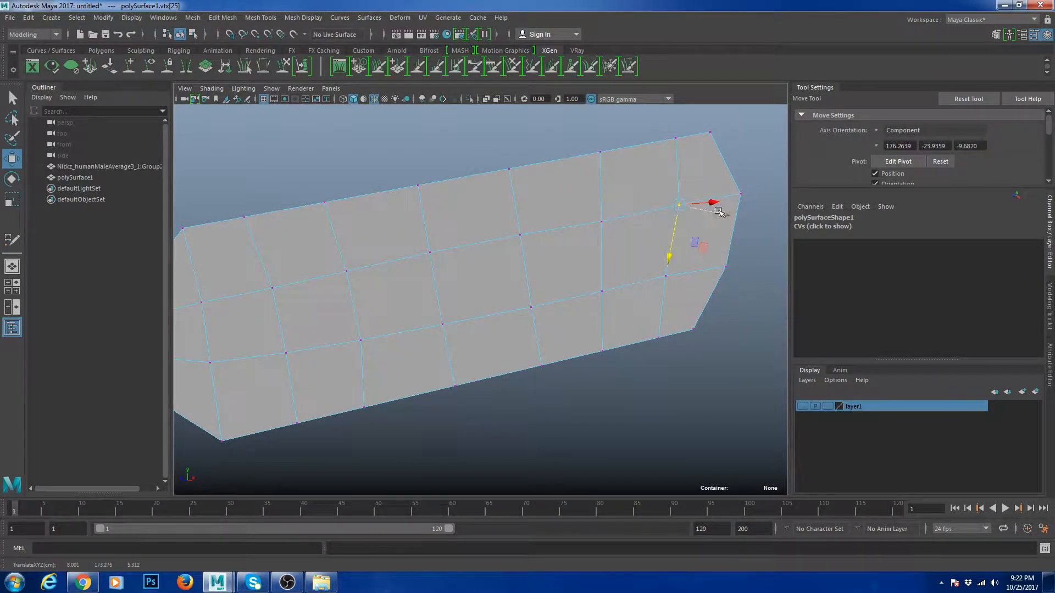
scroll(584, 240, down, 6)
- Preview the patch smoothed with 3, then return to the low-poly view with 1
key(3)
right_drag(530, 257, 582, 241)
click(634, 320)
scroll(527, 286, up, 4)
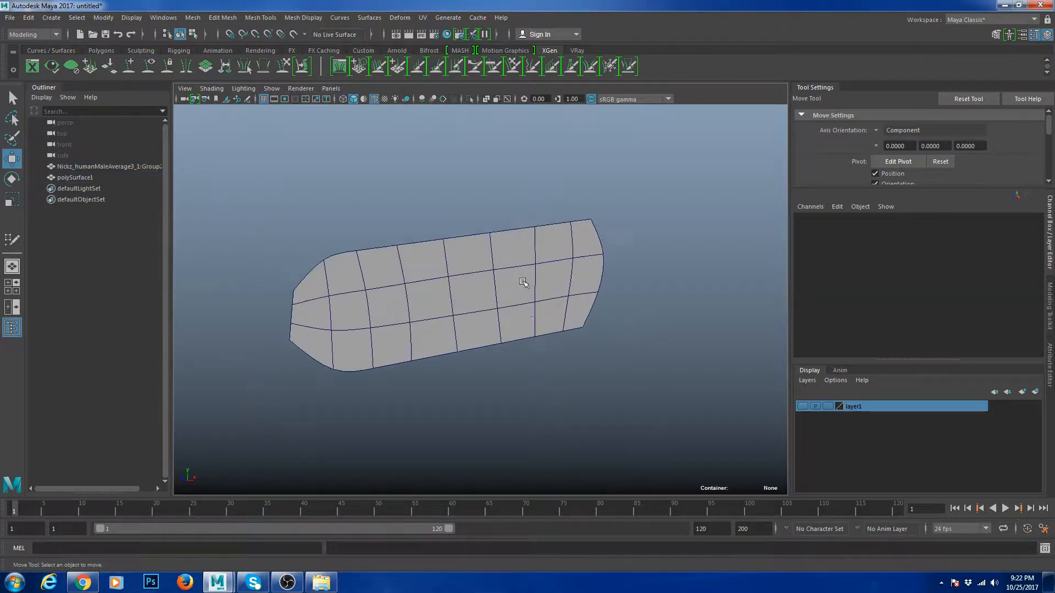
click(523, 282)
key(1)
- Deselect the patch and turn on layer1 so the scanned head is visible again
right_drag(522, 316, 615, 237)
click(632, 220)
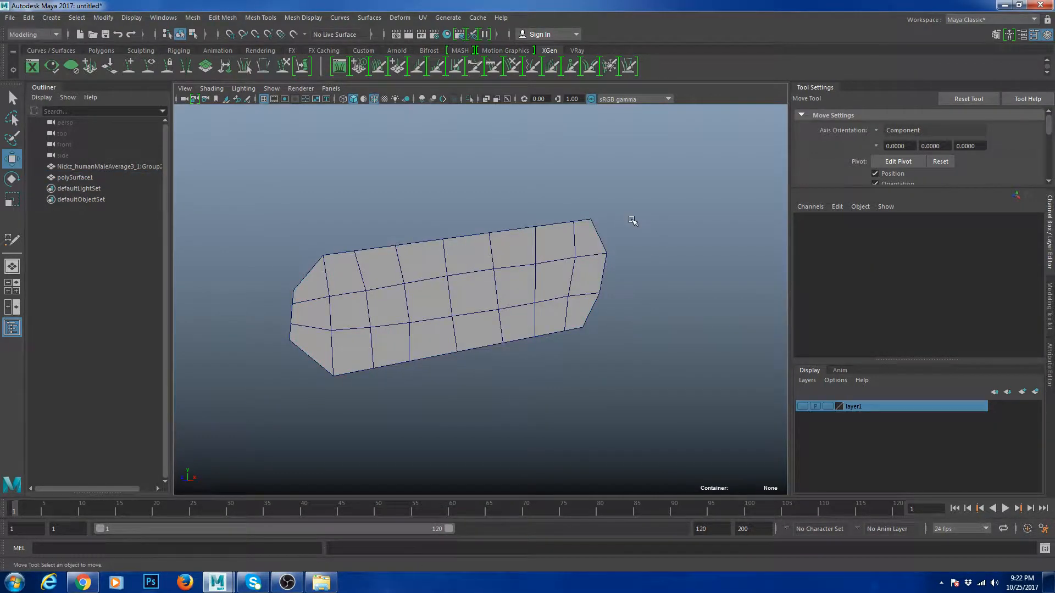
click(803, 407)
scroll(531, 308, down, 4)
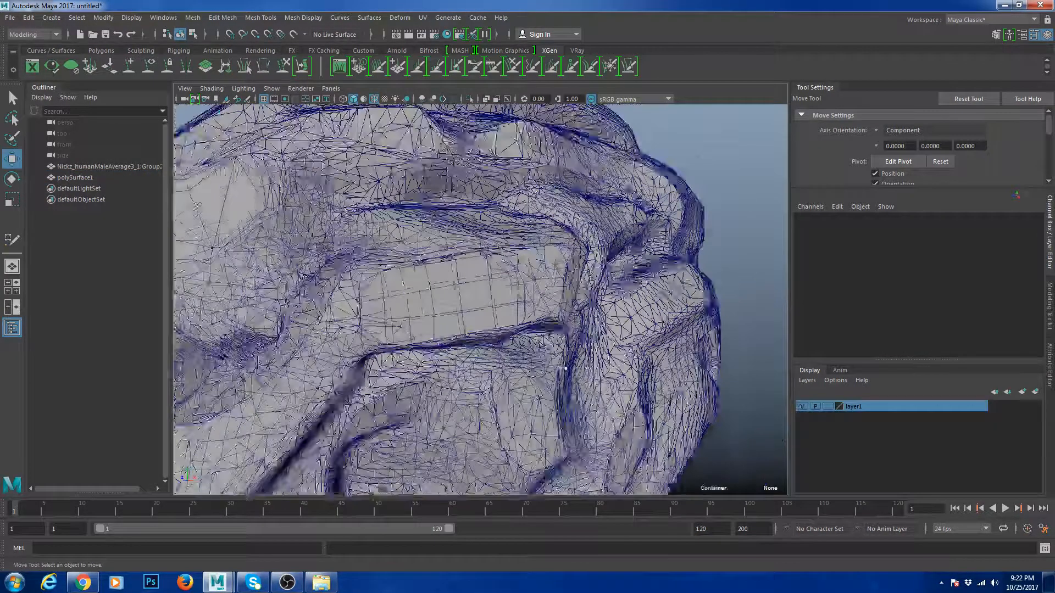
- Switch layer1's display type to R (Reference) so the head is unselectable
click(446, 301)
click(447, 302)
alt+drag(447, 303, 474, 290)
right_drag(478, 286, 481, 316)
alt+drag(445, 299, 508, 273)
key(ctrl+z)
scroll(508, 272, down, 4)
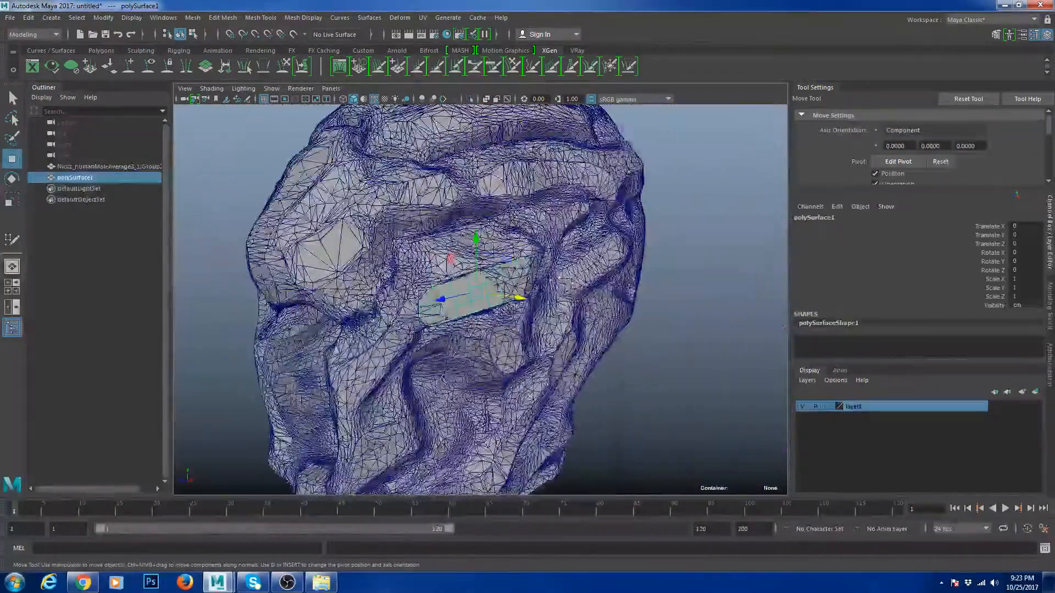
click(827, 407)
click(828, 406)
click(717, 395)
scroll(527, 308, up, 5)
- Reselect polySurface1 in Edge mode and pick the edge loop at its left end
alt+drag(511, 299, 425, 289)
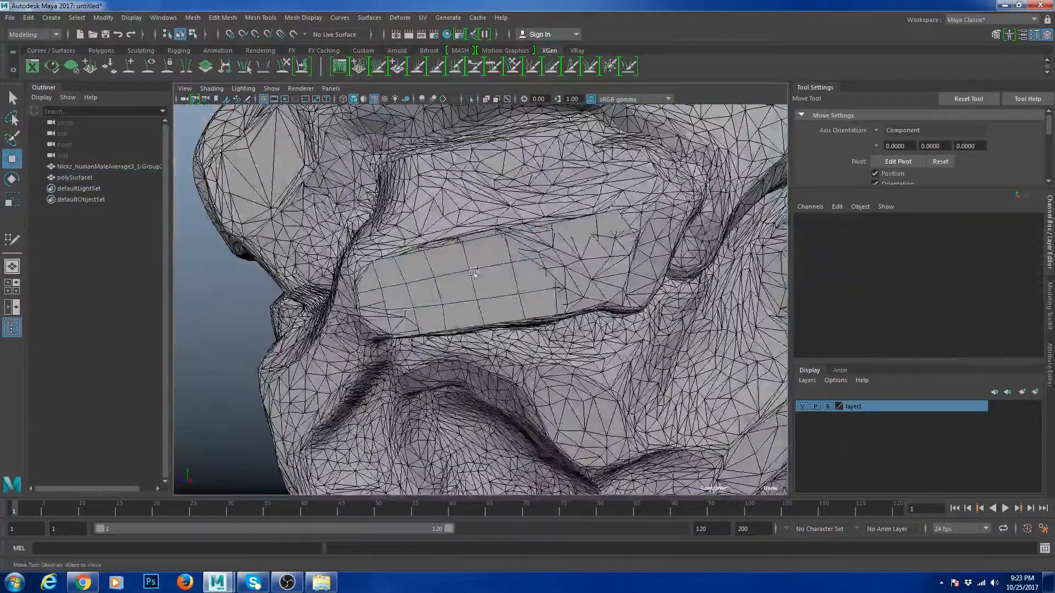
click(411, 296)
right_drag(411, 296, 407, 265)
alt+drag(394, 267, 387, 296)
click(417, 303)
- Extrude the selected border edges, pulling the new edge loop outward and scaling it up
alt+drag(472, 273, 497, 278)
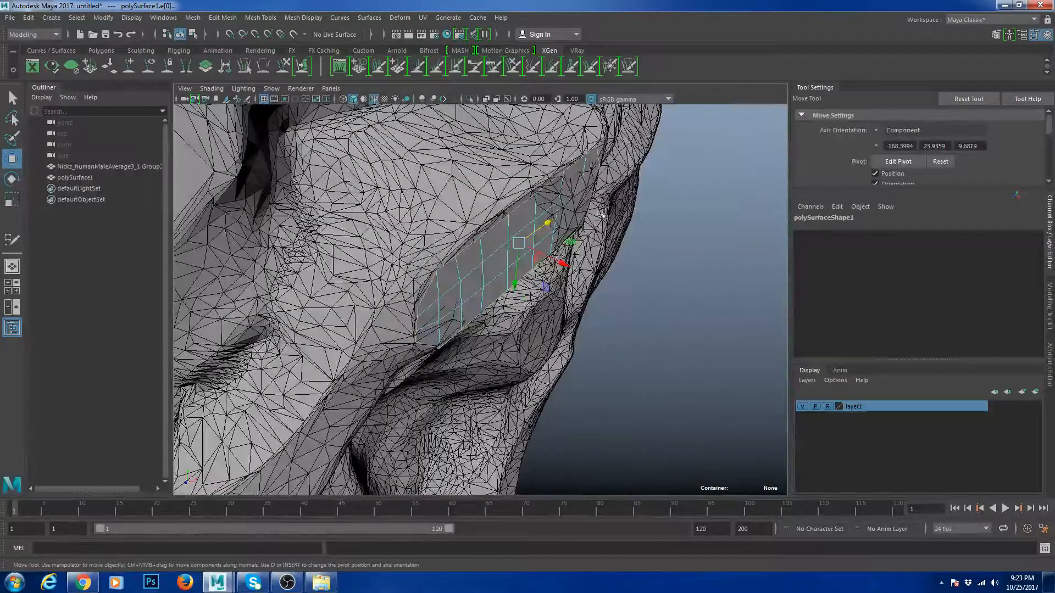
key(ctrl+e)
alt+drag(572, 299, 586, 292)
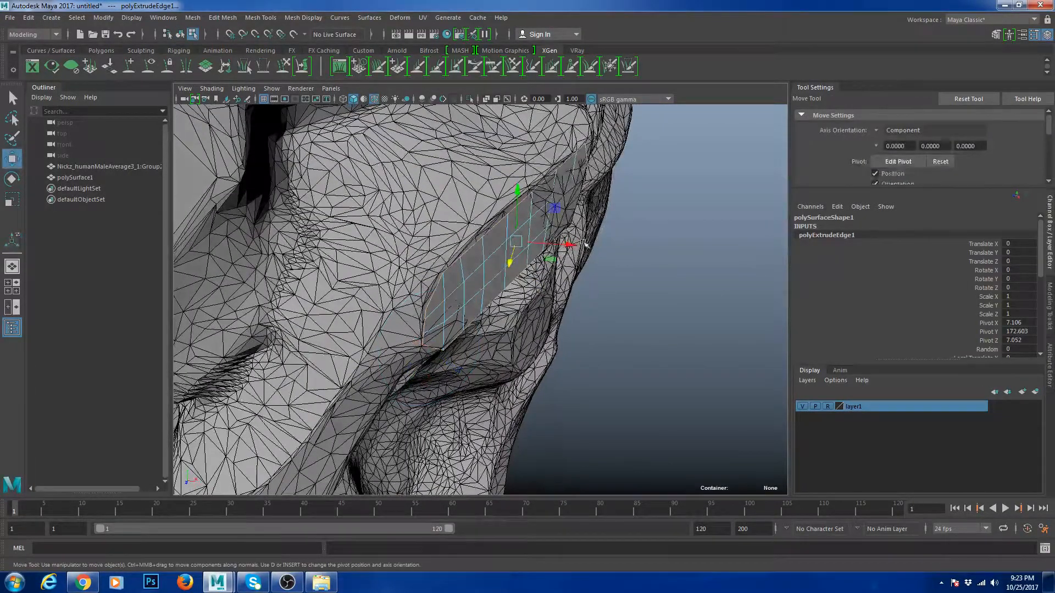
drag(575, 250, 530, 285)
key(r)
right_drag(360, 323, 330, 330)
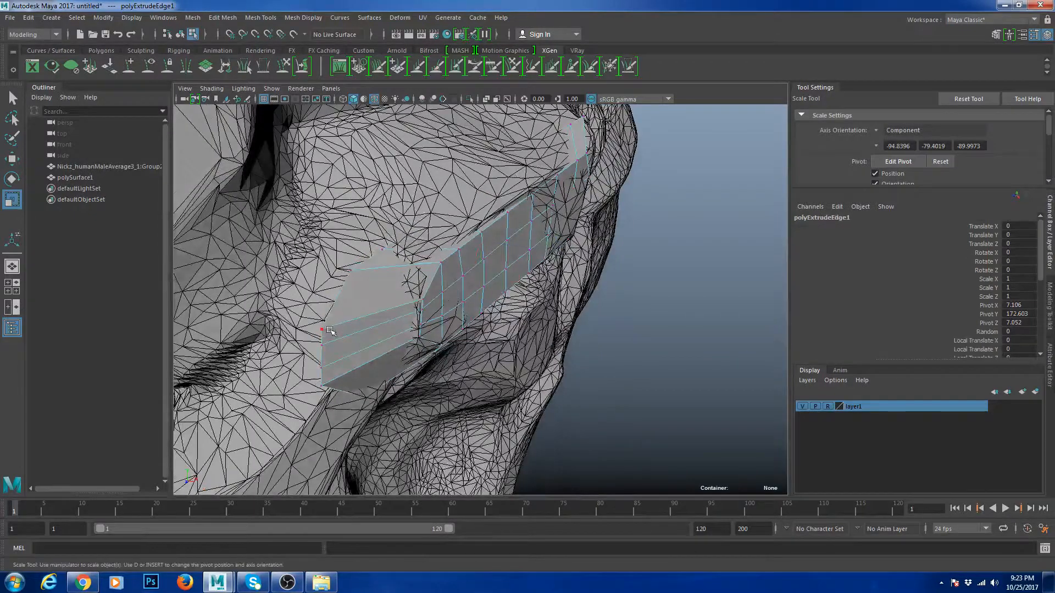
right_drag(410, 272, 474, 205)
click(435, 215)
- Make the scanned head a live surface and slide the first extruded vertex onto it
click(474, 204)
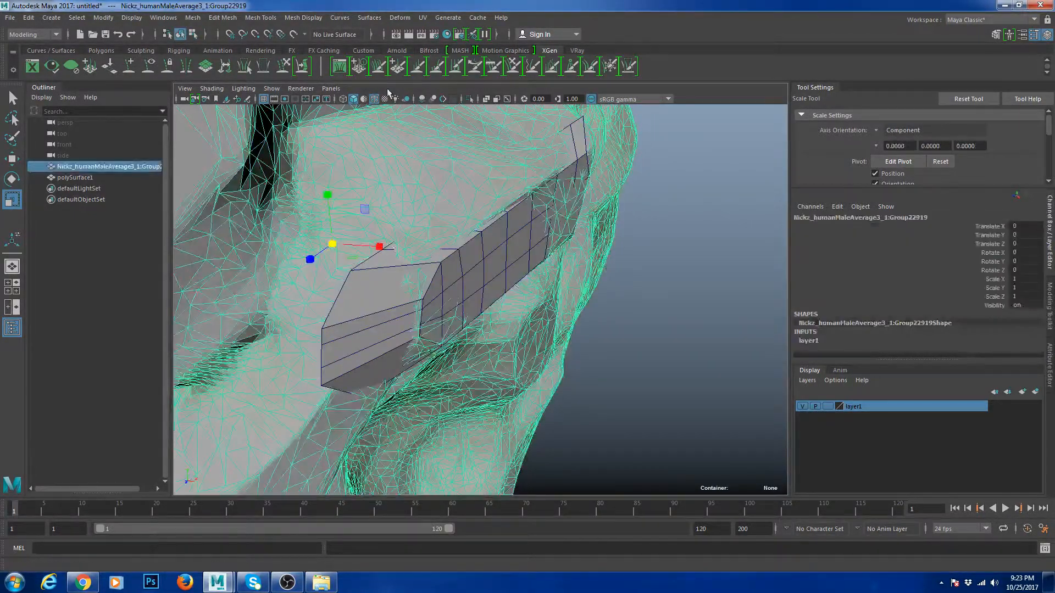
click(293, 34)
click(359, 300)
right_drag(358, 300, 330, 299)
click(322, 328)
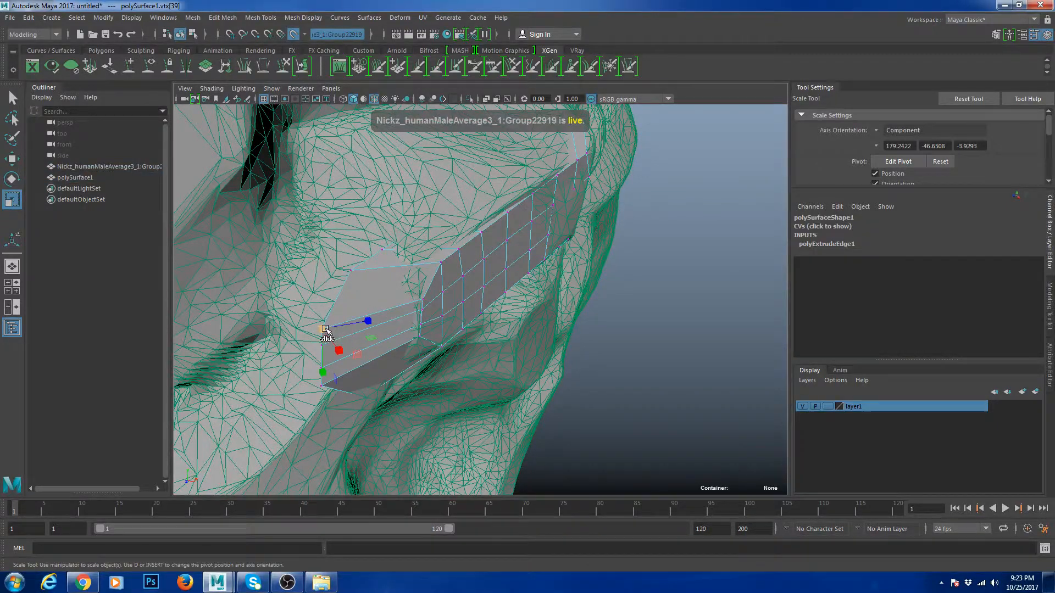
mouse_move(323, 329)
ctrl+shift+mouse_down()
mouse_move(315, 301)
mouse_move(320, 345)
ctrl+shift+mouse_up()
key(w)
- In wireframe view, slide the next extruded vertices along the head surface
alt+middle_drag(339, 351, 355, 304)
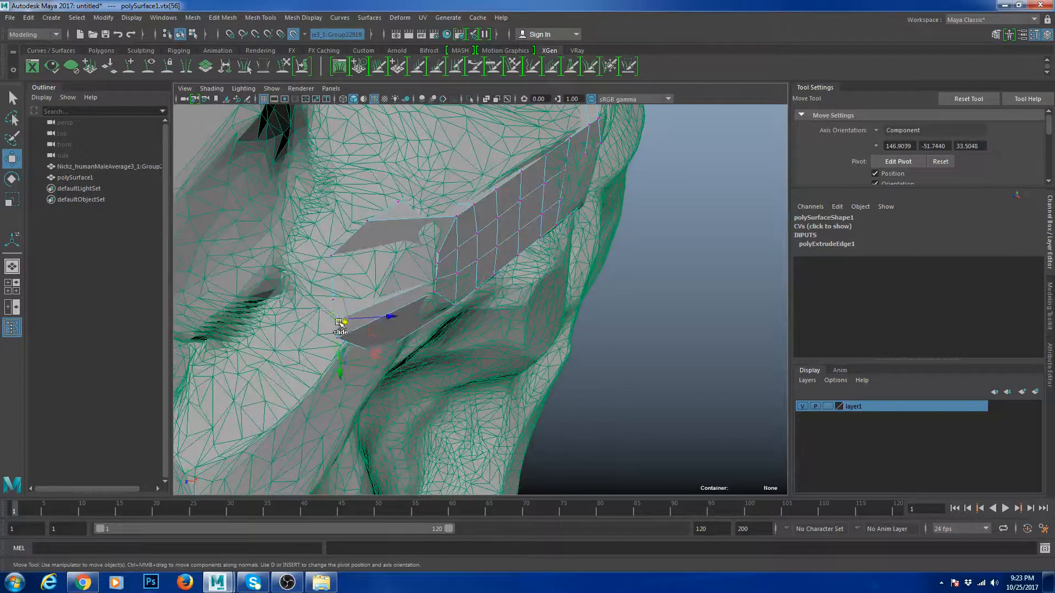
click(333, 300)
click(368, 222)
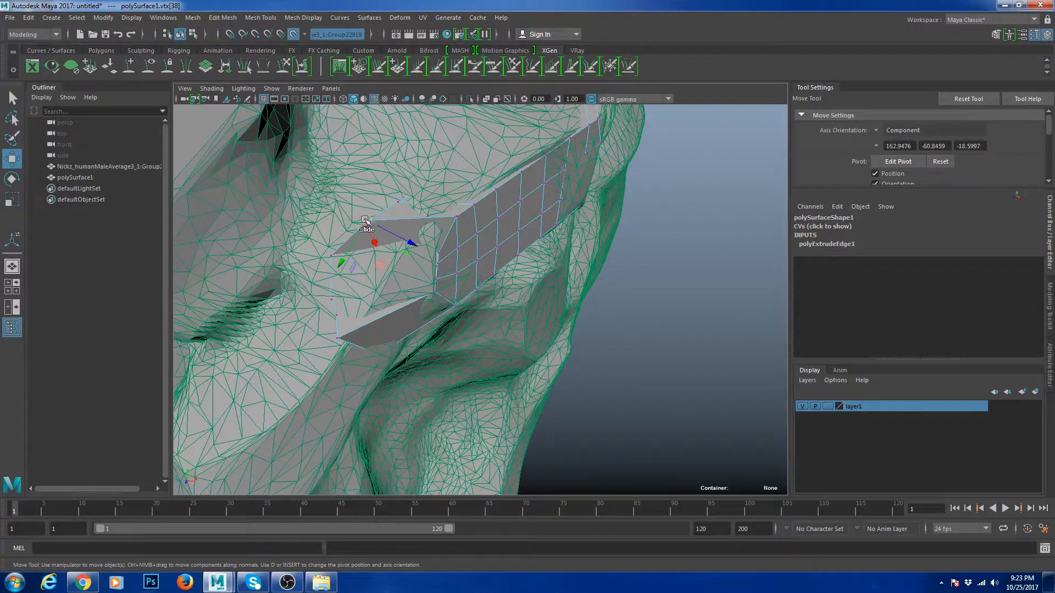
drag(367, 223, 398, 187)
alt+middle_drag(466, 185, 440, 236)
key(4)
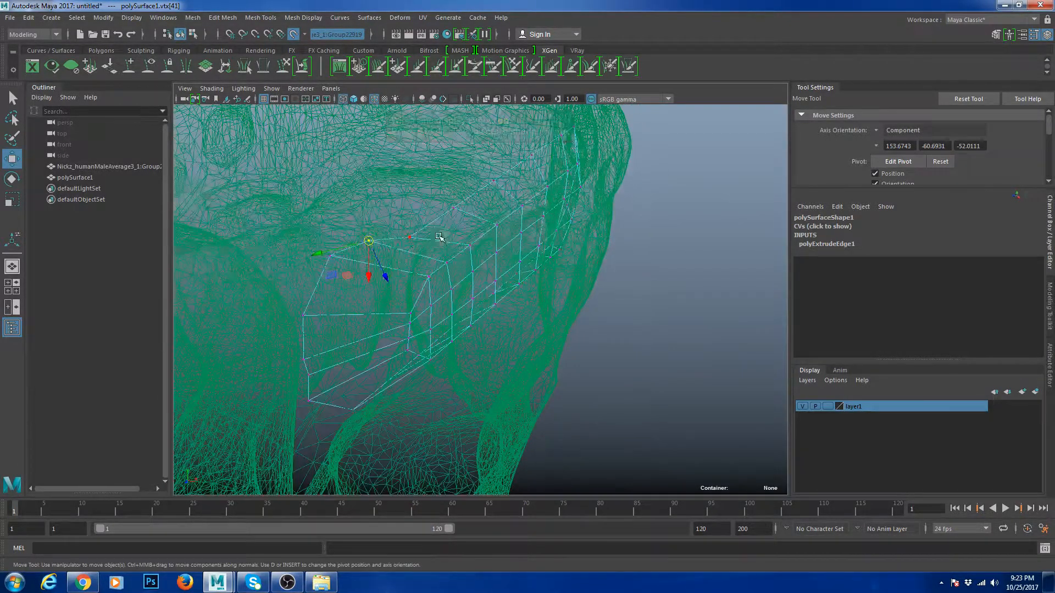
click(409, 224)
drag(453, 208, 460, 253)
- Snap the extrusion's top-edge vertices onto the head surface, undoing one stray move
drag(377, 264, 416, 262)
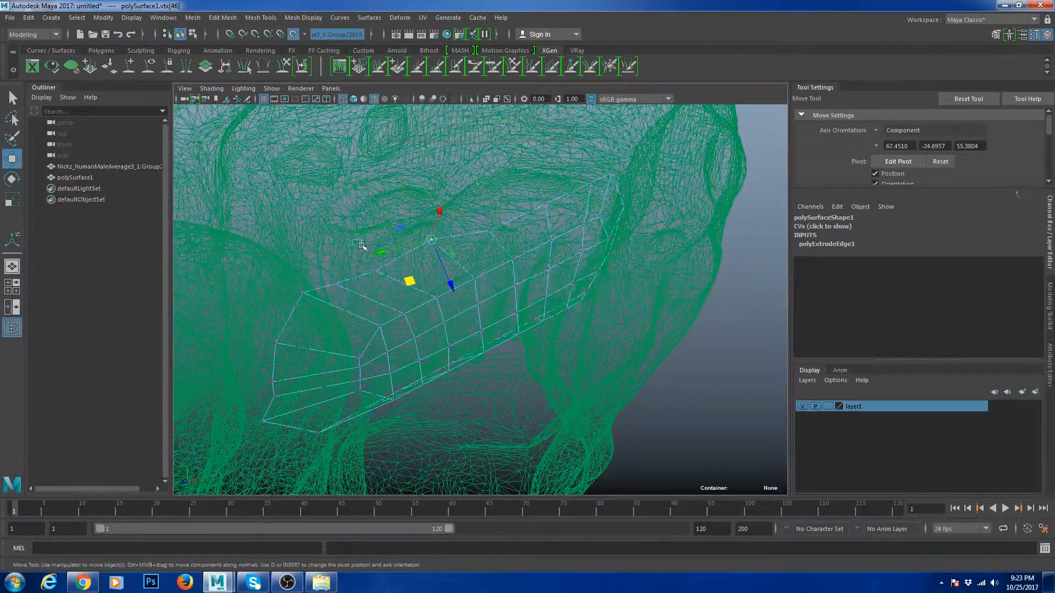
click(376, 269)
drag(493, 230, 497, 223)
alt+drag(497, 223, 599, 178)
drag(608, 188, 574, 195)
drag(583, 204, 619, 251)
key(ctrl+z)
mouse_move(611, 242)
mouse_down()
mouse_move(588, 242)
mouse_move(551, 283)
mouse_move(571, 265)
mouse_move(602, 266)
mouse_up()
- Back in shaded view, pull the middle edge vertex onto the head surface
key(5)
drag(597, 260, 585, 268)
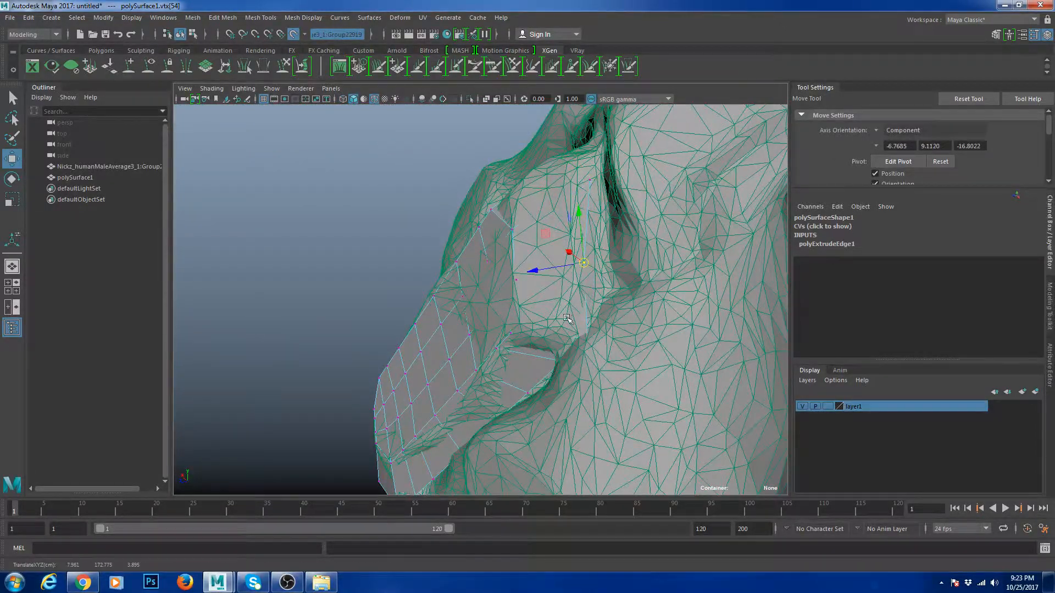
drag(574, 319, 498, 337)
click(547, 341)
click(538, 337)
alt+right_drag(497, 336, 522, 332)
drag(519, 330, 553, 350)
key(ctrl+z)
- Pull the extrusion's lower vertices down onto the scanned nose, then return to object mode
click(432, 372)
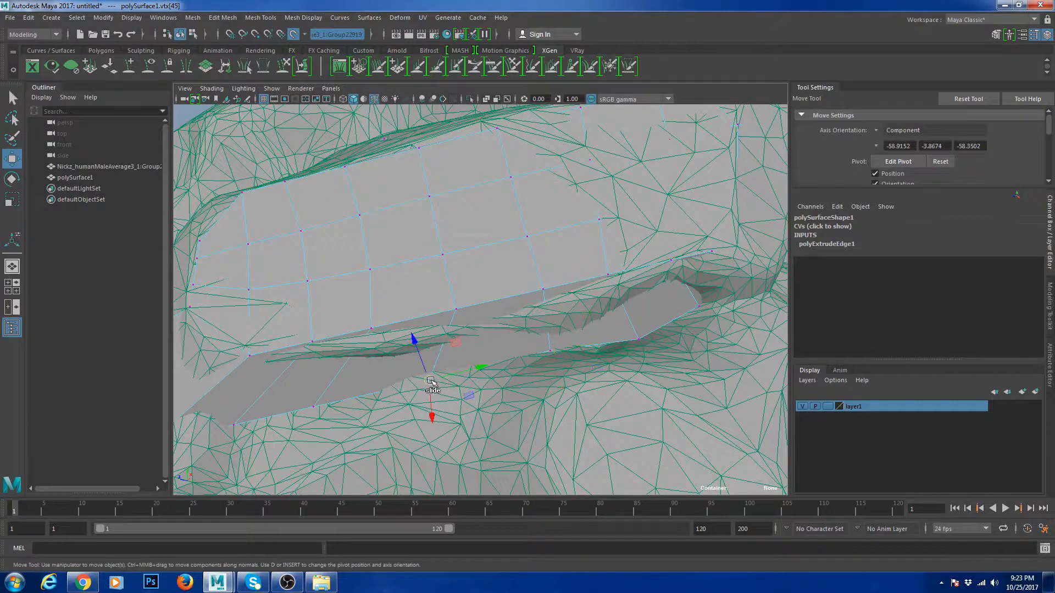
drag(432, 373, 457, 324)
click(435, 334)
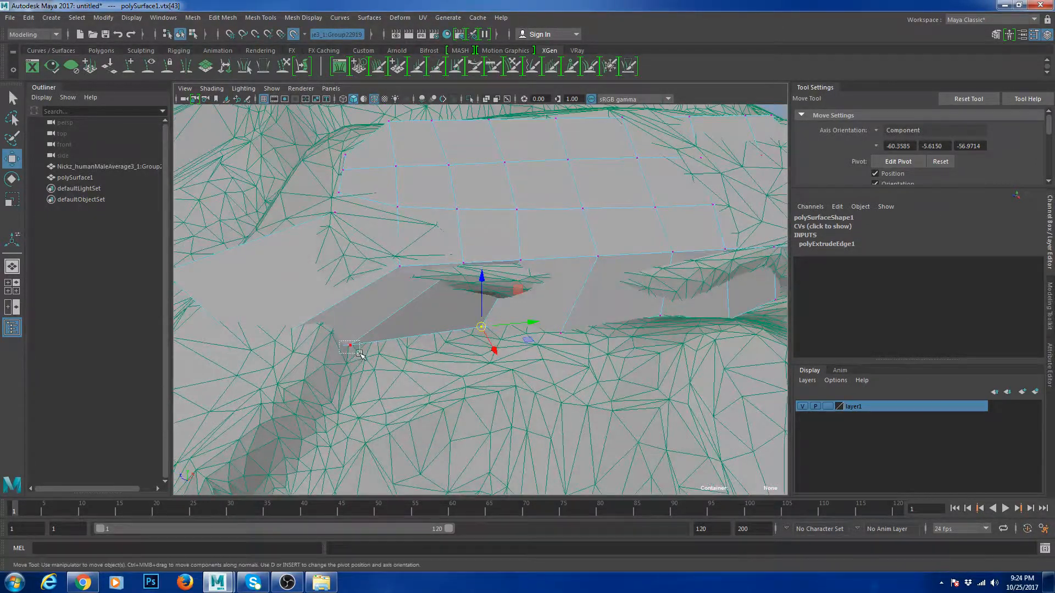
drag(359, 353, 360, 354)
drag(351, 345, 413, 317)
drag(254, 331, 391, 329)
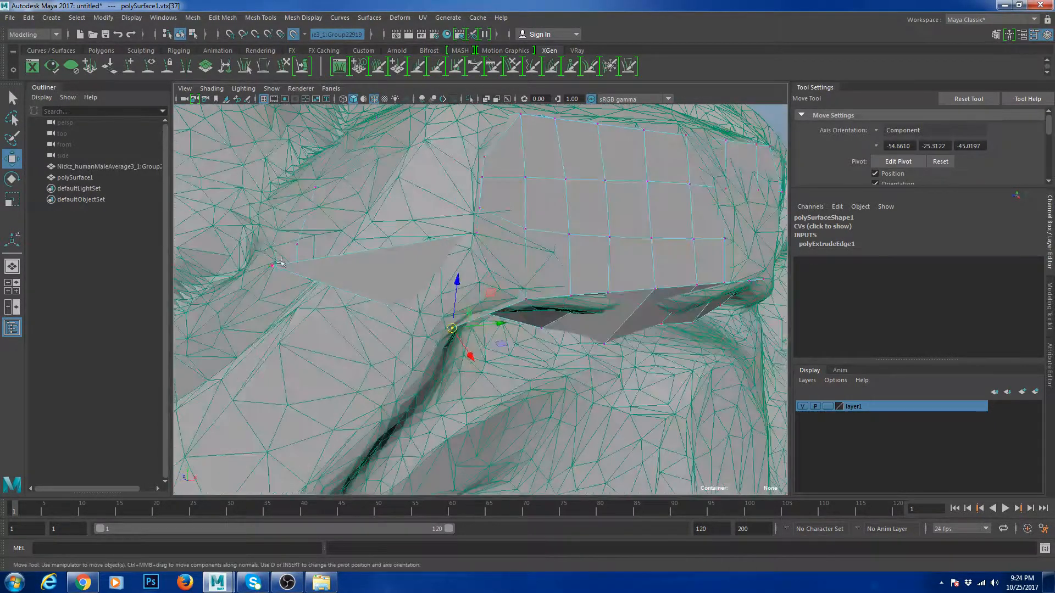
drag(258, 252, 471, 300)
drag(366, 304, 392, 295)
alt+drag(461, 285, 495, 274)
right_drag(519, 227, 560, 205)
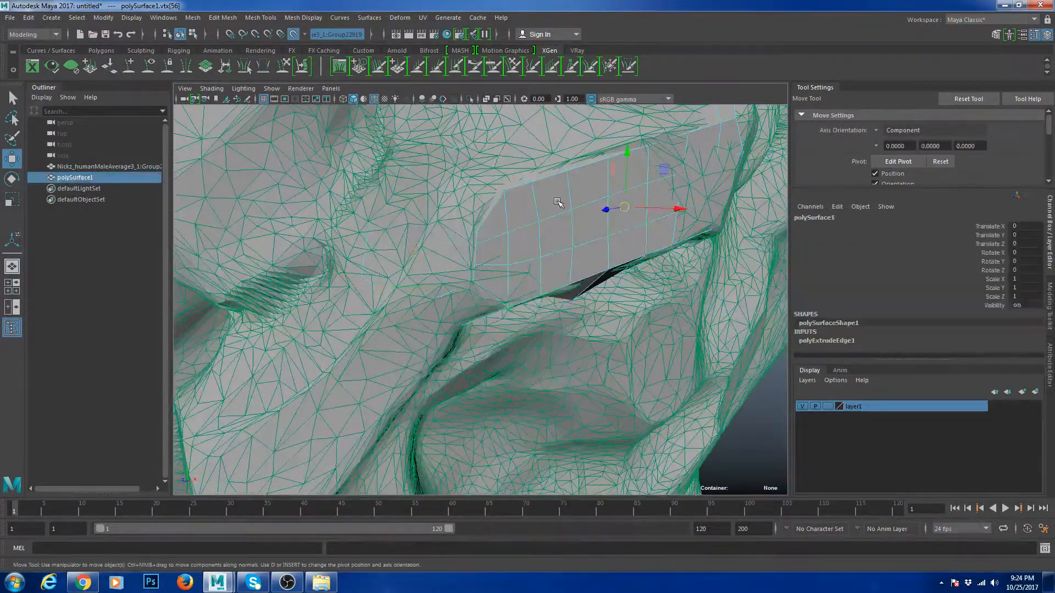
- Hide the scanned head layer, turn off Make Live, and scale the upper-left border edge
click(802, 406)
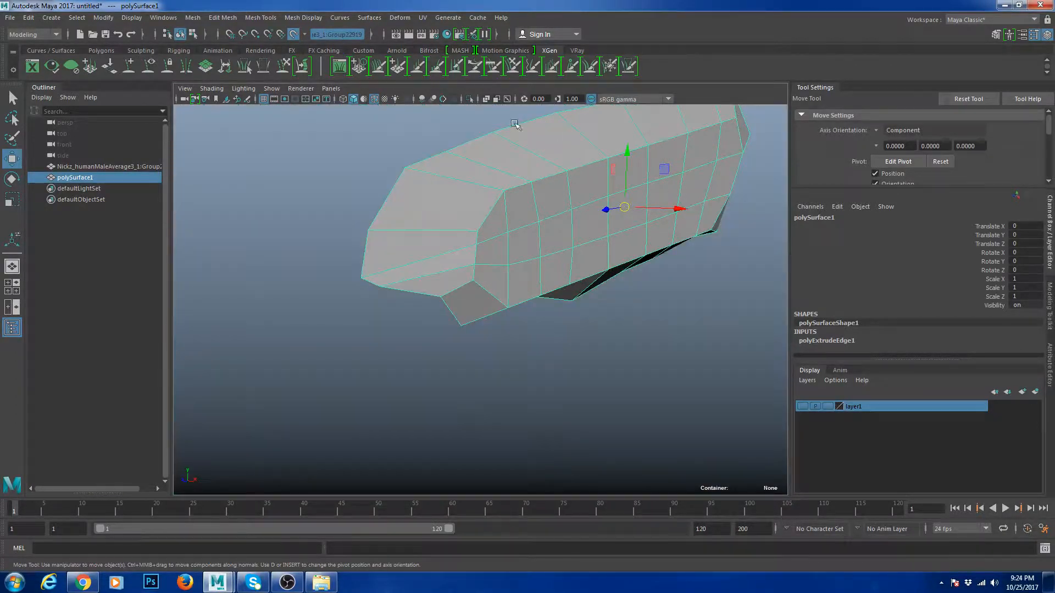
click(294, 34)
alt+drag(433, 267, 488, 326)
right_drag(425, 286, 423, 249)
click(350, 231)
alt+drag(453, 236, 351, 274)
alt+drag(660, 225, 631, 319)
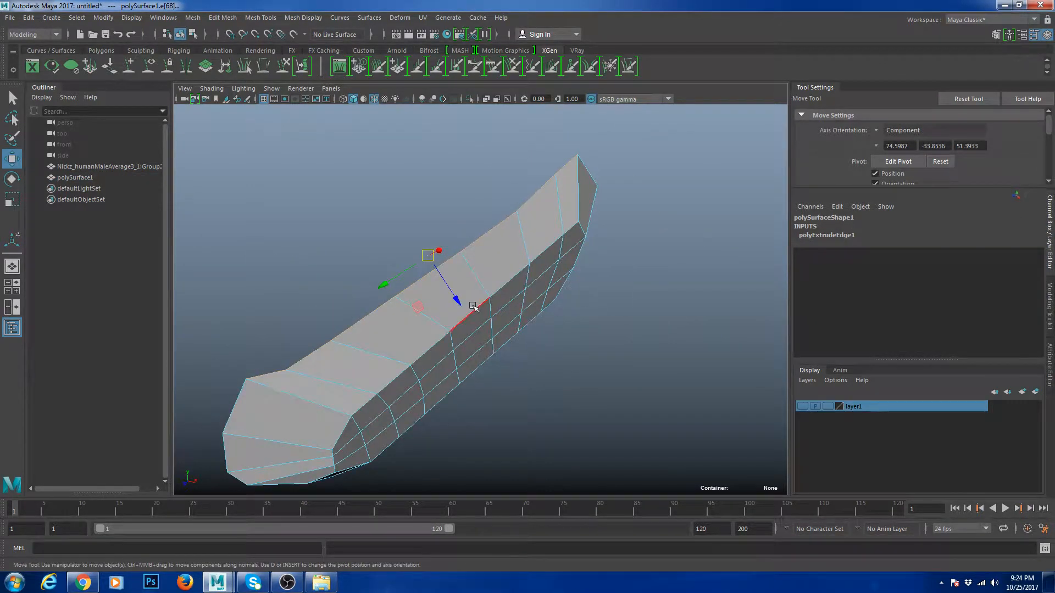
key(r)
alt+drag(468, 309, 460, 276)
alt+drag(373, 278, 516, 263)
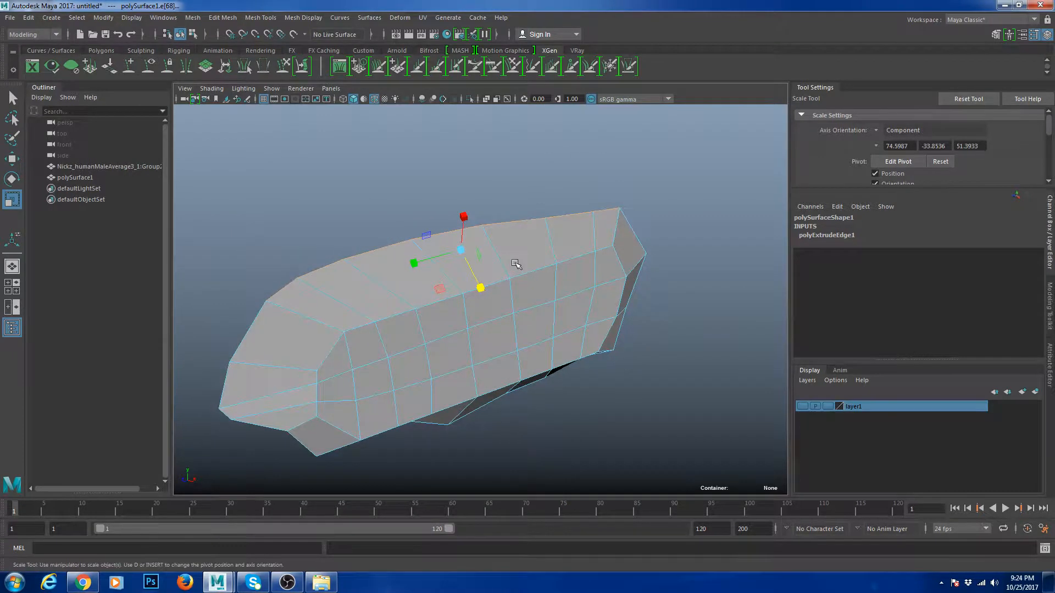
alt+drag(589, 253, 518, 259)
- Raise a top border vertex, then briefly check the smoothed preview
key(F9)
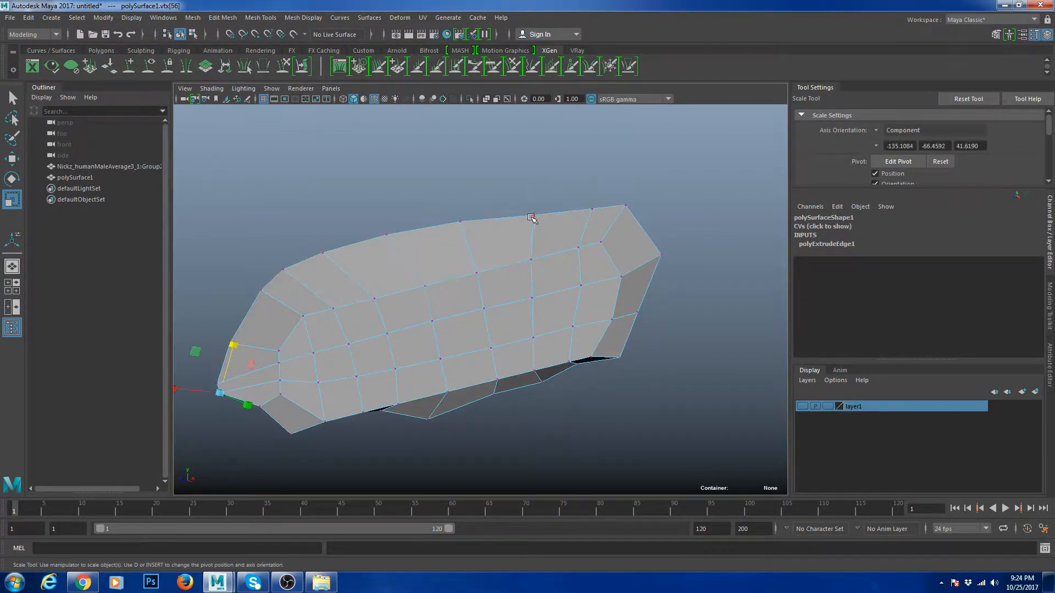
click(534, 217)
key(w)
drag(536, 201, 614, 219)
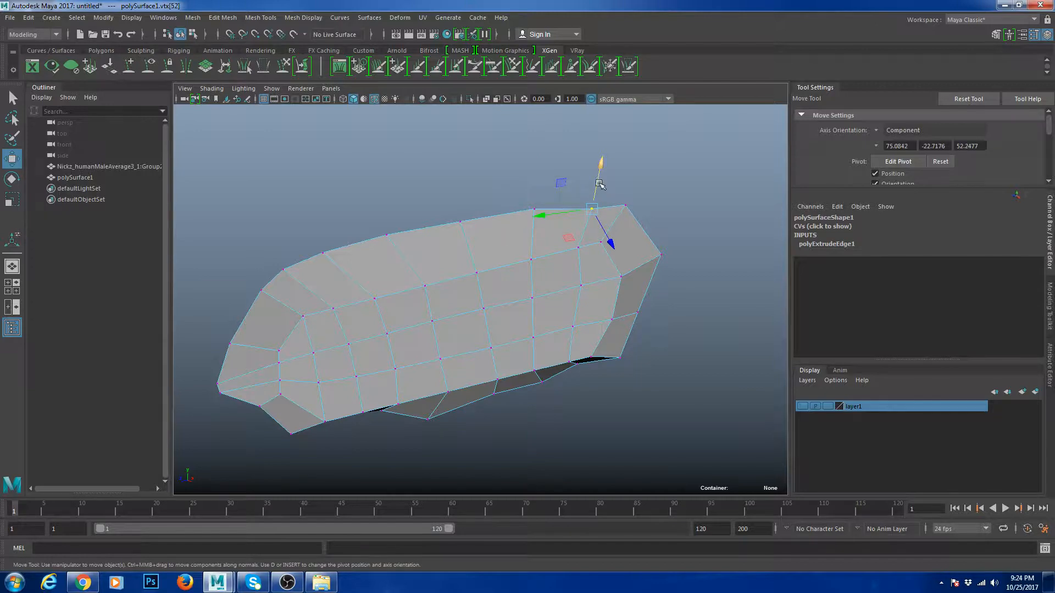
drag(599, 184, 599, 171)
key(F8)
key(3)
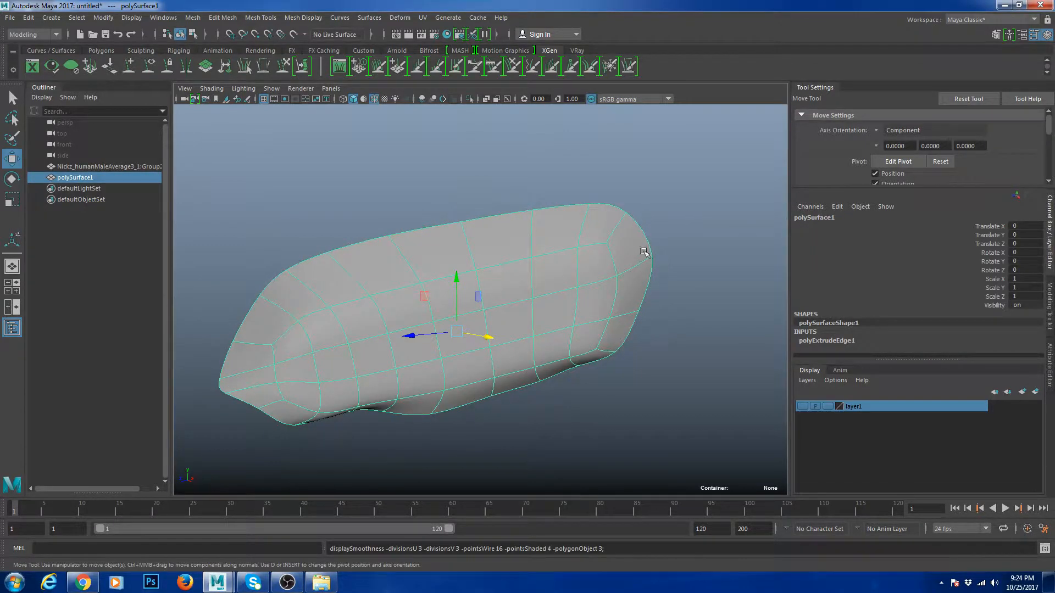
alt+middle_drag(389, 375, 447, 330)
key(1)
- Adjust the lower border vertices, pulling one slightly left and down
scroll(445, 302, up, 5)
alt+drag(395, 313, 495, 335)
scroll(423, 336, down, 6)
scroll(495, 335, up, 4)
alt+drag(495, 336, 429, 332)
right_drag(421, 327, 359, 320)
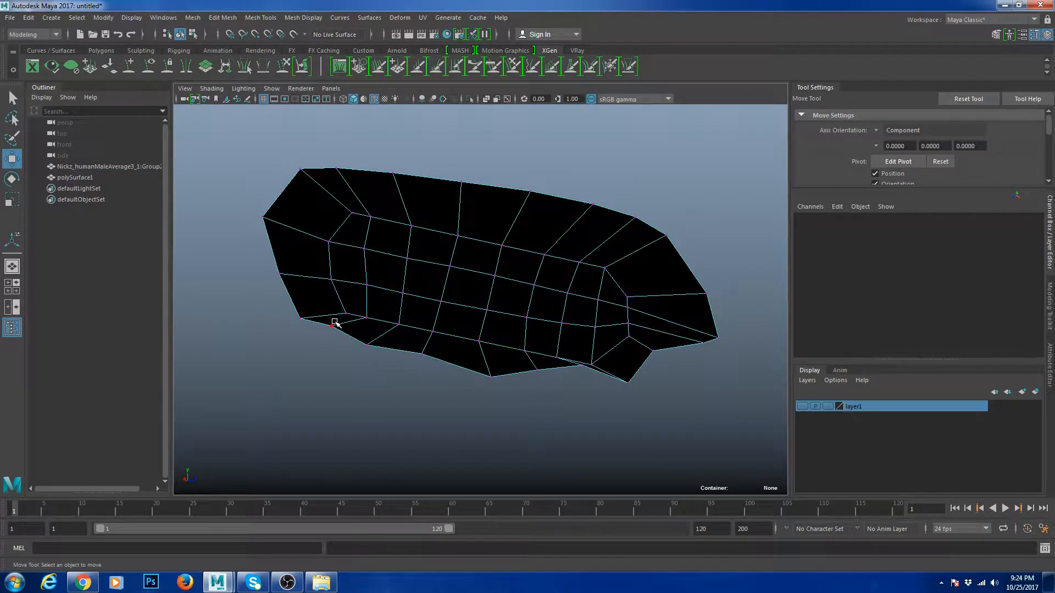
click(330, 327)
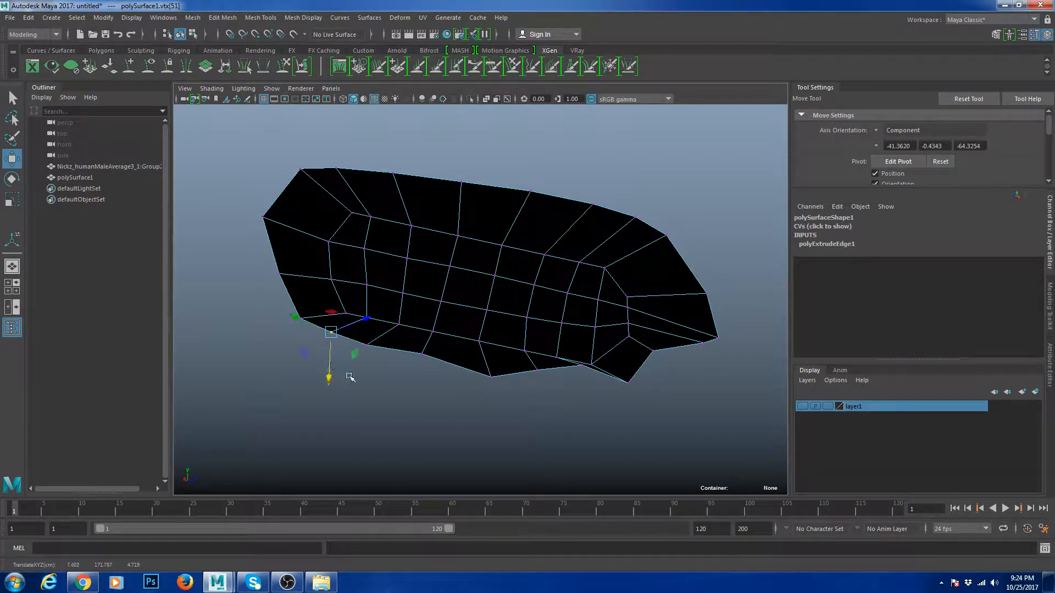
alt+drag(393, 395, 458, 411)
scroll(396, 405, up, 4)
right_drag(371, 407, 360, 374)
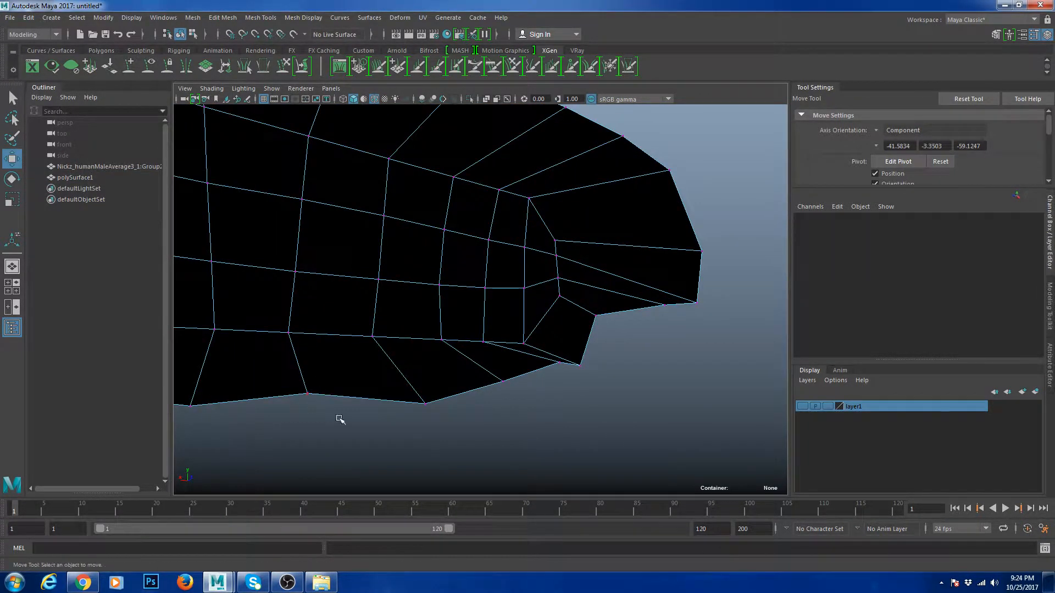
alt+drag(340, 419, 354, 421)
click(411, 325)
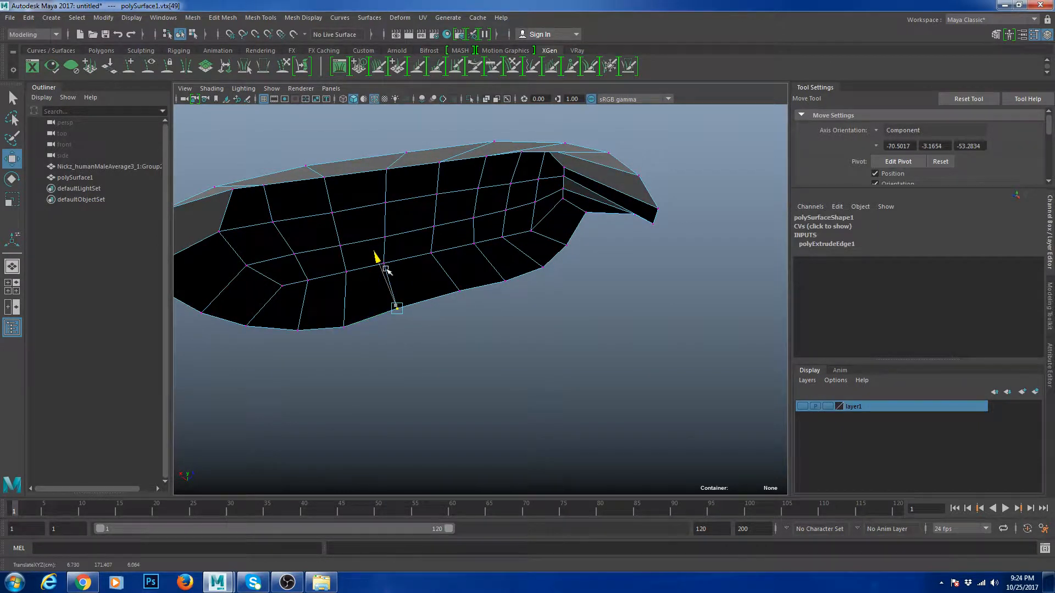
alt+drag(390, 276, 432, 275)
click(462, 261)
drag(449, 218, 449, 224)
click(522, 277)
alt+drag(521, 278, 501, 317)
right_drag(502, 276, 546, 248)
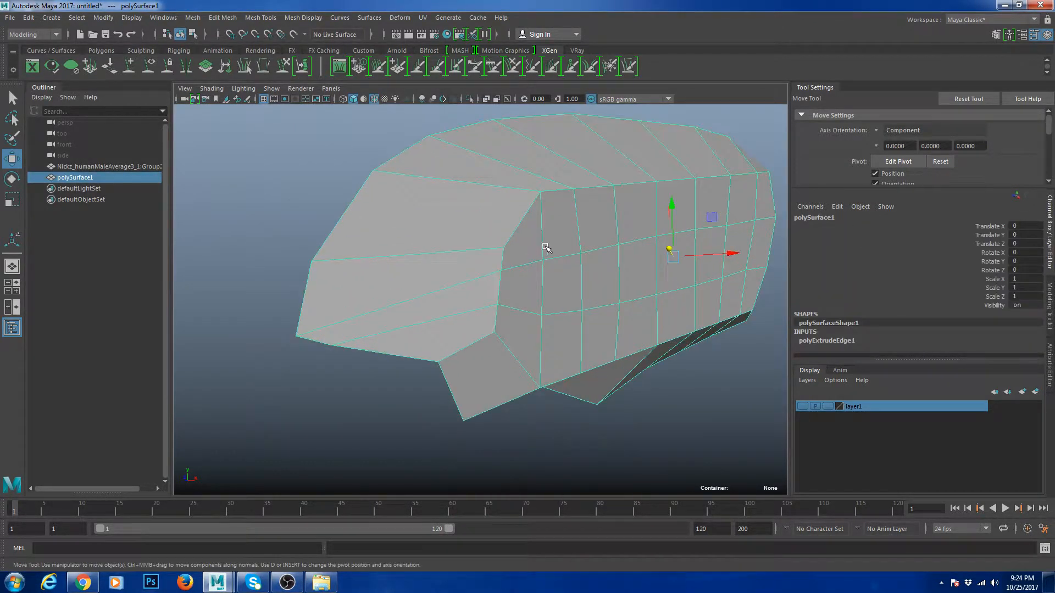
- Insert a new edge loop across the nose mesh
key(g)
click(499, 249)
alt+drag(499, 248, 517, 274)
key(w)
right_drag(576, 257, 611, 233)
- Preview the nose mesh smoothed with its wireframe hidden
click(428, 376)
scroll(434, 377, down, 4)
click(511, 321)
key(3)
click(582, 391)
scroll(582, 391, down, 5)
alt+drag(581, 391, 535, 307)
scroll(537, 303, up, 5)
click(538, 303)
key(alt+5)
- Inspect the smoothed shape, then turn the smooth preview back off
click(552, 370)
alt+drag(494, 372, 522, 315)
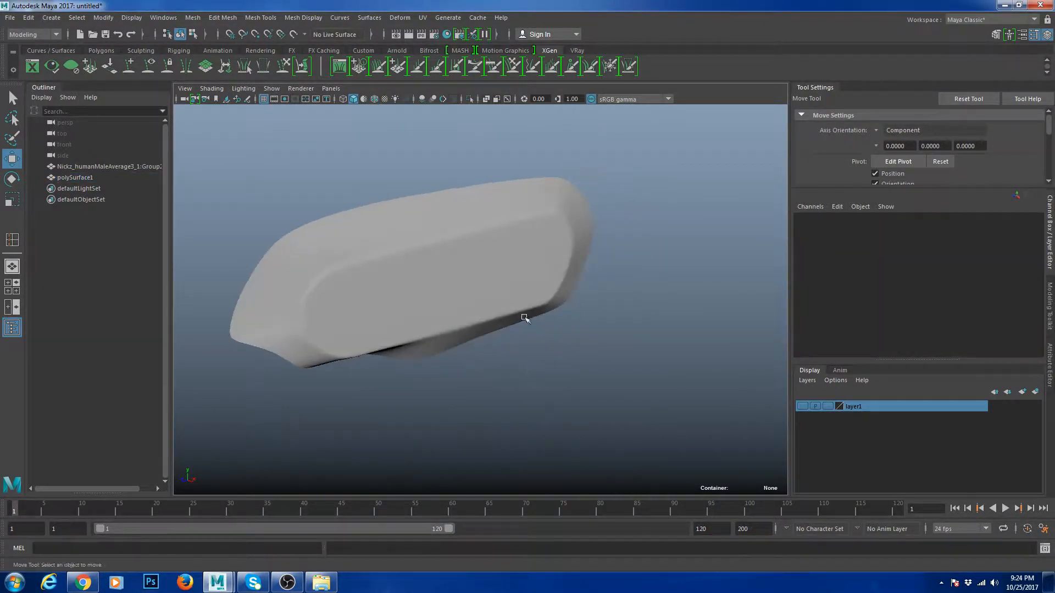
click(522, 316)
key(1)
click(650, 390)
alt+drag(560, 385, 527, 367)
click(476, 340)
right_drag(483, 360, 479, 336)
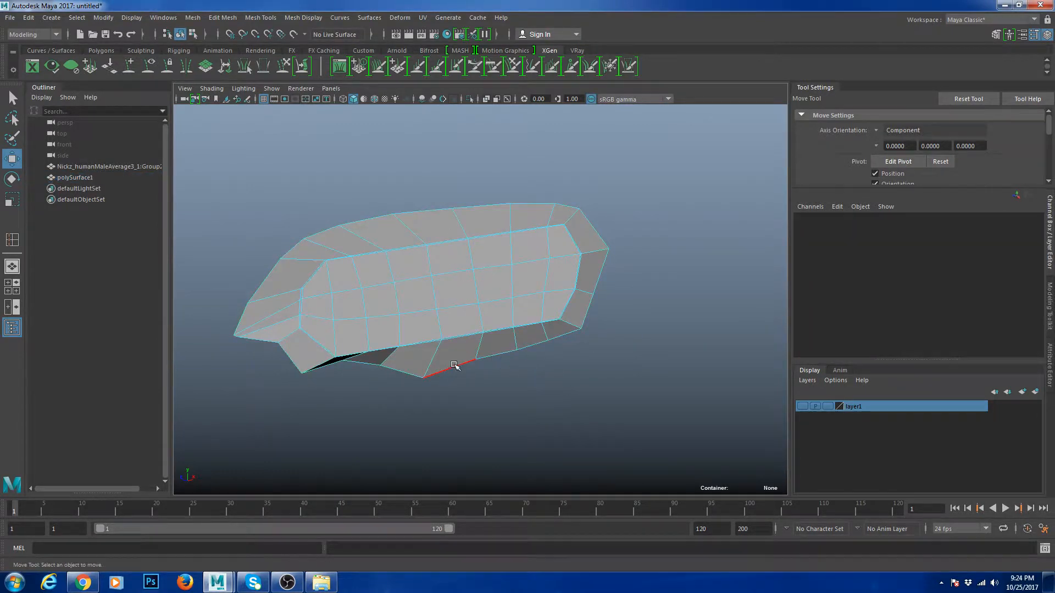
- Select two bottom border edges and scale them flat
click(455, 367)
scroll(571, 336, up, 3)
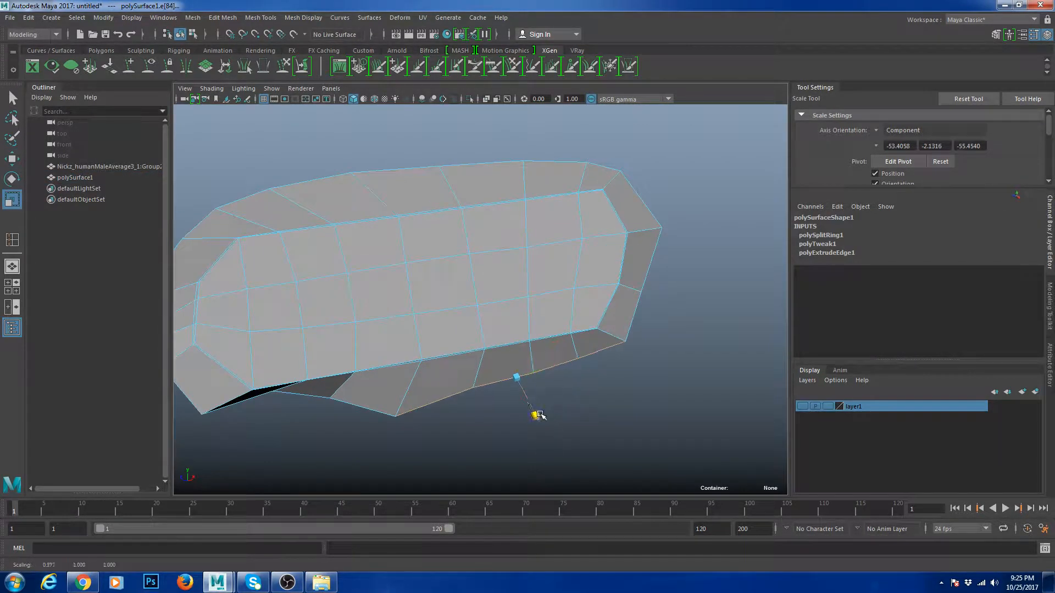
alt+drag(536, 411, 416, 351)
key(r)
key(w)
shift+click(454, 392)
key(r)
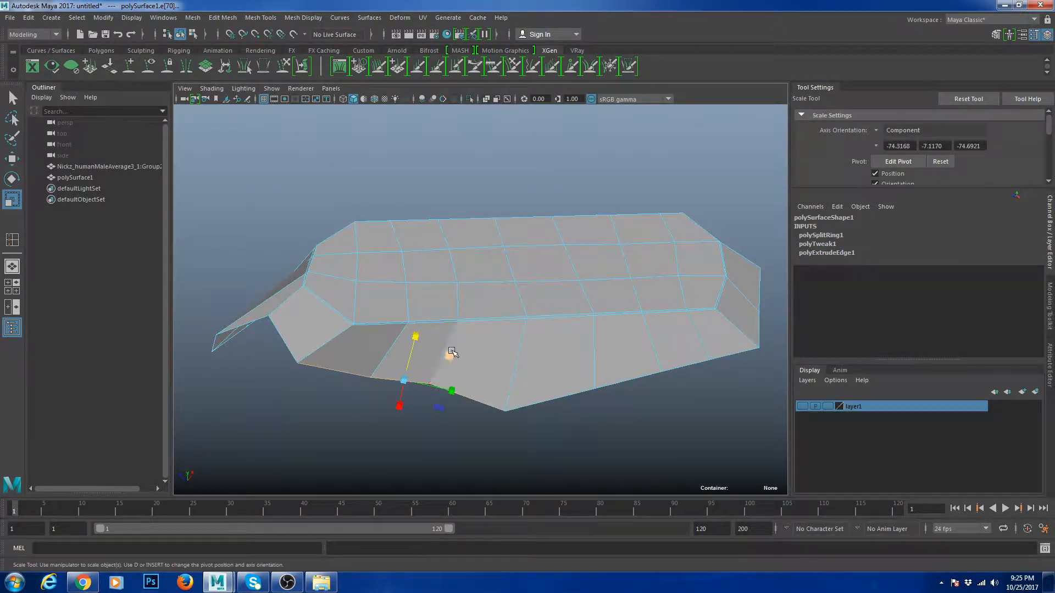
key(w)
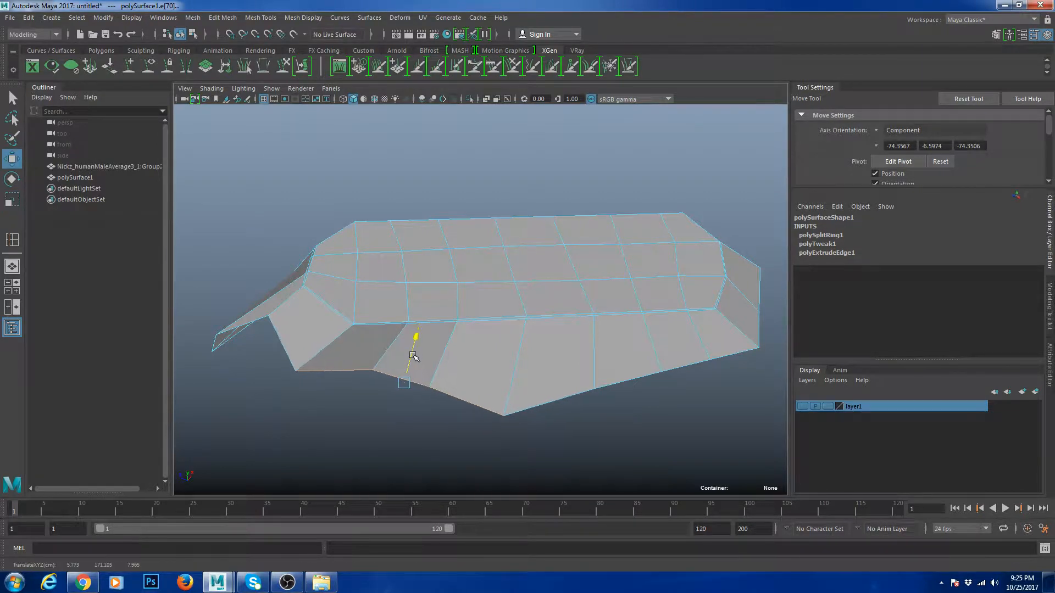
alt+drag(416, 352, 357, 324)
scroll(305, 310, down, 3)
scroll(356, 321, up, 4)
- Move the front corner vertex into place and nudge neighbouring lower-row vertices down
right_drag(356, 320, 314, 320)
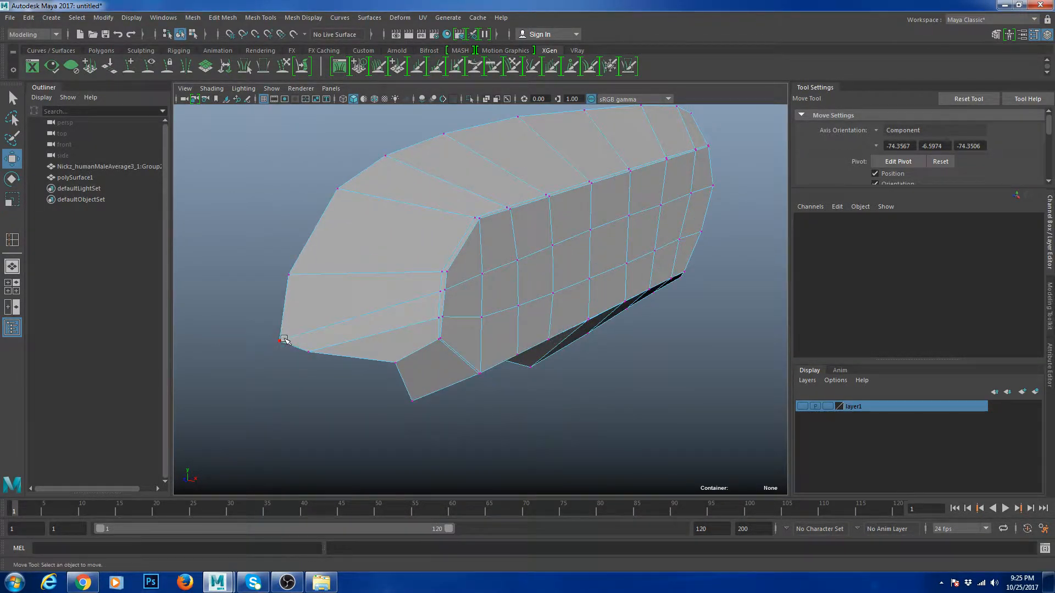
click(294, 335)
drag(296, 291, 321, 308)
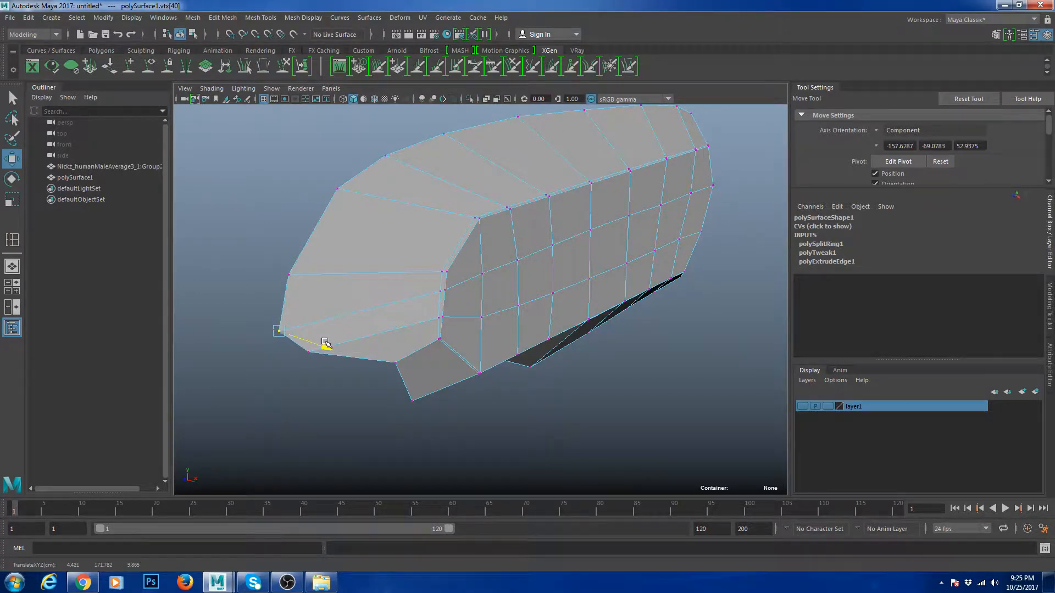
alt+drag(326, 343, 395, 333)
alt+drag(461, 333, 508, 267)
scroll(486, 338, up, 3)
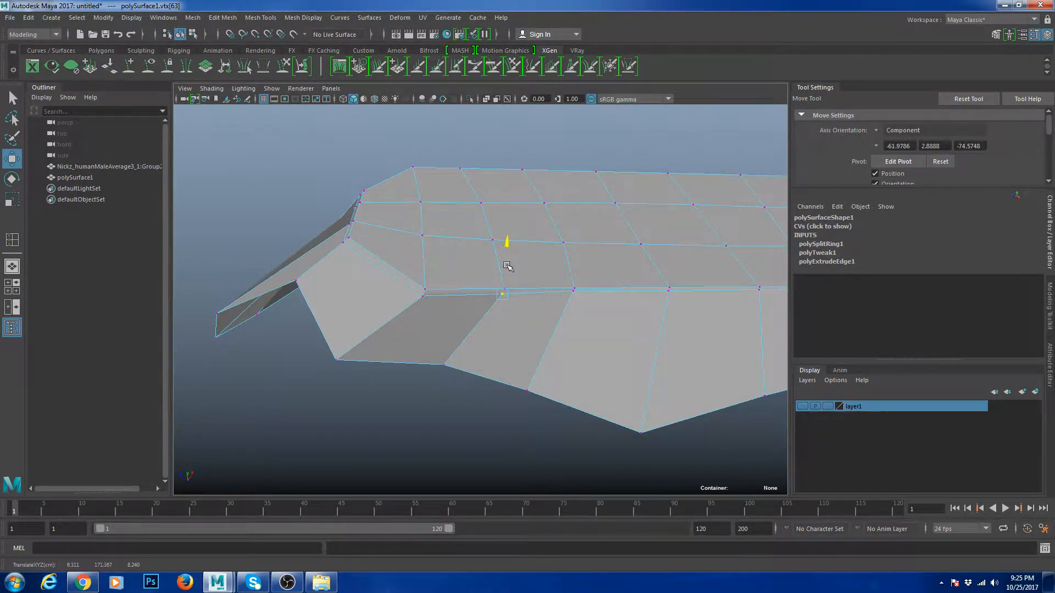
click(573, 290)
alt+drag(577, 299, 491, 260)
click(494, 258)
key(ctrl+z)
alt+drag(491, 260, 473, 268)
scroll(473, 269, up, 2)
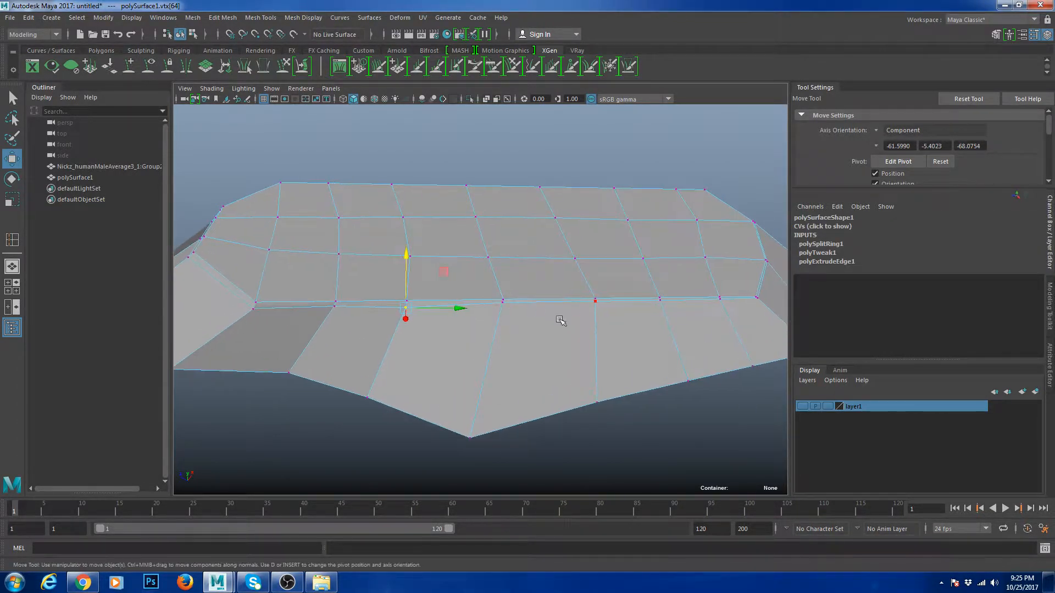
- Check a lower-row edge, then select the nose mesh's whole open border loop
right_drag(560, 321, 562, 251)
click(550, 303)
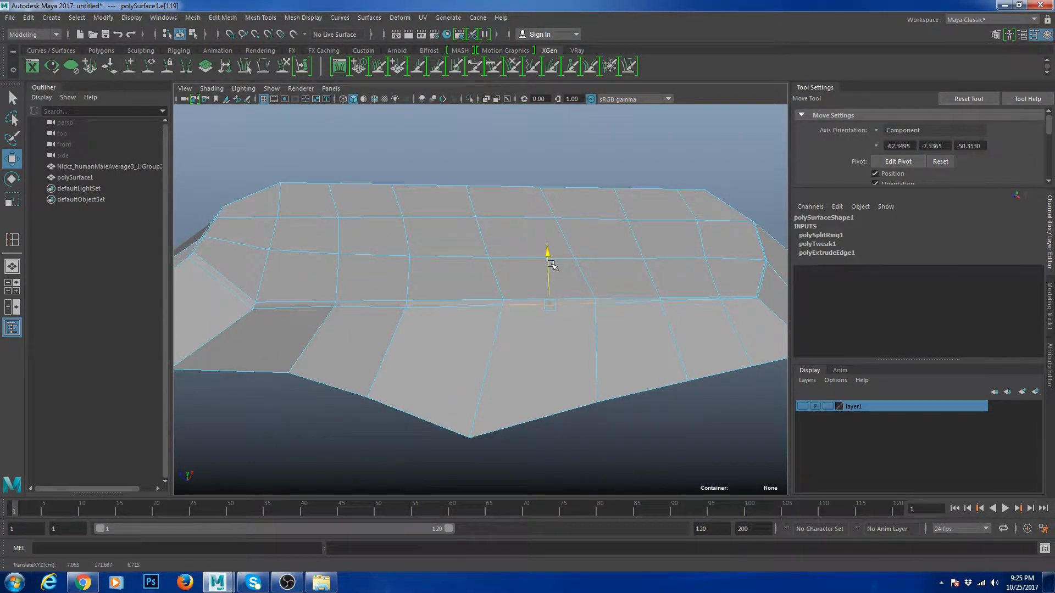
scroll(552, 262, down, 3)
alt+drag(536, 264, 516, 267)
right_drag(529, 270, 579, 259)
click(592, 309)
scroll(566, 311, down, 3)
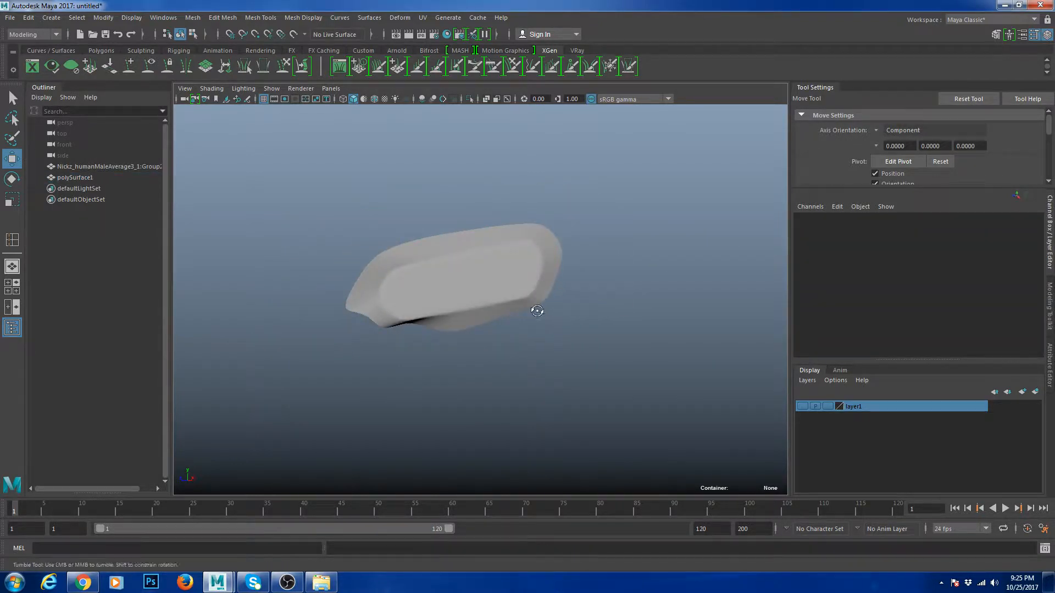
alt+drag(537, 311, 464, 313)
click(453, 315)
scroll(443, 315, up, 3)
right_drag(327, 272, 325, 231)
double_click(295, 240)
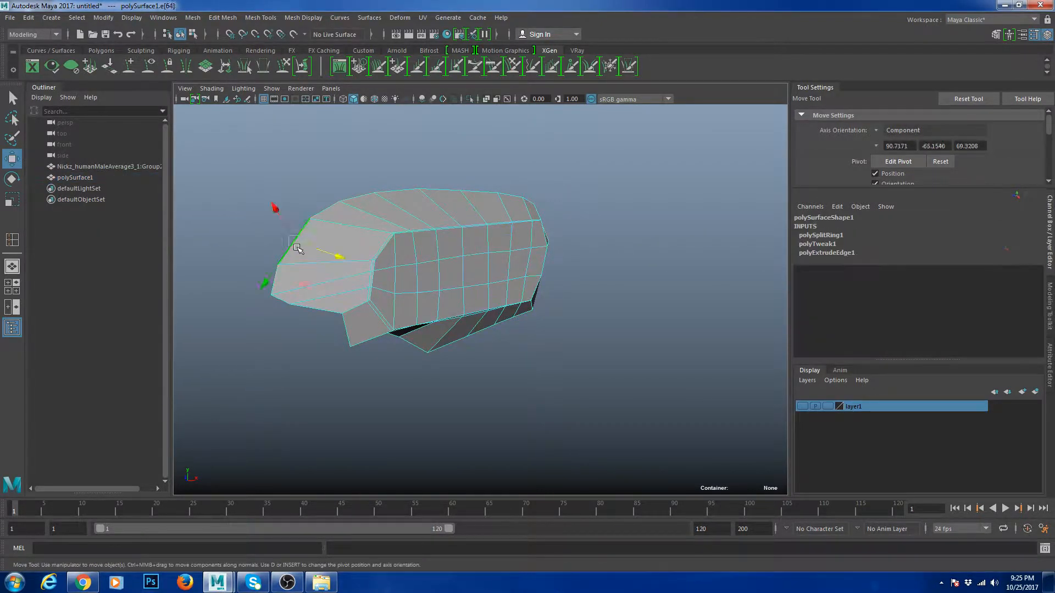
- Extrude the open border edges twice, scaling each new strip inward
scroll(434, 313, down, 3)
alt+drag(454, 321, 541, 291)
key(ctrl+e)
key(w)
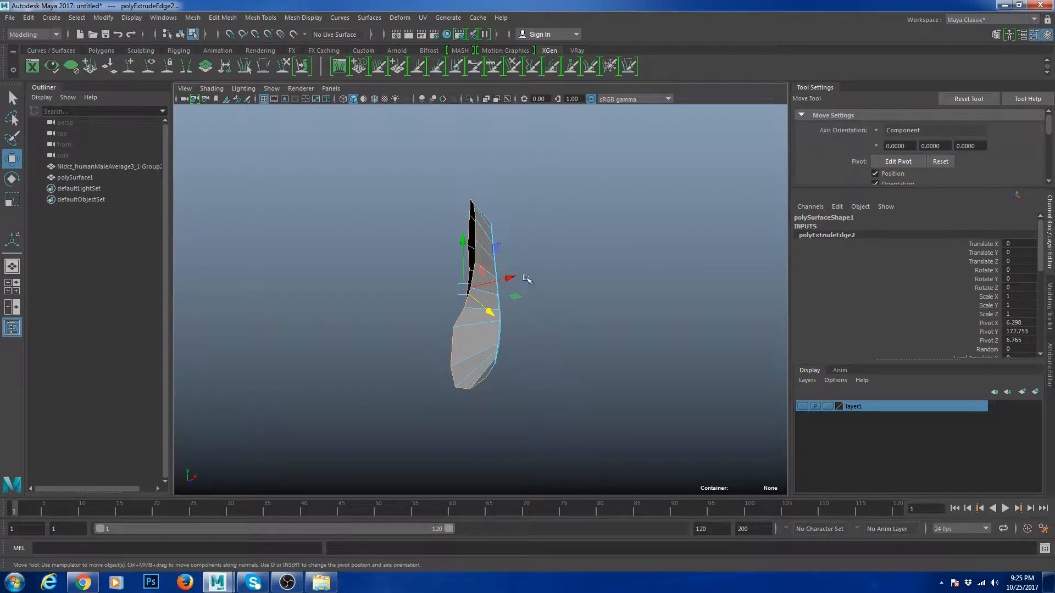
alt+drag(491, 281, 637, 270)
key(r)
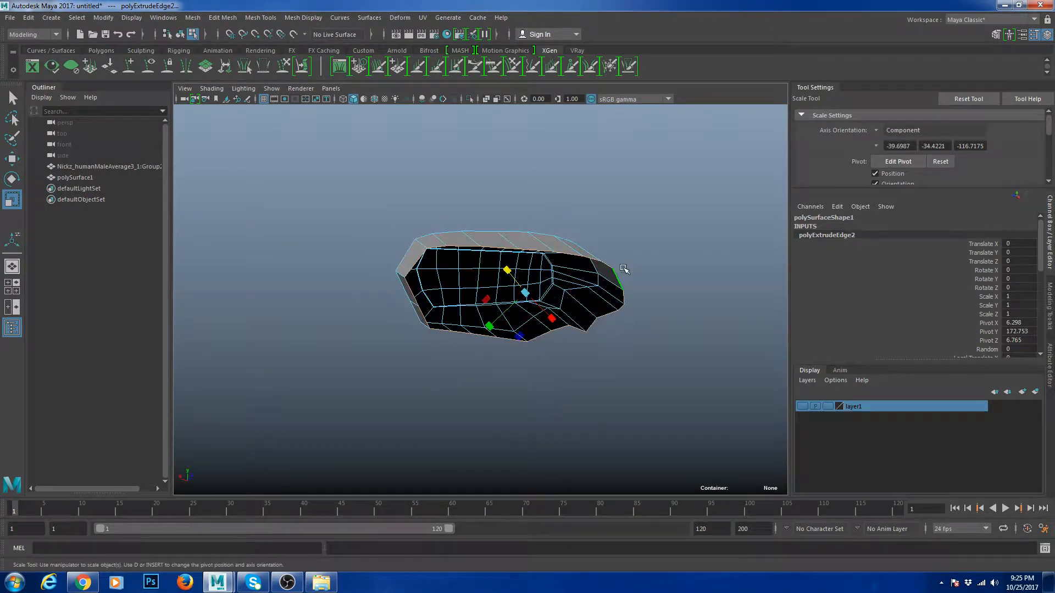
key(ctrl+e)
key(r)
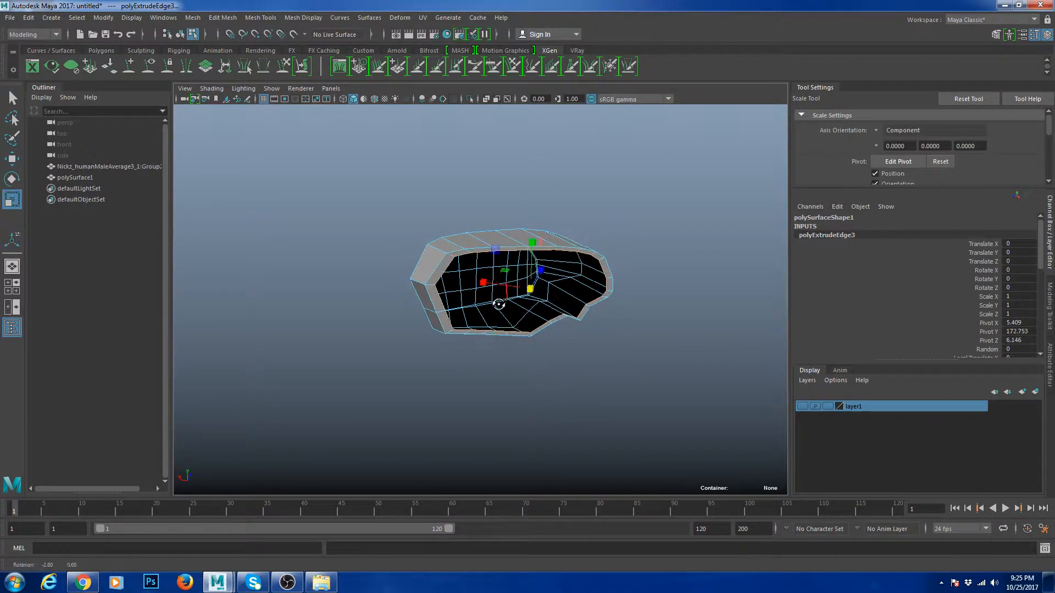
- Insert one edge loop around the nose, undoing an extra second loop
alt+drag(513, 306, 473, 240)
right_drag(472, 240, 504, 206)
scroll(504, 207, up, 3)
shift+right_drag(531, 160, 511, 179)
click(523, 173)
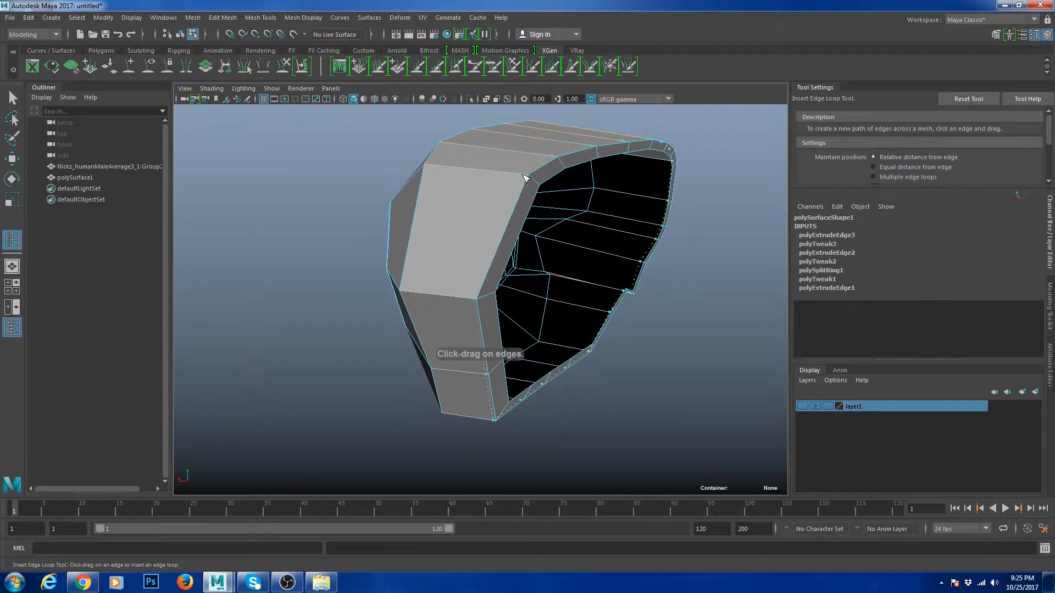
alt+drag(487, 229, 561, 332)
click(526, 349)
scroll(562, 332, up, 2)
scroll(557, 288, down, 5)
key(ctrl+z)
scroll(557, 288, up, 4)
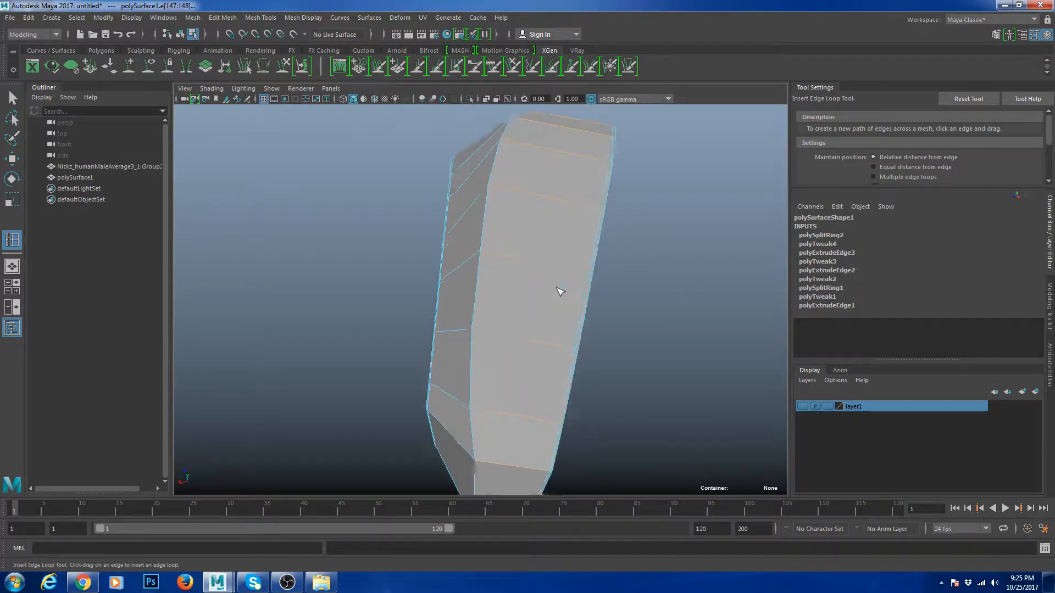
scroll(557, 288, up, 3)
alt+drag(557, 288, 567, 300)
key(w)
right_drag(567, 300, 585, 241)
scroll(549, 249, down, 5)
alt+drag(516, 258, 492, 289)
scroll(492, 289, up, 3)
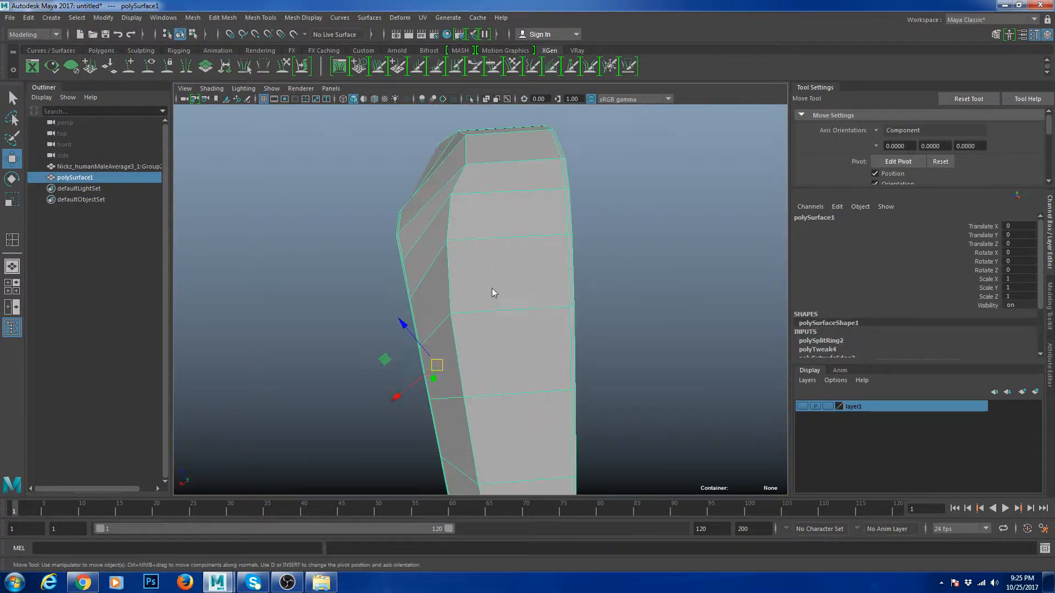
- Tweak vertices on the side of the nose mesh, pulling one vertex down
right_drag(492, 289, 450, 294)
click(452, 314)
alt+drag(453, 320, 464, 367)
right_drag(465, 367, 449, 325)
click(451, 328)
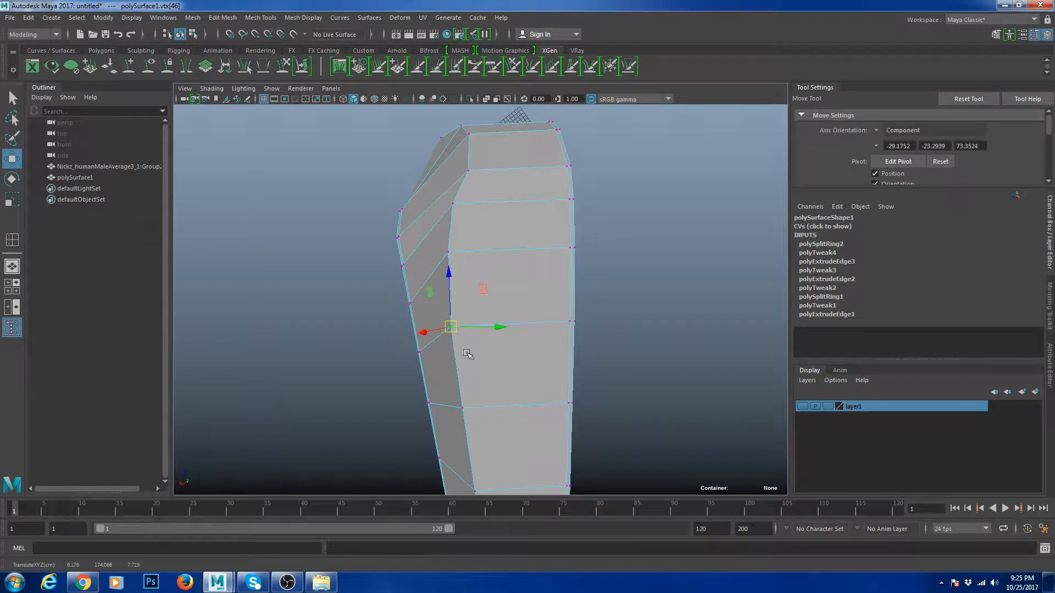
click(450, 251)
alt+drag(450, 253, 468, 263)
click(455, 225)
drag(455, 205, 508, 249)
click(472, 216)
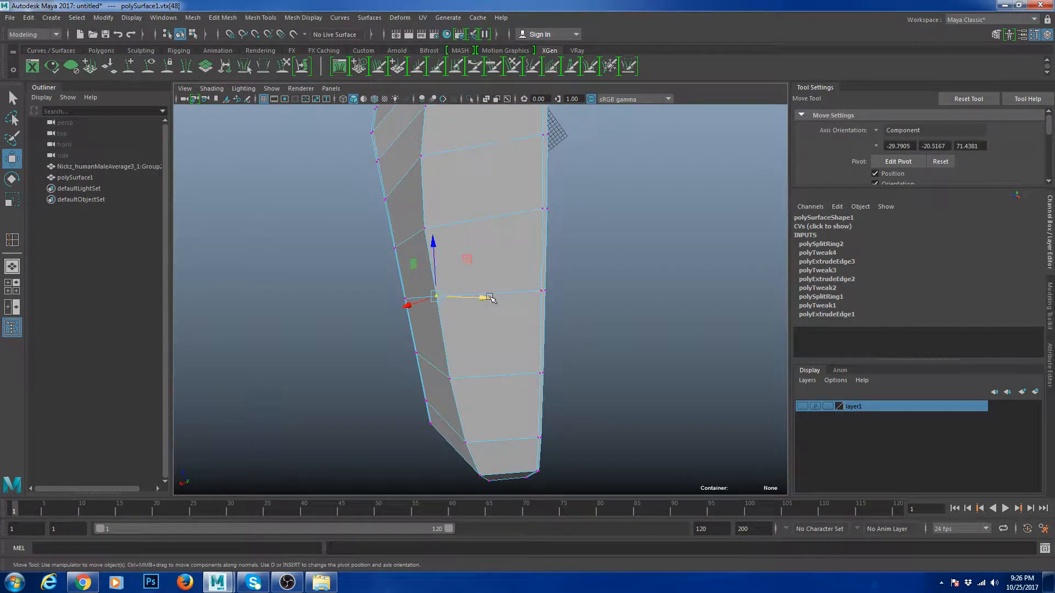
alt+drag(483, 298, 466, 325)
mouse_move(484, 360)
alt+mouse_down()
mouse_move(473, 319)
mouse_move(478, 345)
mouse_move(443, 360)
mouse_move(473, 358)
alt+mouse_up()
click(438, 336)
- Add an edge loop across the nose mesh with the Insert Edge Loop Tool
right_drag(469, 278, 493, 262)
scroll(492, 263, down, 4)
alt+drag(492, 269, 502, 290)
scroll(494, 281, up, 4)
click(576, 259)
alt+drag(550, 320, 588, 274)
click(558, 300)
scroll(588, 275, up, 2)
shift+right_drag(588, 232, 582, 288)
drag(493, 289, 510, 299)
- Compare the smoothed preview (3) against the low-poly cage (1) from several angles
drag(576, 319, 494, 316)
key(w)
right_drag(584, 236, 607, 188)
key(3)
click(675, 274)
scroll(658, 281, down, 5)
alt+drag(657, 281, 517, 317)
click(518, 317)
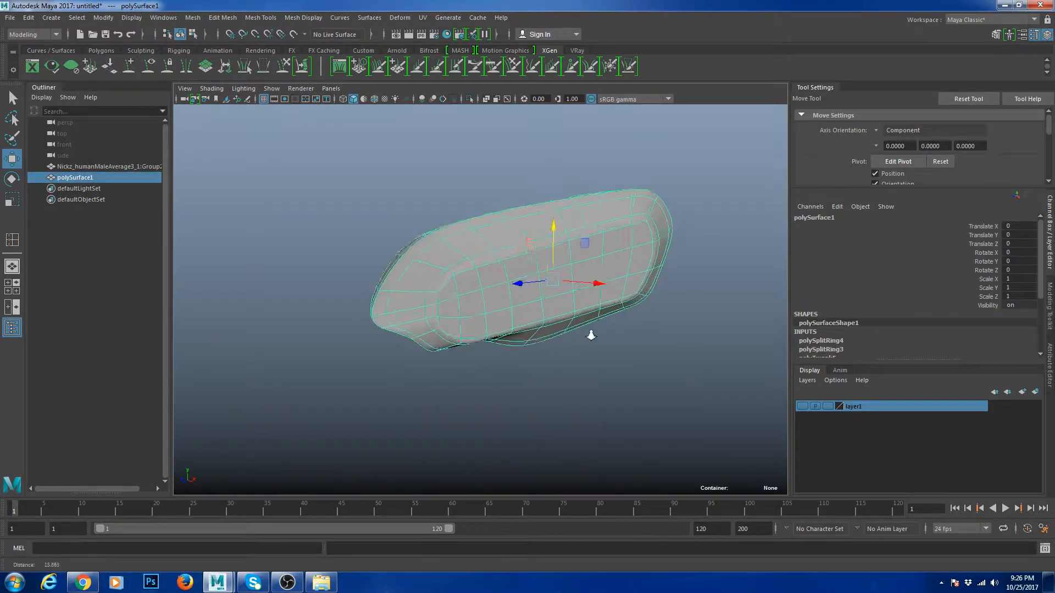
key(1)
scroll(511, 302, up, 4)
key(3)
click(450, 432)
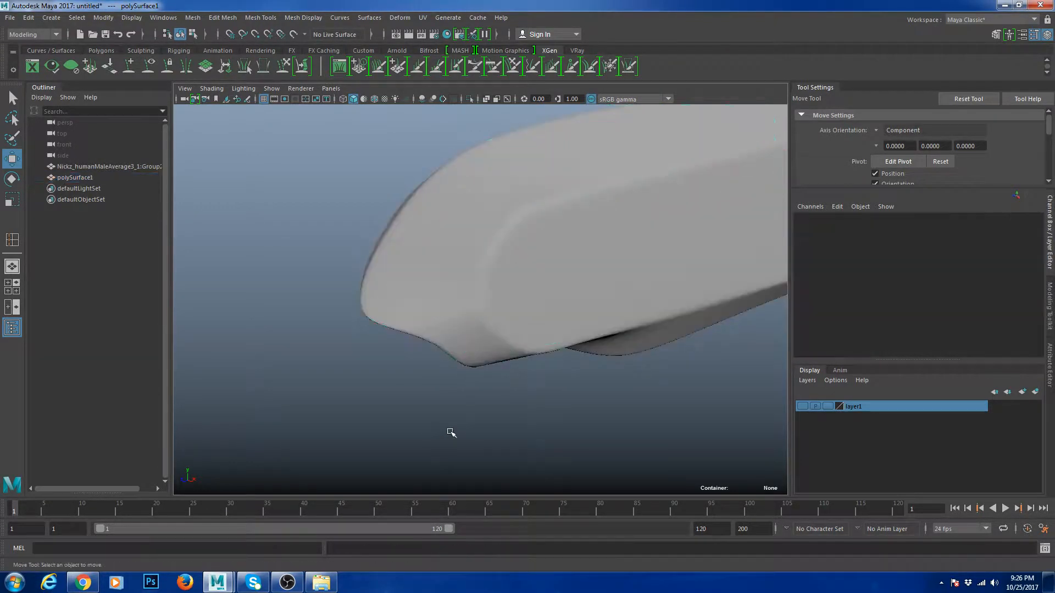
click(504, 305)
key(1)
- Insert a second edge loop across the nose mesh
key(y)
click(500, 305)
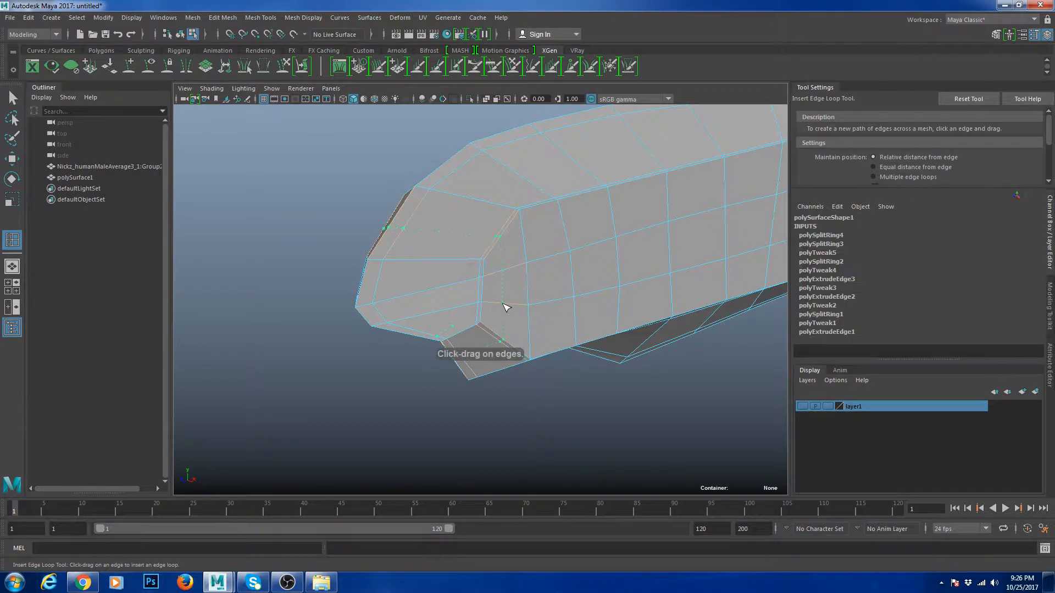
key(w)
right_drag(529, 261, 573, 246)
click(580, 373)
scroll(568, 373, down, 4)
click(581, 297)
- Check the smoothed mesh from new angles, then return to the low-poly cage
key(3)
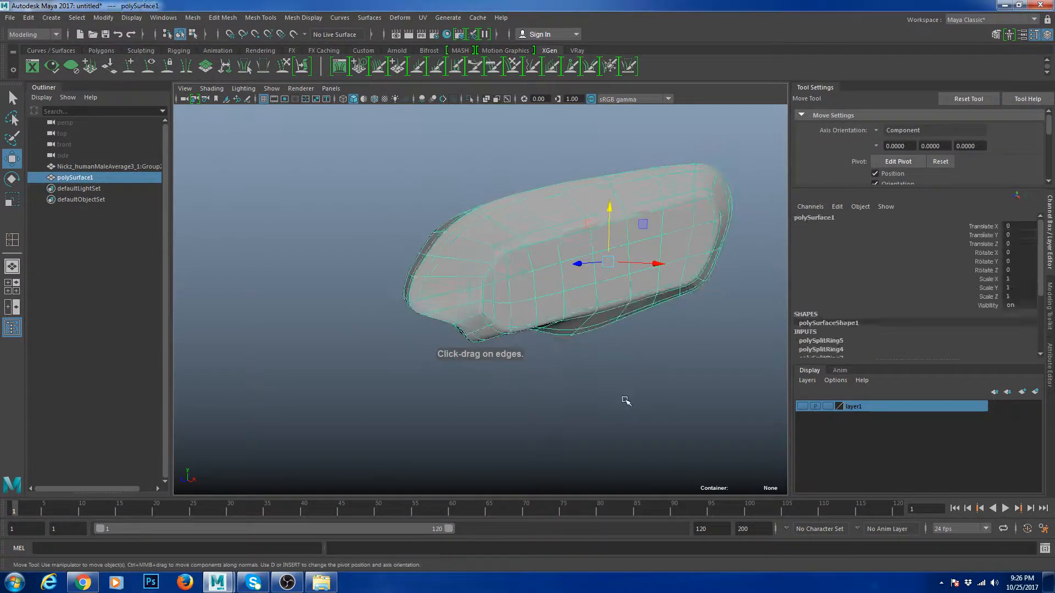
click(626, 400)
alt+drag(624, 397, 610, 373)
alt+middle_drag(633, 316, 549, 330)
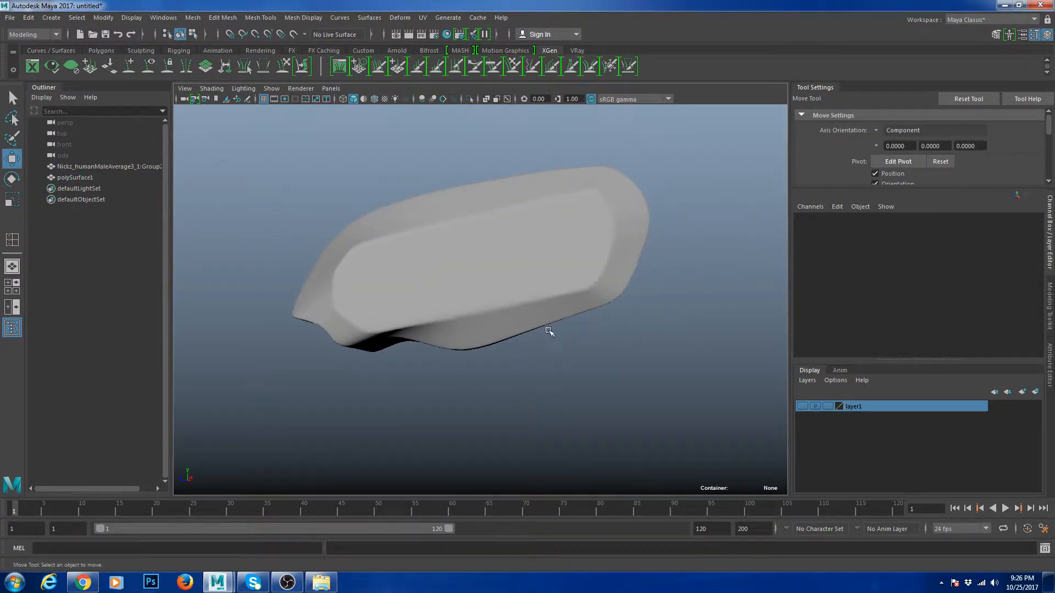
alt+drag(549, 330, 526, 331)
click(549, 290)
key(1)
scroll(526, 330, up, 5)
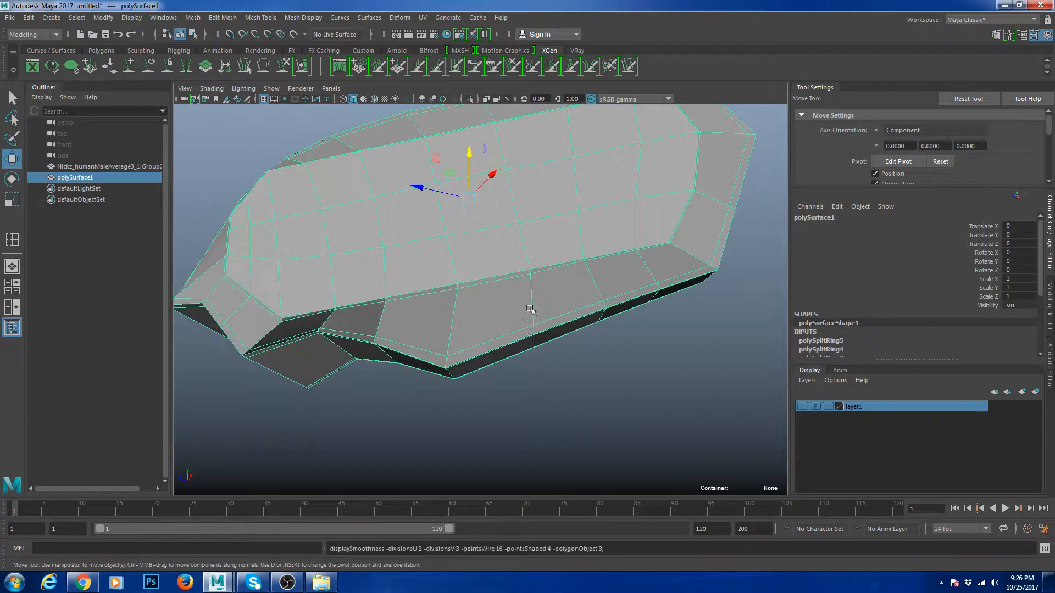
key(3)
alt+drag(506, 372, 439, 352)
key(1)
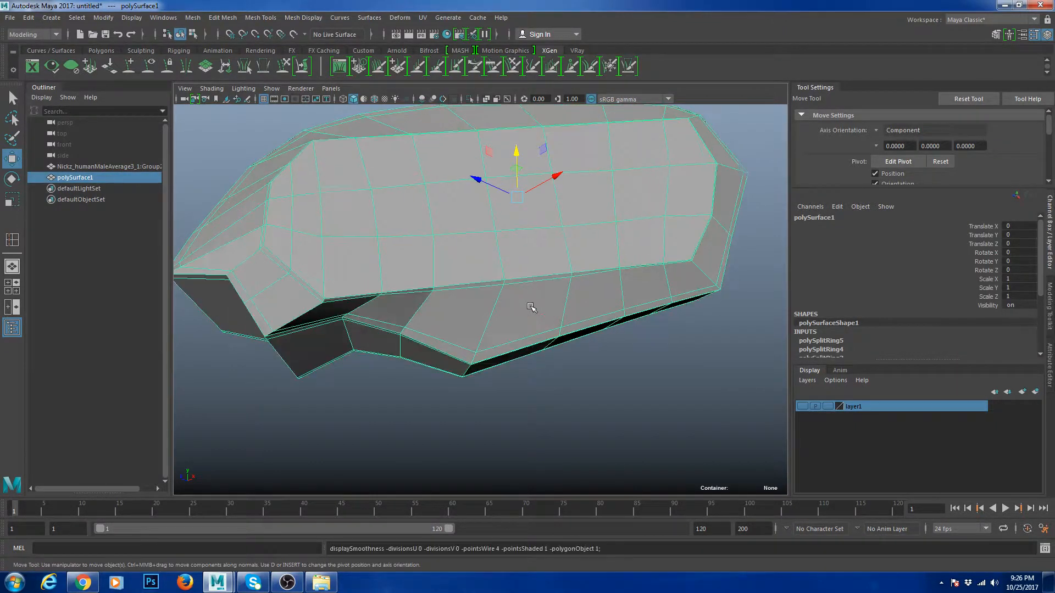
- Place one more edge loop across the nose mesh
shift+right_drag(569, 278, 503, 295)
drag(493, 362, 485, 364)
key(w)
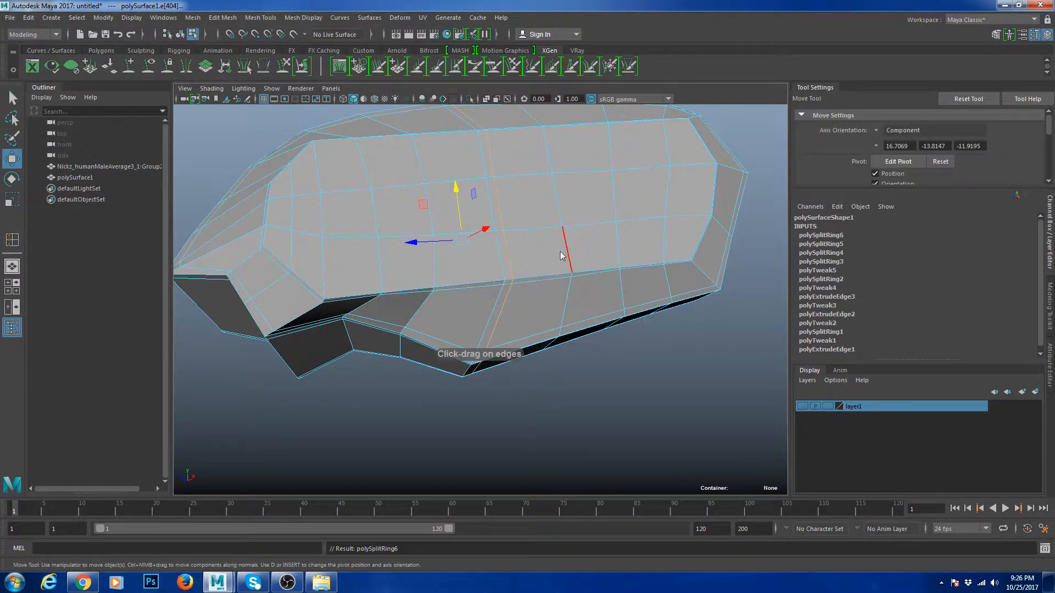
right_drag(563, 249, 584, 215)
click(649, 367)
scroll(647, 369, down, 6)
click(554, 274)
- Preview the mesh smoothed again, then switch back to the unsmoothed view
key(3)
click(669, 334)
alt+drag(669, 334, 631, 377)
scroll(475, 311, up, 5)
alt+drag(475, 311, 494, 308)
click(494, 308)
scroll(495, 308, up, 8)
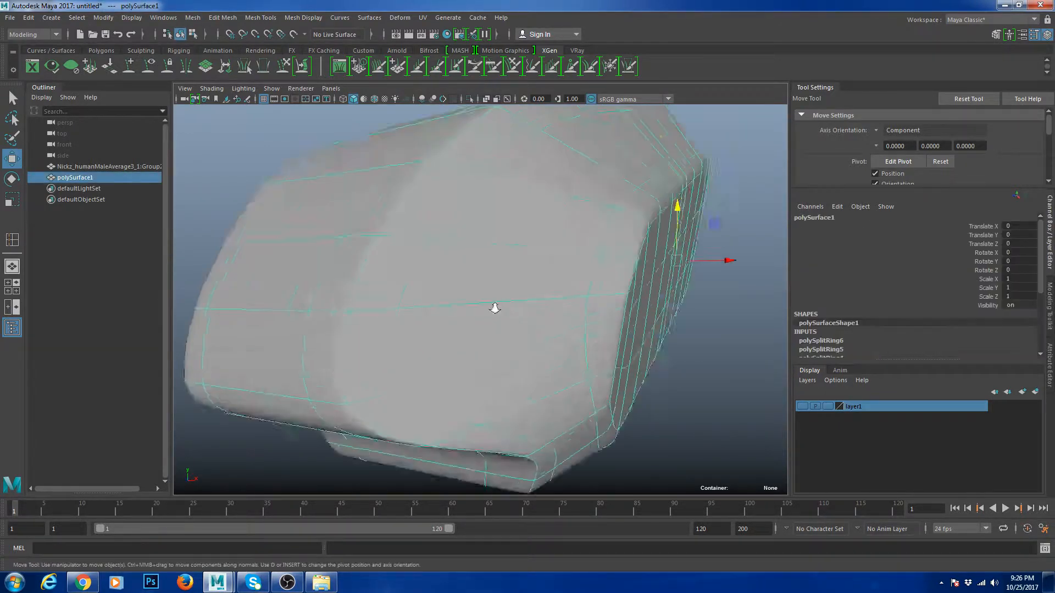
key(1)
- Insert another edge loop across the mesh
shift+right_drag(448, 231, 404, 279)
scroll(404, 279, down, 5)
alt+drag(404, 279, 463, 344)
scroll(463, 343, up, 6)
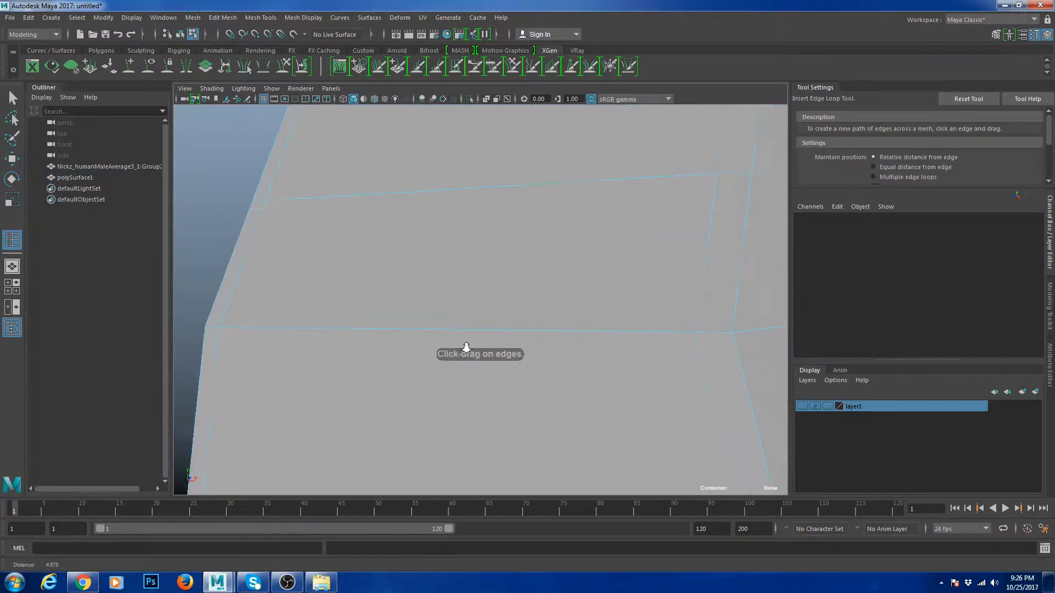
- Select the unwanted edge loop and delete it with Ctrl+Delete
click(746, 335)
scroll(729, 336, down, 5)
alt+drag(730, 338, 709, 337)
key(w)
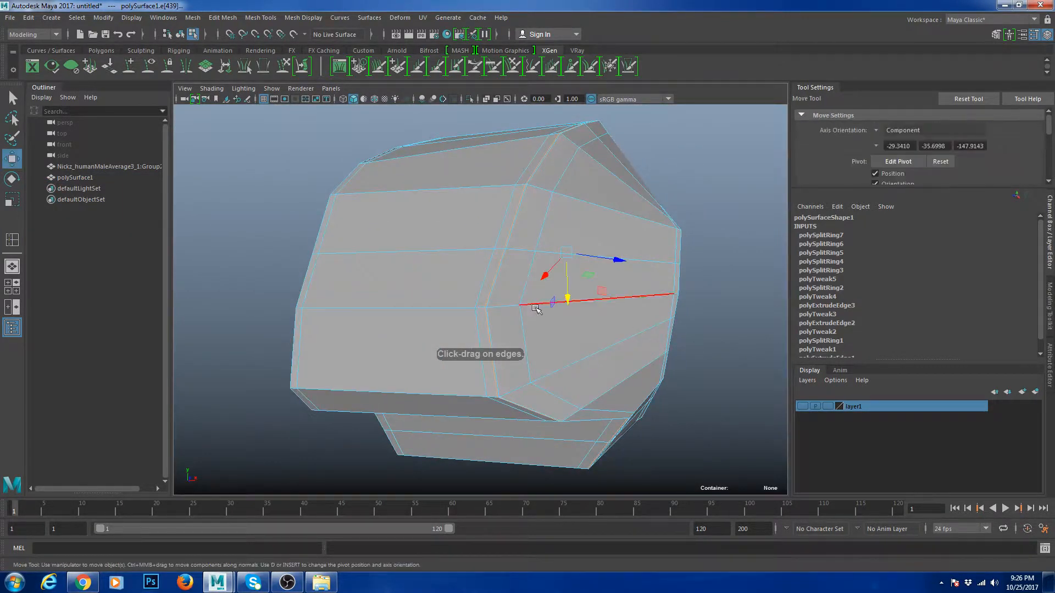
key(r)
key(ctrl+Delete)
- Preview the smoothed nose mesh after removing the loop
right_drag(554, 242, 610, 206)
key(3)
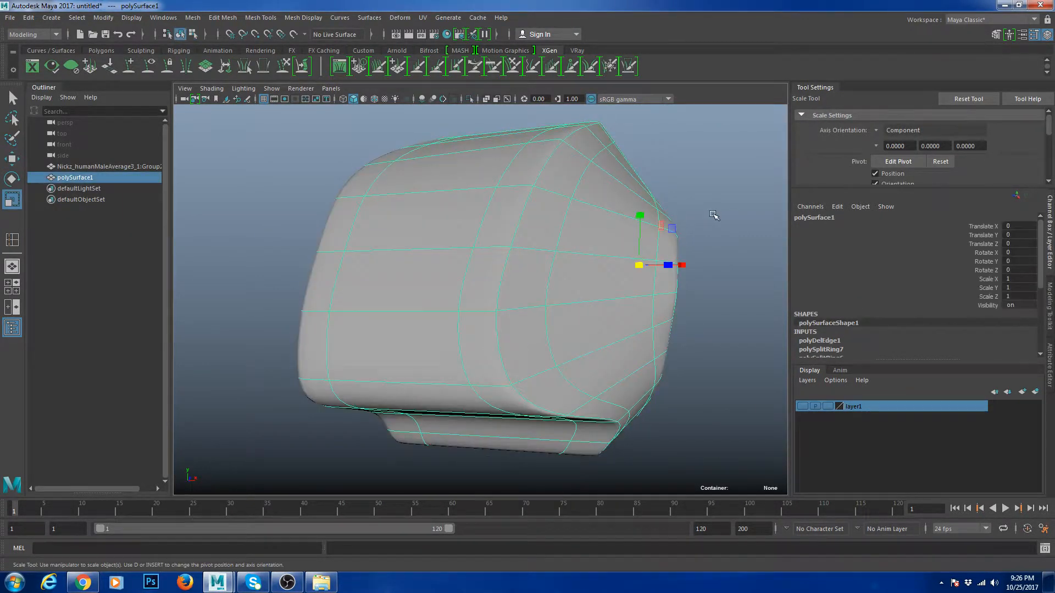
click(716, 217)
alt+drag(699, 259, 586, 333)
scroll(627, 377, down, 5)
scroll(395, 271, up, 5)
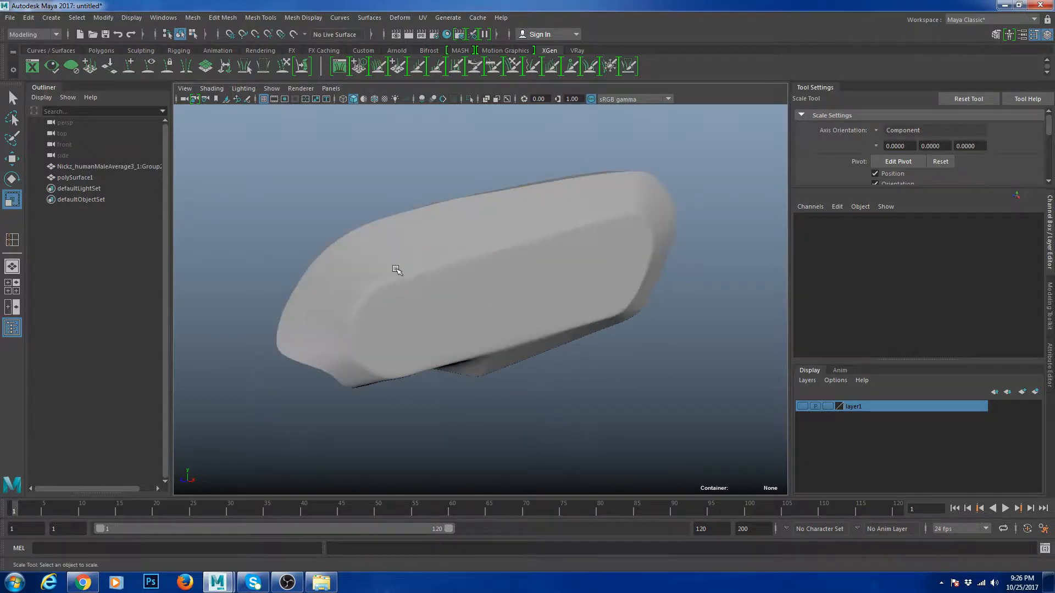
- Pull a front corner vertex of the nose mesh outward
click(434, 284)
key(1)
alt+drag(433, 297, 477, 302)
right_drag(477, 302, 429, 286)
scroll(427, 283, up, 4)
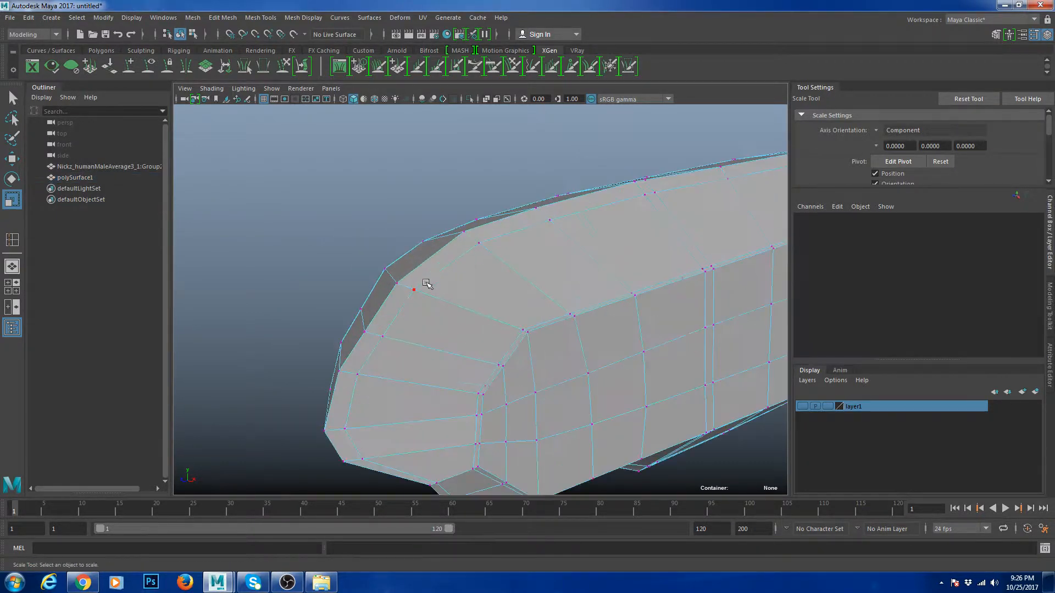
drag(397, 283, 367, 249)
key(w)
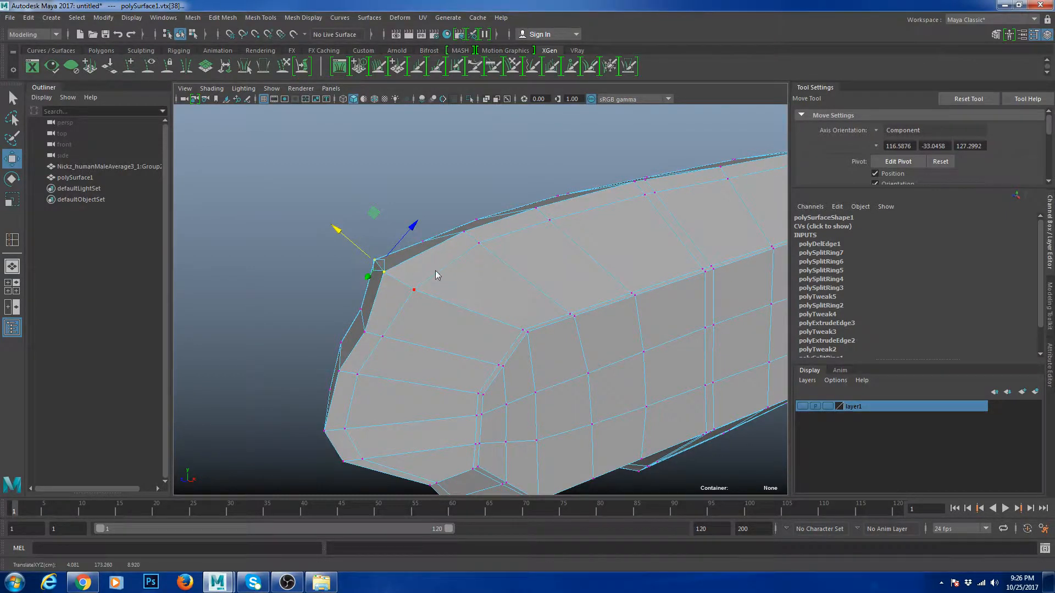
- Select the extra edge loop on the nose's end and delete it
key(F10)
key(F8)
alt+drag(450, 259, 544, 256)
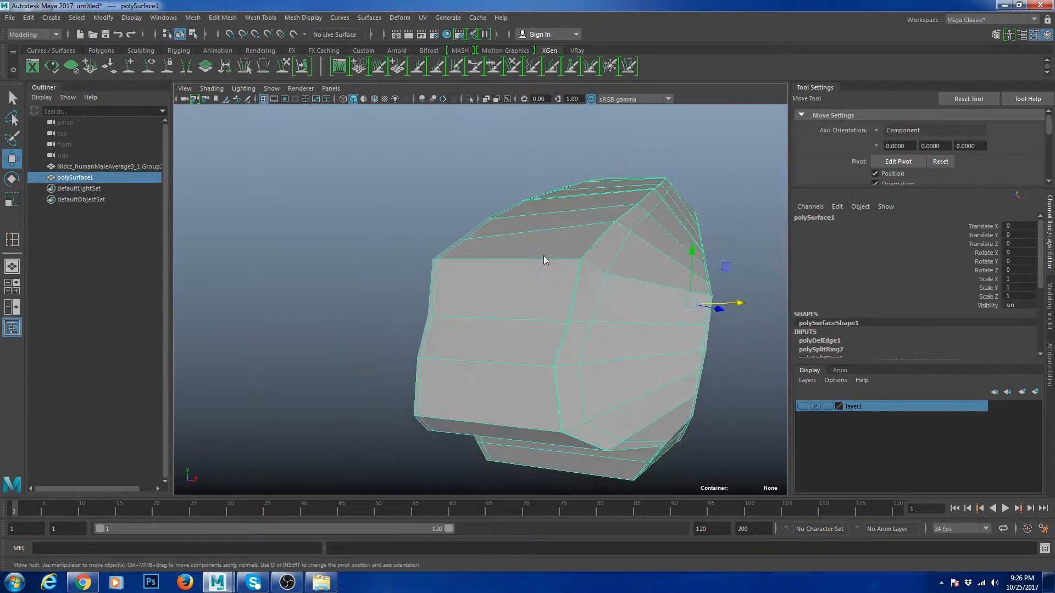
key(F10)
double_click(518, 259)
scroll(583, 263, down, 3)
drag(680, 368, 680, 368)
alt+drag(680, 369, 586, 350)
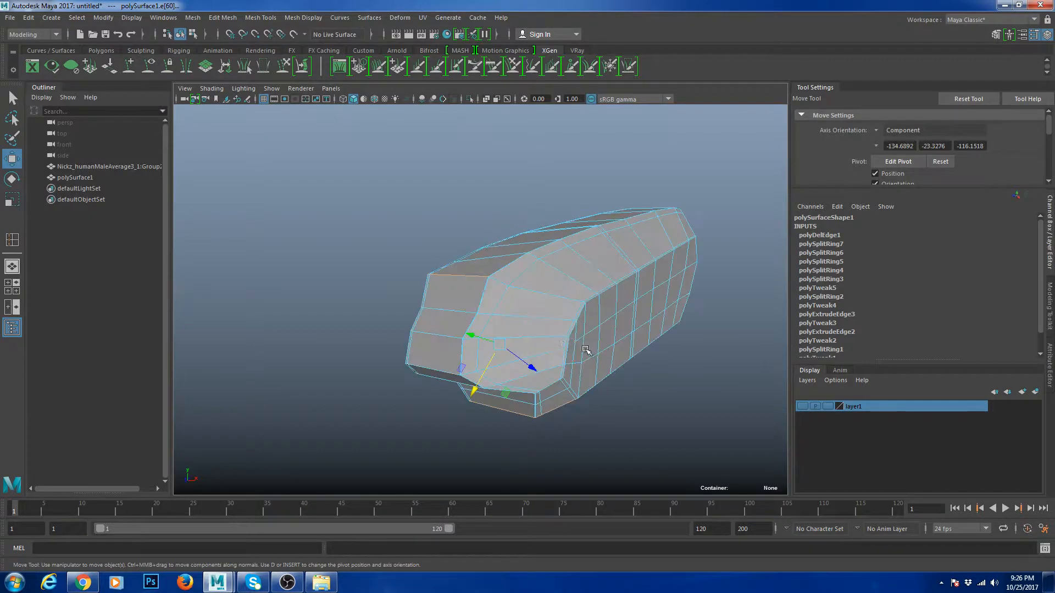
shift+right_drag(598, 206, 543, 220)
- Move front edges outward and sideways to reshape the nose's front end
scroll(532, 267, up, 3)
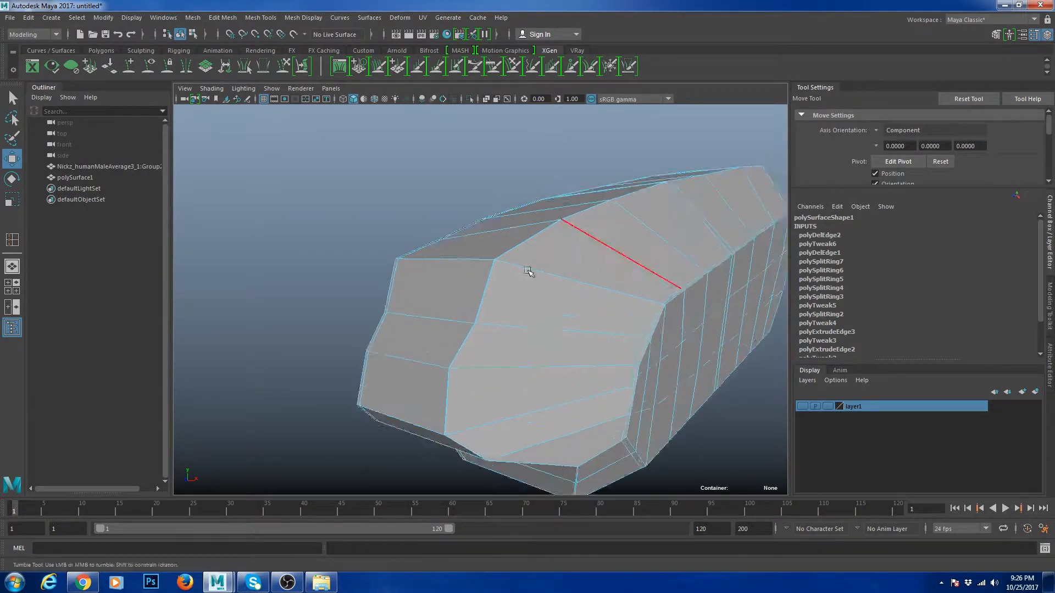
alt+drag(529, 271, 438, 287)
alt+drag(316, 320, 438, 313)
click(438, 314)
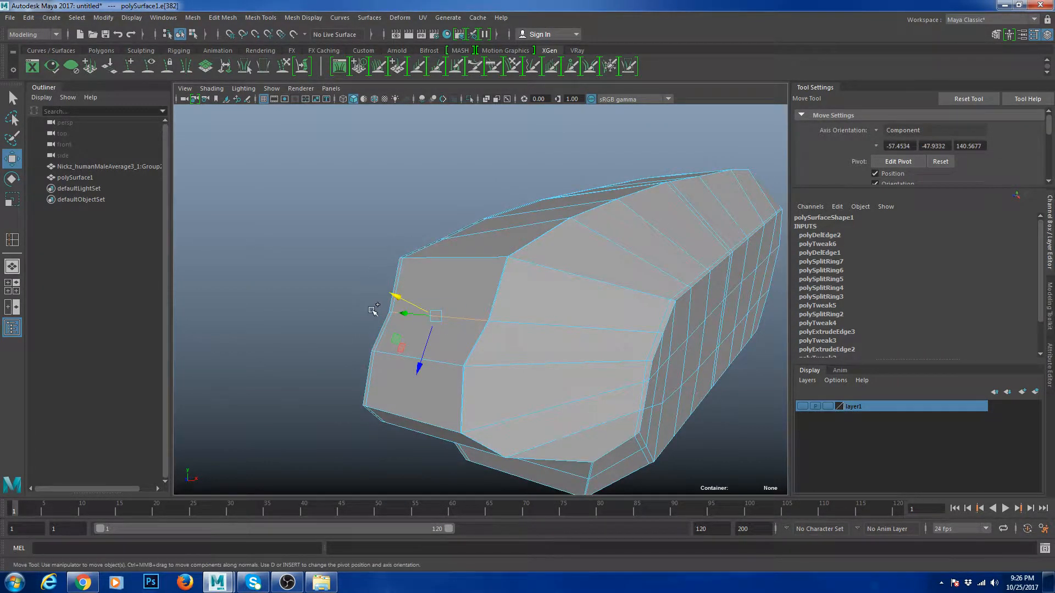
ctrl+drag(359, 254, 358, 253)
alt+drag(399, 257, 359, 280)
shift+drag(439, 333, 405, 321)
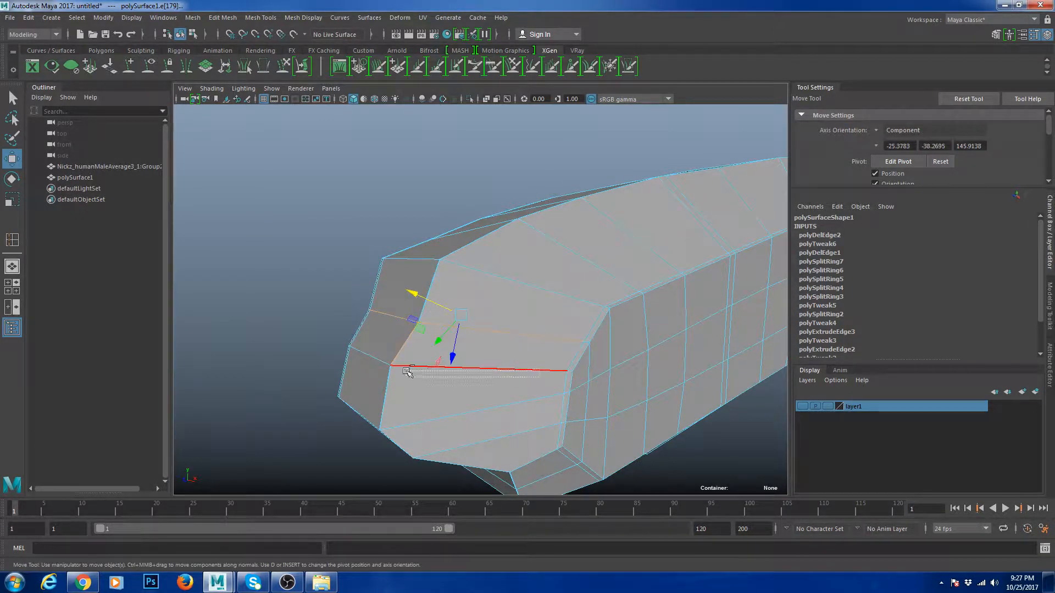
ctrl+click(374, 351)
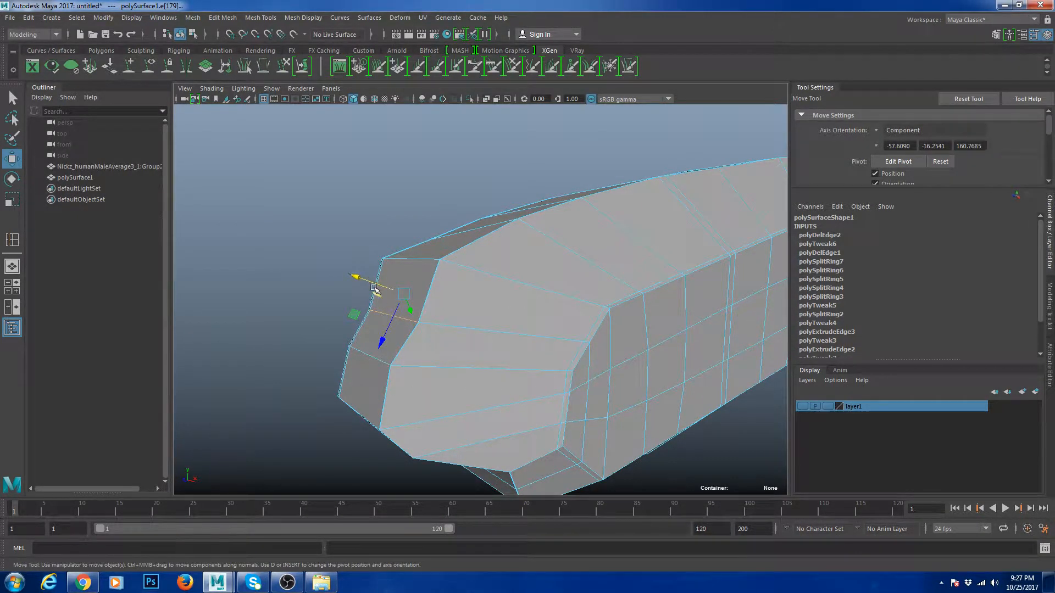
drag(374, 288, 369, 288)
- Insert a new edge loop along the top of the mesh
right_drag(461, 282, 584, 278)
alt+drag(584, 278, 565, 300)
drag(500, 307, 495, 311)
key(w)
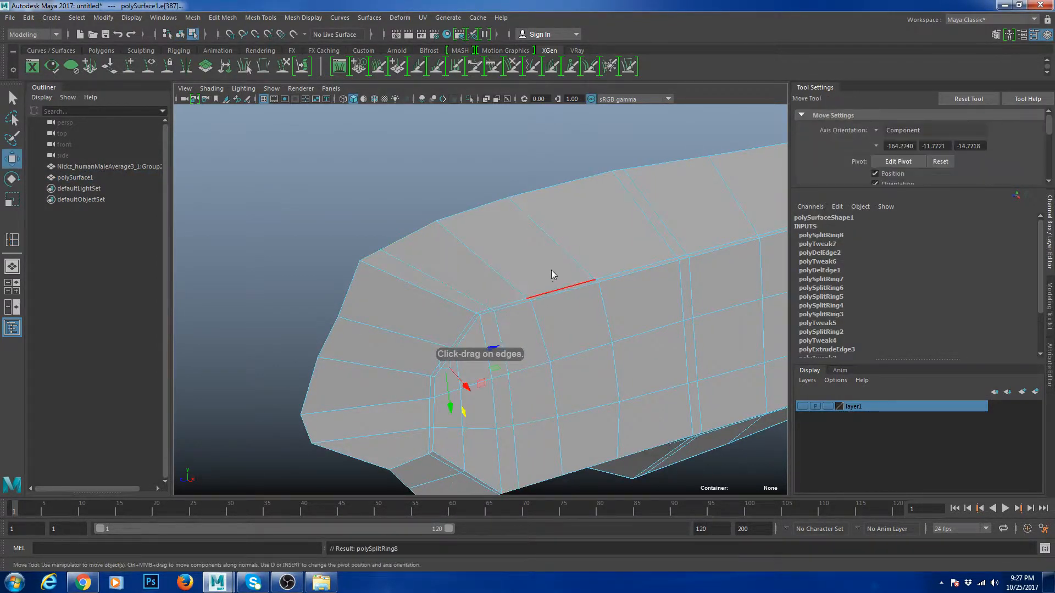
- Preview the smoothed mesh, then return to the low-poly cage
right_drag(552, 269, 577, 242)
key(3)
click(517, 176)
scroll(542, 200, down, 8)
alt+drag(549, 205, 627, 236)
alt+drag(585, 294, 516, 309)
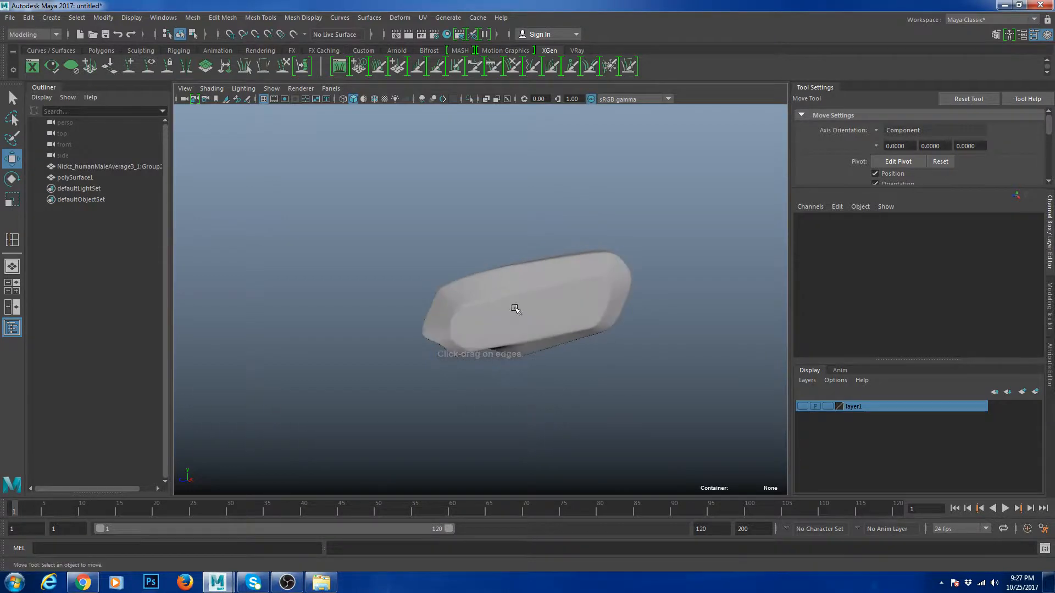
scroll(511, 318, up, 8)
click(475, 349)
key(1)
alt+drag(501, 364, 463, 318)
- Add another edge loop along the mesh and check it smoothed
key(g)
drag(541, 327, 546, 327)
key(w)
scroll(679, 334, down, 10)
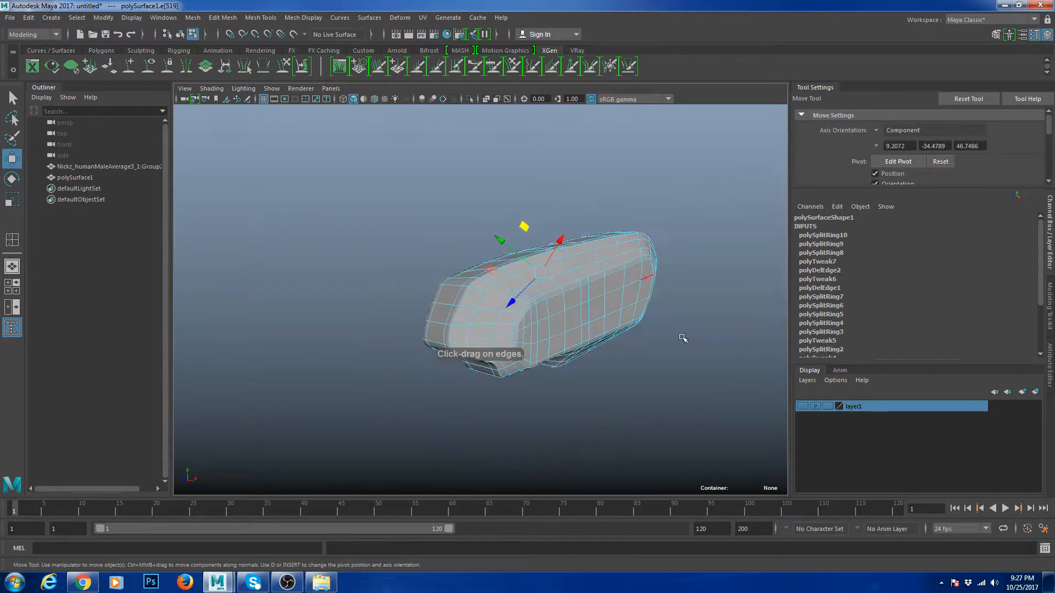
click(681, 335)
key(3)
alt+drag(677, 341, 598, 337)
- Select the whole nose mesh and delete its construction history
right_drag(569, 309, 640, 245)
click(665, 286)
drag(607, 273, 665, 312)
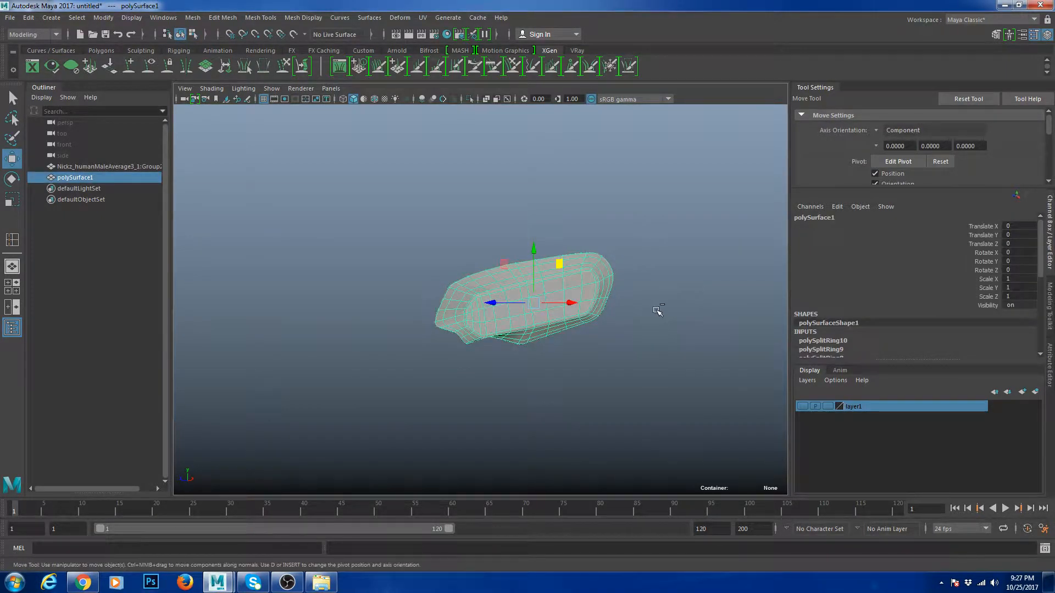
key(alt+shift+d)
click(633, 377)
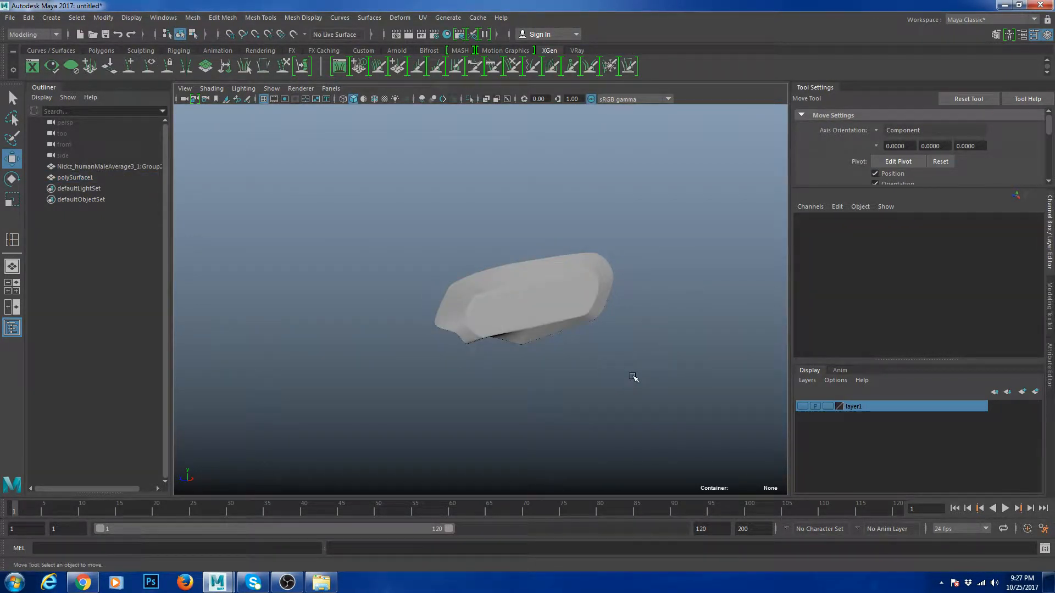
- Show the scanned head layer again and select the nose mesh
click(803, 406)
scroll(629, 349, down, 3)
alt+drag(629, 349, 558, 309)
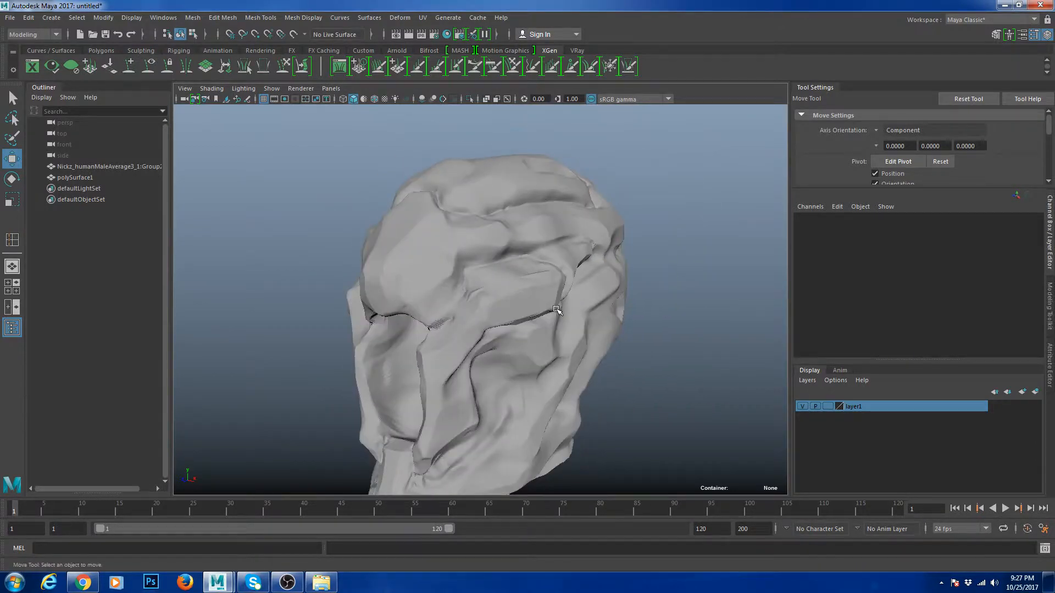
click(524, 307)
click(524, 307)
scroll(549, 335, up, 5)
alt+drag(584, 356, 533, 334)
scroll(577, 359, down, 4)
scroll(538, 332, up, 3)
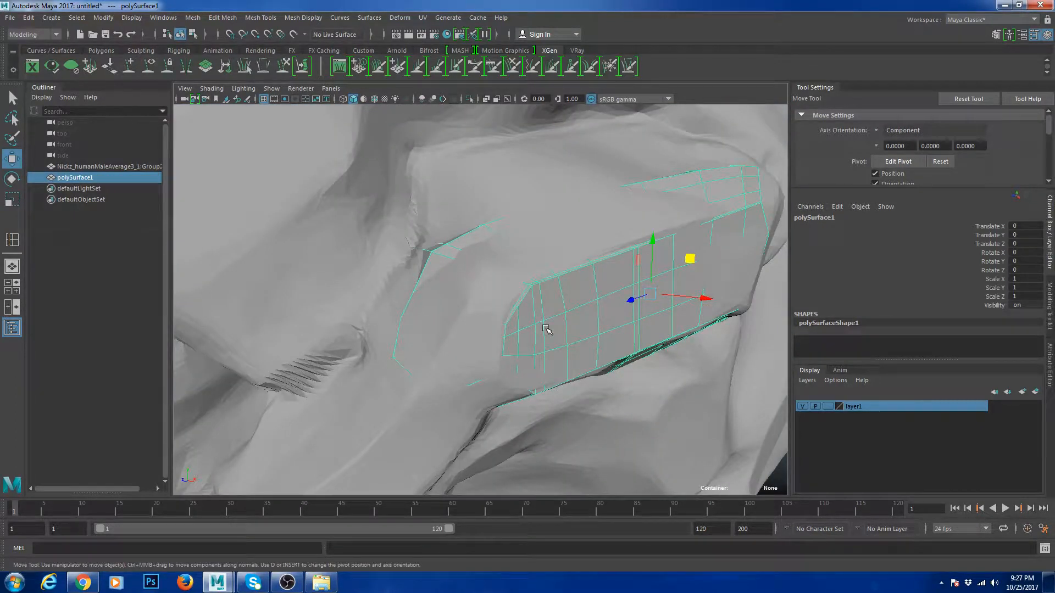
- Isolate the nose mesh, preview it smoothed, then return to the low-poly cage and whole head
key(ctrl+1)
scroll(544, 322, down, 1)
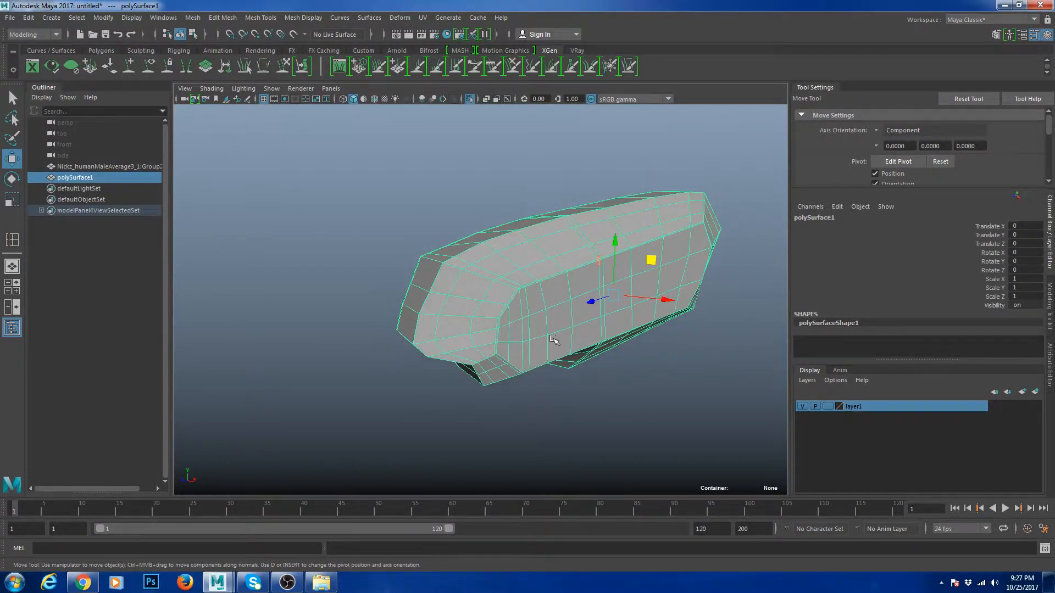
key(3)
alt+drag(514, 387, 557, 388)
key(1)
click(557, 389)
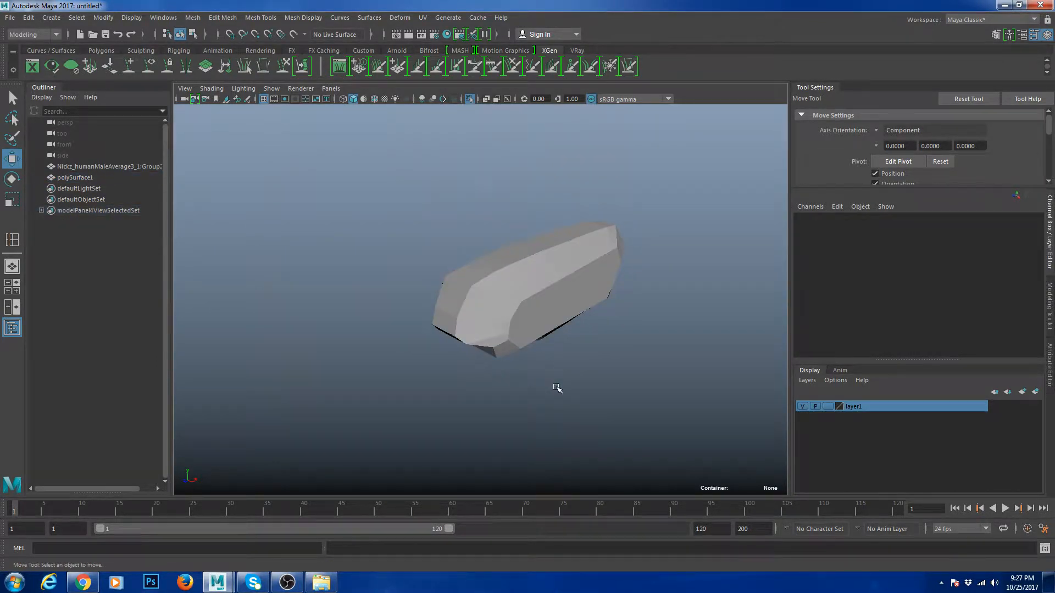
key(ctrl+1)
- Select the head scan and make it a live surface
scroll(555, 389, down, 5)
alt+middle_drag(536, 377, 538, 318)
scroll(537, 318, up, 4)
scroll(537, 318, down, 4)
alt+drag(537, 319, 487, 304)
scroll(523, 328, up, 5)
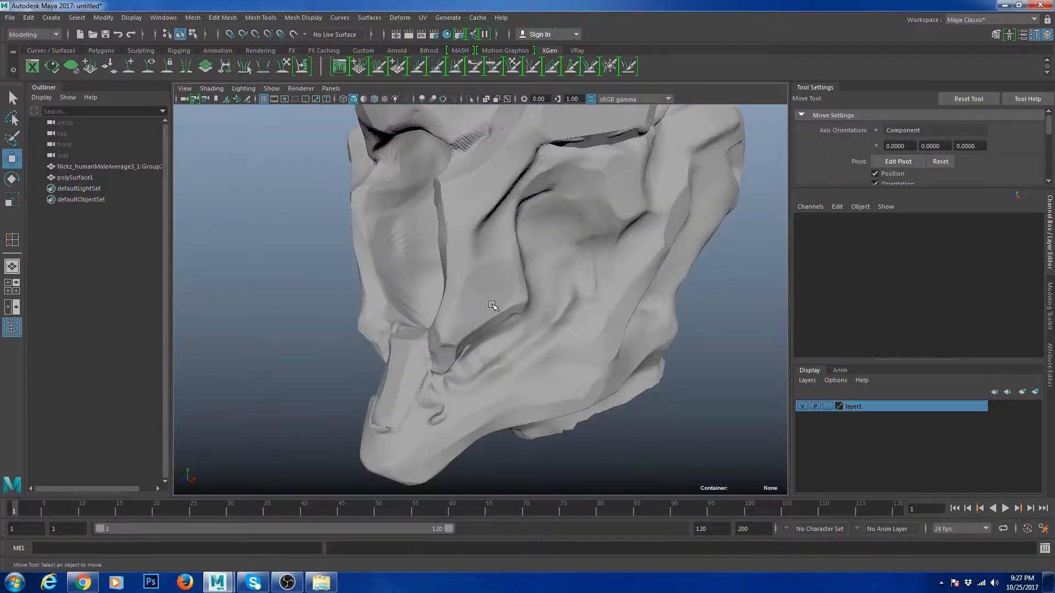
scroll(493, 306, up, 3)
click(511, 305)
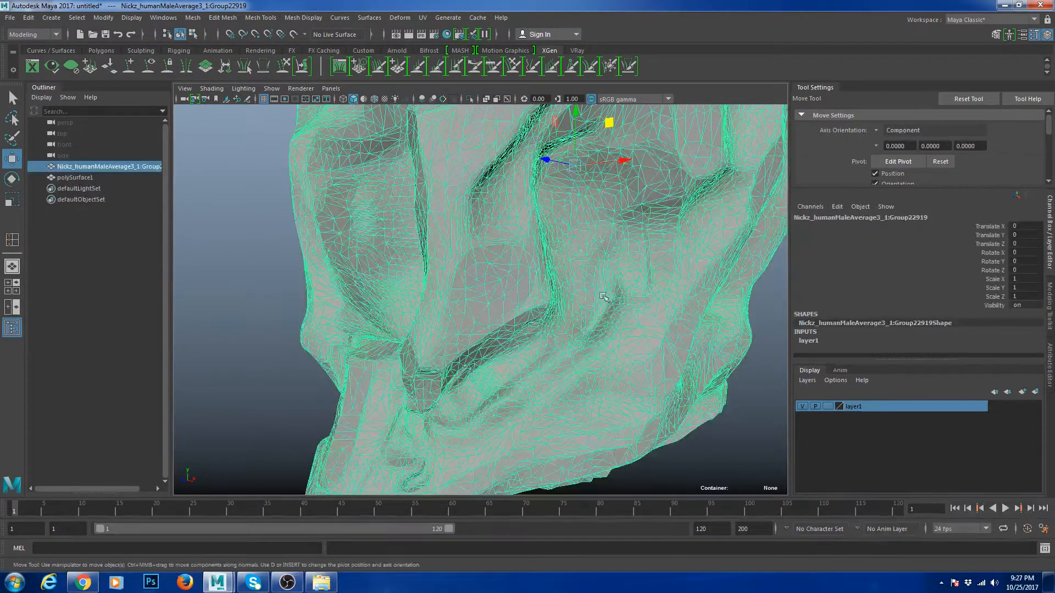
click(293, 35)
- Turn on wireframe over the shaded head, viewed symmetrically from below the nose
alt+drag(544, 284, 463, 308)
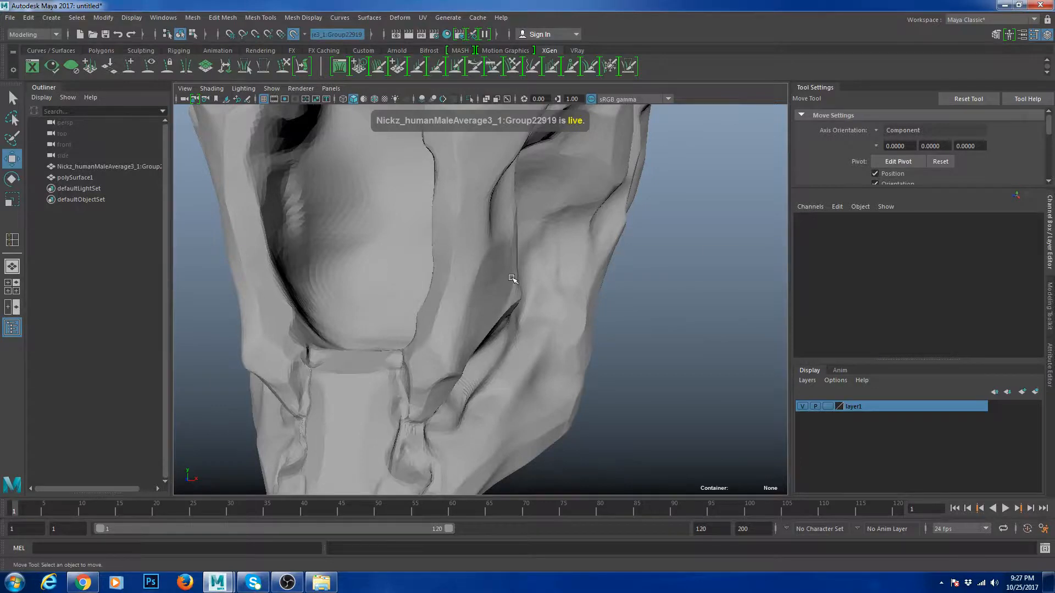
alt+drag(512, 279, 420, 276)
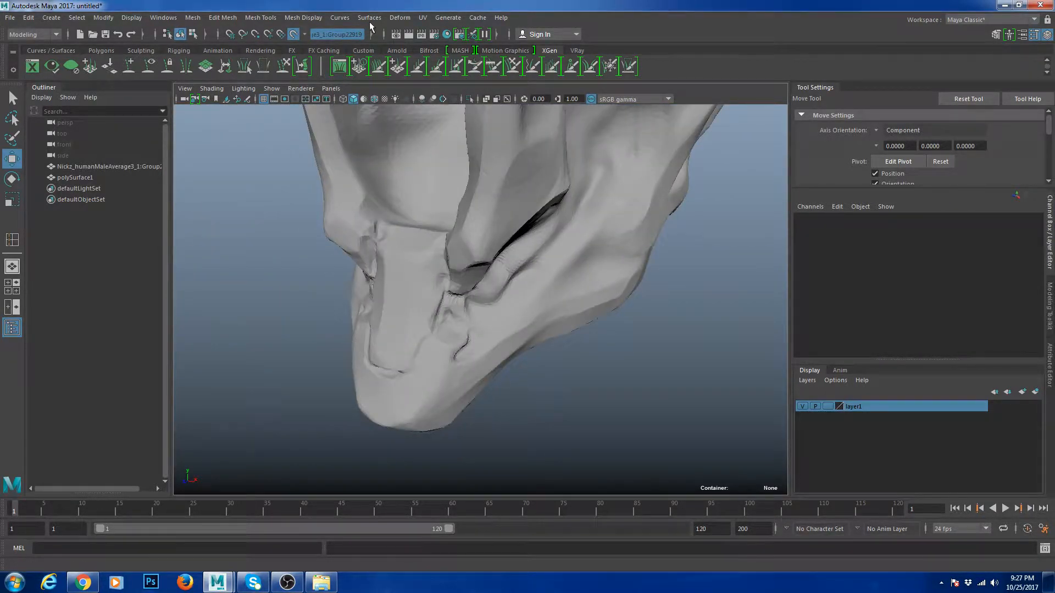
key(alt+5)
scroll(471, 303, up, 5)
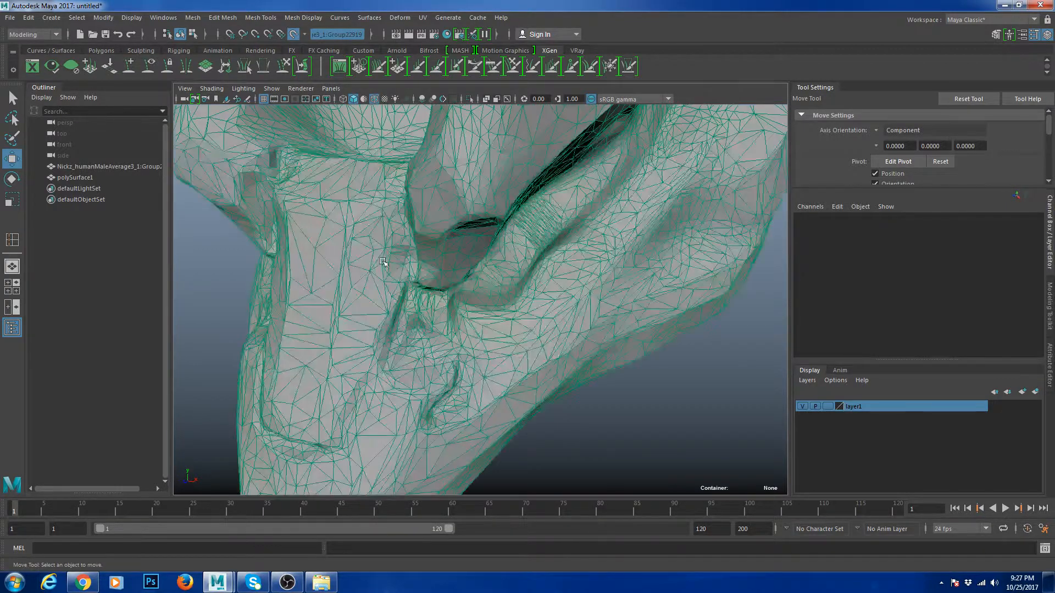
alt+drag(469, 302, 747, 203)
mouse_move(520, 283)
alt+mouse_down()
mouse_move(477, 292)
mouse_move(511, 278)
alt+mouse_up()
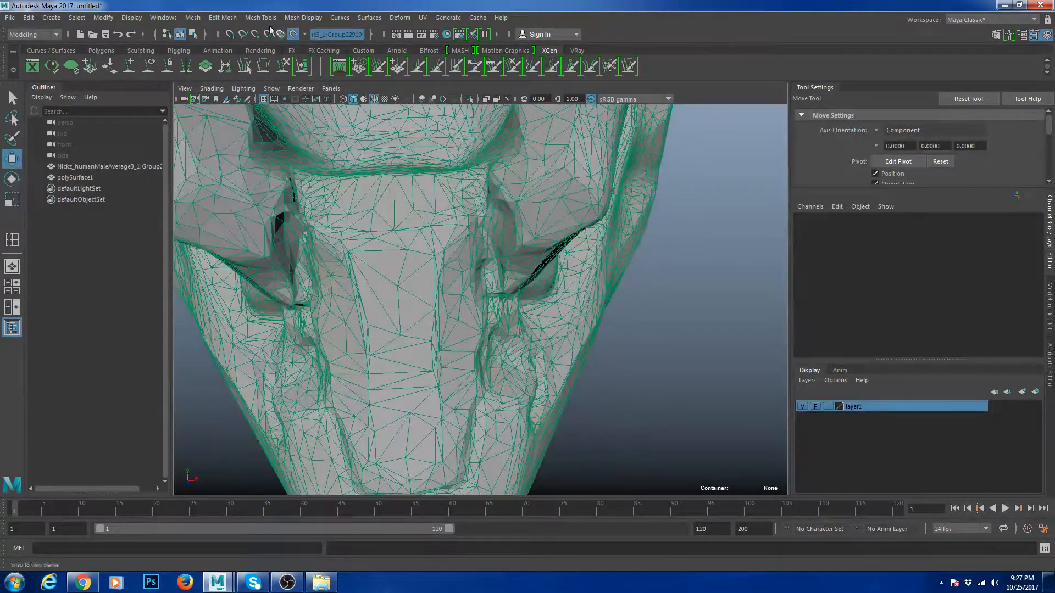
- Close the curve commands list and bring up the Mesh Tools menu
click(339, 17)
click(415, 5)
click(226, 18)
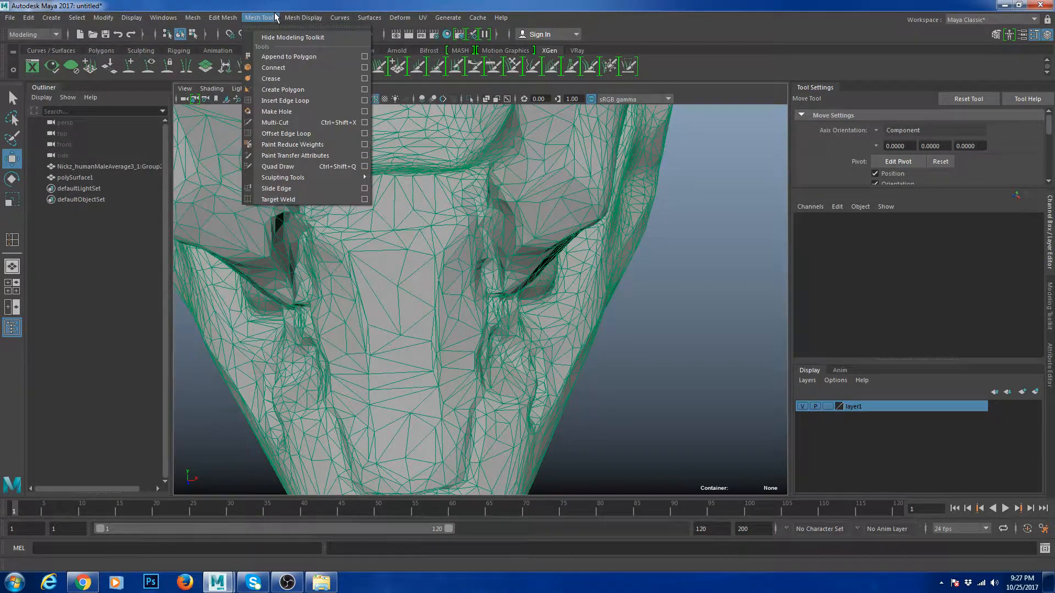
- Draw a first quad on the nose with Create Polygon and flip its normals
mouse_move(299, 178)
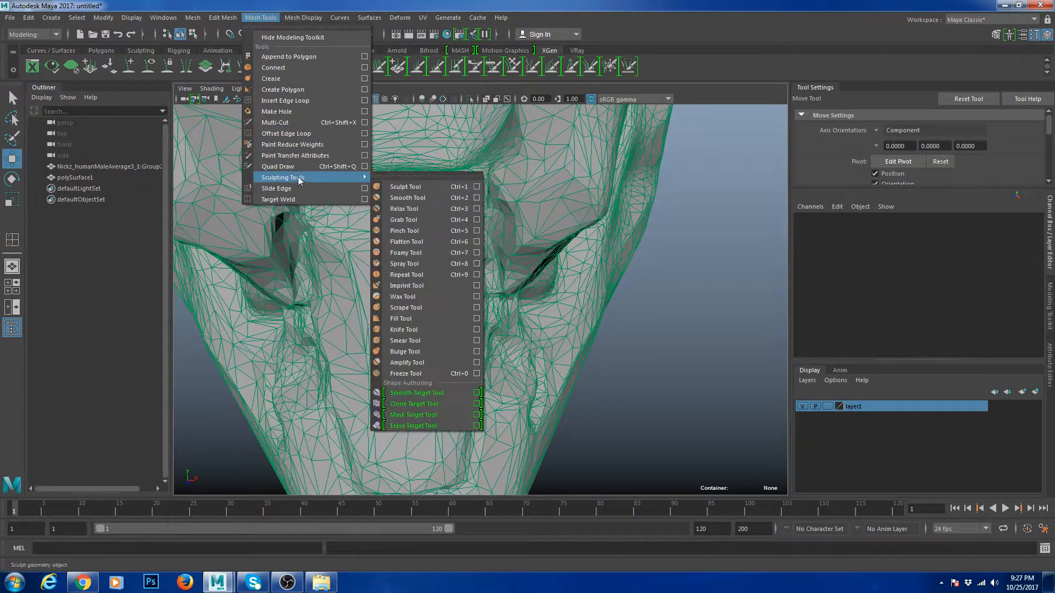
click(294, 91)
alt+drag(367, 247, 391, 332)
click(341, 353)
click(334, 355)
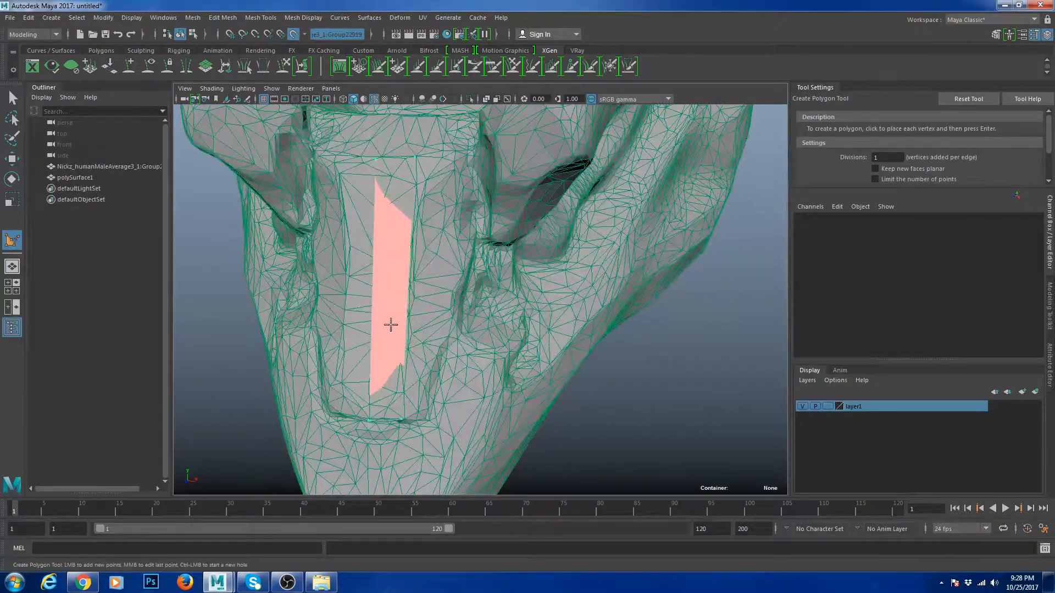
key(Return)
key(w)
key(g)
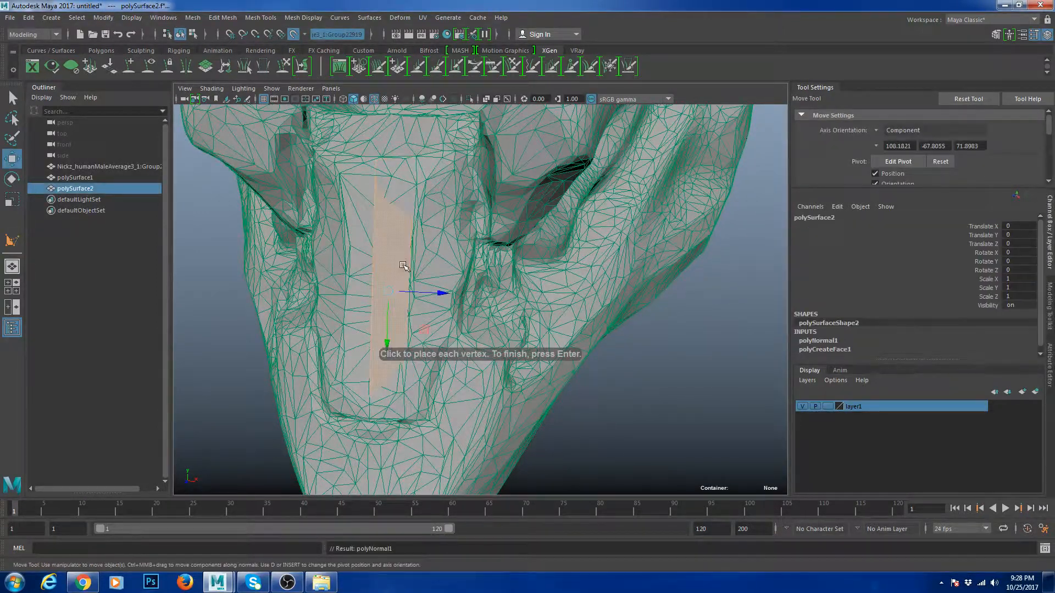
- Extrude the quad's right edge into a new face and adjust the strip's vertices
alt+drag(404, 266, 379, 258)
click(389, 234)
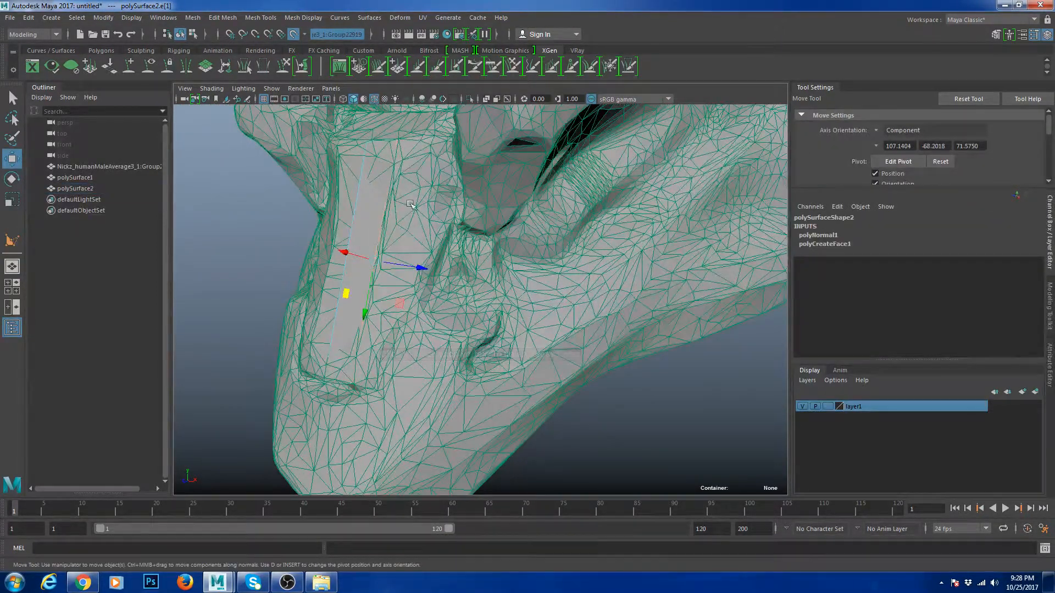
key(ctrl+e)
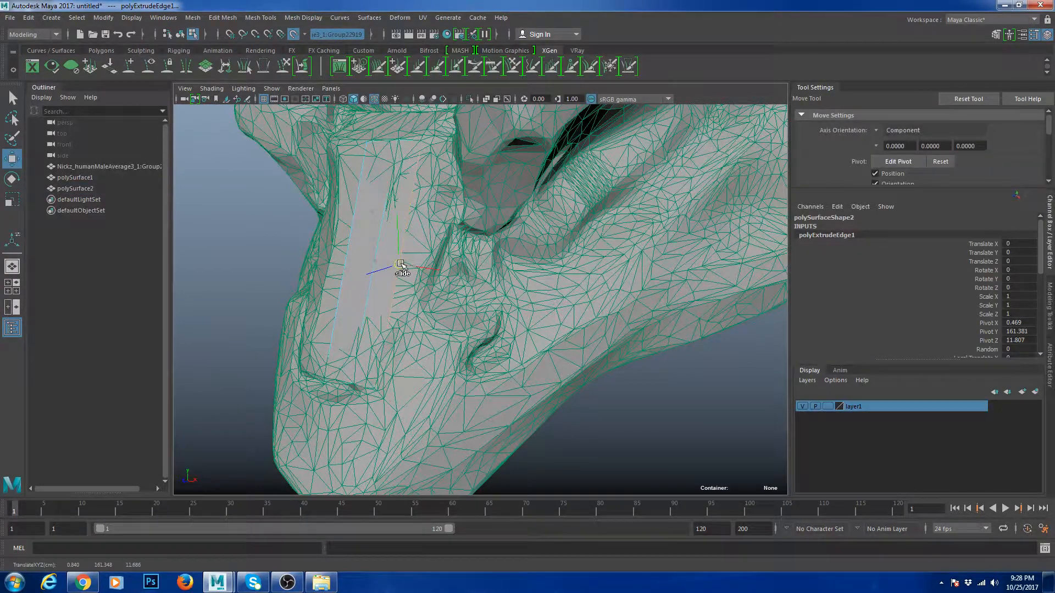
scroll(382, 300, up, 6)
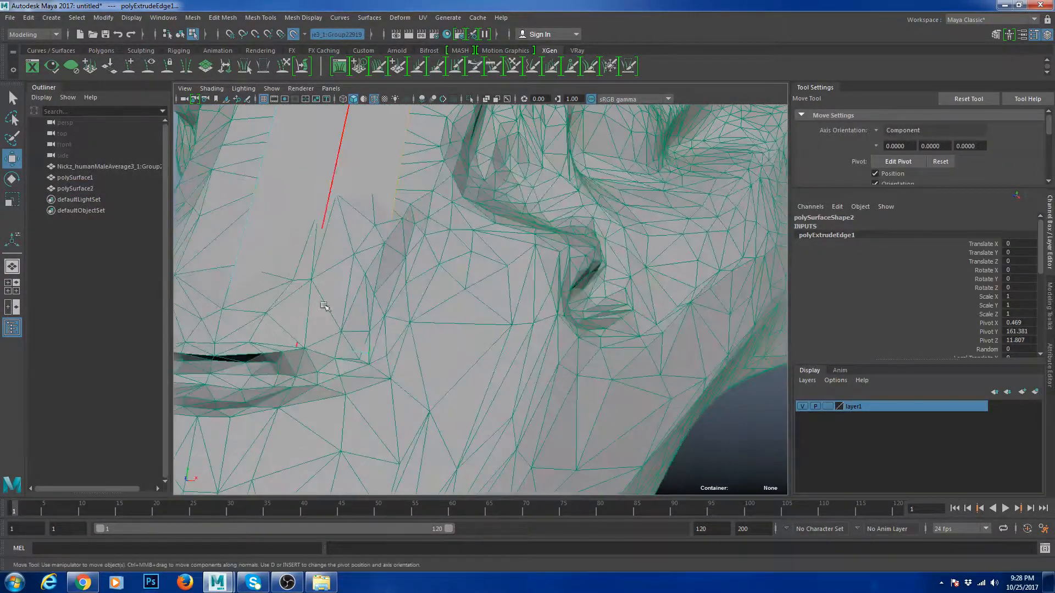
key(F9)
click(341, 345)
alt+drag(344, 347, 442, 262)
click(453, 209)
click(446, 268)
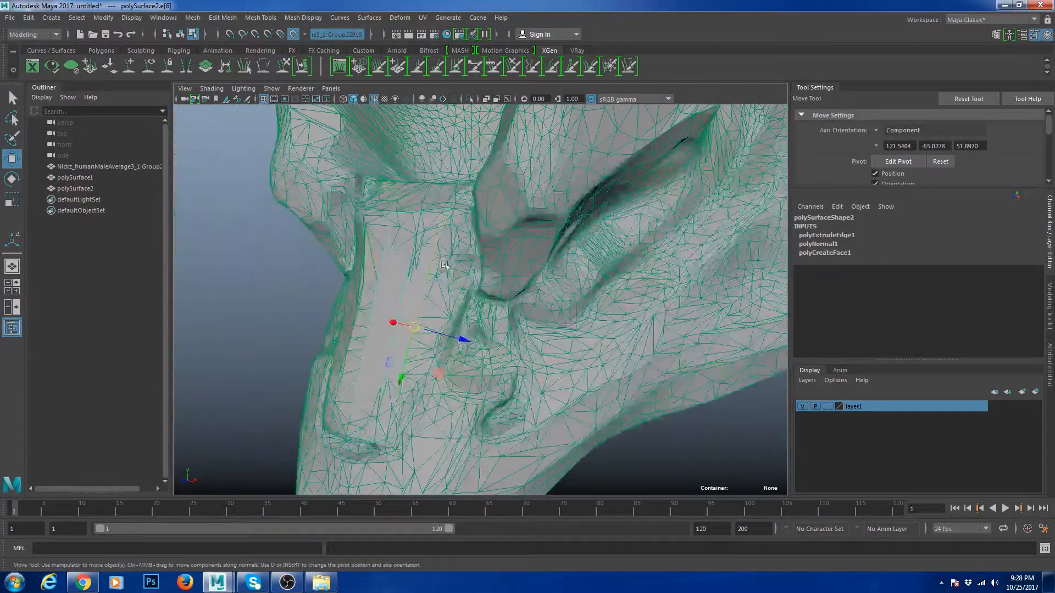
- Extrude the picked edge into a new face and adjust a border vertex
key(ctrl+e)
alt+drag(433, 302, 422, 308)
key(w)
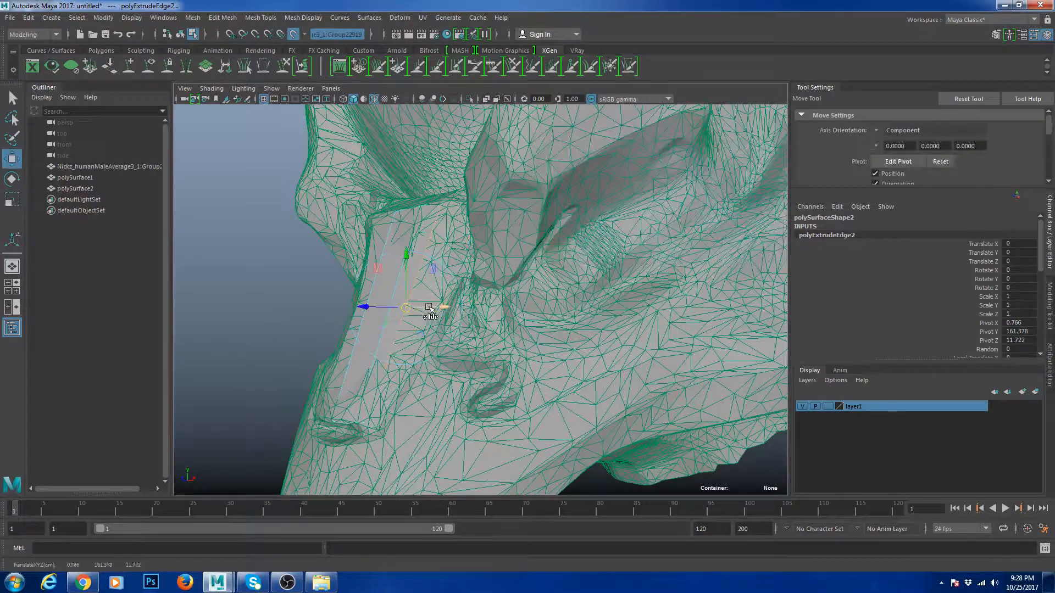
alt+drag(426, 258, 441, 259)
key(F9)
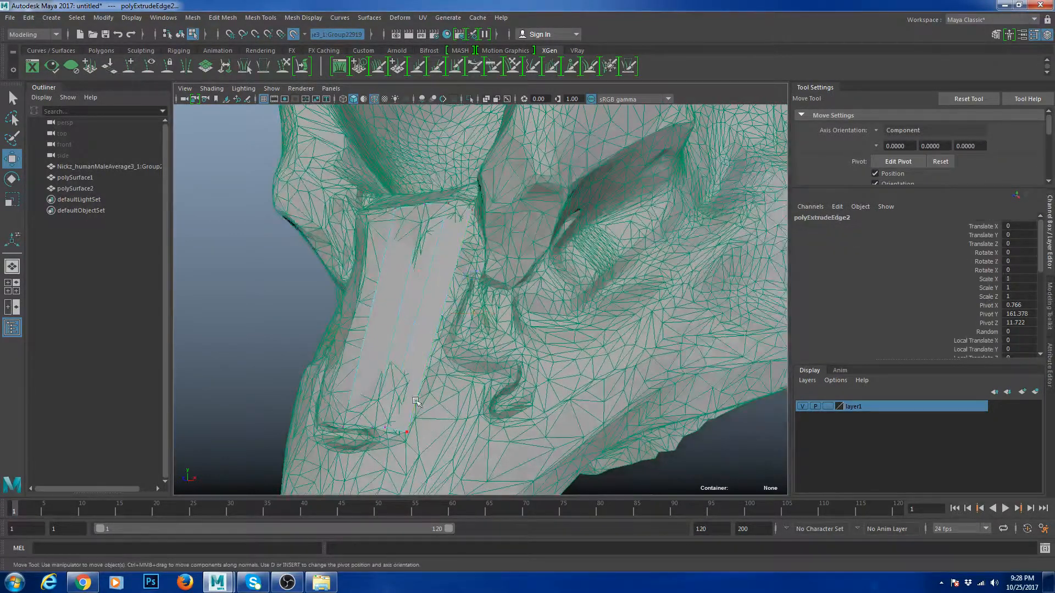
click(410, 432)
alt+drag(418, 396, 484, 254)
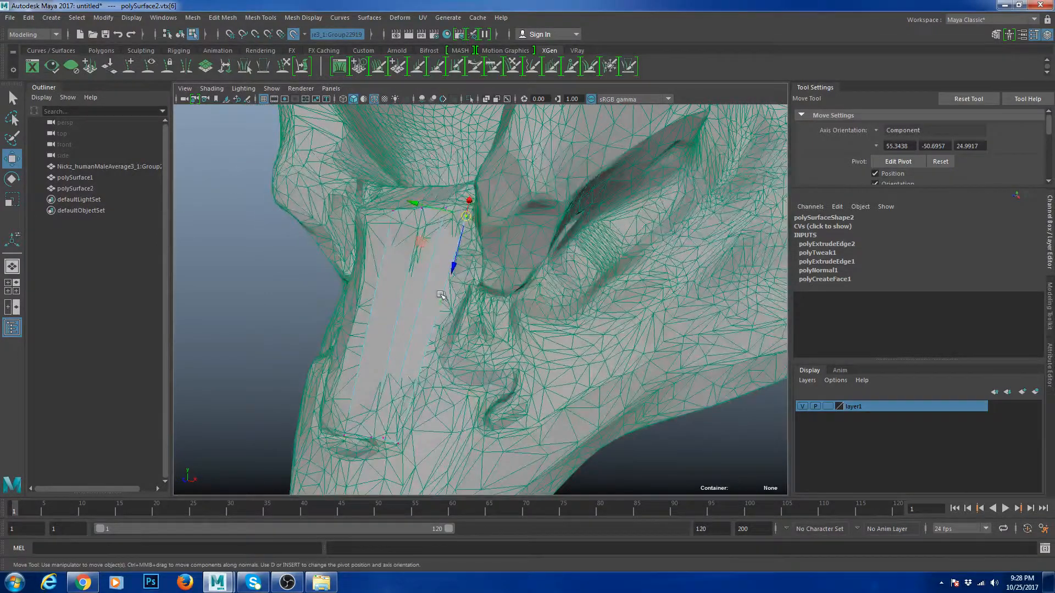
- Extrude the patch's outer edge across the nose to the right and fit its vertices to the scan
key(F10)
click(442, 299)
alt+drag(444, 291, 466, 262)
key(ctrl+e)
key(w)
drag(418, 303, 467, 267)
alt+drag(539, 229, 491, 247)
key(F9)
click(515, 179)
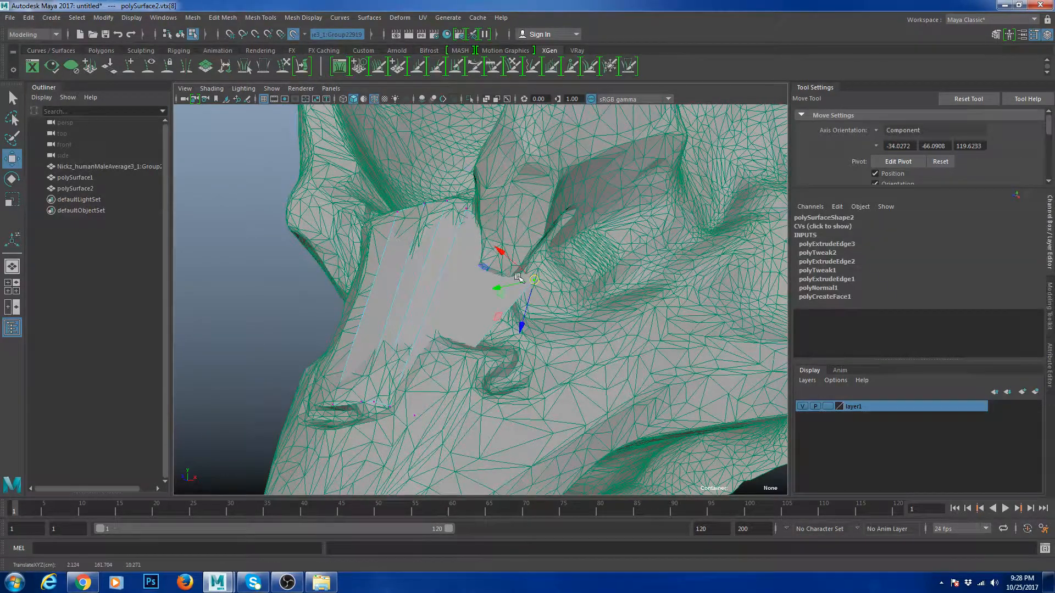
alt+drag(465, 306, 484, 319)
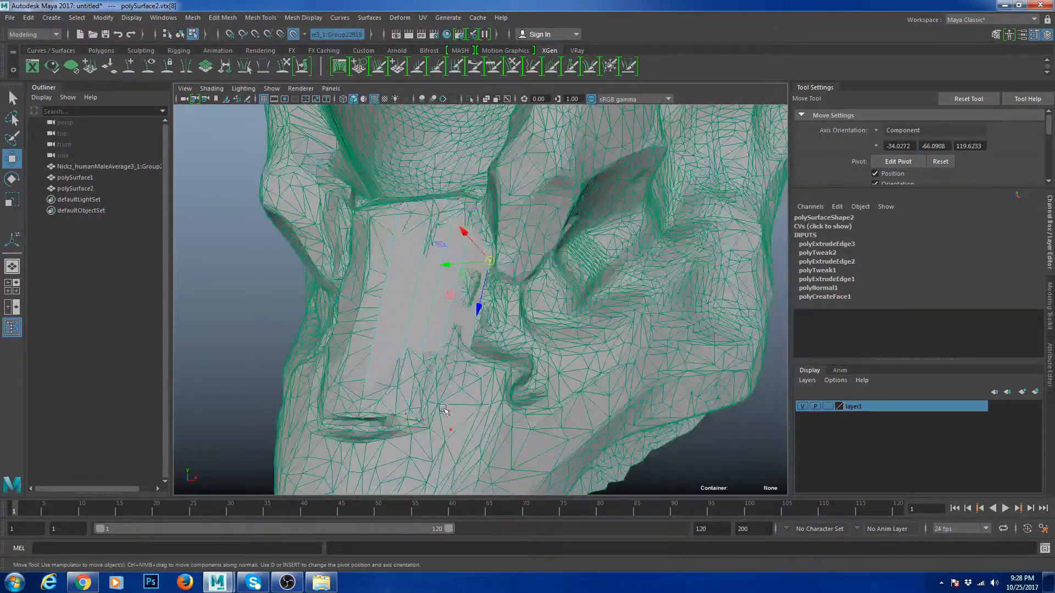
drag(440, 405, 522, 351)
- Extrude three lower border edges together under the nose tip, sliding them along the scan
key(F10)
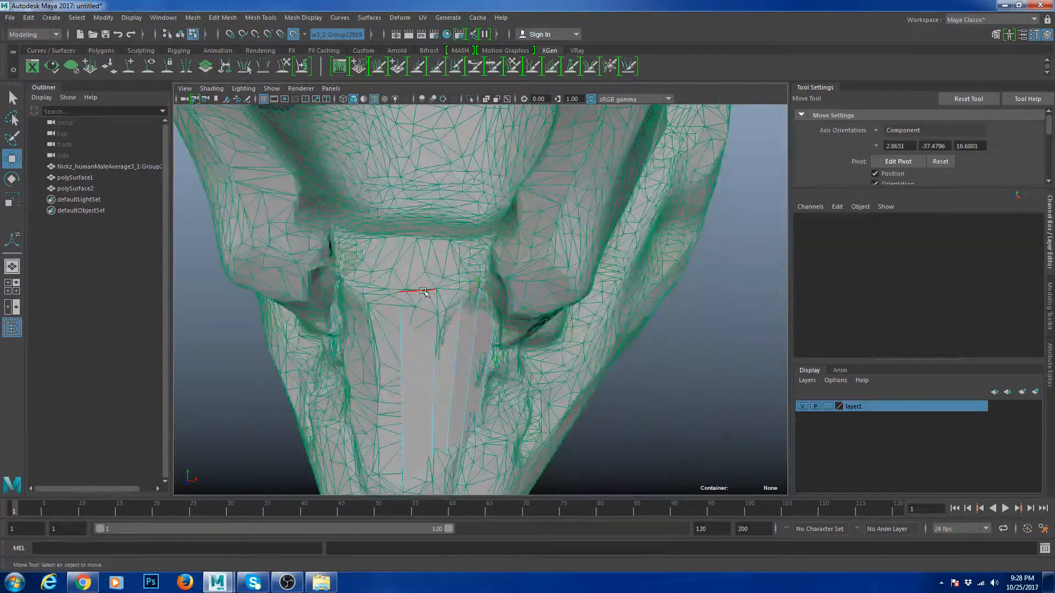
click(413, 291)
scroll(439, 300, up, 5)
shift+click(466, 277)
alt+drag(438, 324, 458, 359)
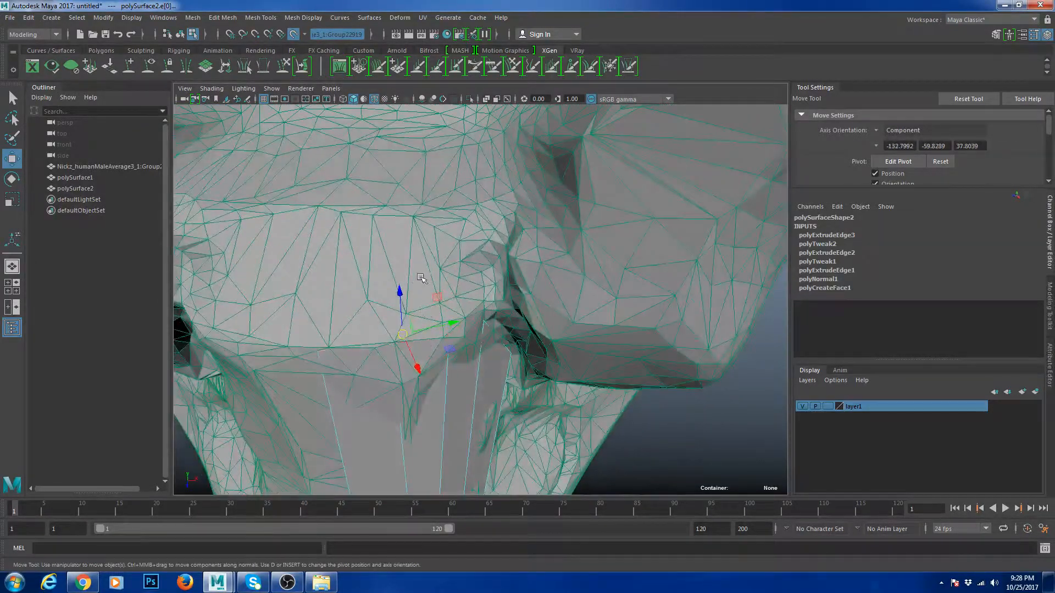
shift+click(431, 333)
scroll(406, 352, down, 5)
key(ctrl+e)
alt+drag(466, 254, 458, 307)
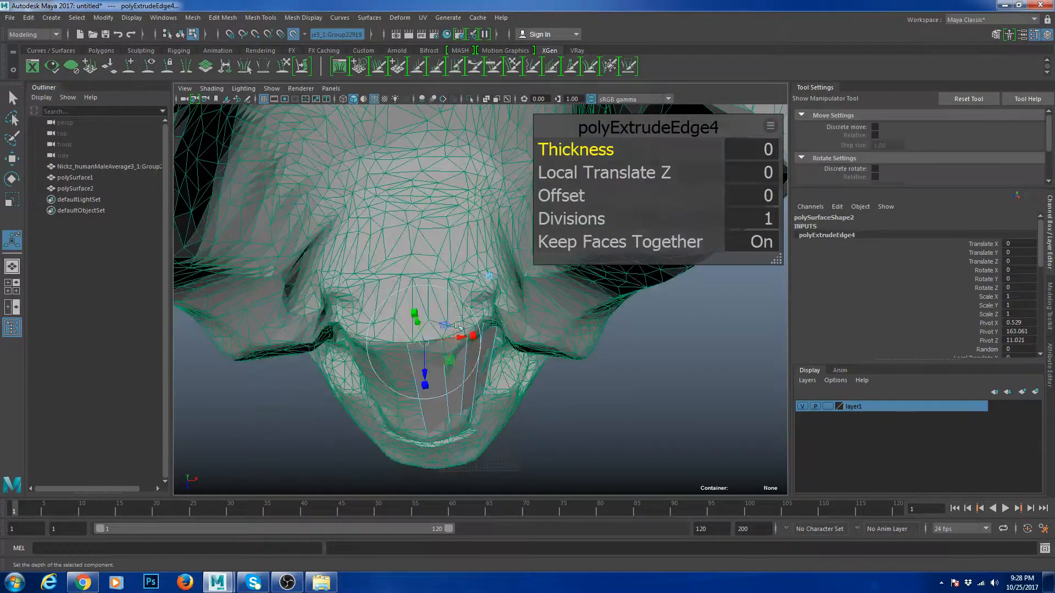
key(w)
drag(446, 364, 413, 307)
- Slide the new row's vertices onto the scanned surface
click(411, 305)
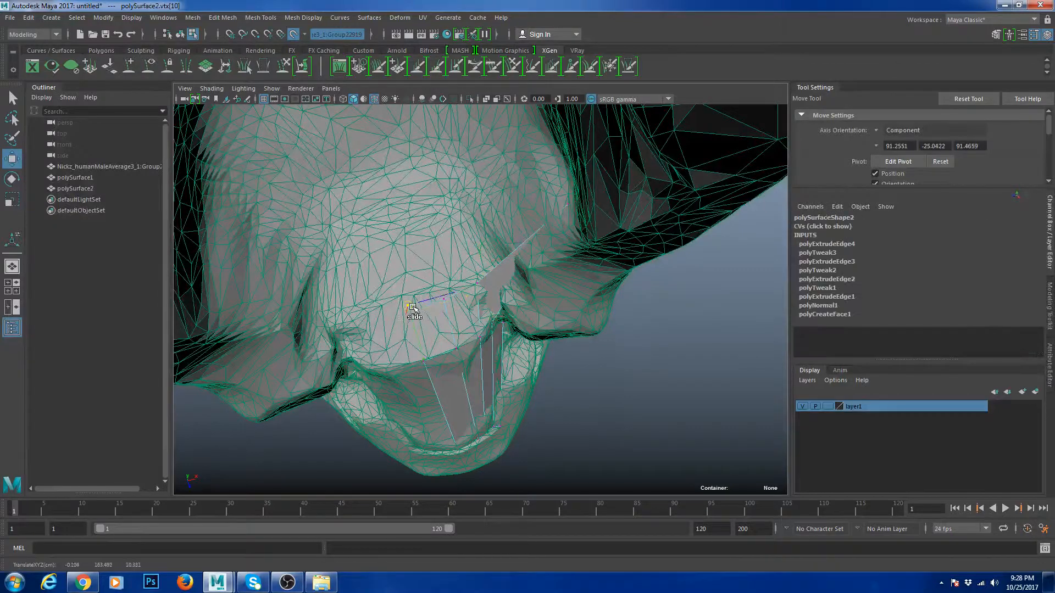
click(485, 284)
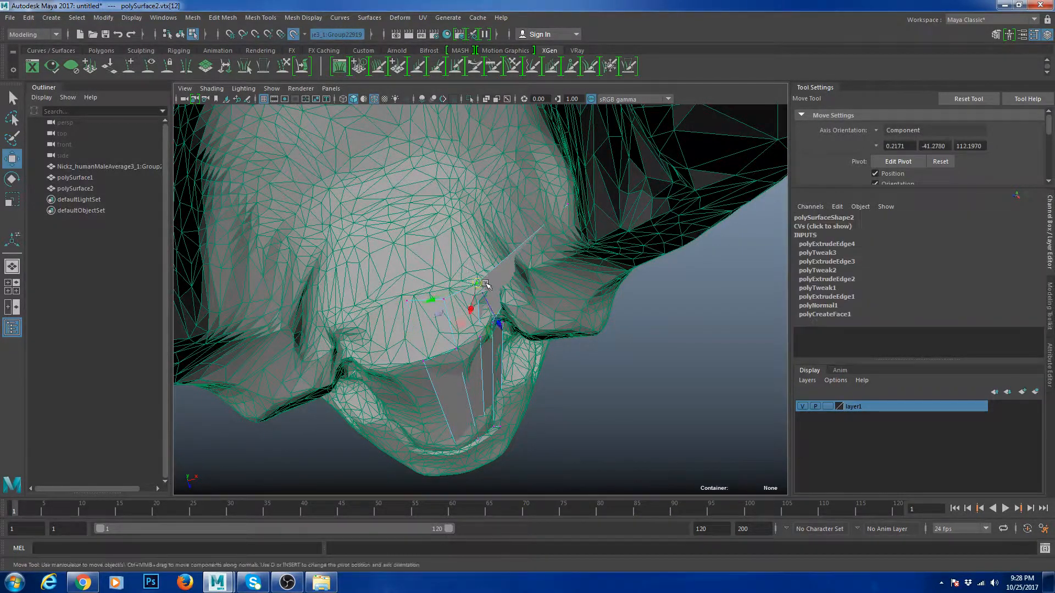
drag(464, 292, 530, 216)
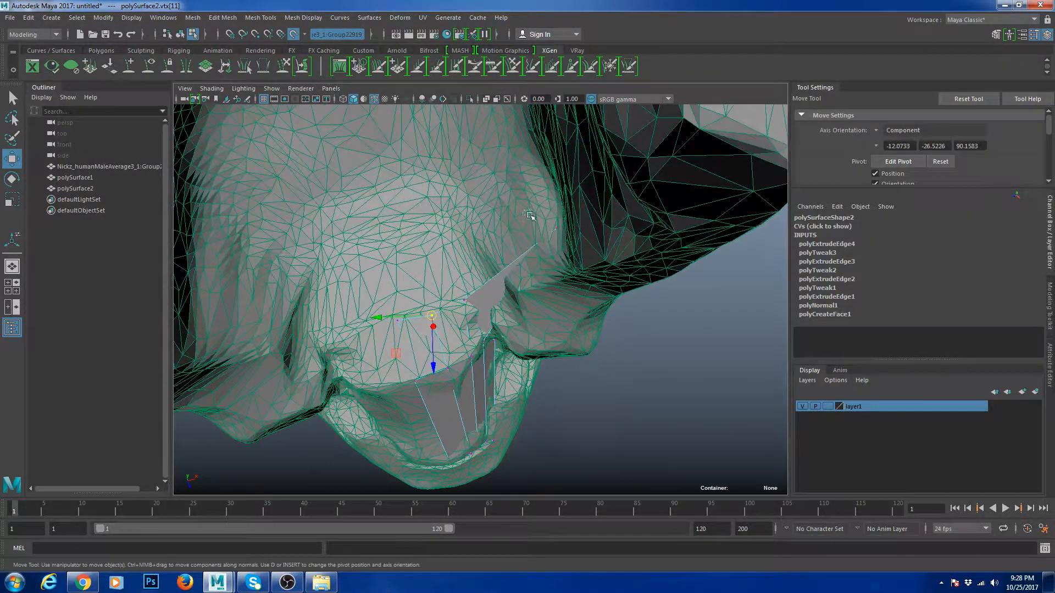
click(555, 231)
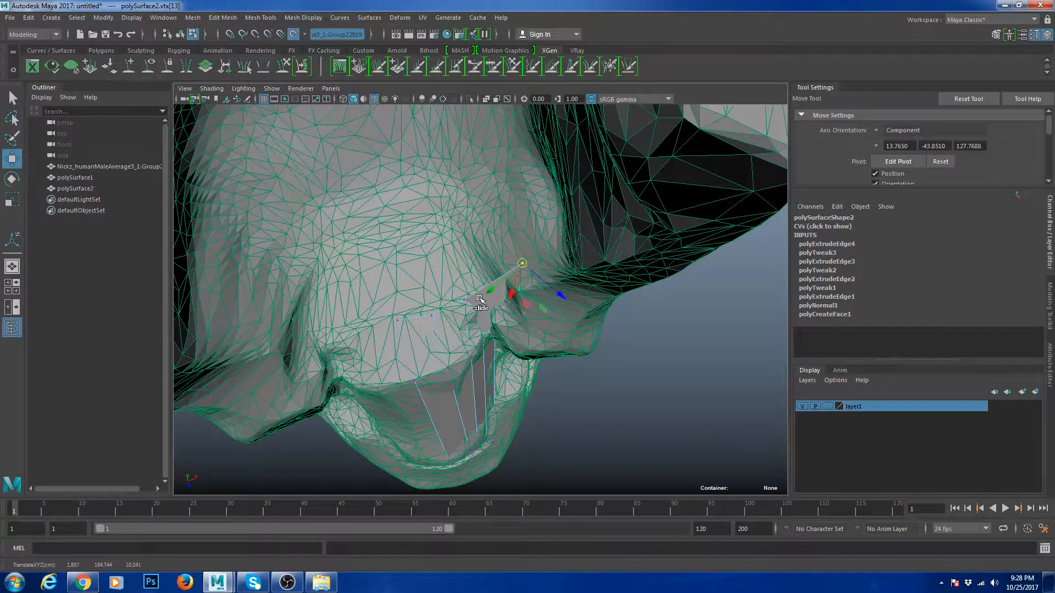
alt+drag(479, 298, 499, 219)
mouse_move(469, 255)
alt+mouse_down()
mouse_move(472, 278)
mouse_move(455, 248)
alt+mouse_up()
right_drag(427, 279, 461, 266)
click(426, 332)
scroll(440, 294, down, 5)
scroll(434, 292, up, 5)
- Extrude a lower border edge and slide the new edge down the nose surface
scroll(464, 287, down, 4)
alt+drag(464, 287, 474, 268)
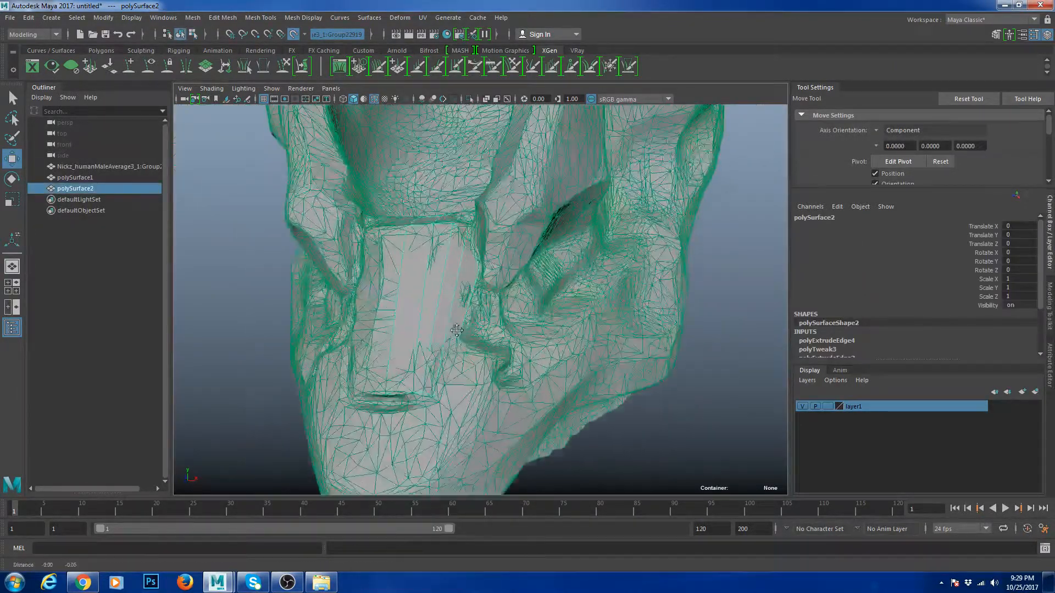
scroll(483, 286, up, 5)
alt+drag(503, 305, 533, 298)
right_drag(433, 343, 432, 321)
click(431, 320)
alt+drag(431, 320, 455, 328)
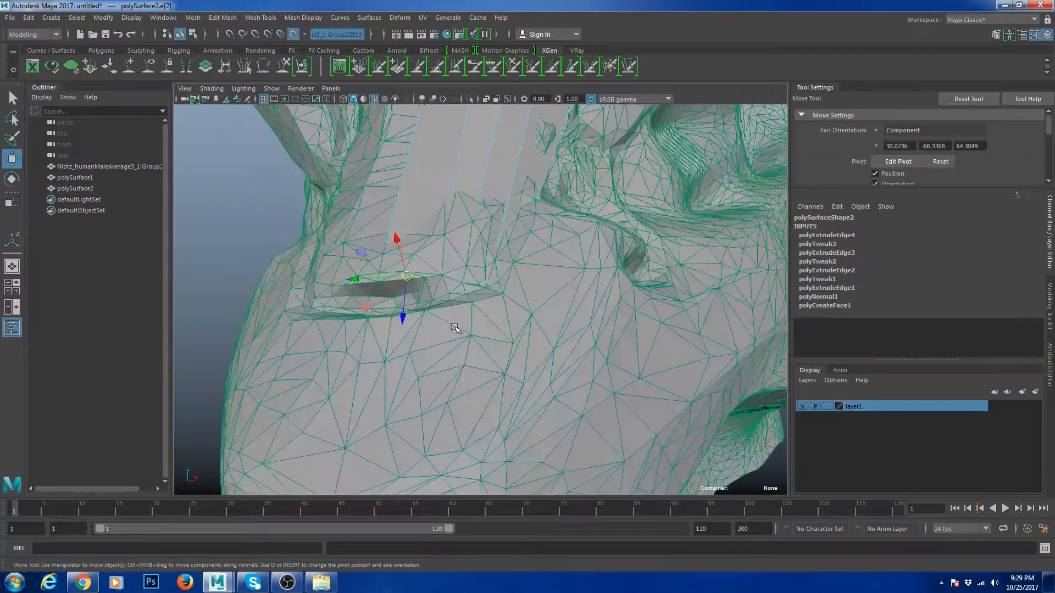
key(ctrl+e)
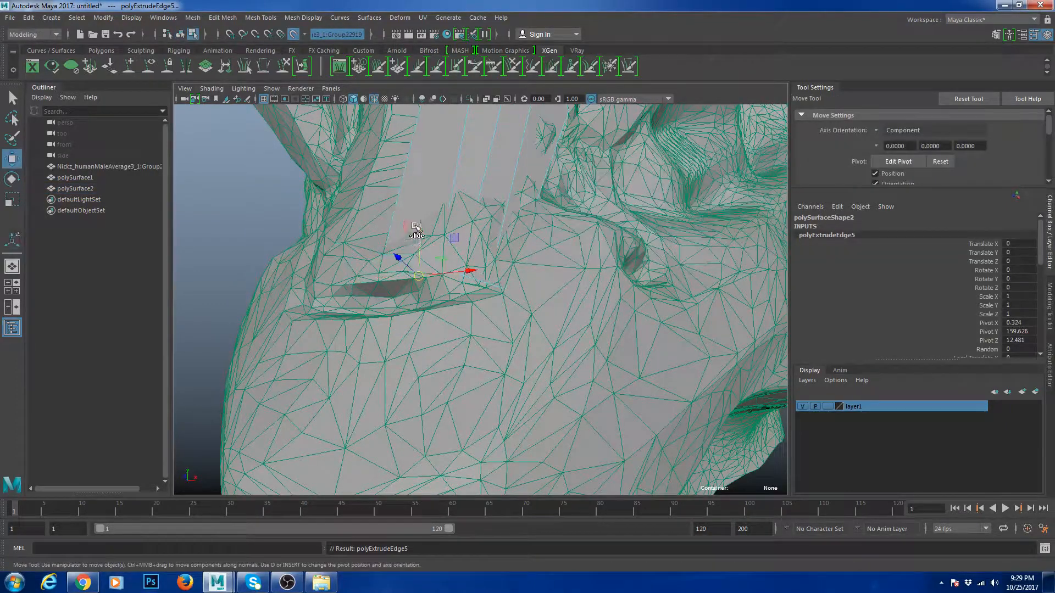
middle_drag(399, 254, 409, 265)
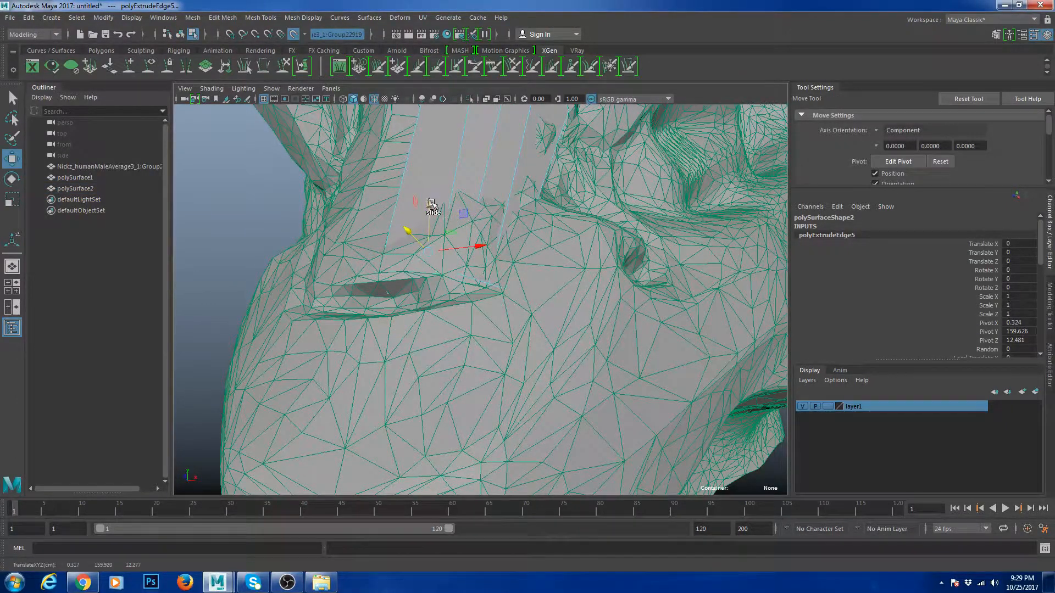
middle_drag(431, 204, 419, 281)
- Slide each new vertex onto the scanned skin
key(F9)
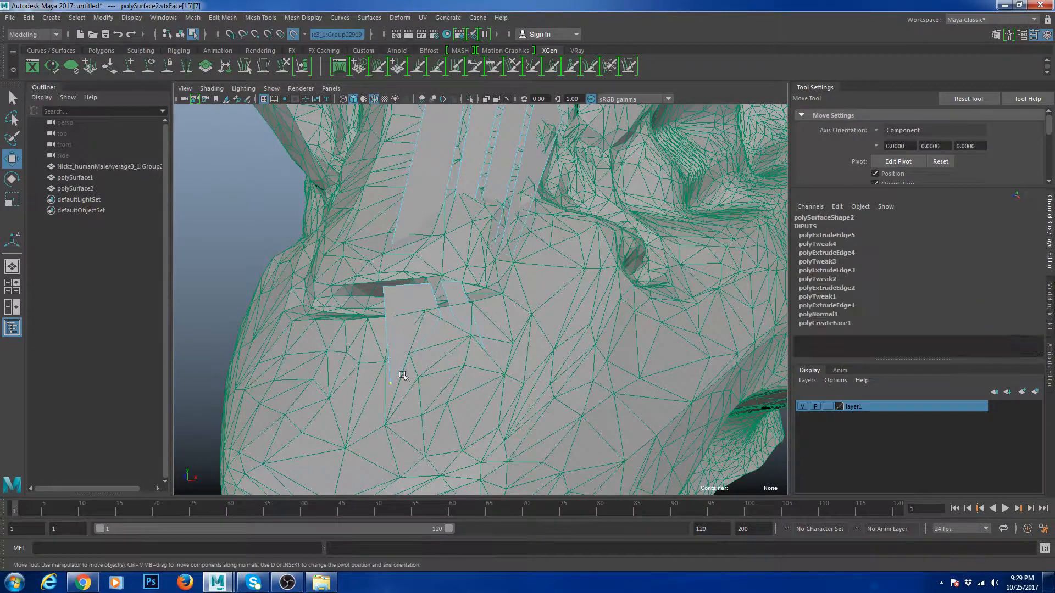
click(388, 399)
drag(387, 398, 388, 387)
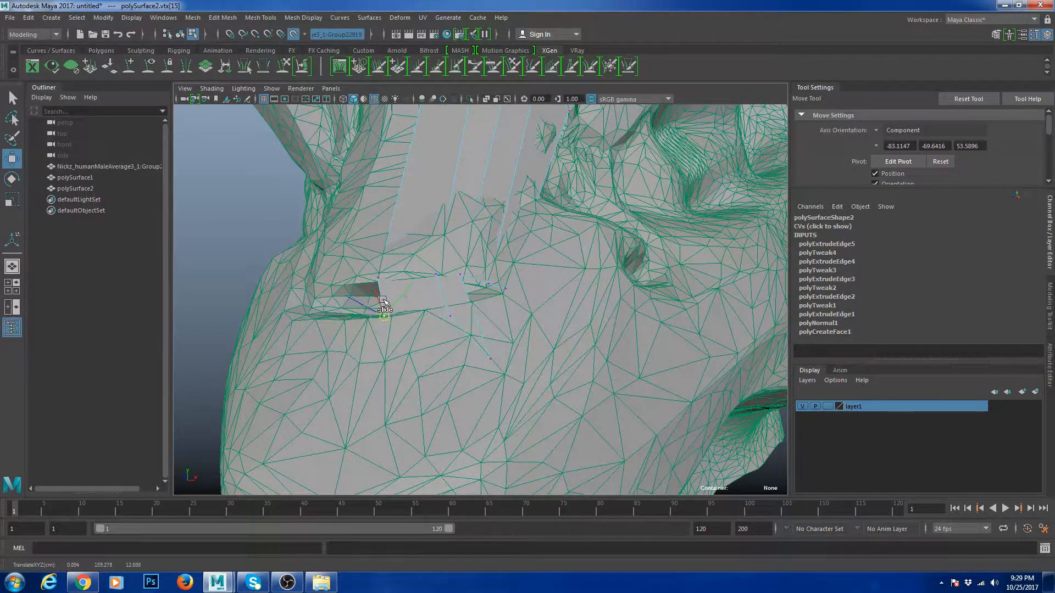
click(456, 316)
click(449, 315)
drag(449, 315, 441, 317)
click(490, 358)
drag(490, 358, 467, 333)
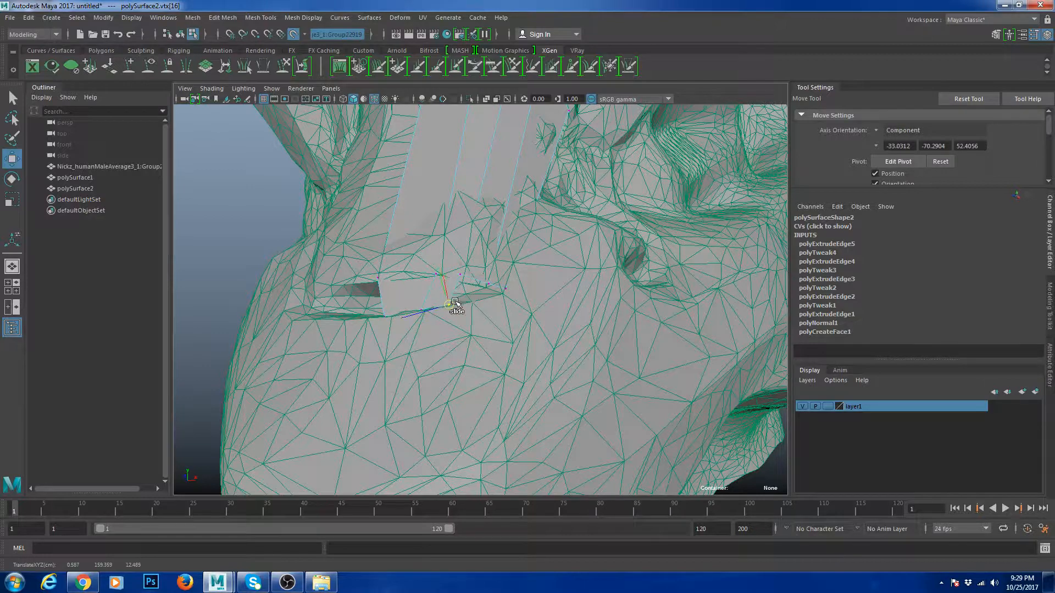
click(476, 236)
scroll(522, 222, down, 5)
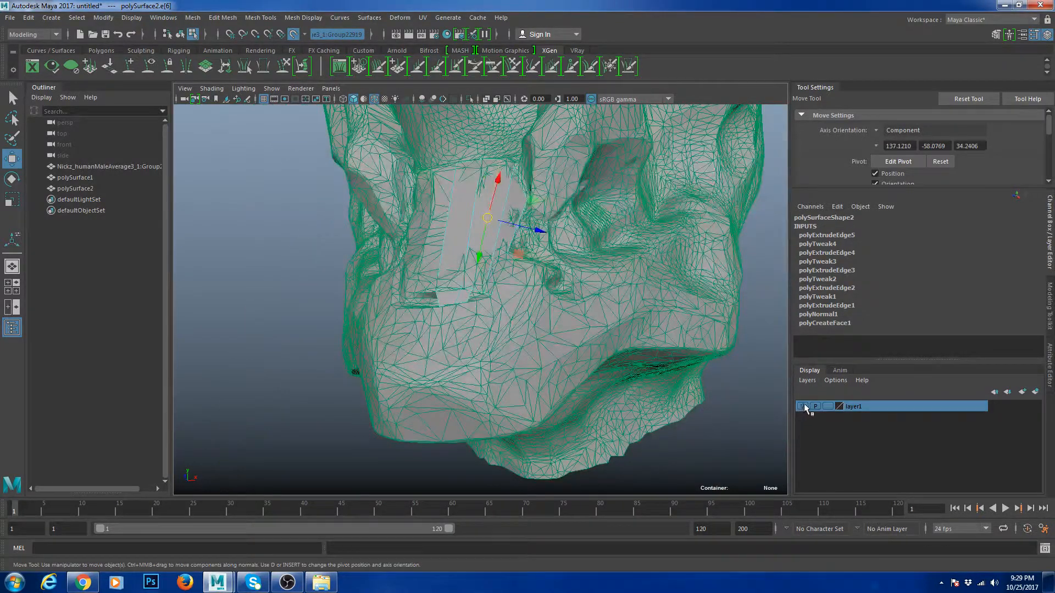
- Hide the scanned head's layer and turn off Make Live so geometry stops conforming to it
click(803, 406)
right_drag(502, 258, 558, 228)
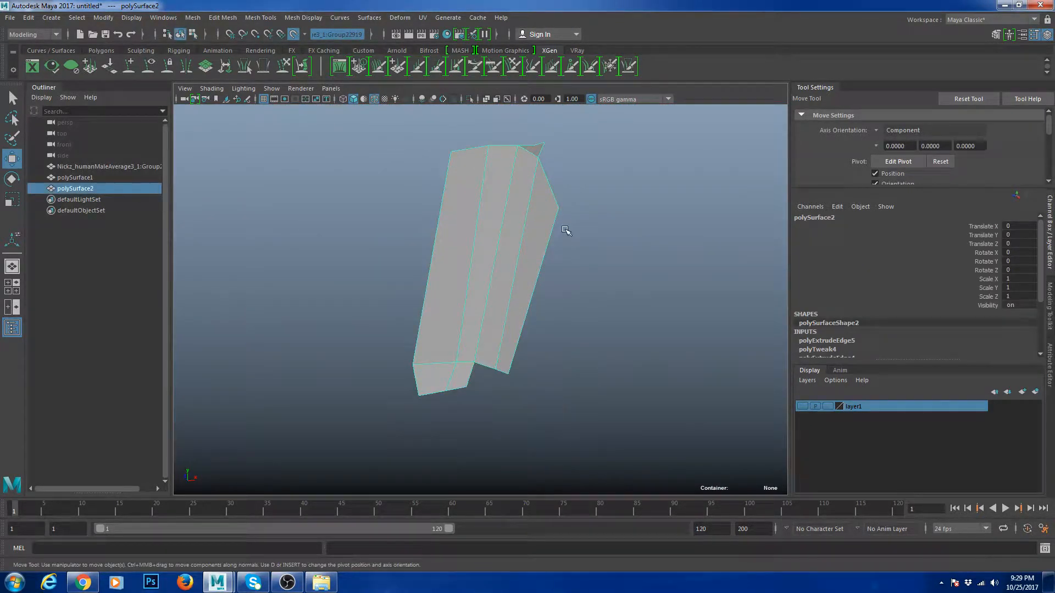
click(294, 34)
click(596, 264)
alt+drag(487, 180, 567, 221)
click(487, 242)
- Nudge a corner vertex of the mesh's top edge slightly in depth
right_drag(568, 221, 570, 196)
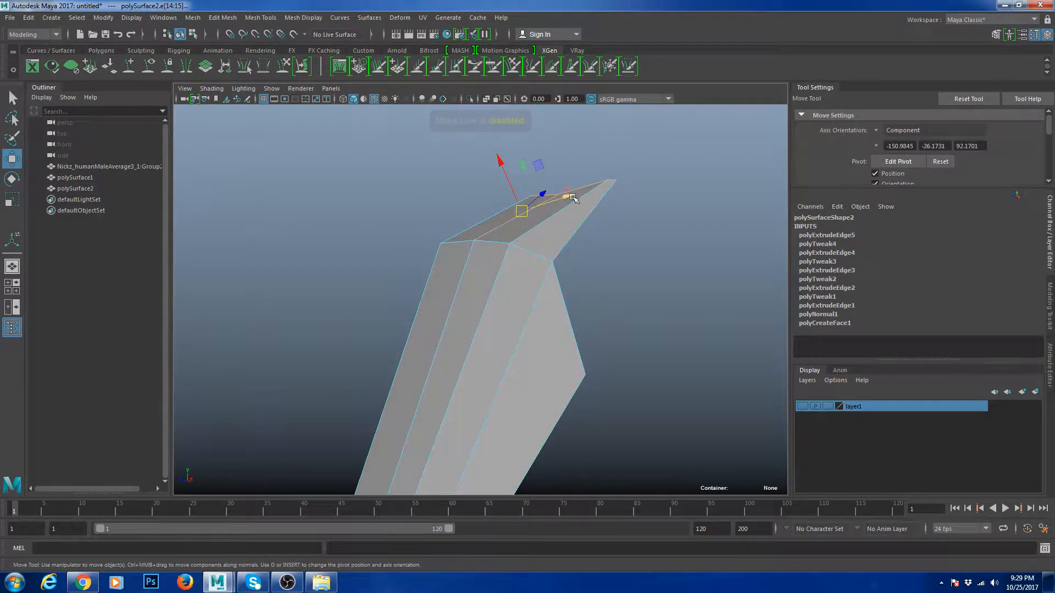
click(571, 208)
alt+drag(572, 209, 549, 280)
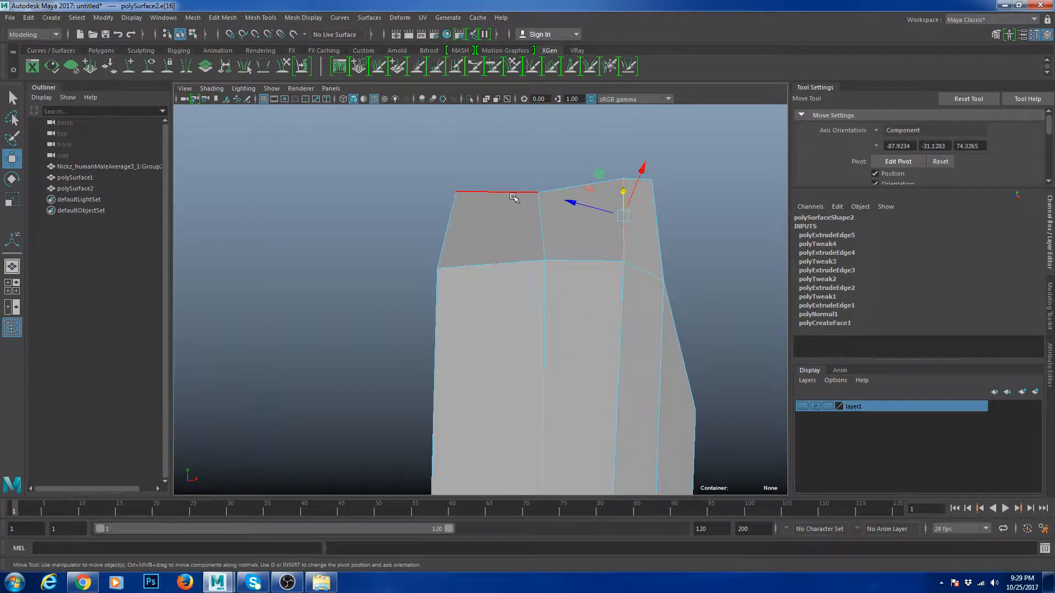
click(577, 187)
alt+drag(576, 187, 501, 199)
key(r)
alt+drag(498, 247, 538, 308)
right_drag(535, 291, 506, 285)
click(523, 247)
alt+drag(519, 247, 502, 288)
key(w)
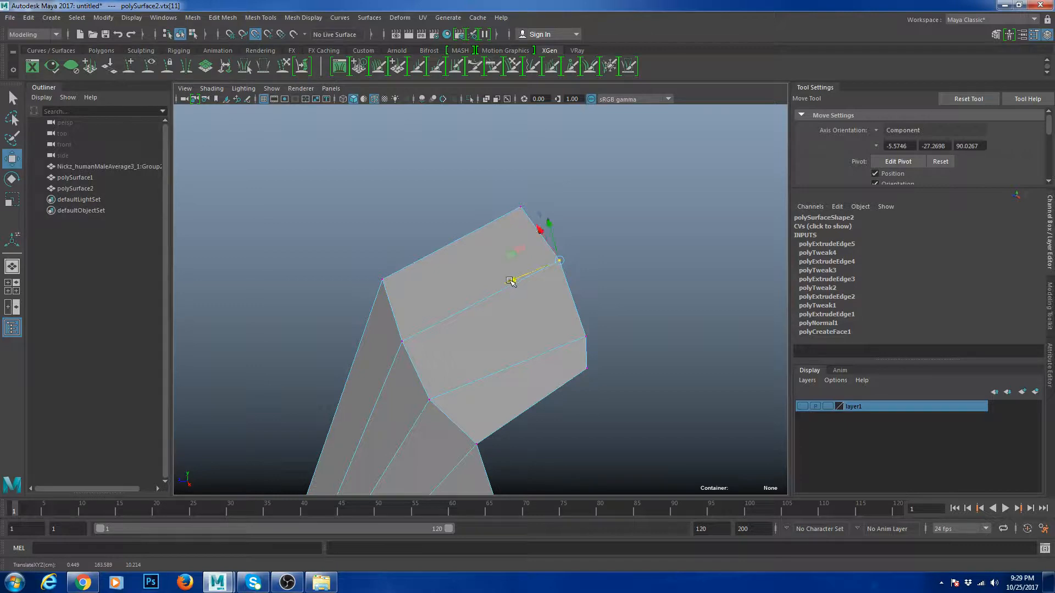
alt+drag(506, 313, 533, 274)
- Extrude the right border edge with Ctrl+E, disable point snapping and pull the new edge outward
right_drag(476, 251, 503, 216)
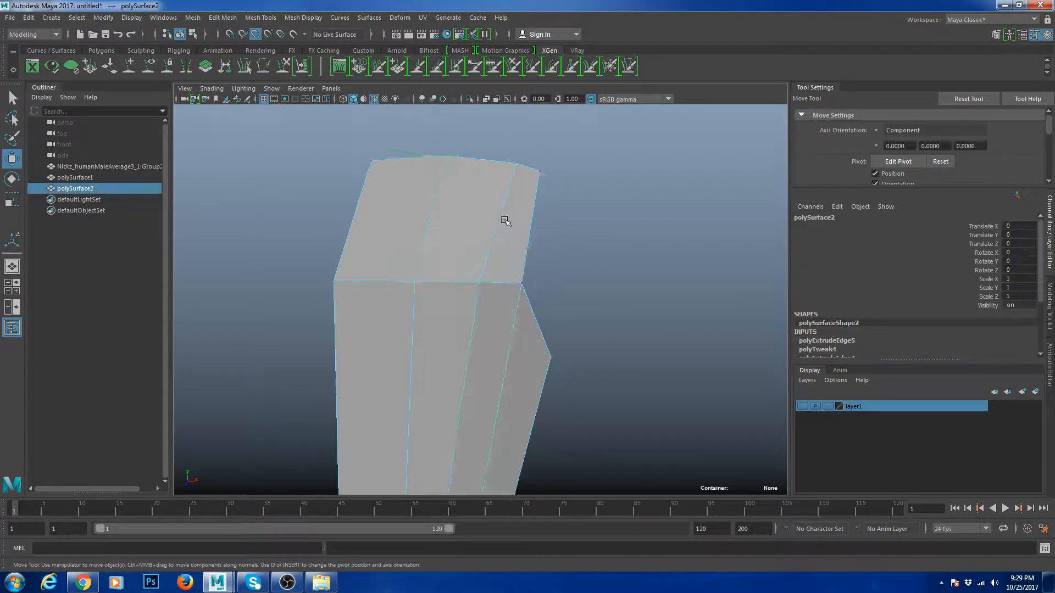
alt+drag(503, 216, 507, 247)
right_drag(507, 248, 508, 217)
click(532, 245)
key(ctrl+e)
key(w)
middle_drag(565, 269, 559, 283)
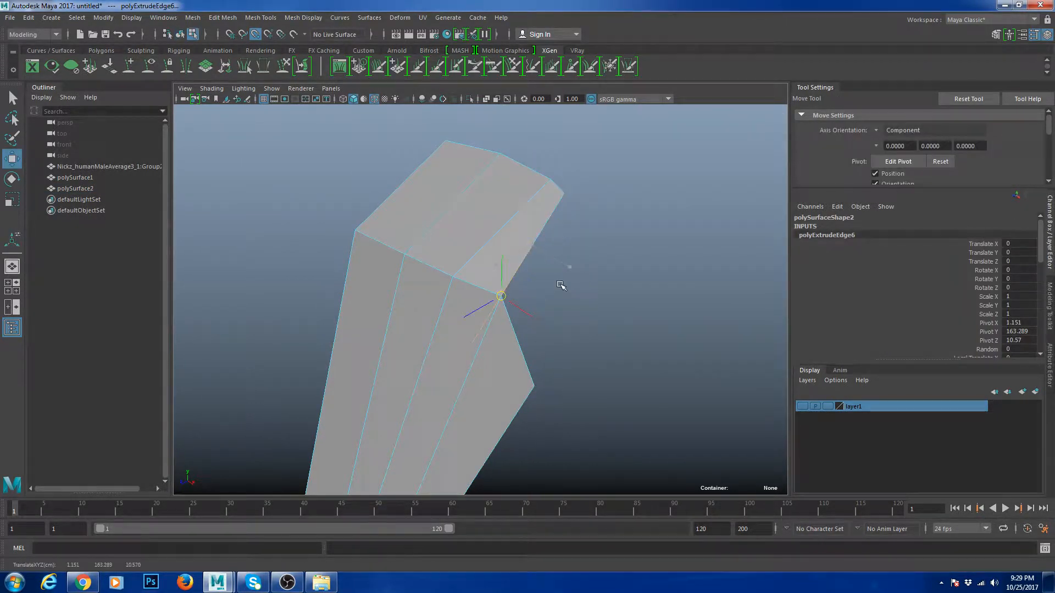
key(ctrl+z)
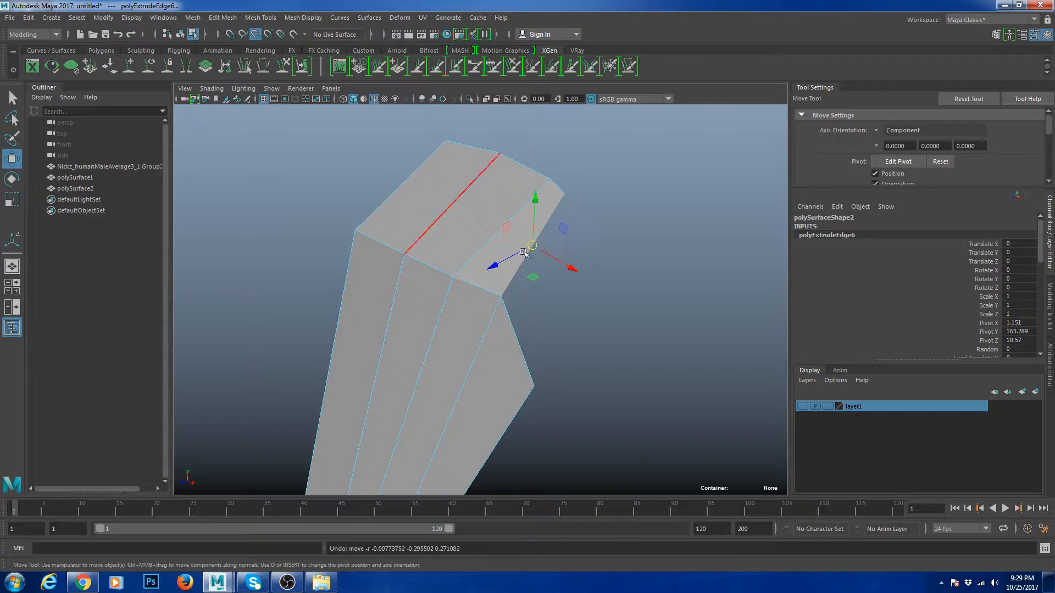
click(254, 38)
drag(537, 278, 566, 294)
- Shape the new strip by moving vtx[17] downward and vtx[18] along X
right_drag(567, 294, 527, 298)
click(531, 313)
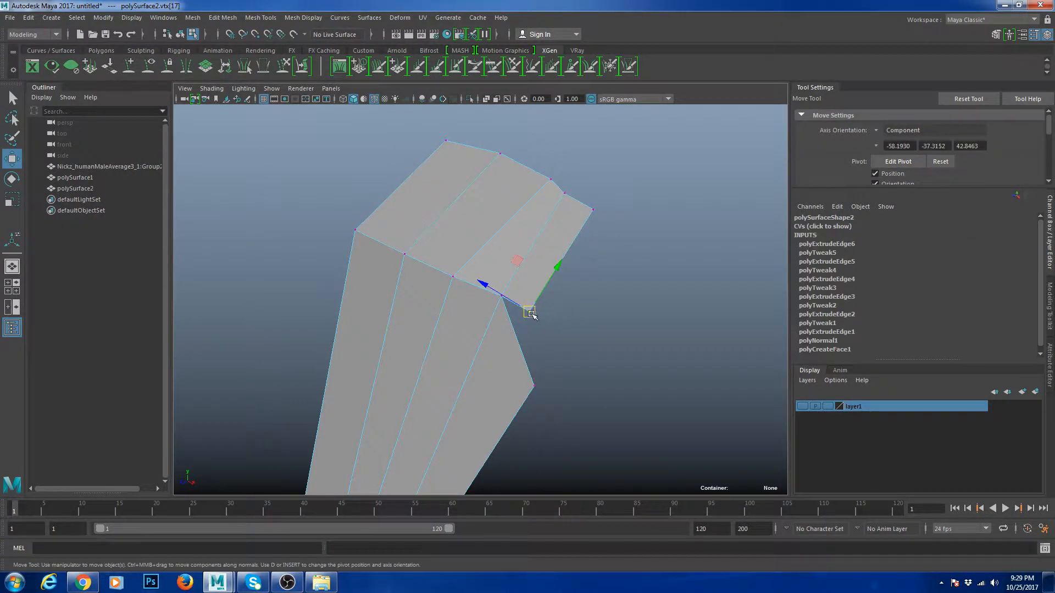
drag(531, 313, 610, 360)
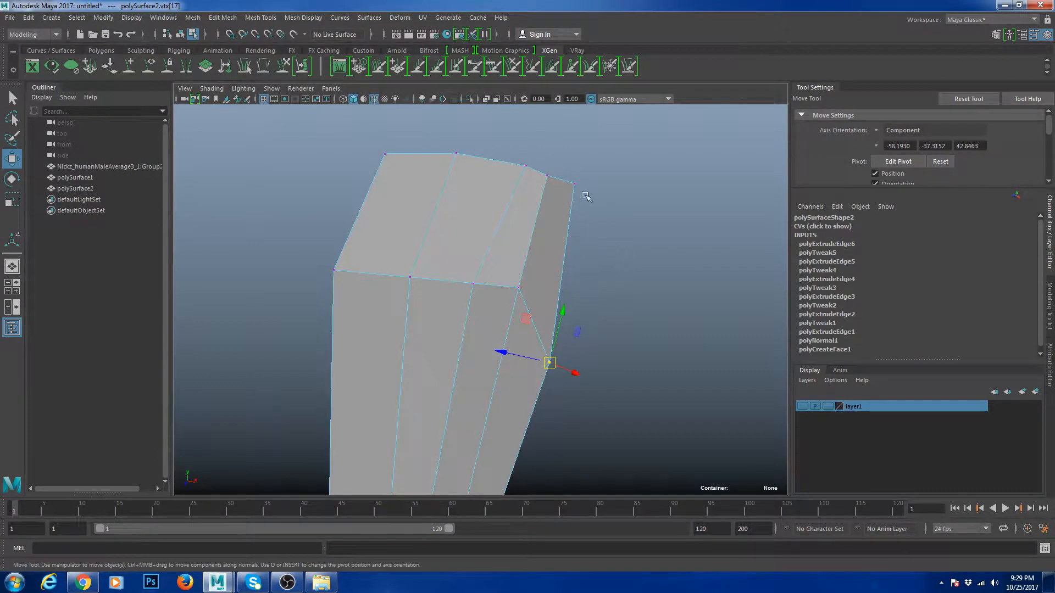
click(570, 182)
alt+drag(576, 189, 615, 245)
drag(618, 200, 602, 196)
alt+drag(602, 196, 541, 238)
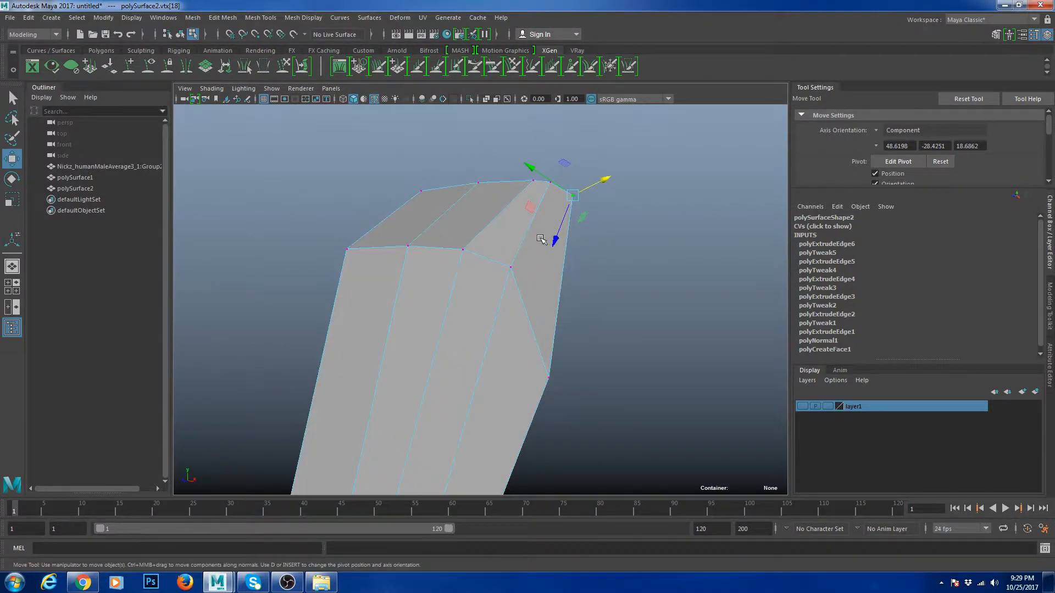
mouse_move(525, 257)
right_down()
mouse_move(558, 224)
mouse_move(532, 258)
right_up()
alt+middle_drag(532, 258, 597, 210)
alt+drag(598, 210, 588, 330)
alt+middle_drag(589, 330, 621, 218)
alt+right_drag(561, 341, 605, 315)
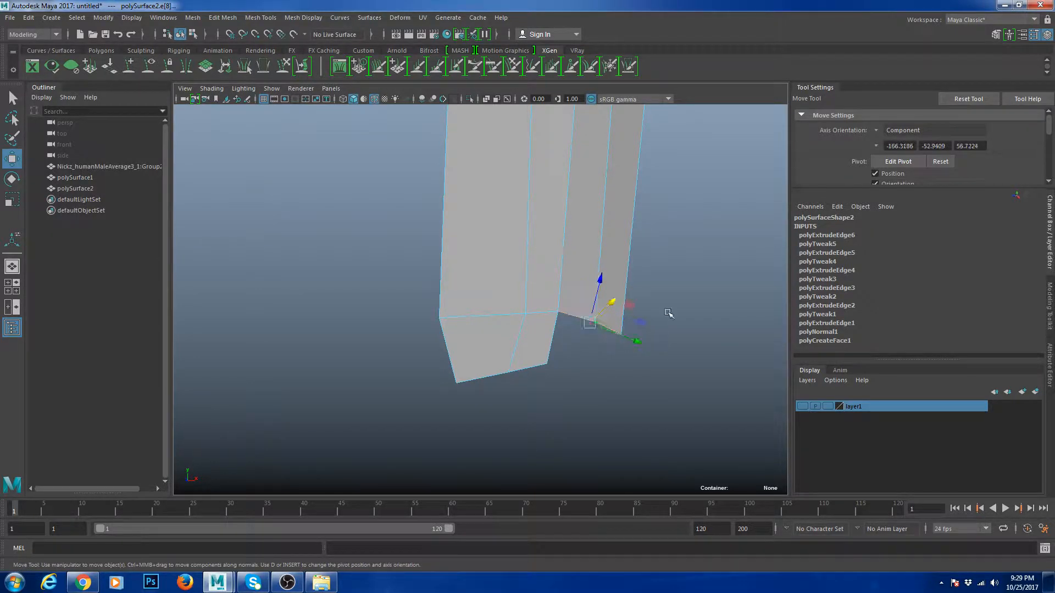
- Extrude the lower edge, pull the new strip downward and lower one of its corner vertices
key(ctrl+e)
drag(572, 351, 570, 371)
key(w)
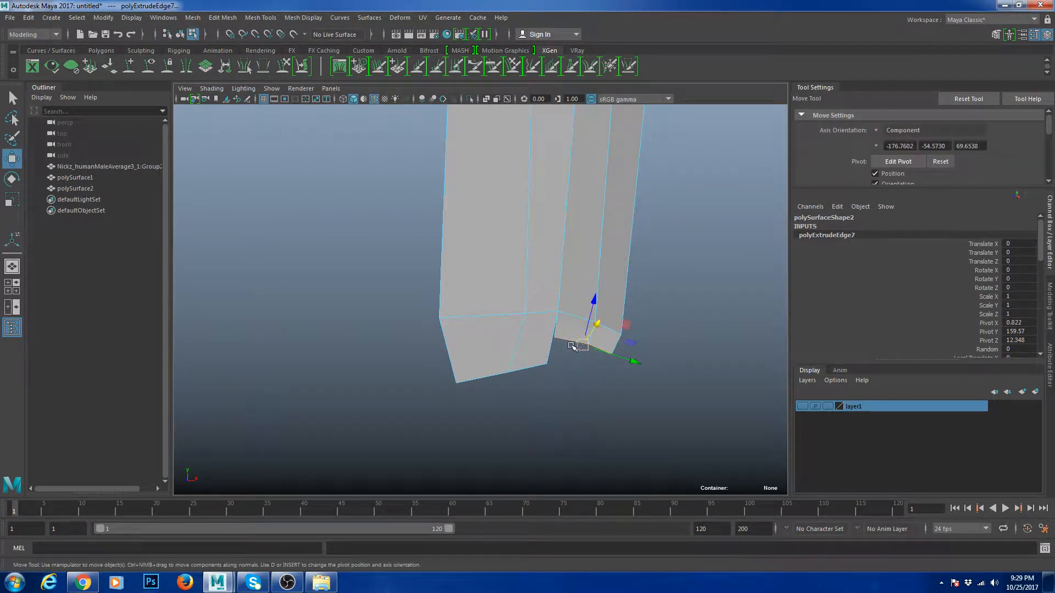
right_drag(572, 343, 559, 332)
click(549, 335)
drag(550, 336, 544, 368)
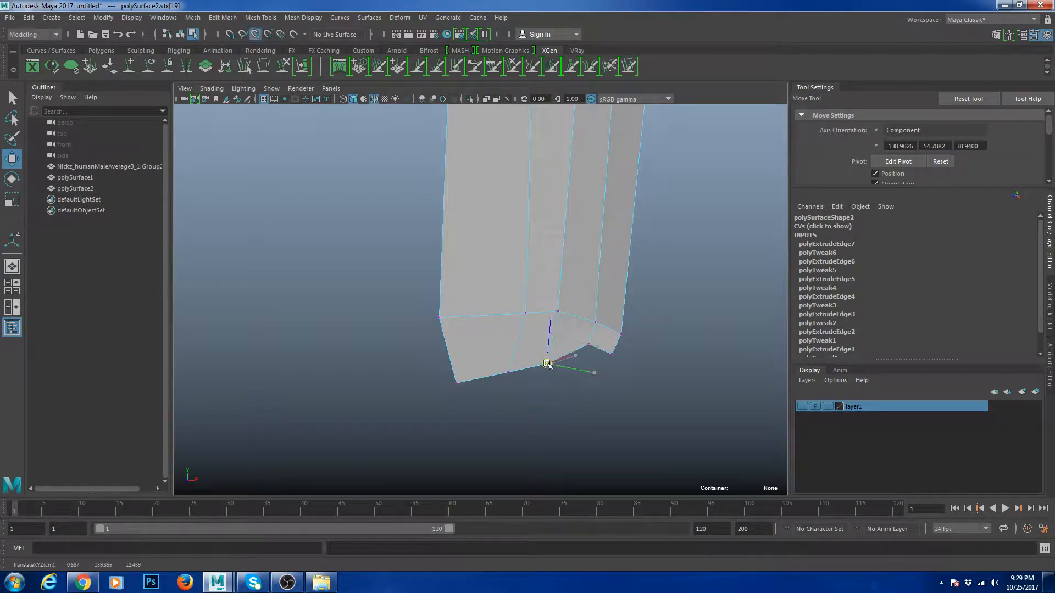
mouse_move(593, 341)
mouse_down()
mouse_move(613, 356)
mouse_move(583, 334)
mouse_move(592, 347)
mouse_up()
key(ctrl+z)
- Move the bottom-right vertices down and sideways along X to shape the strip
mouse_move(612, 373)
mouse_down()
mouse_move(553, 337)
mouse_move(613, 373)
mouse_move(599, 375)
mouse_up()
alt+drag(593, 418, 640, 413)
key(f)
drag(541, 388, 480, 272)
alt+drag(486, 324, 430, 332)
drag(502, 348, 496, 397)
alt+drag(499, 315, 546, 318)
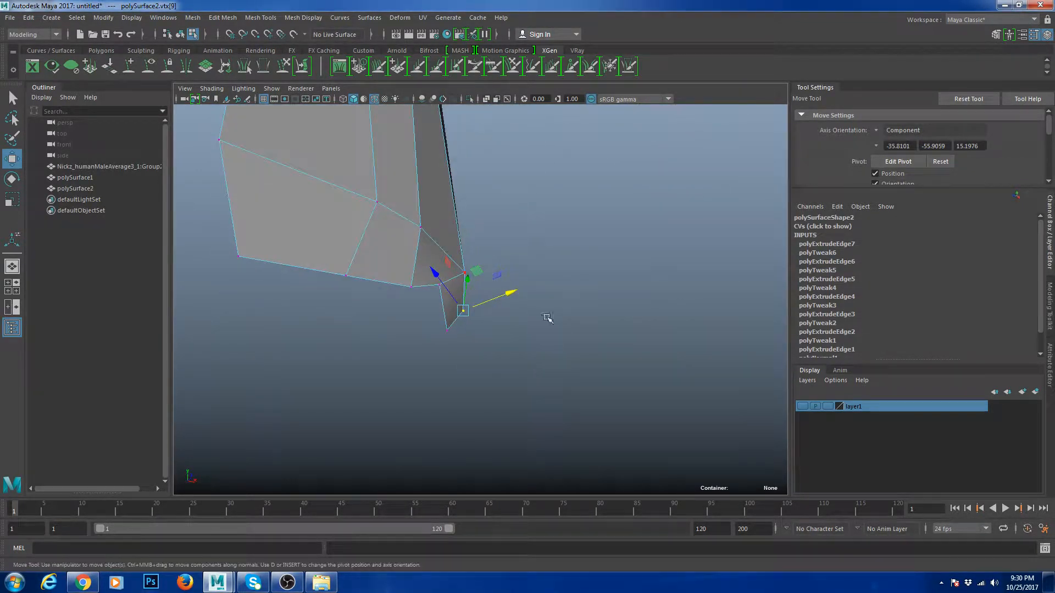
drag(439, 283, 437, 285)
alt+drag(438, 285, 432, 322)
- Extrude bottom edge e[22] and pull the new face strip downward
right_drag(453, 322, 455, 304)
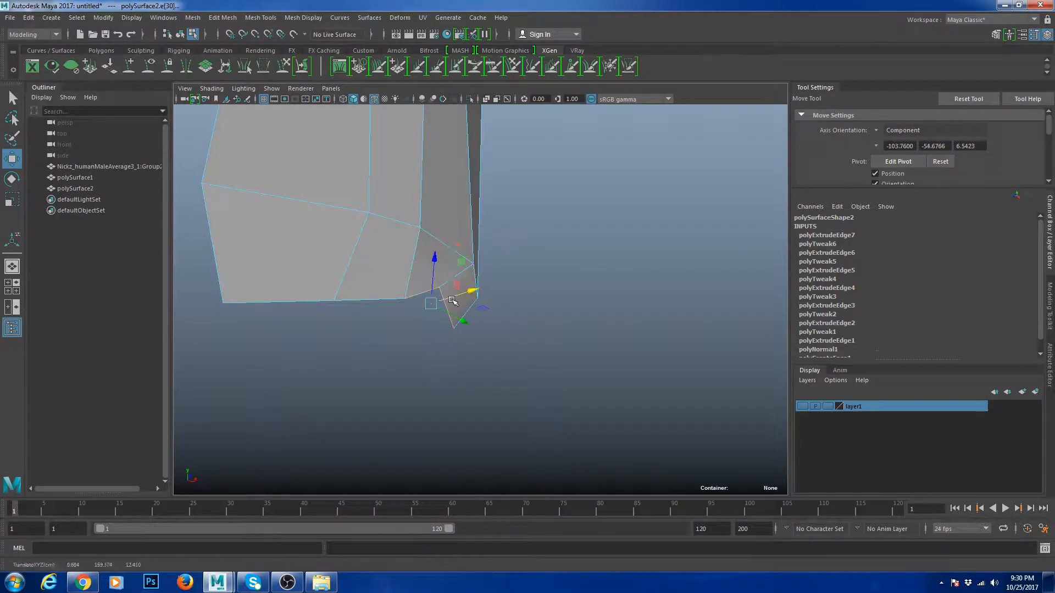
click(279, 303)
key(ctrl+e)
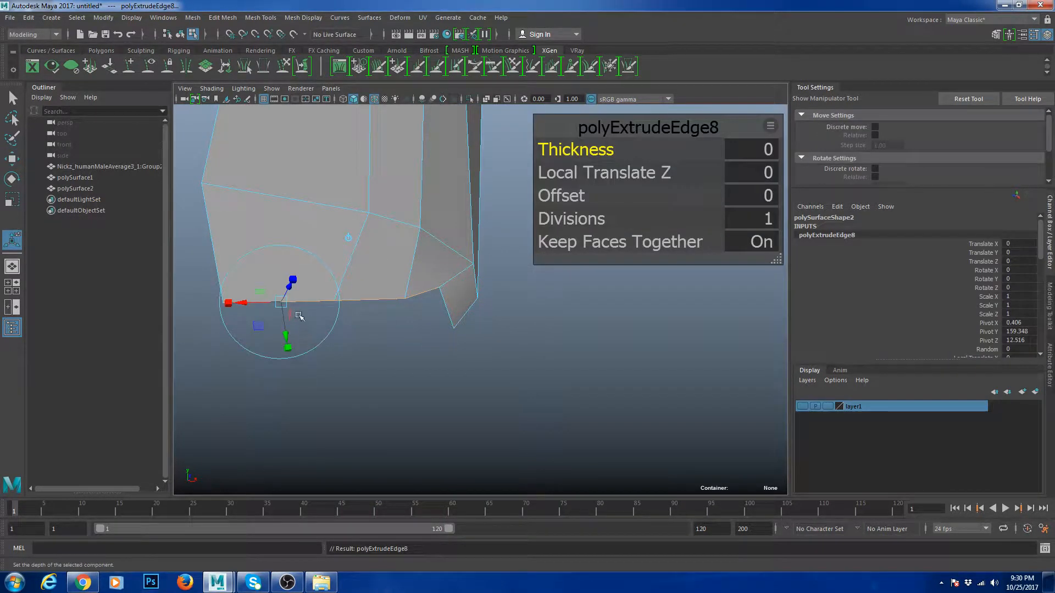
drag(299, 316, 301, 351)
key(w)
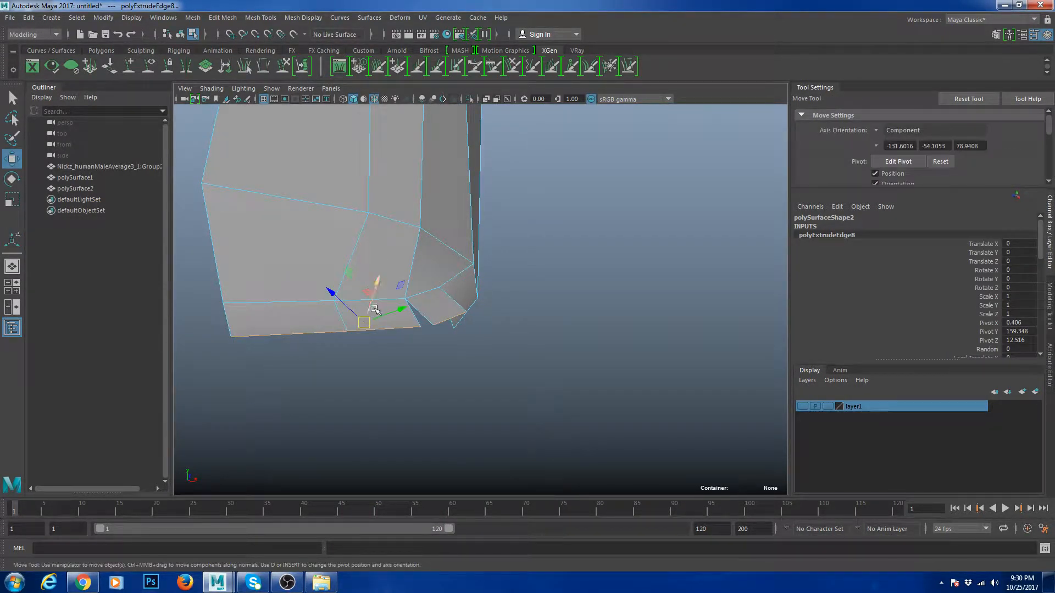
- Merge the two bottom vertices and snap the vertex onto the adjacent corner
alt+drag(464, 312, 495, 319)
right_drag(478, 318, 434, 318)
drag(403, 325, 440, 354)
shift+right_drag(444, 357, 434, 293)
key(v)
drag(470, 320, 480, 345)
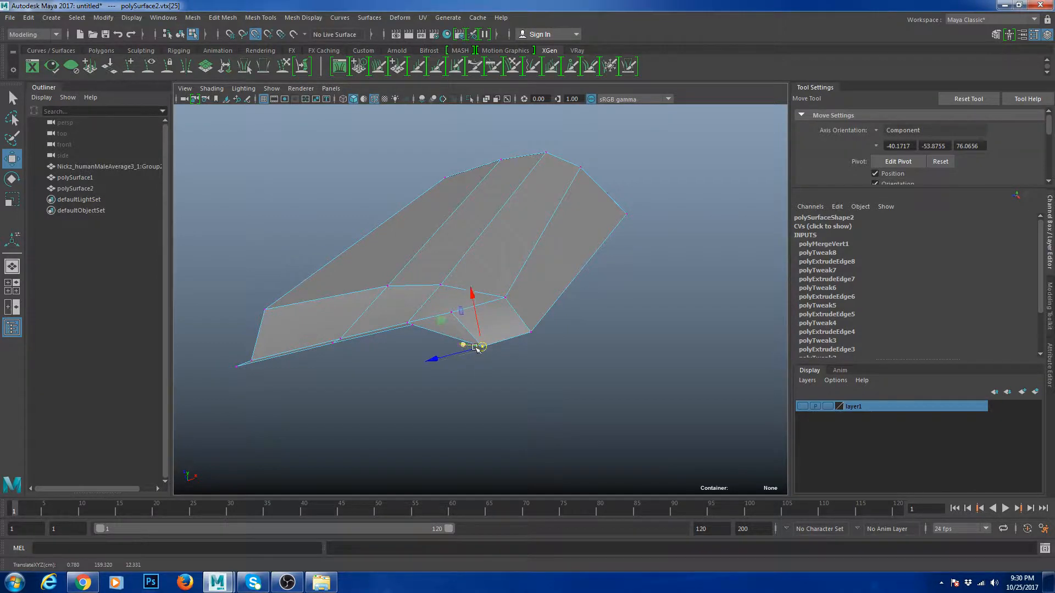
- Pull front bottom edge e[37] downward, then raise it slightly
alt+drag(477, 348, 404, 333)
key(F10)
click(330, 347)
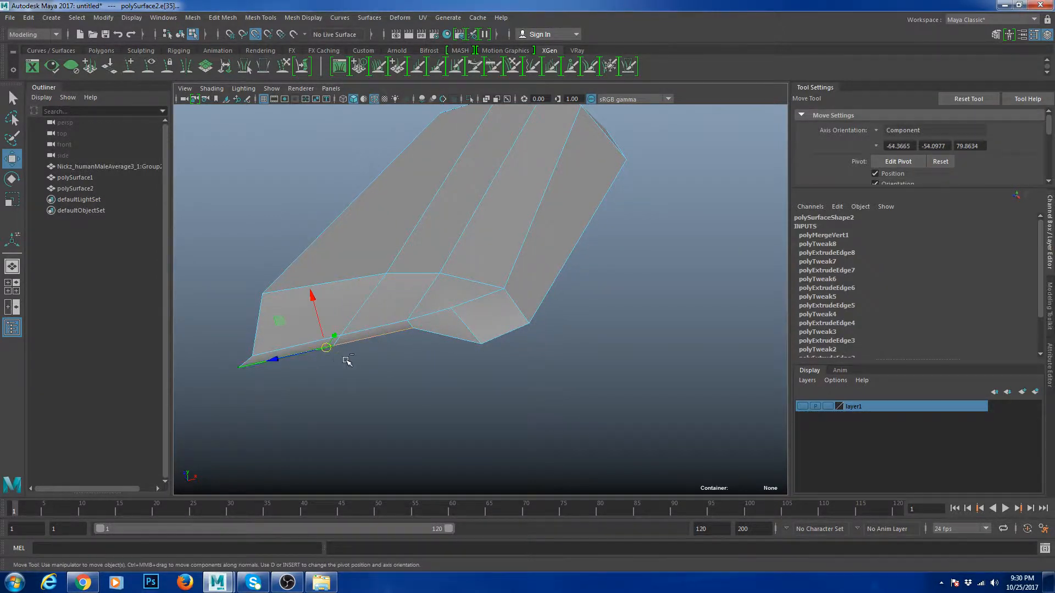
click(257, 38)
alt+drag(352, 231, 365, 271)
drag(314, 301, 329, 342)
alt+drag(377, 308, 395, 384)
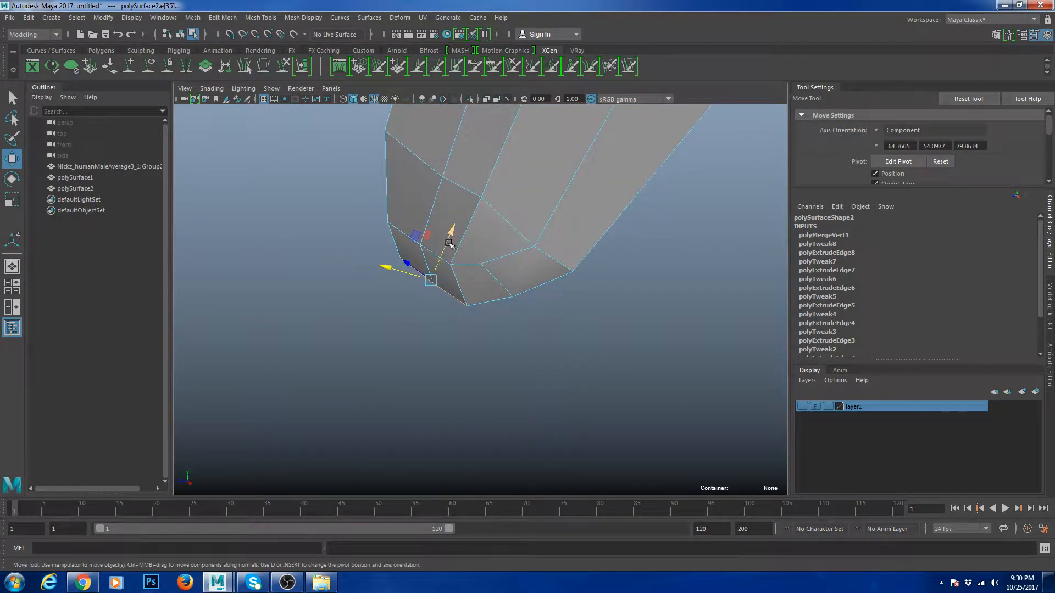
drag(448, 242, 467, 233)
- Try scaling and moving a side face of the mesh, then undo the move
key(F11)
click(468, 233)
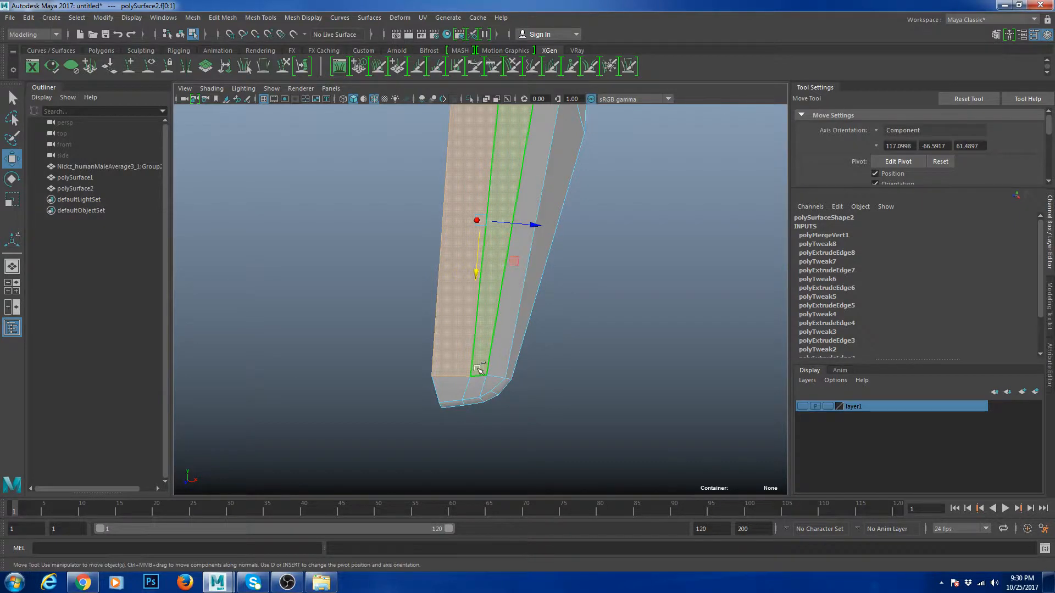
alt+drag(454, 384, 465, 242)
key(r)
scroll(551, 260, up, 5)
key(w)
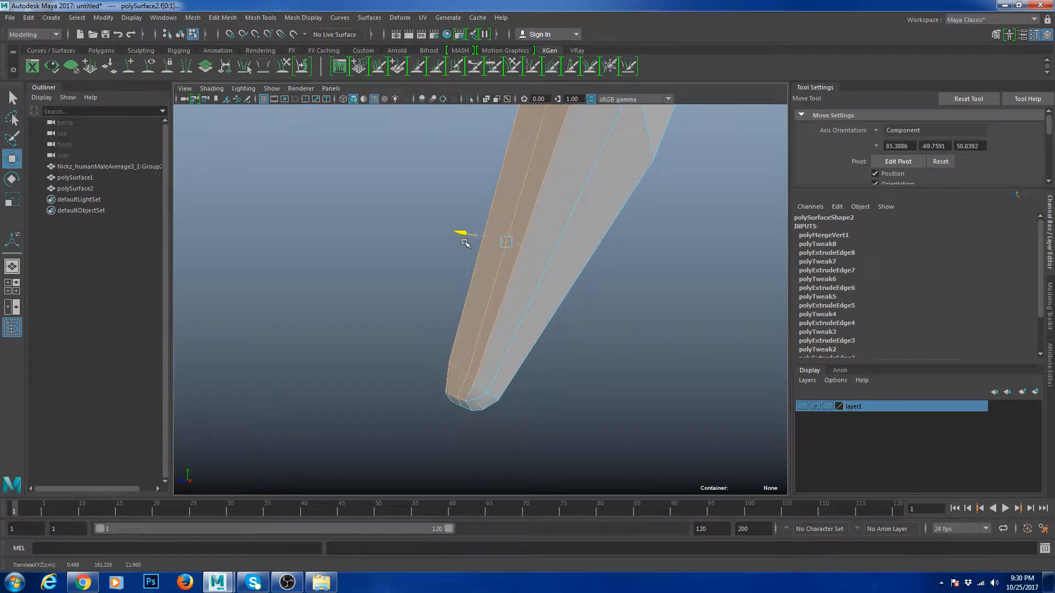
key(ctrl+z)
alt+drag(481, 388, 548, 204)
alt+drag(564, 302, 487, 276)
- Extrude a right-side edge together with the top edge
right_drag(511, 216, 540, 208)
alt+drag(537, 192, 549, 243)
right_drag(550, 243, 551, 221)
click(560, 212)
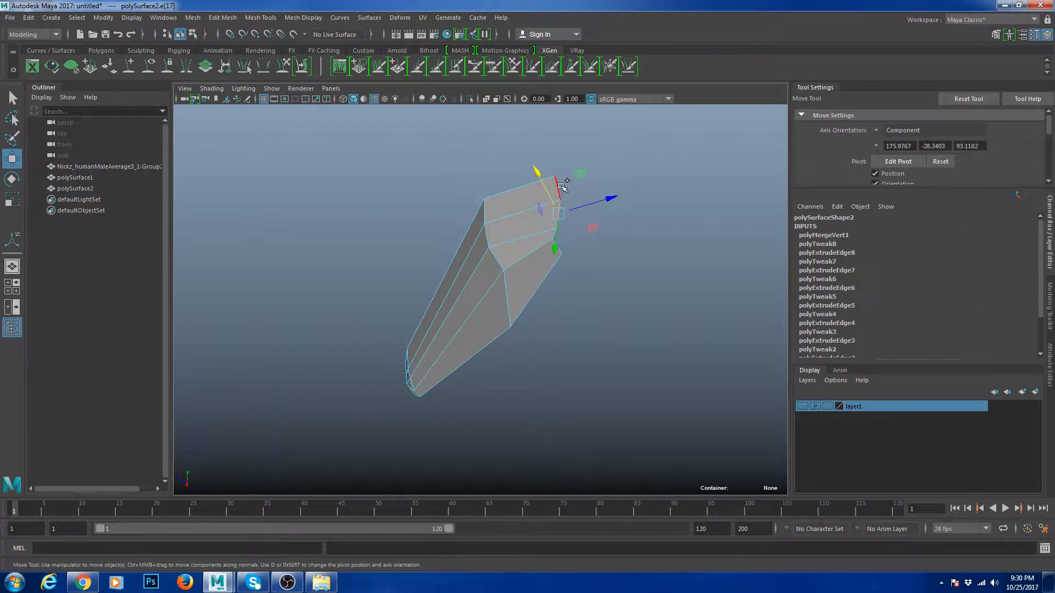
shift+click(559, 188)
scroll(582, 248, up, 4)
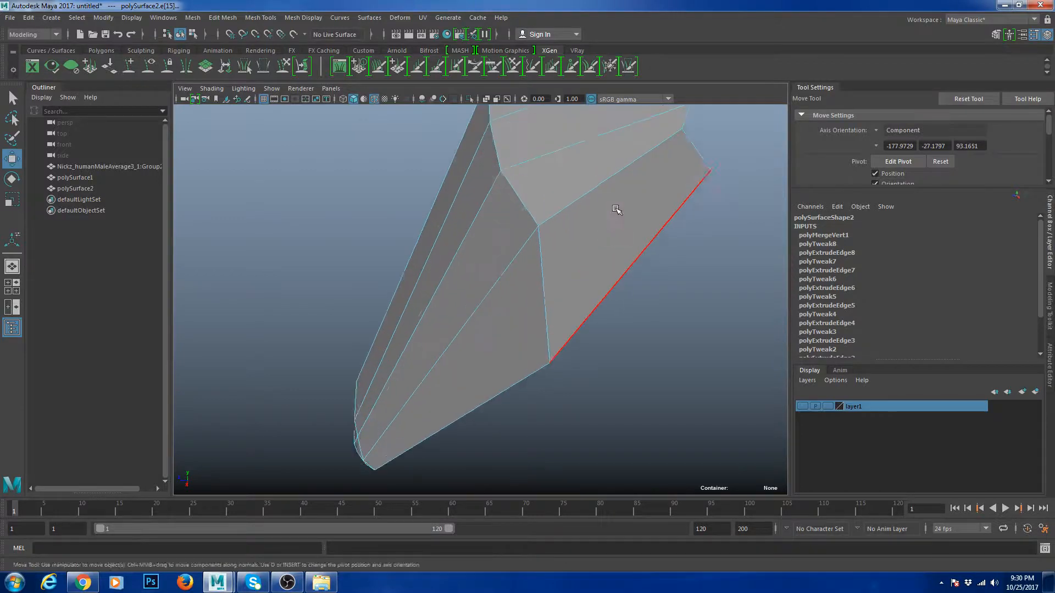
scroll(612, 202, down, 2)
alt+drag(612, 203, 605, 214)
key(ctrl+e)
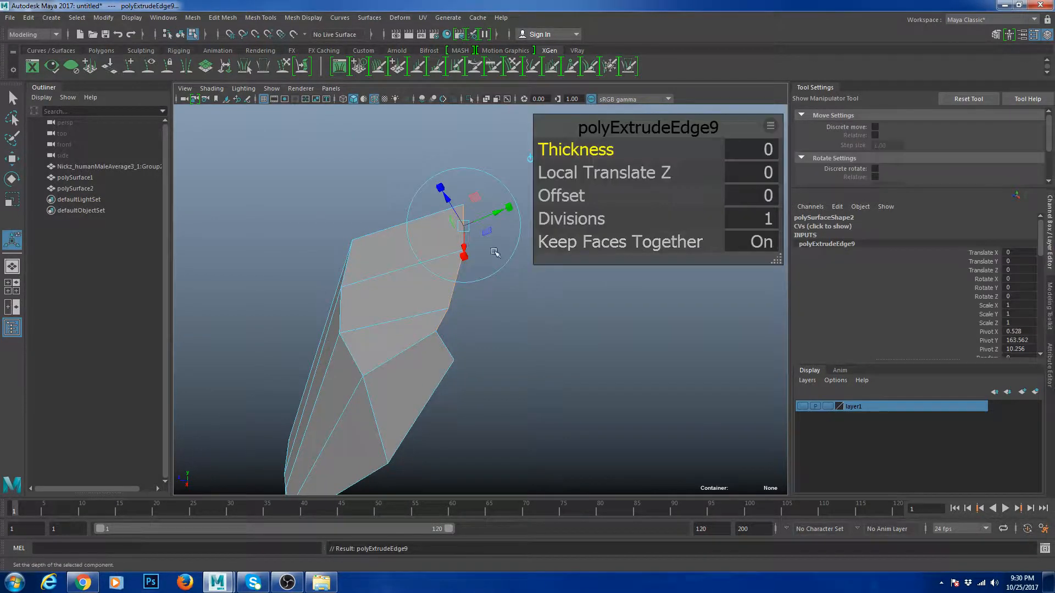
- Drag the extruded edges down and right, then merge the loose corner vertices
drag(450, 201, 484, 224)
key(w)
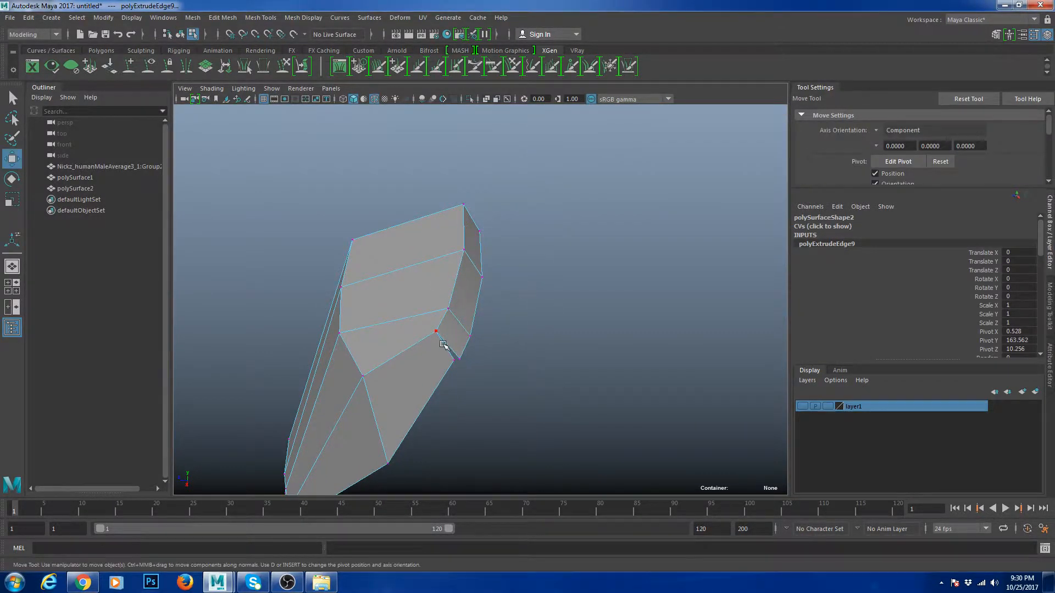
drag(443, 345, 474, 374)
shift+right_drag(518, 345, 504, 269)
scroll(500, 266, down, 3)
right_drag(427, 292, 447, 232)
- Check the nose mesh in smooth preview (3), then return to normal display (1)
key(3)
click(588, 293)
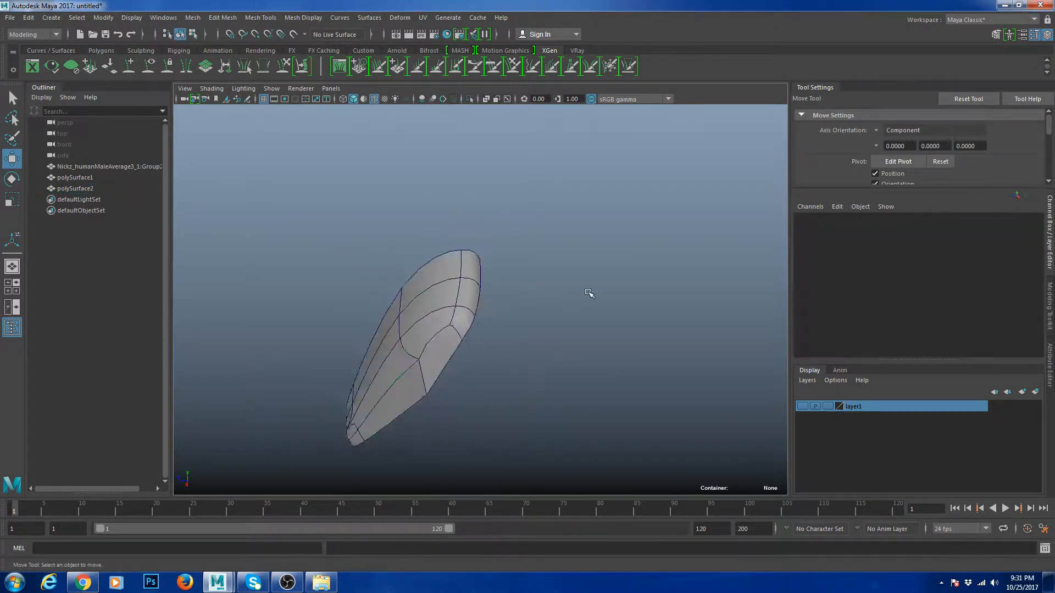
alt+drag(589, 293, 656, 299)
click(500, 308)
key(1)
scroll(513, 306, up, 4)
scroll(513, 306, down, 6)
- Select all of the mesh's vertices and merge any overlapping ones
right_drag(539, 283, 471, 253)
drag(360, 199, 637, 410)
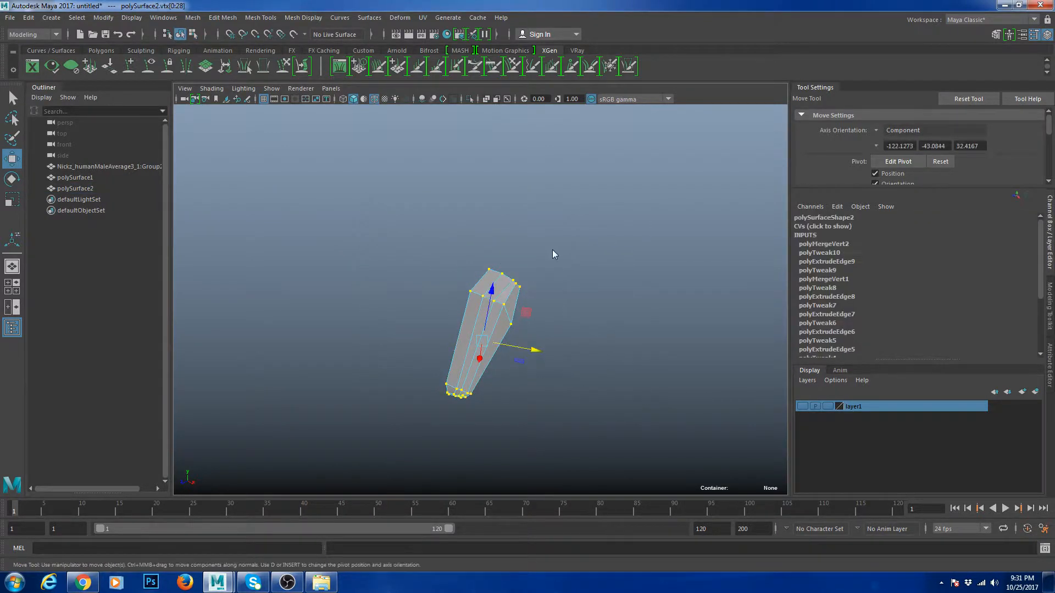
shift+right_drag(554, 254, 584, 204)
scroll(509, 278, up, 5)
- Orbit around the smoothed nose to inspect it, then turn the preview off
right_drag(509, 278, 535, 226)
key(3)
click(668, 301)
alt+drag(669, 300, 552, 326)
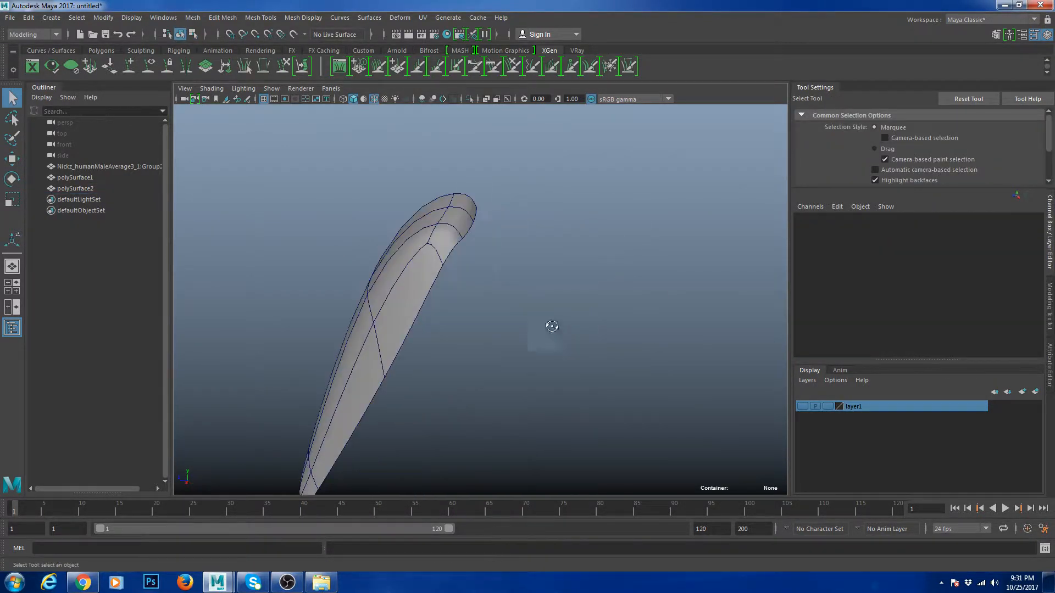
click(465, 239)
key(1)
alt+drag(520, 266, 549, 239)
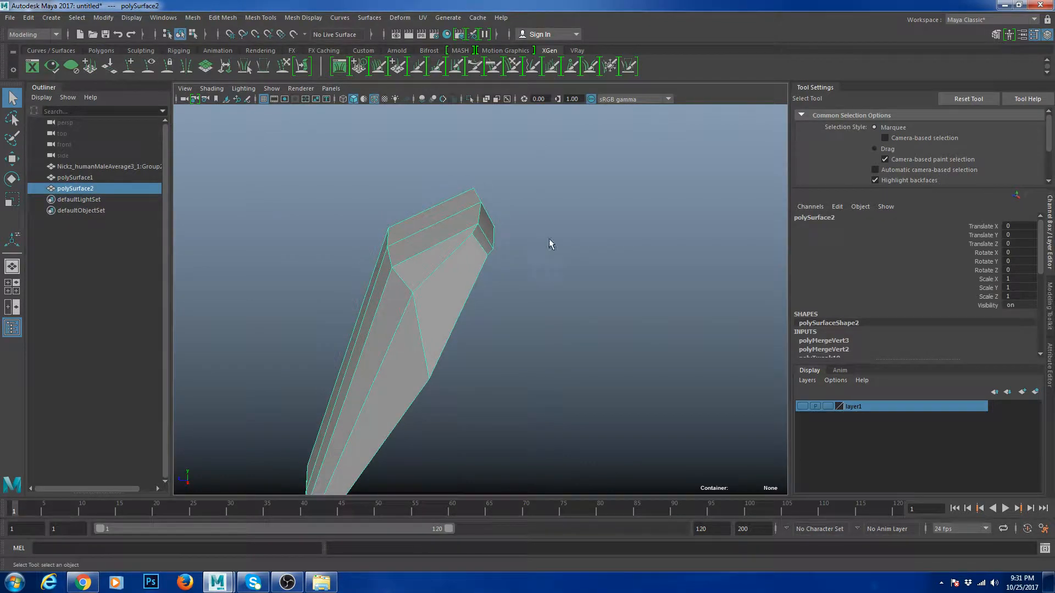
- Start an edge loop insertion, zoom toward the tip and select the tip vertex
shift+right_drag(534, 196, 472, 213)
alt+drag(475, 266, 475, 246)
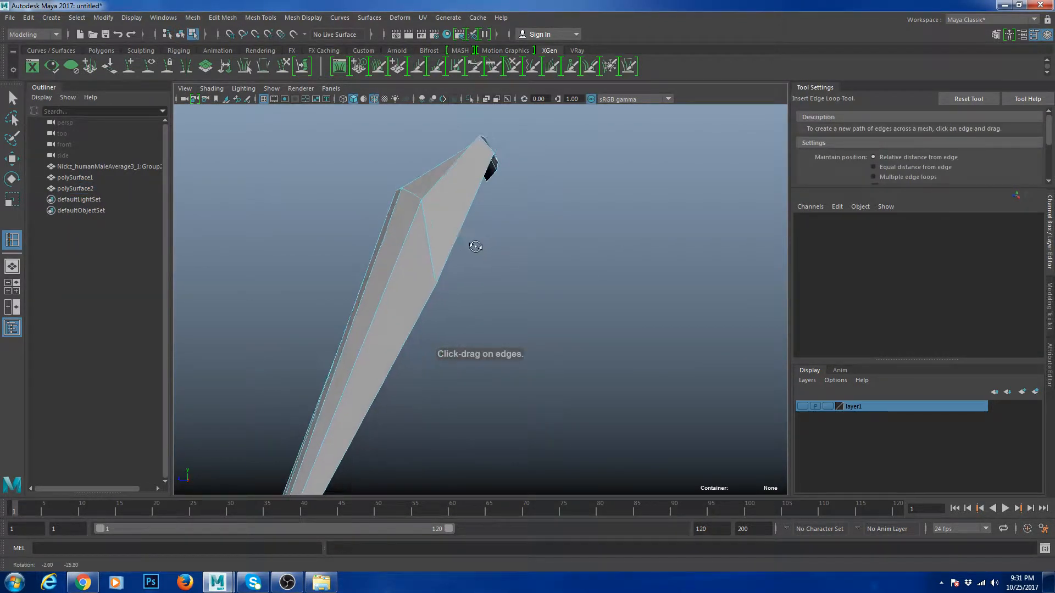
alt+middle_drag(475, 247, 482, 308)
alt+right_drag(483, 309, 486, 263)
key(w)
click(486, 189)
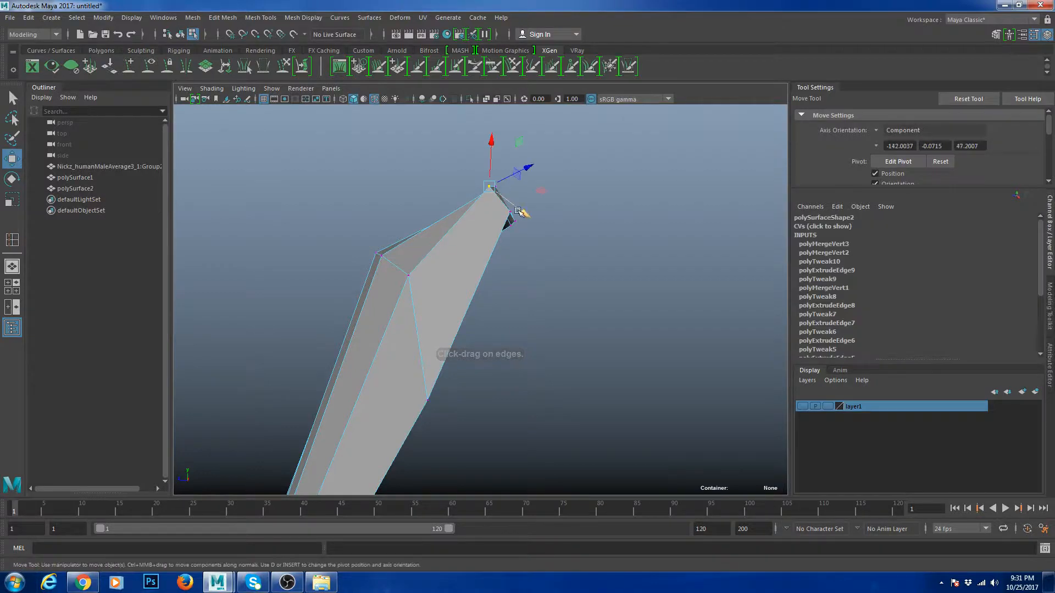
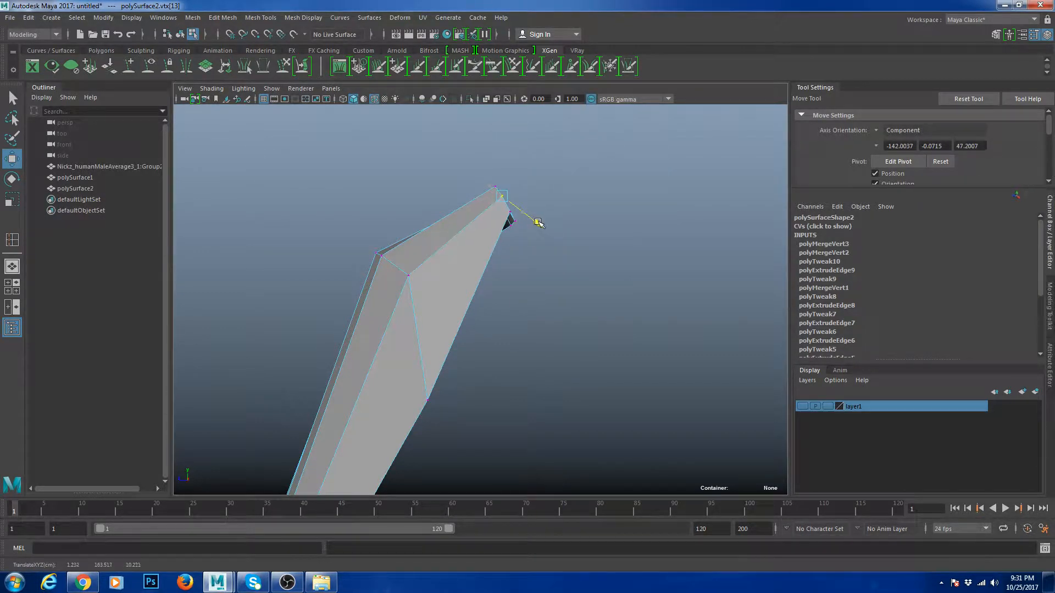
- Flatten the block's two top edges to one level by scaling them in X to 0.001
drag(541, 225, 541, 226)
alt+drag(493, 259, 558, 306)
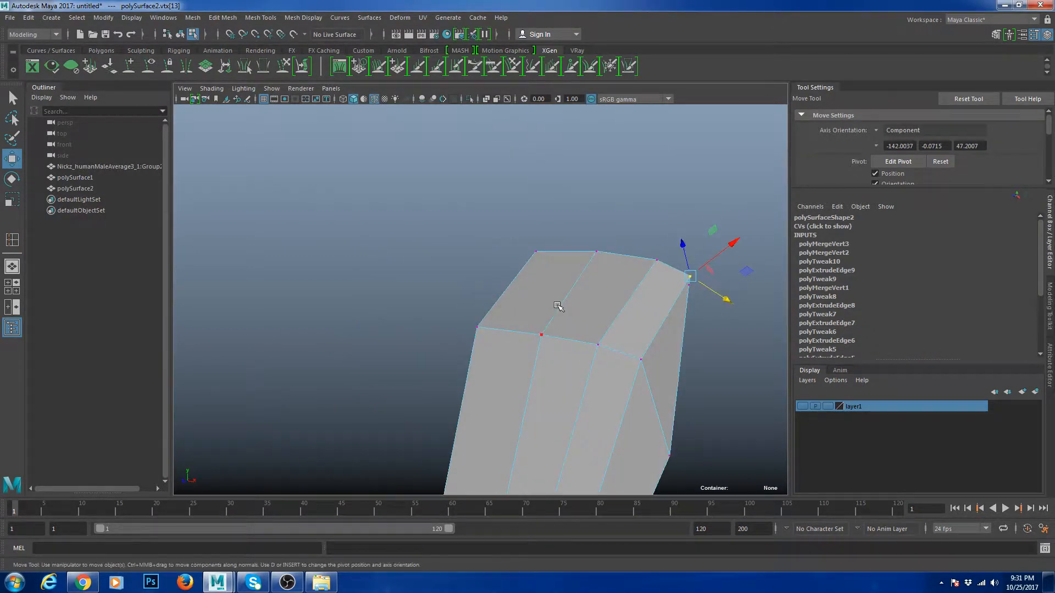
right_drag(558, 306, 562, 272)
click(583, 257)
shift+click(625, 257)
key(r)
drag(604, 206, 606, 256)
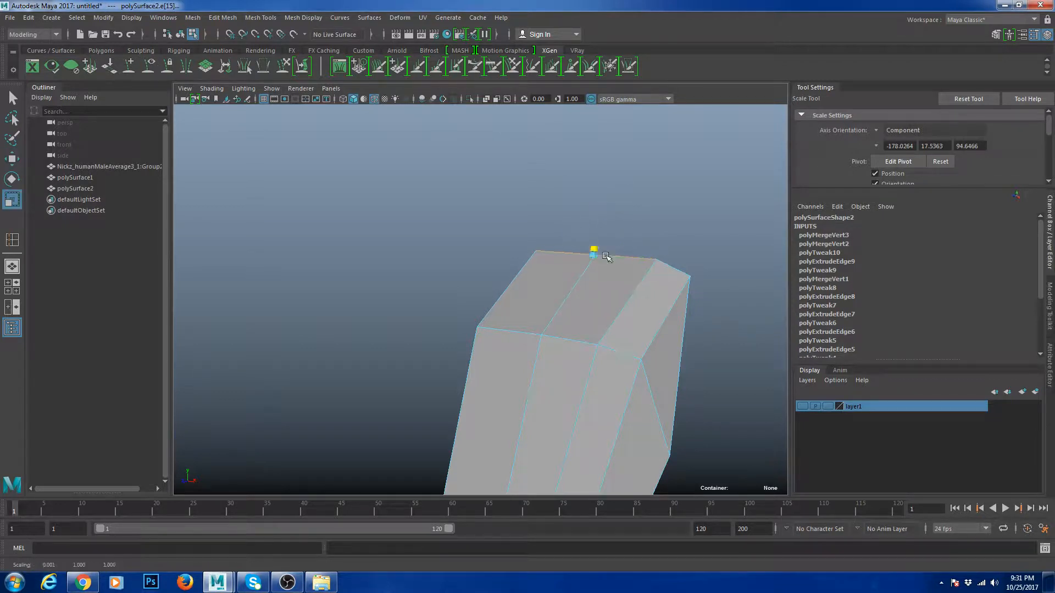
- Inspect the top face and lower end, returning to whole-object selection
alt+drag(604, 320, 484, 253)
click(529, 288)
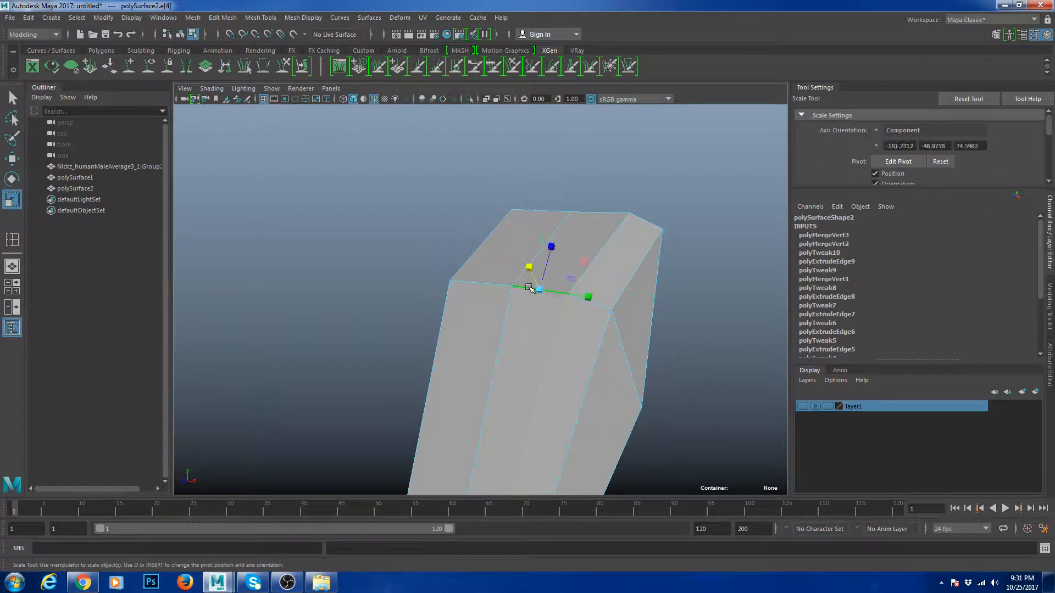
alt+drag(602, 361, 534, 293)
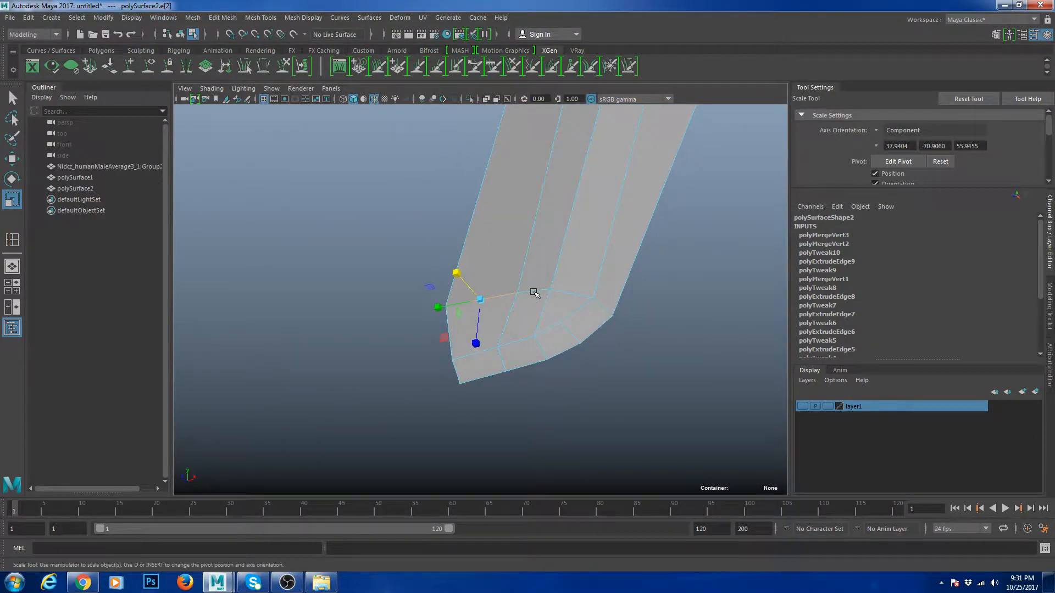
alt+drag(665, 390, 501, 278)
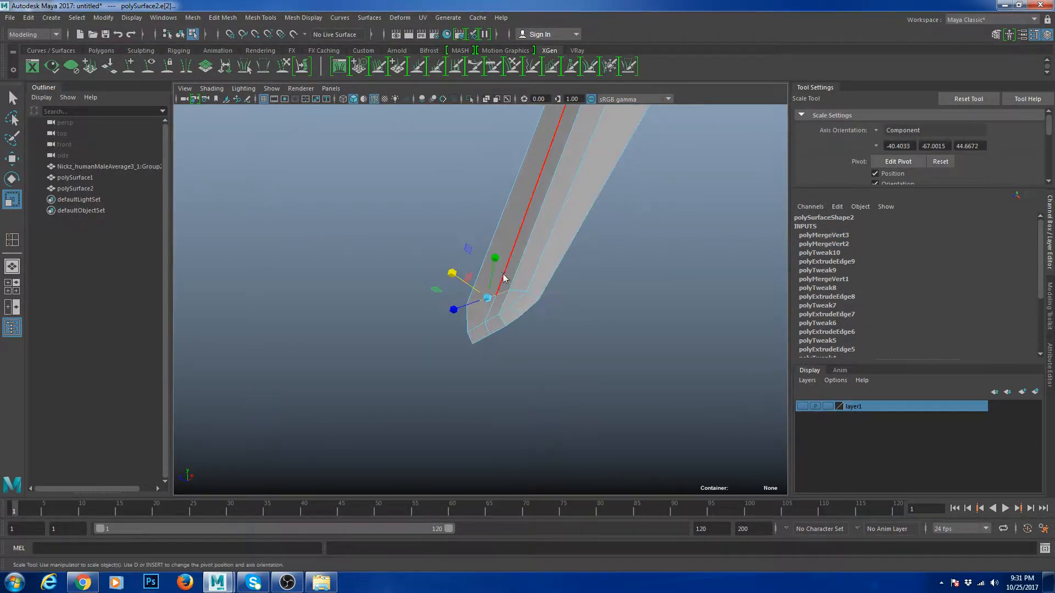
key(F8)
alt+drag(565, 207, 658, 231)
scroll(555, 312, up, 3)
right_drag(540, 327, 498, 332)
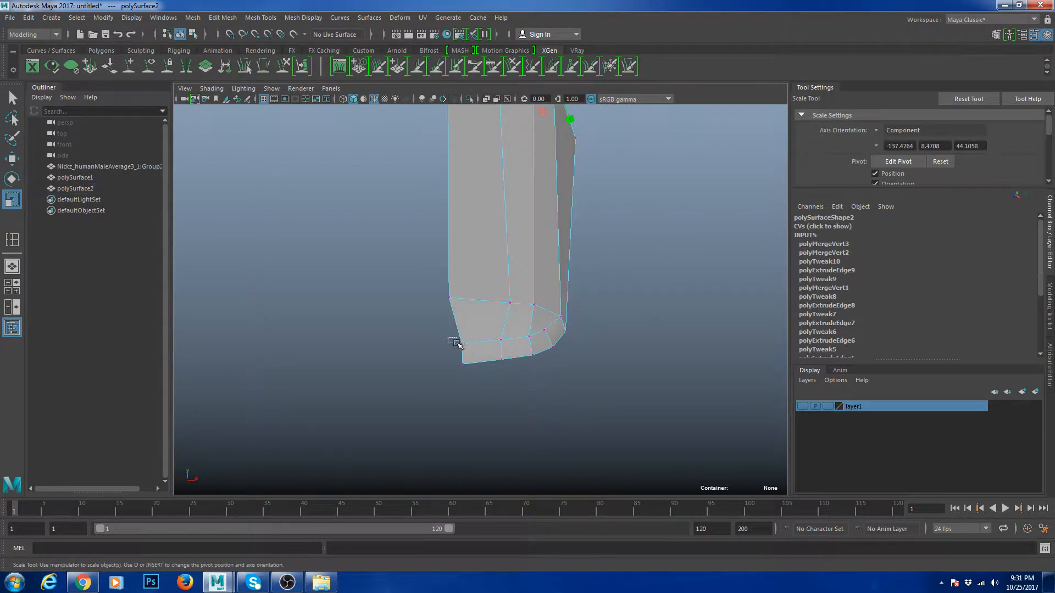
- Try nudging the two bottom-left vertices along world X, then undo the move
key(w)
drag(454, 337, 499, 379)
key(w)
drag(572, 305, 555, 329)
drag(511, 359, 512, 359)
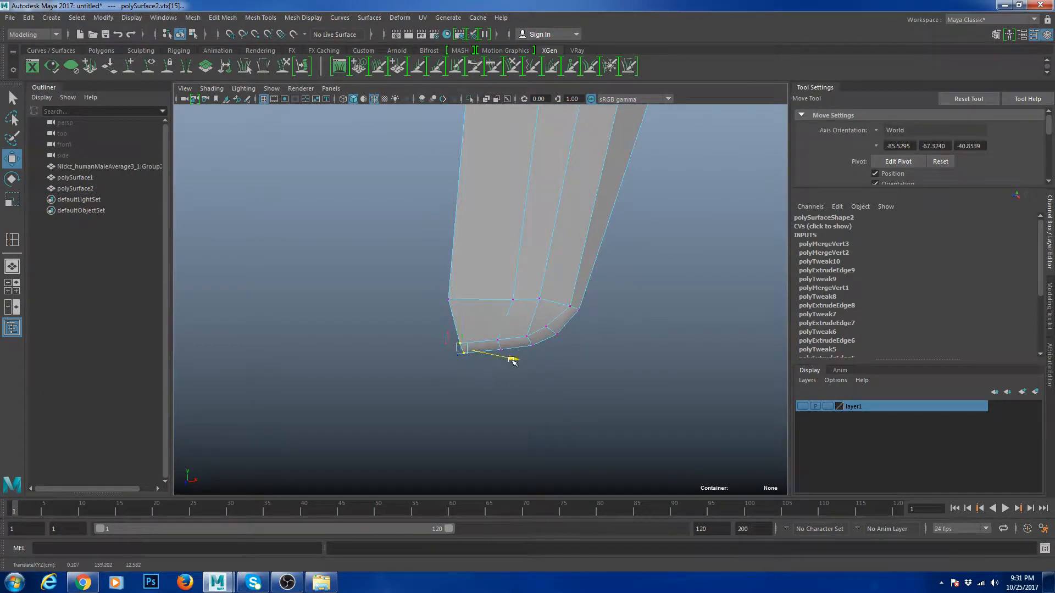
key(ctrl+z)
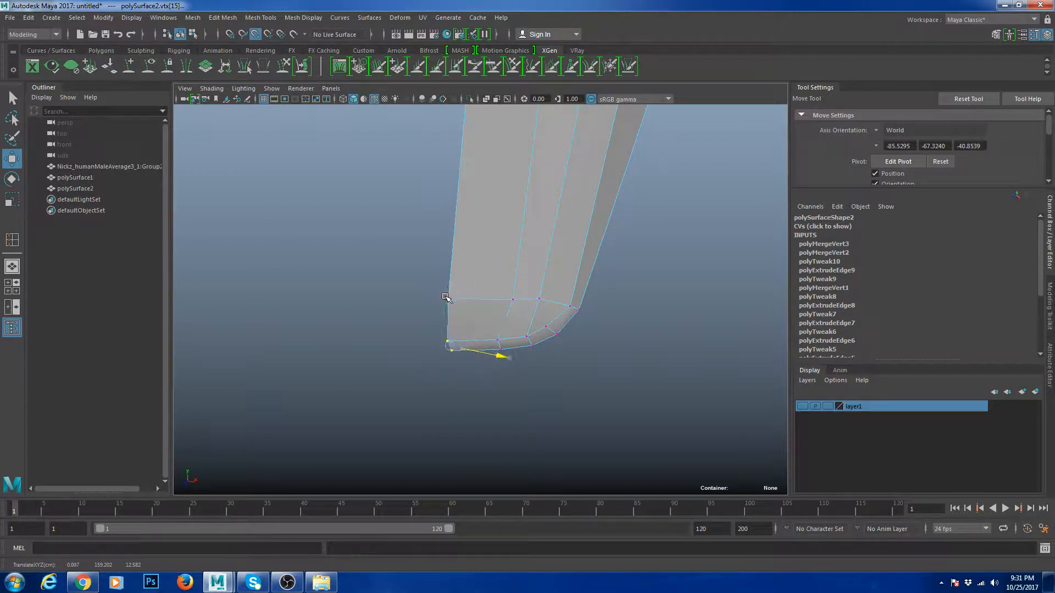
- Return to object mode, reselect the piece and reframe it in view
right_drag(487, 259, 528, 234)
click(600, 288)
alt+drag(601, 287, 497, 275)
click(497, 276)
scroll(633, 302, down, 4)
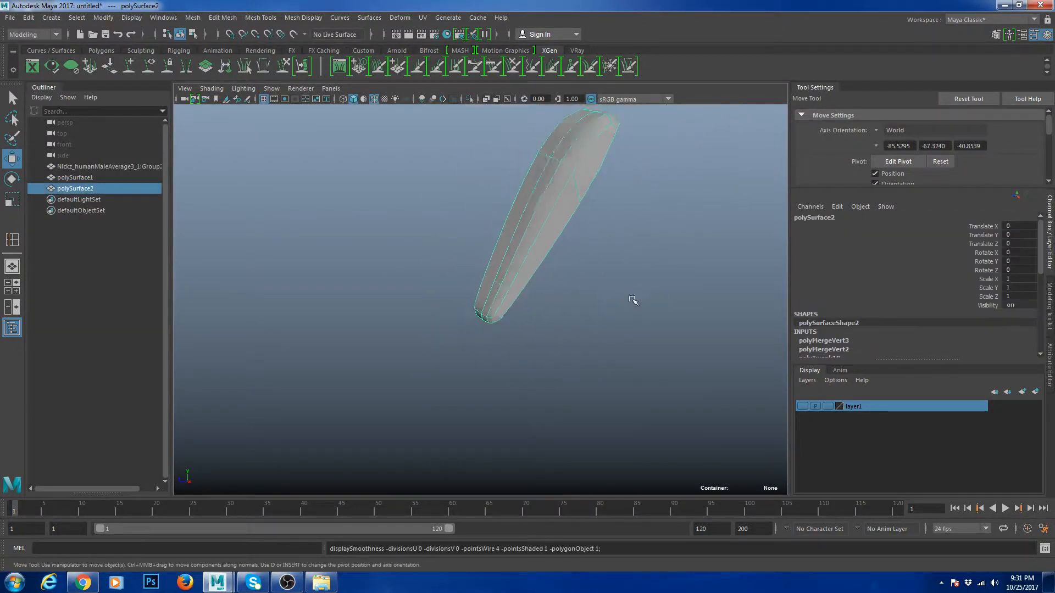
alt+middle_drag(633, 302, 567, 303)
alt+right_drag(567, 303, 632, 208)
- Insert two supporting edge loops near the lower beveled corner, redoing one misplaced loop
alt+drag(631, 207, 572, 243)
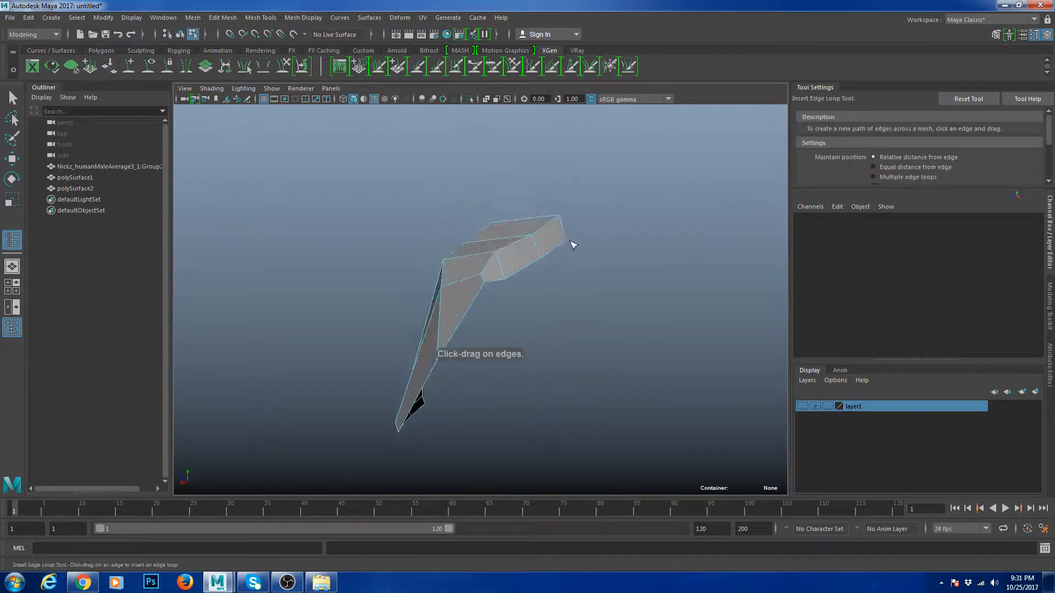
alt+right_drag(572, 242, 620, 330)
drag(528, 254, 500, 287)
key(ctrl+z)
alt+drag(501, 287, 592, 393)
click(555, 402)
- Pan and orbit the view to inspect the piece's lower end
scroll(542, 400, down, 5)
alt+middle_drag(591, 394, 600, 379)
scroll(600, 379, up, 4)
alt+drag(600, 379, 598, 363)
alt+middle_drag(599, 363, 543, 312)
scroll(542, 313, up, 2)
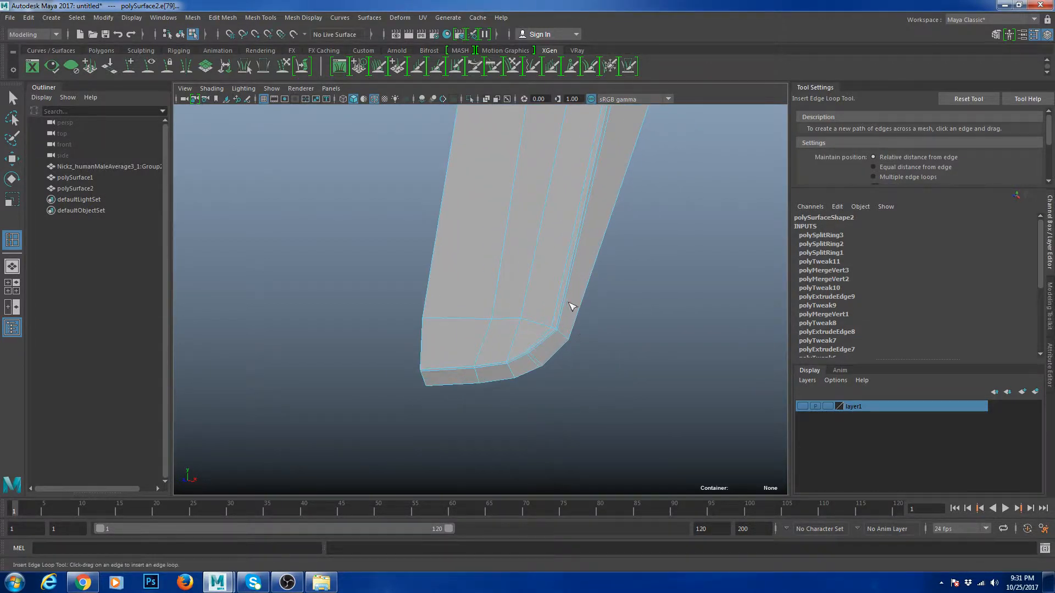
key(w)
right_drag(549, 234, 563, 207)
click(645, 278)
scroll(645, 278, down, 6)
alt+middle_drag(604, 251, 612, 313)
alt+drag(612, 313, 591, 312)
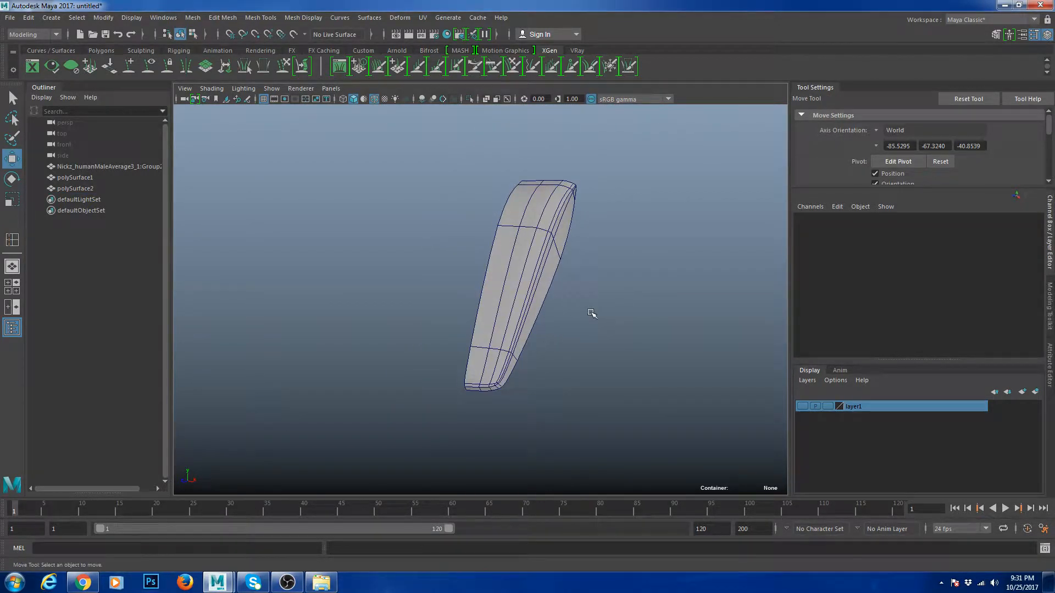
- Turn off the wireframe-on-shaded overlay and reselect the piece in cage display
key(alt+5)
alt+drag(614, 234, 598, 266)
scroll(583, 272, up, 4)
click(535, 289)
key(1)
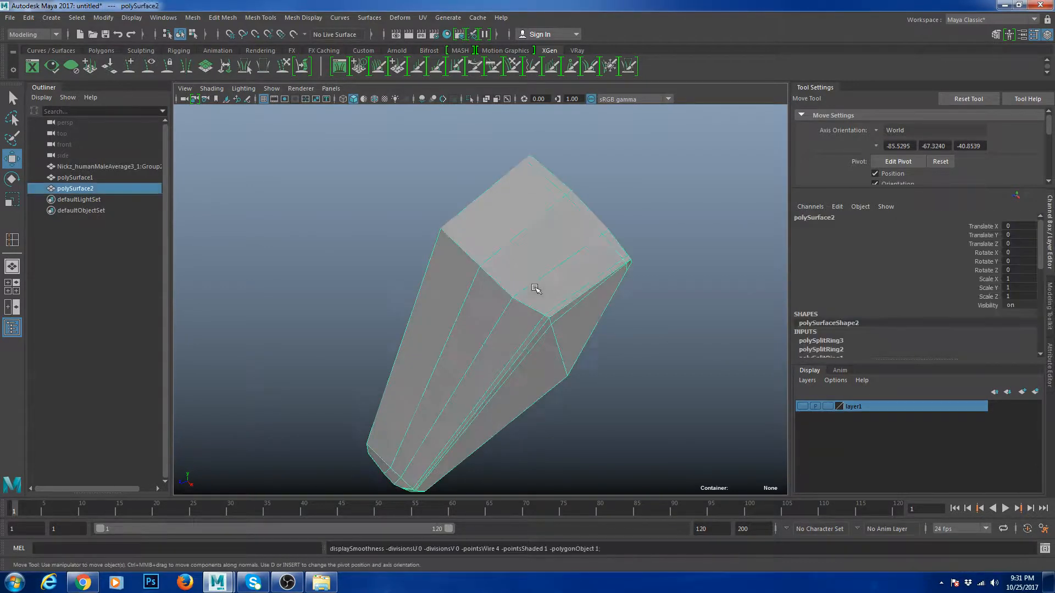
- Add two more edge loops beside the top corner and return to object mode
key(g)
click(555, 313)
click(544, 327)
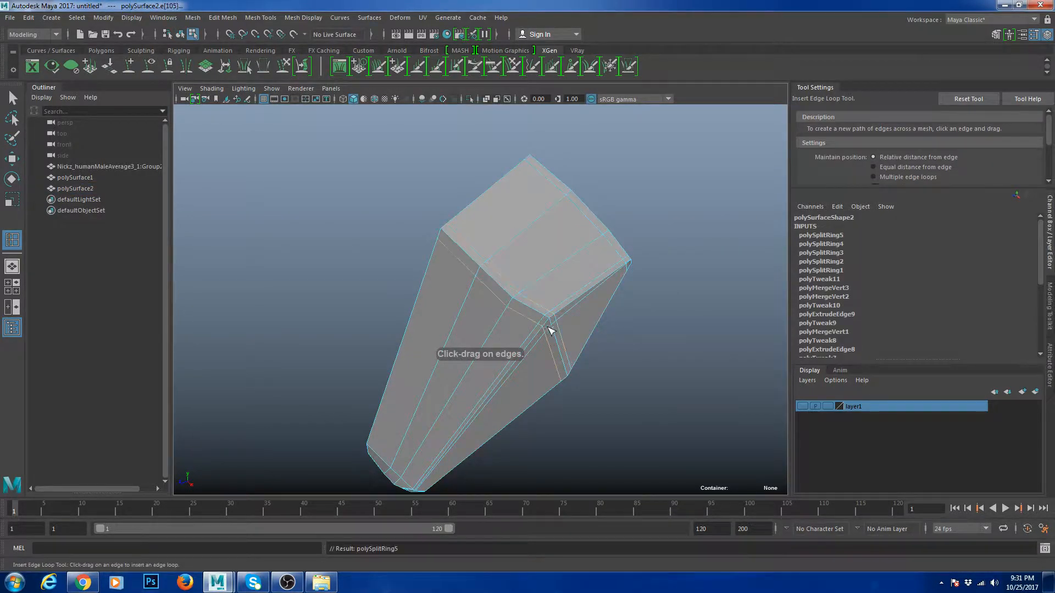
right_click(536, 272)
right_drag(536, 272, 593, 227)
- Preview the piece smoothed, then return to cage display with it standing upright
key(w)
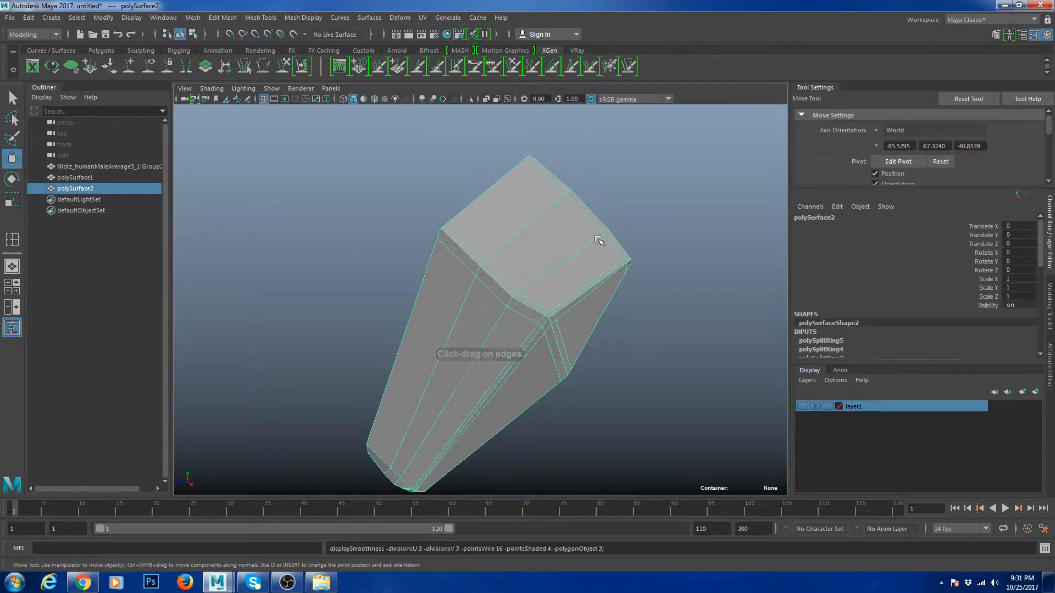
key(3)
click(637, 247)
scroll(578, 309, down, 4)
alt+drag(578, 309, 523, 324)
click(522, 324)
key(1)
drag(515, 282, 545, 311)
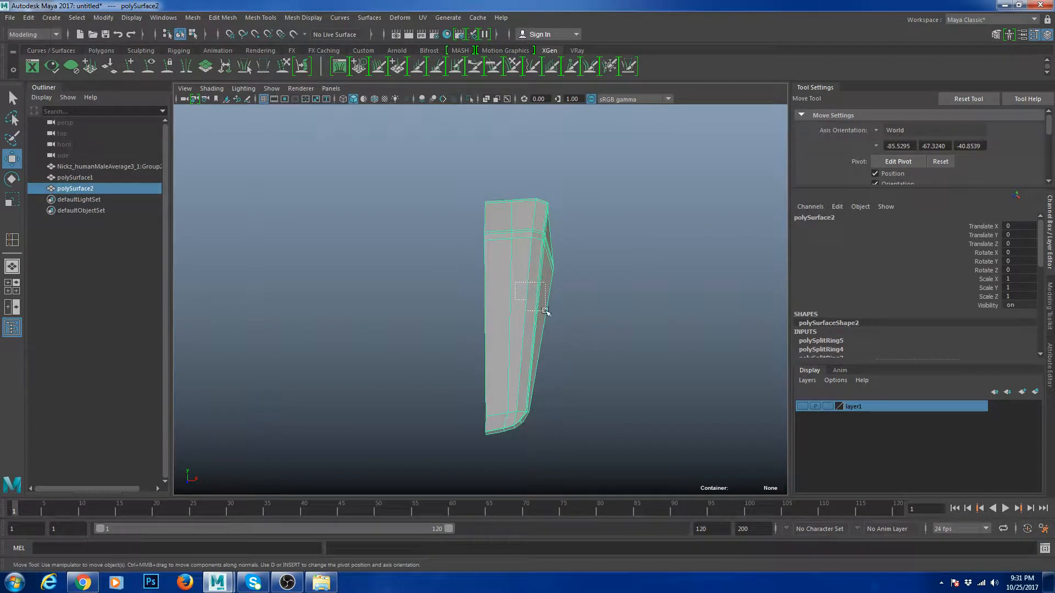
key(d)
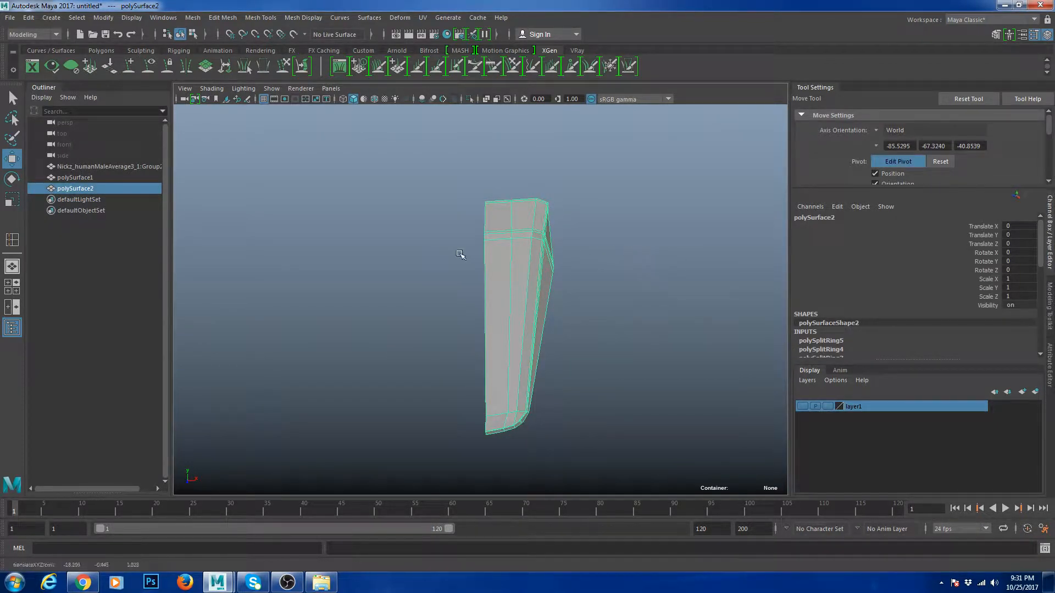
- Snap the piece's pivot onto its left inner edge
key(d)
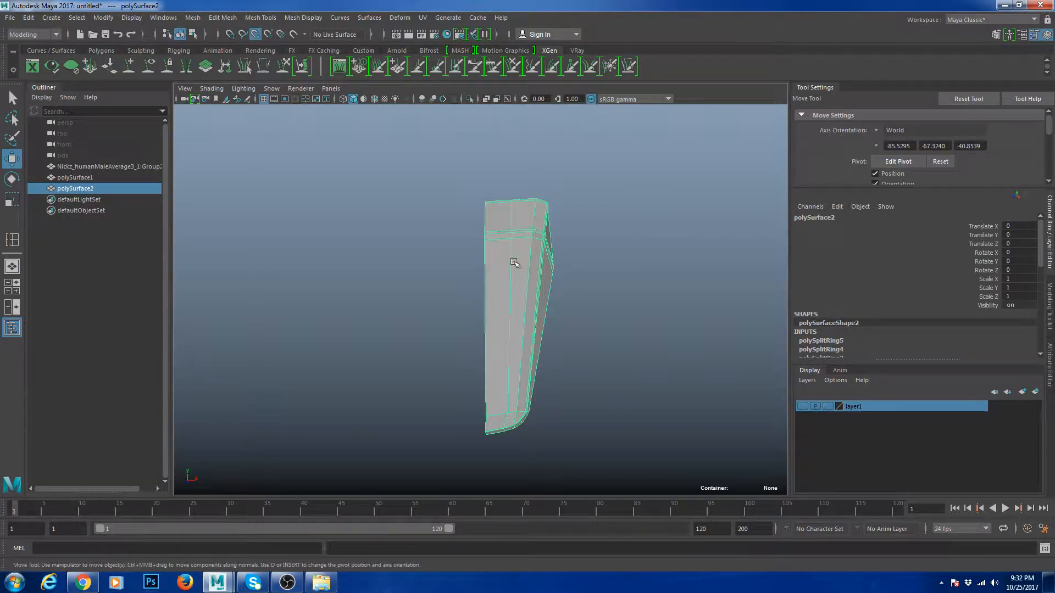
drag(513, 263, 471, 237)
key(ctrl+z)
key(d)
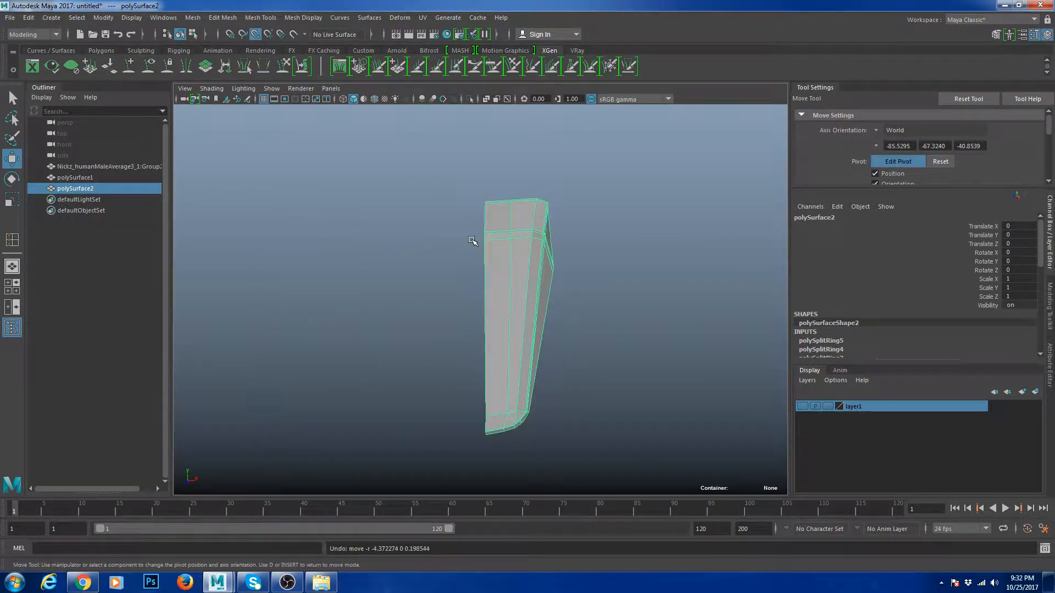
scroll(530, 264, up, 4)
key(ctrl+z)
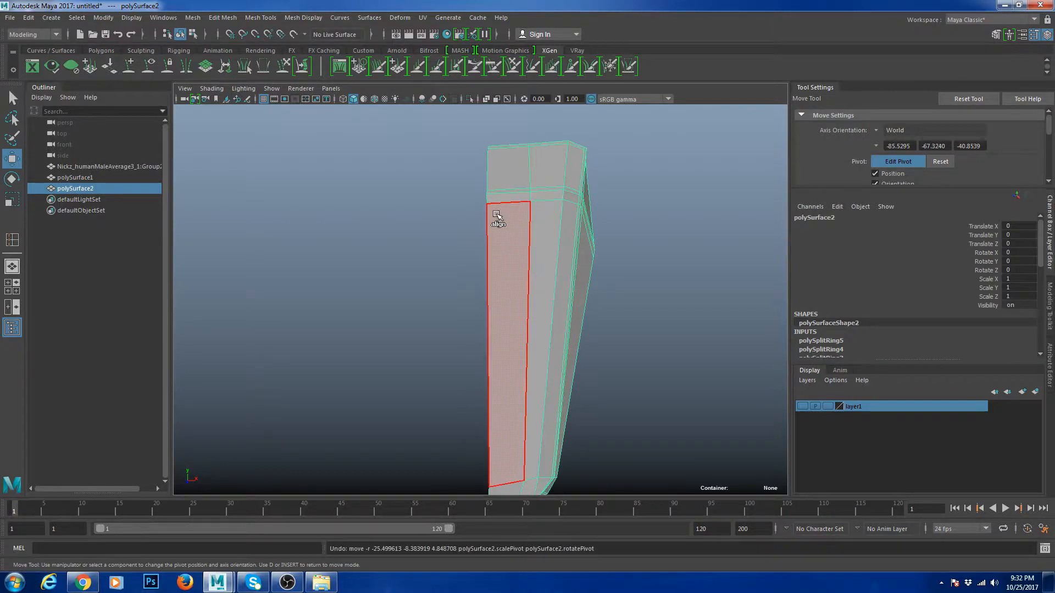
click(489, 207)
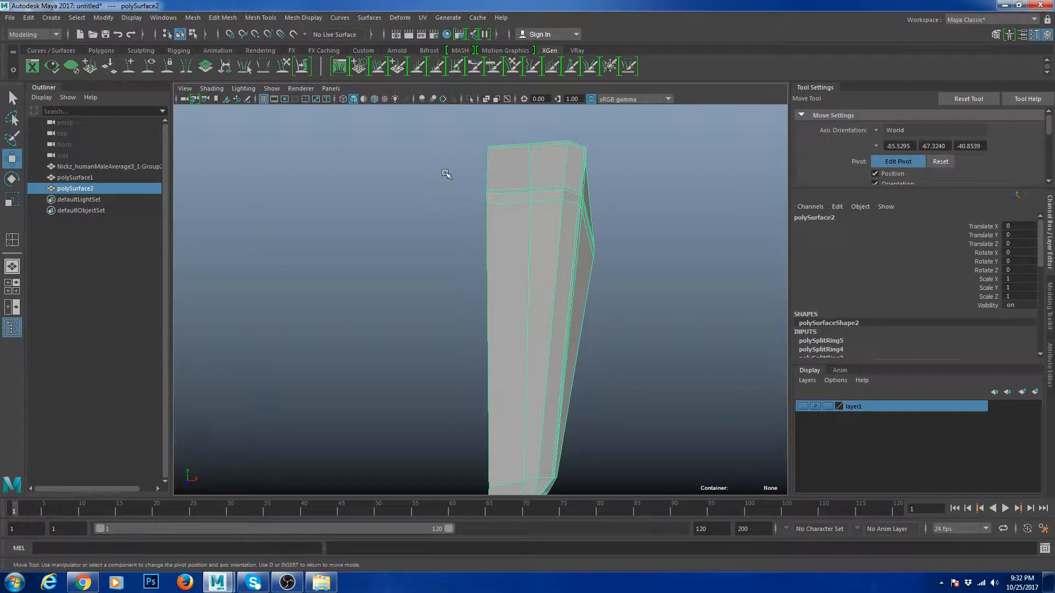
key(d)
- Test the new pivot with a move, undo it, and duplicate the piece
scroll(503, 183, down, 2)
middle_drag(505, 183, 526, 174)
key(ctrl+z)
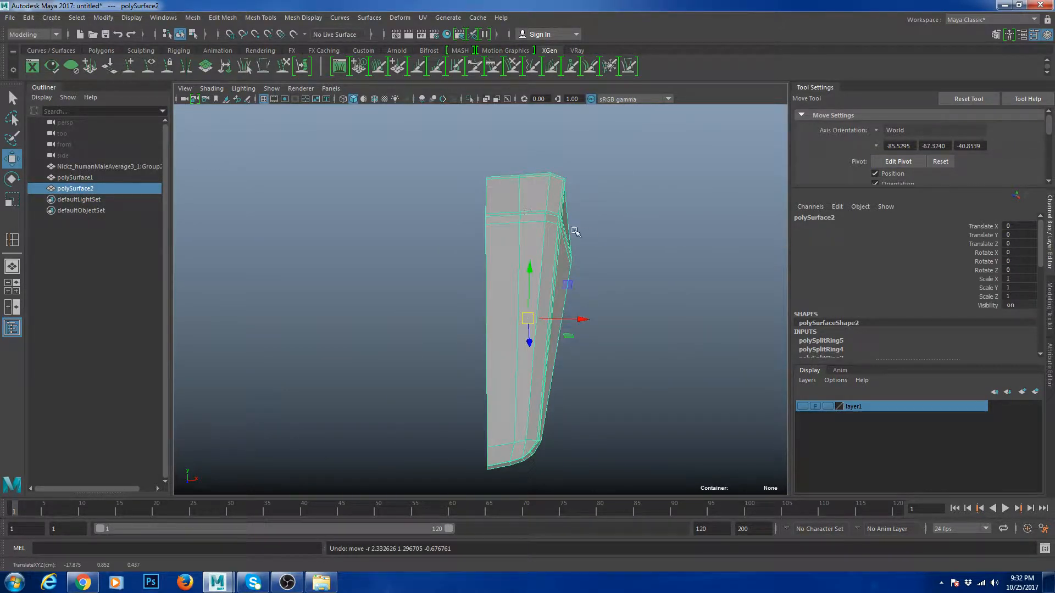
key(d)
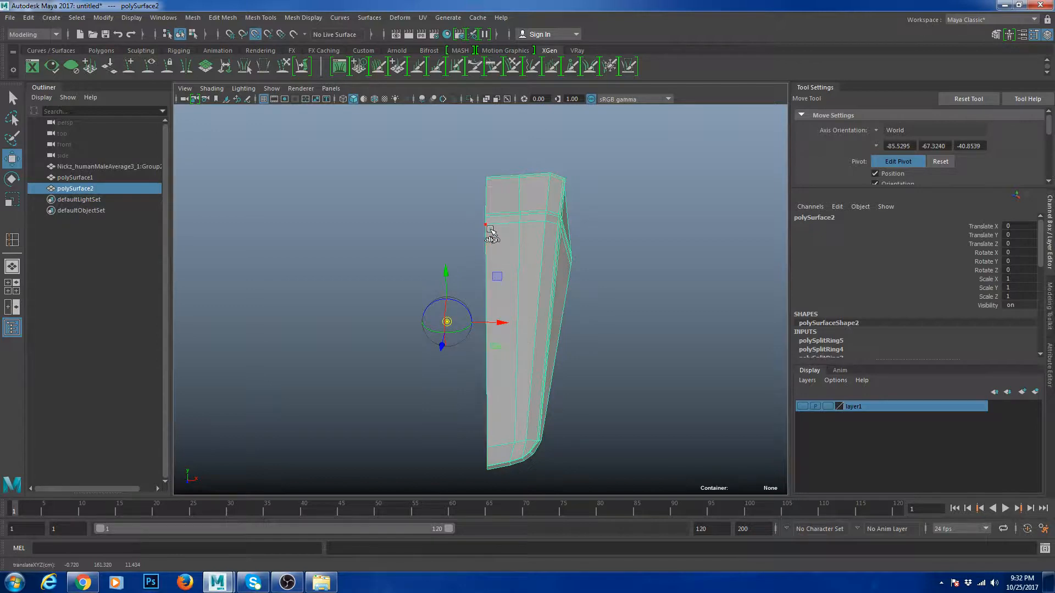
scroll(473, 227, down, 5)
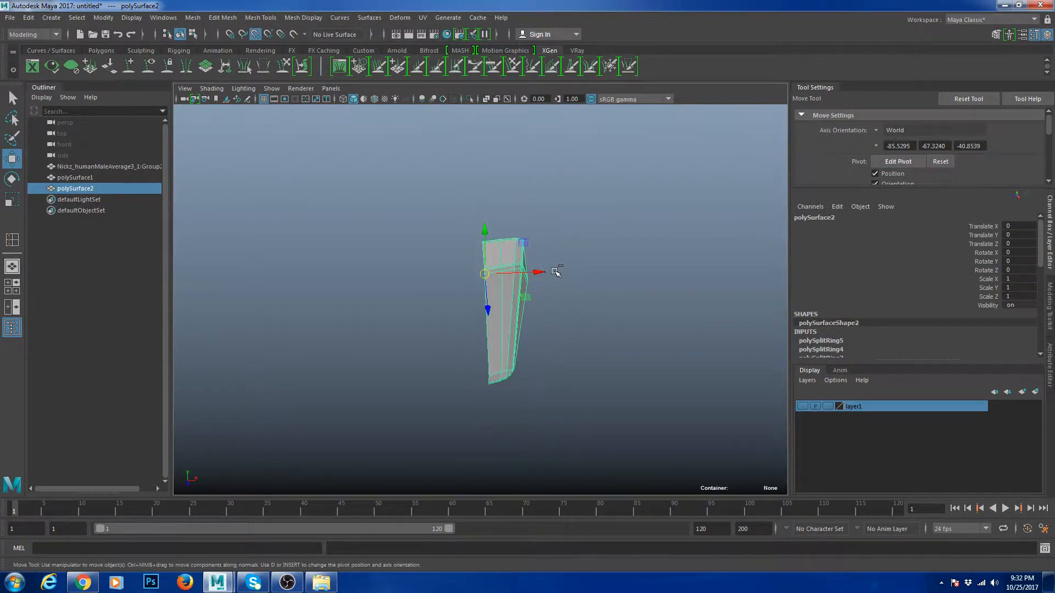
key(ctrl+d)
- Mirror the duplicate by setting its X scale to -1 in object space
key(r)
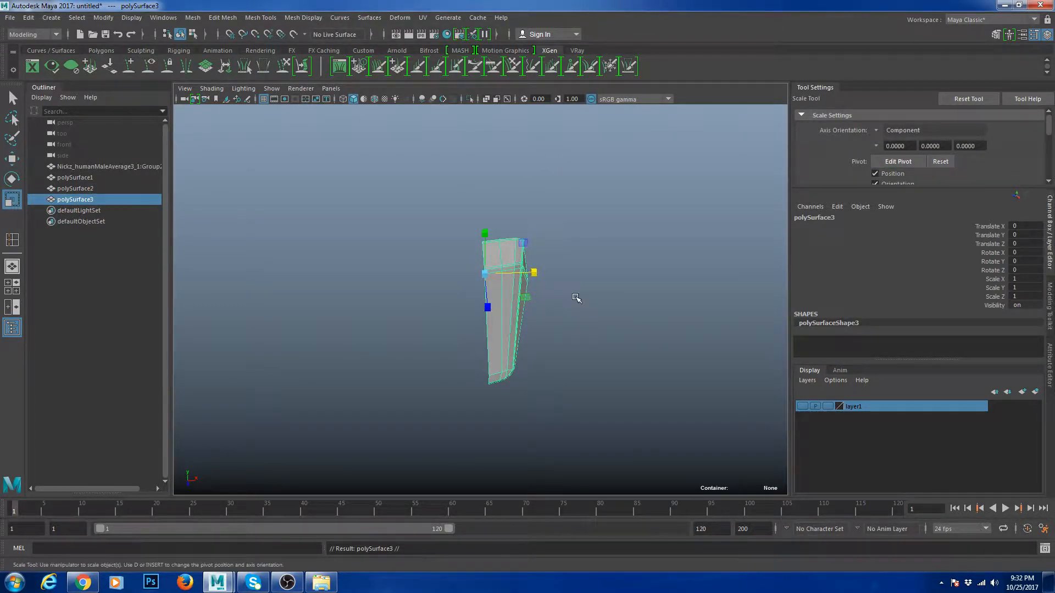
drag(533, 272, 440, 273)
key(ctrl+z)
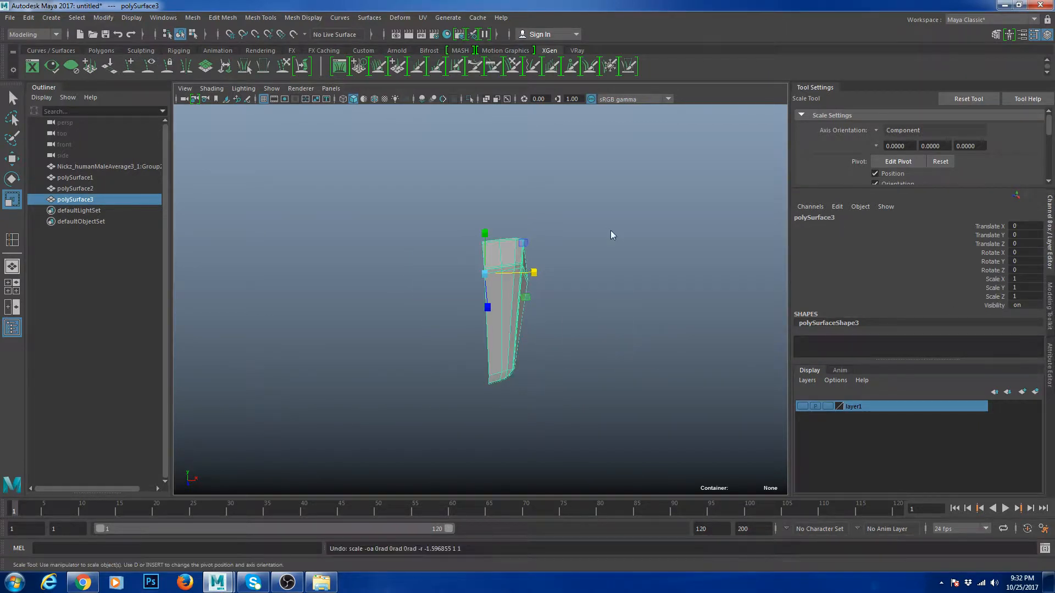
key(r)
drag(612, 232, 553, 213)
drag(535, 273, 420, 270)
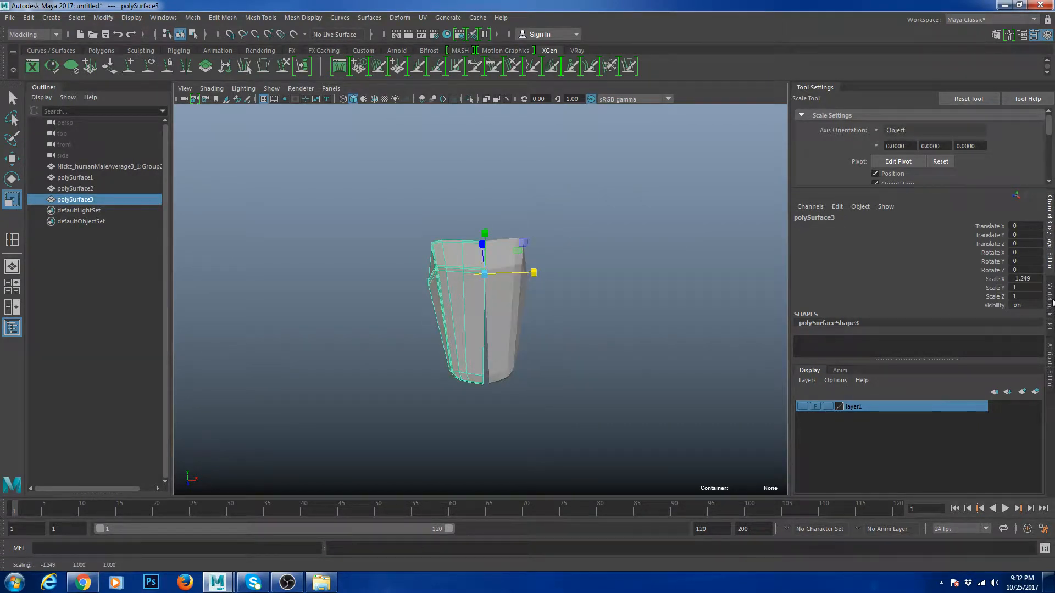
text(-1)
key(Return)
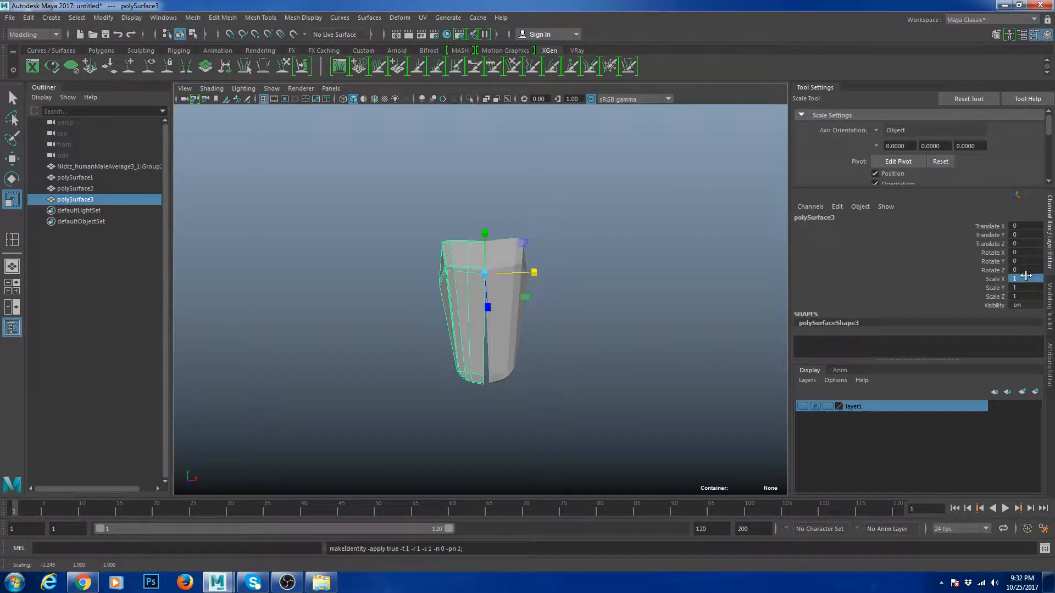
- Combine both halves into one mesh and merge the seam vertices at 0.01 threshold
click(765, 318)
drag(542, 278, 543, 278)
shift+right_drag(538, 272, 473, 229)
drag(404, 203, 651, 384)
shift+right_drag(598, 303, 563, 262)
scroll(555, 267, up, 5)
right_drag(501, 293, 501, 264)
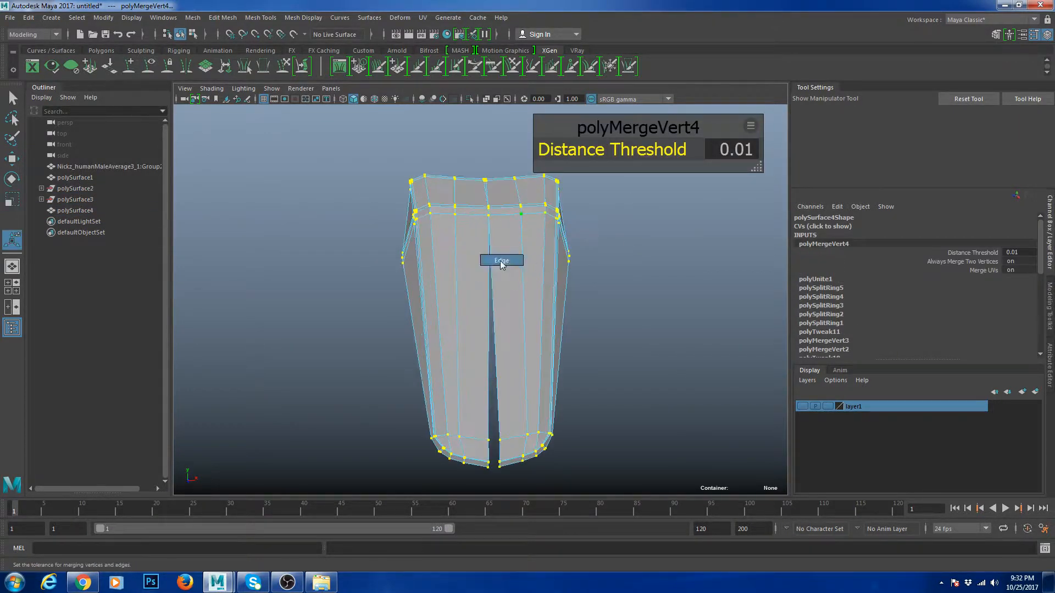
right_drag(462, 218, 515, 202)
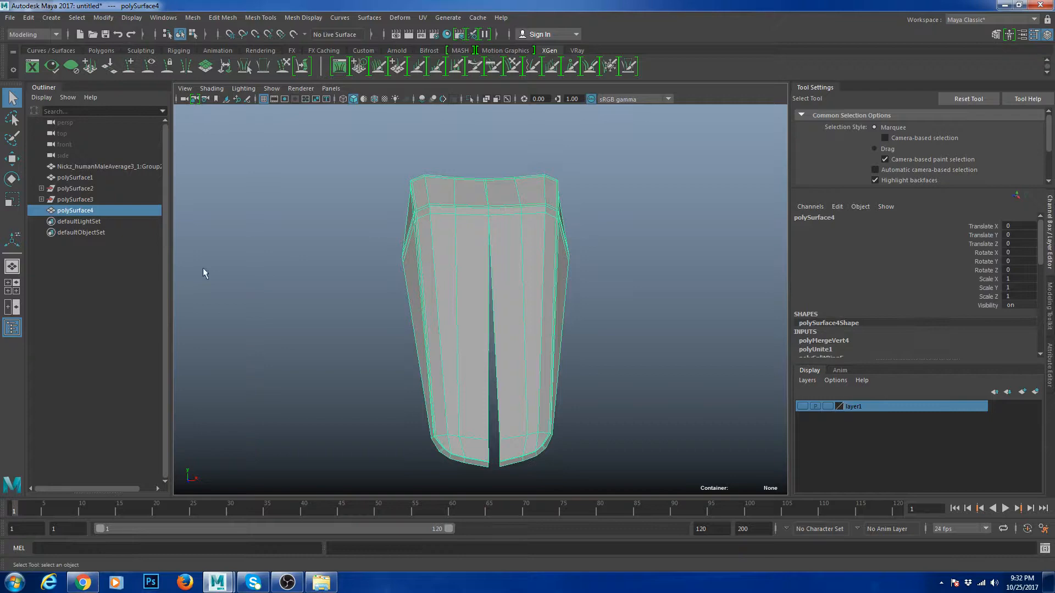
- Isolate the block alone in an enlarged wireframe view, in vertex mode
click(11, 286)
key(ctrl+1)
key(f)
key(space)
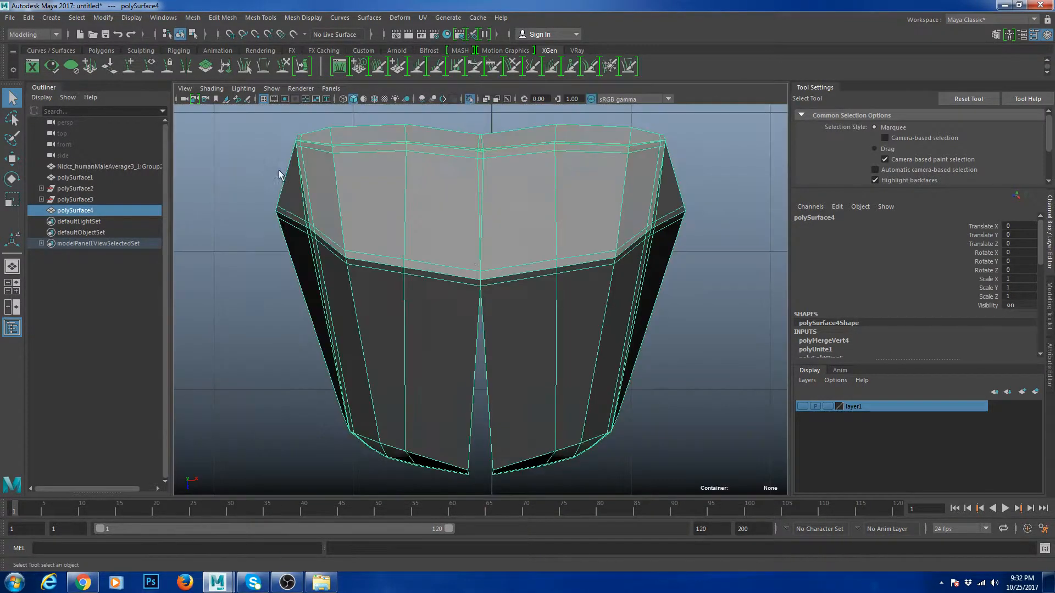
scroll(473, 249, down, 8)
right_drag(473, 252, 439, 256)
scroll(511, 308, up, 6)
key(4)
- Scale the split centre vertices onto the centre line, merge them, and nudge the block in X
drag(470, 197, 470, 336)
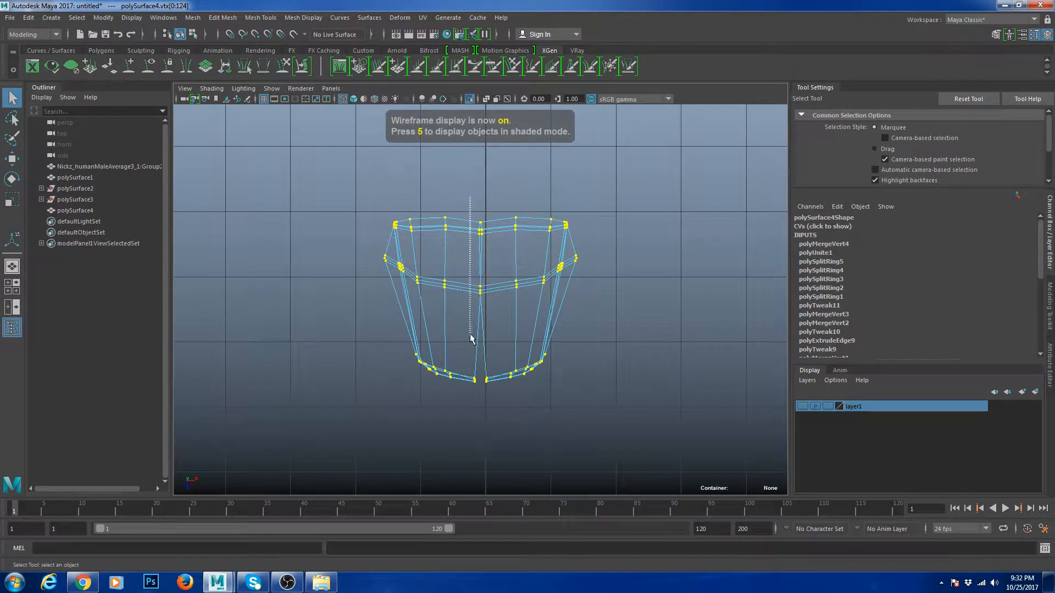
drag(489, 402, 489, 402)
key(r)
scroll(573, 322, up, 1)
drag(529, 304, 400, 321)
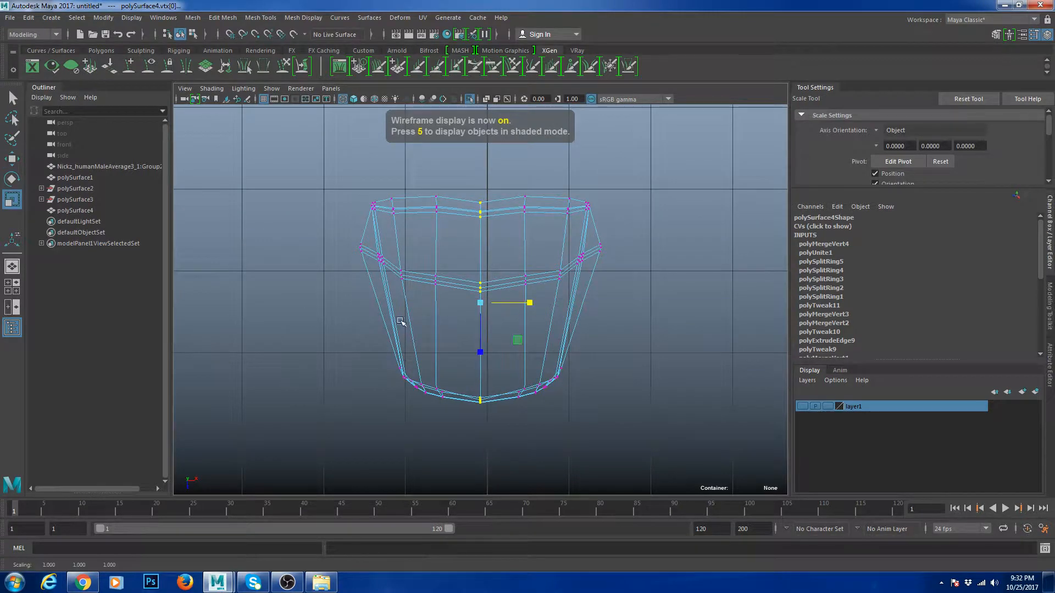
shift+right_drag(620, 216, 670, 158)
right_drag(548, 212, 577, 190)
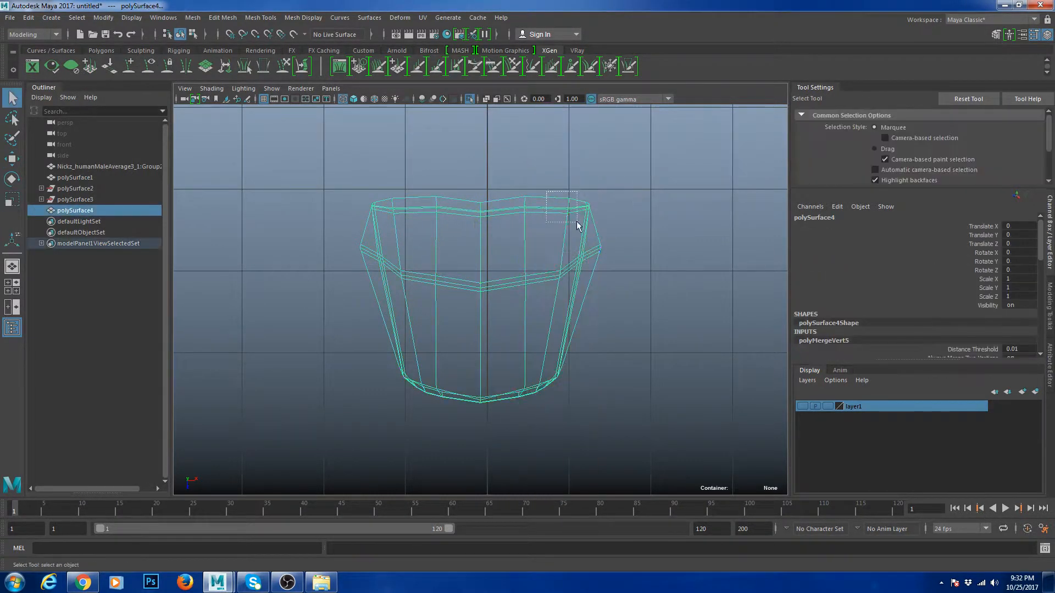
key(w)
drag(538, 300, 542, 301)
- Select one edge loop around the block and delete it
key(space)
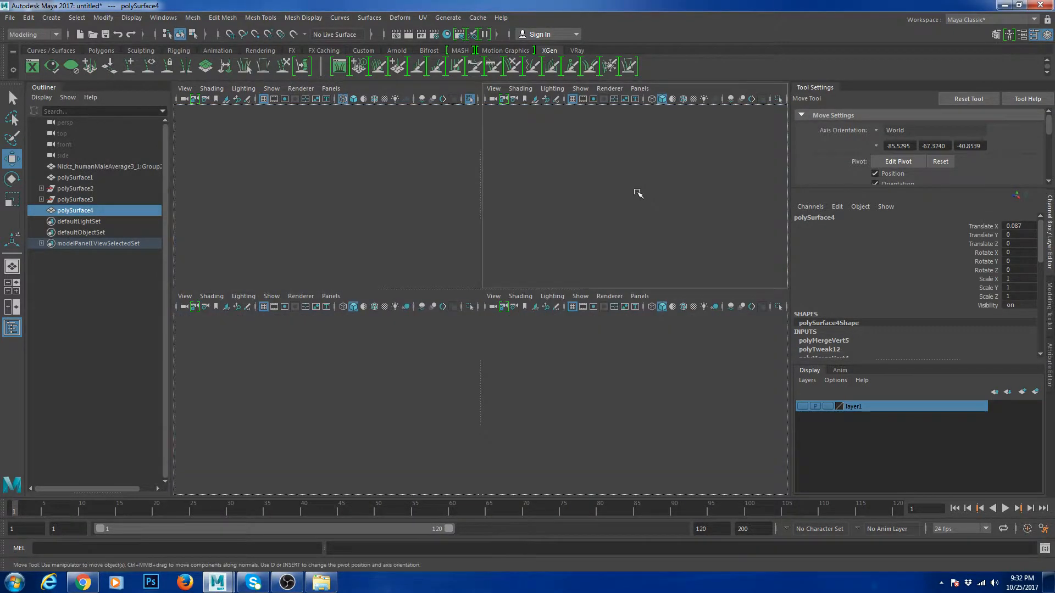
key(space)
scroll(548, 235, up, 5)
alt+drag(519, 211, 619, 263)
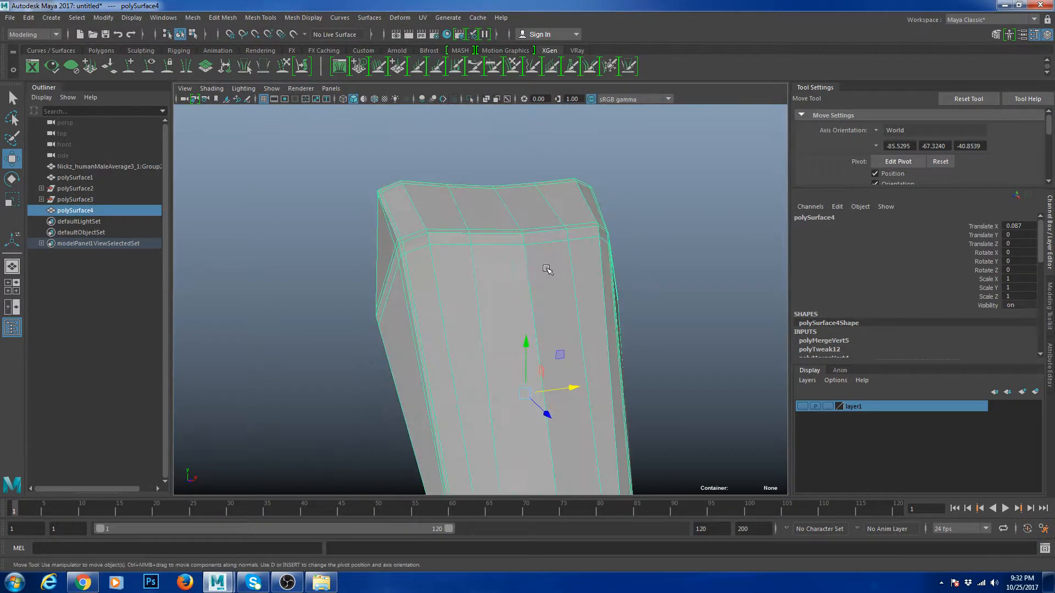
right_drag(549, 269, 548, 234)
double_click(527, 268)
shift+right_drag(626, 212, 576, 224)
- Reselect the whole block and check it with a brief smooth preview
alt+drag(566, 230, 519, 279)
right_drag(512, 236, 573, 222)
scroll(572, 246, down, 5)
alt+drag(571, 247, 496, 244)
right_drag(496, 243, 556, 226)
key(3)
key(1)
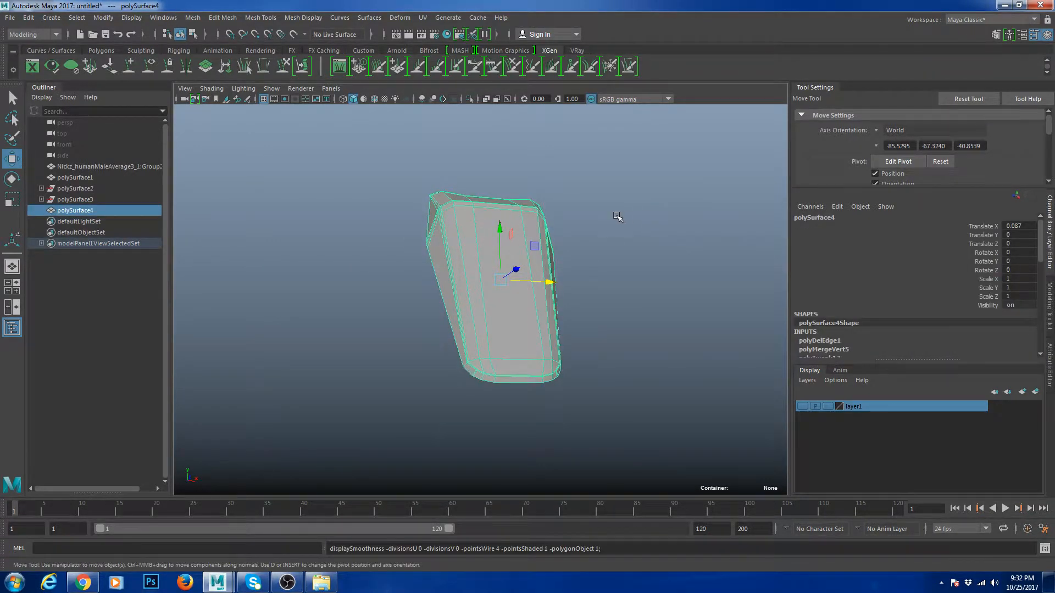
shift+right_drag(637, 191, 632, 198)
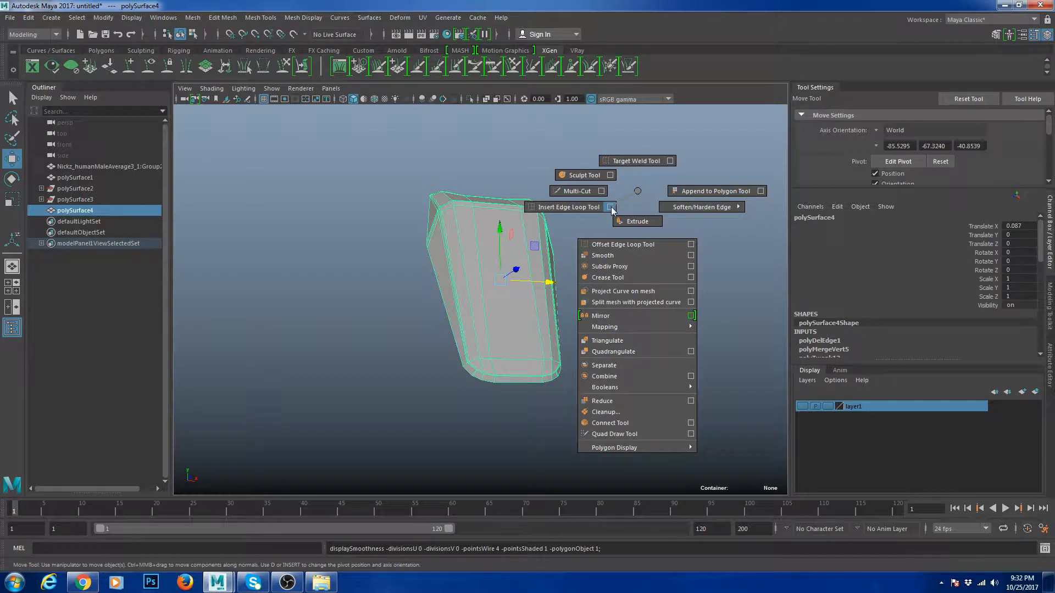
- Insert multiple lengthwise edge loops along the block's front and preview it smoothed
click(610, 207)
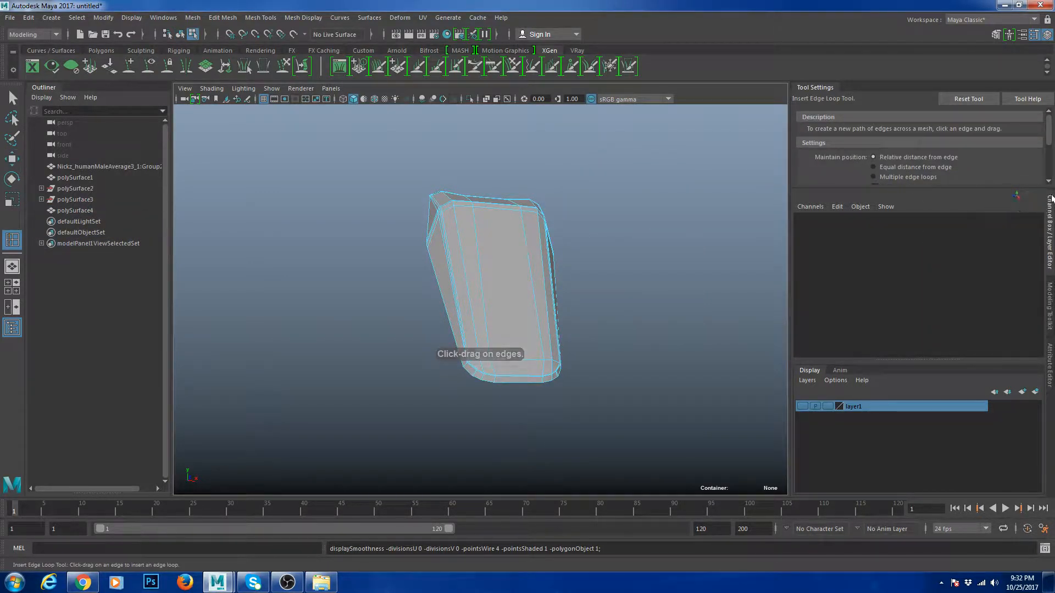
drag(1043, 189, 1043, 280)
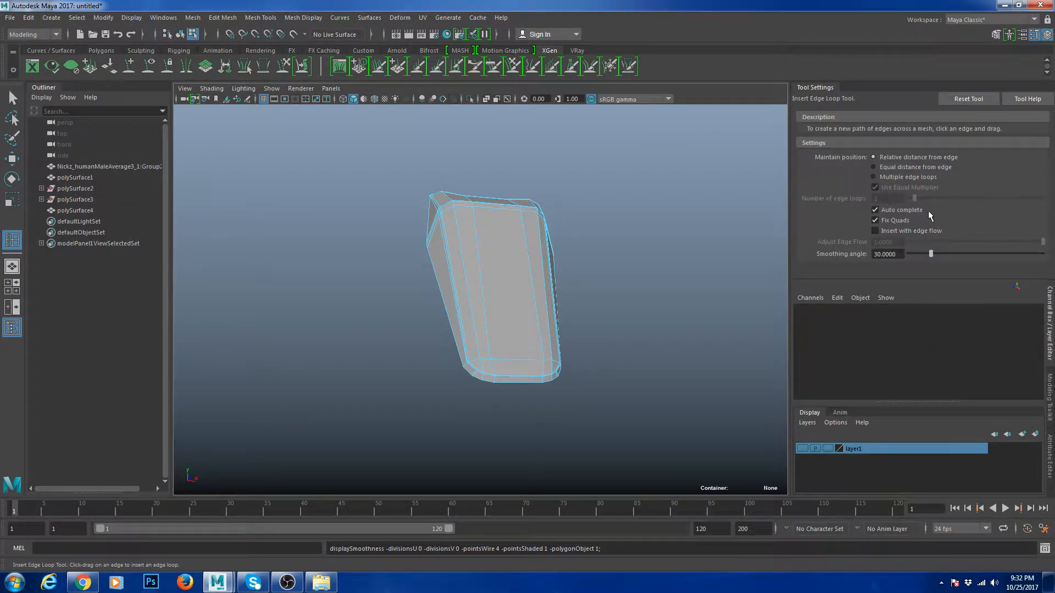
click(513, 204)
alt+drag(551, 231, 499, 219)
key(w)
right_drag(499, 219, 544, 190)
key(3)
click(674, 256)
alt+drag(674, 257, 522, 275)
- Select the misplaced edge loops on the block's front and delete them
click(510, 309)
key(1)
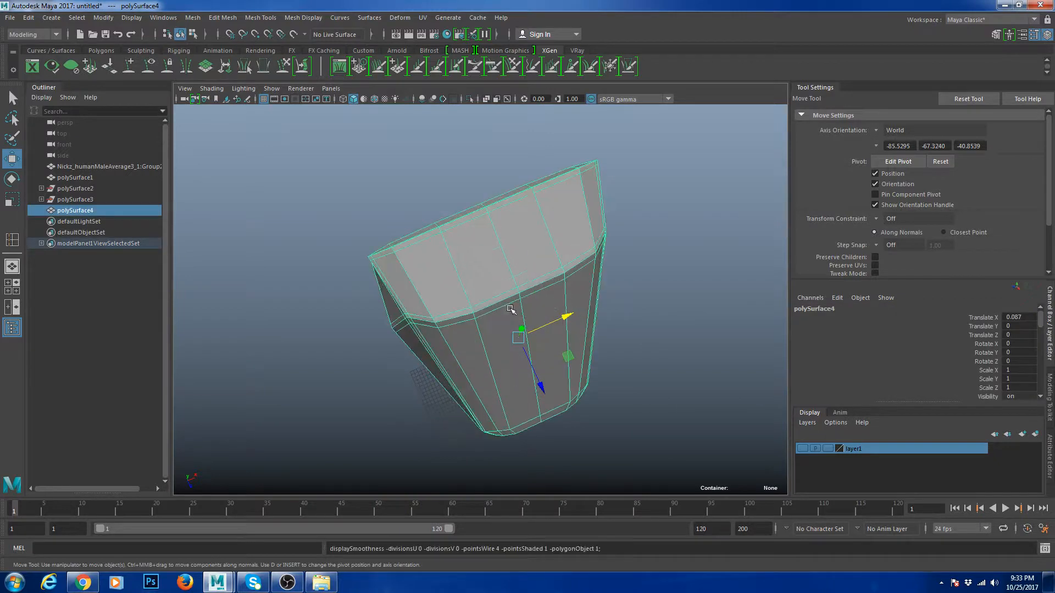
key(F10)
click(479, 324)
shift+double_click(558, 296)
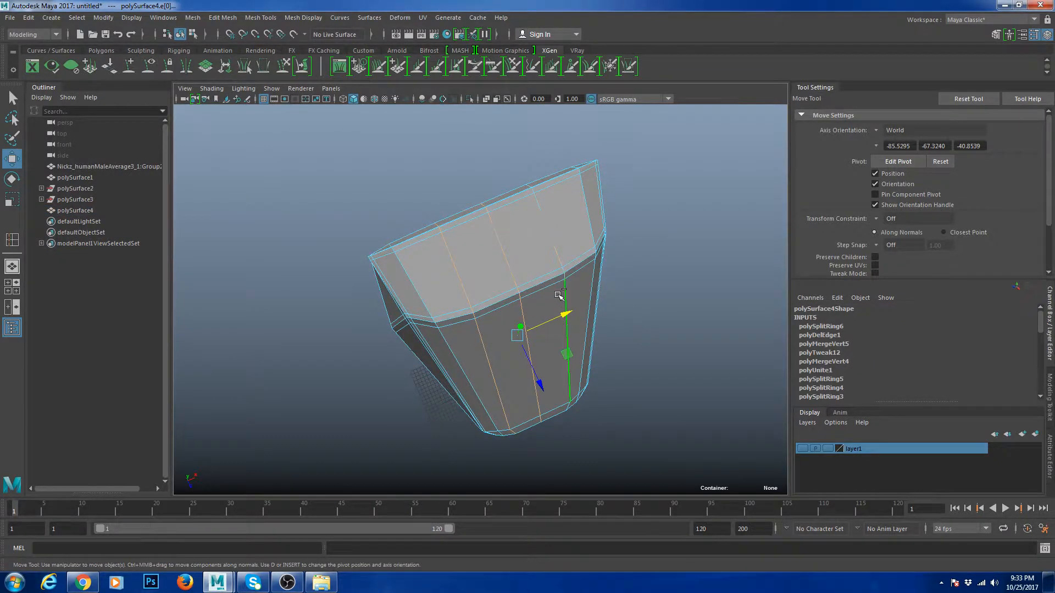
alt+drag(635, 258, 535, 256)
right_drag(534, 255, 560, 207)
scroll(571, 236, down, 4)
alt+drag(571, 236, 588, 269)
click(593, 275)
click(506, 267)
key(f)
- Insert two more lengthwise edge loops, one down the middle, using relative distance placement
shift+right_drag(581, 298, 555, 381)
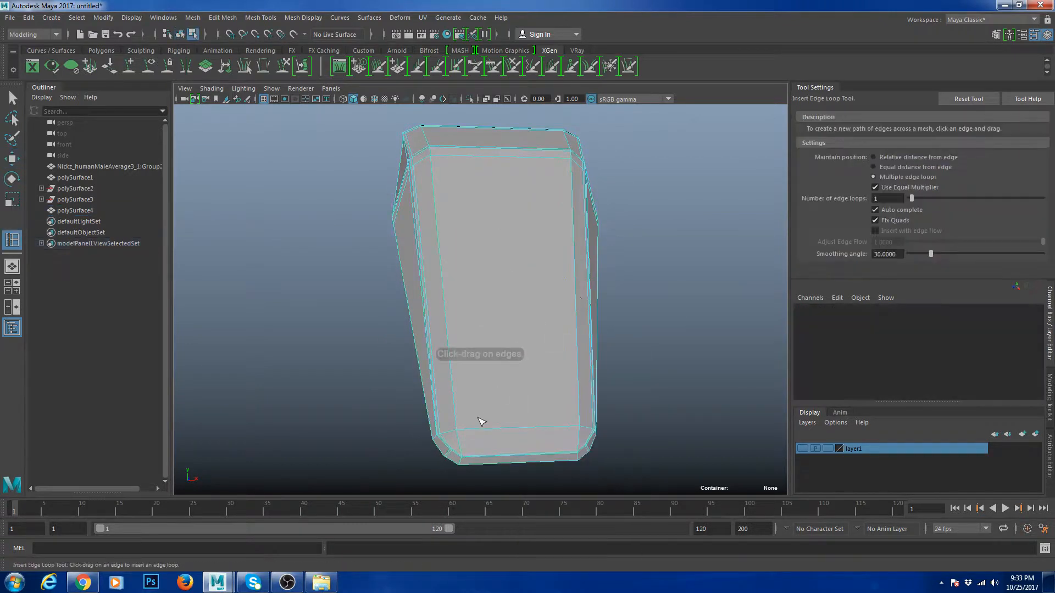
drag(476, 431, 467, 433)
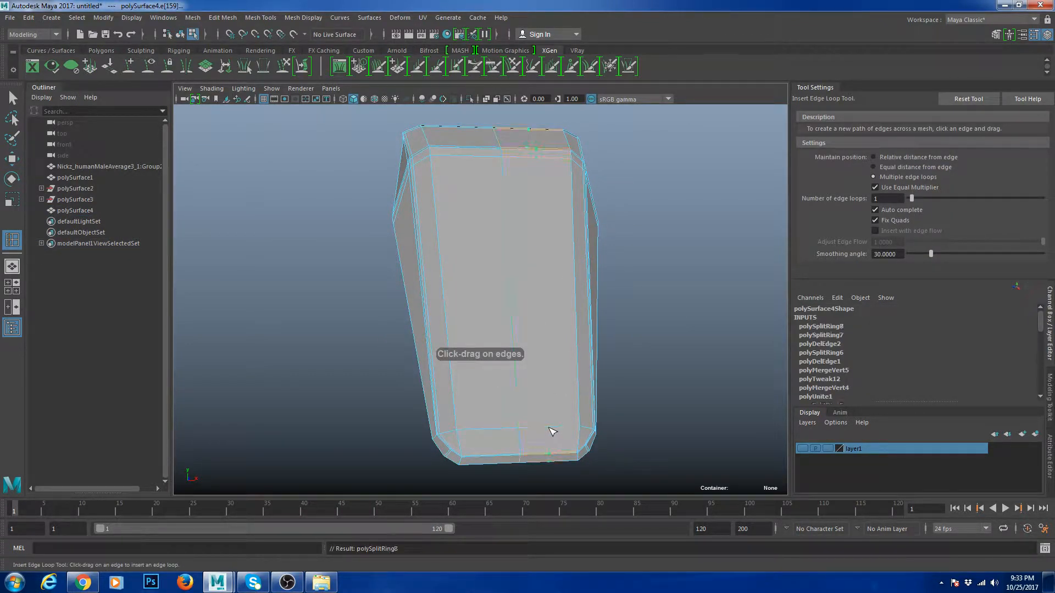
click(505, 431)
alt+middle_drag(530, 407, 485, 360)
click(968, 99)
scroll(582, 306, up, 3)
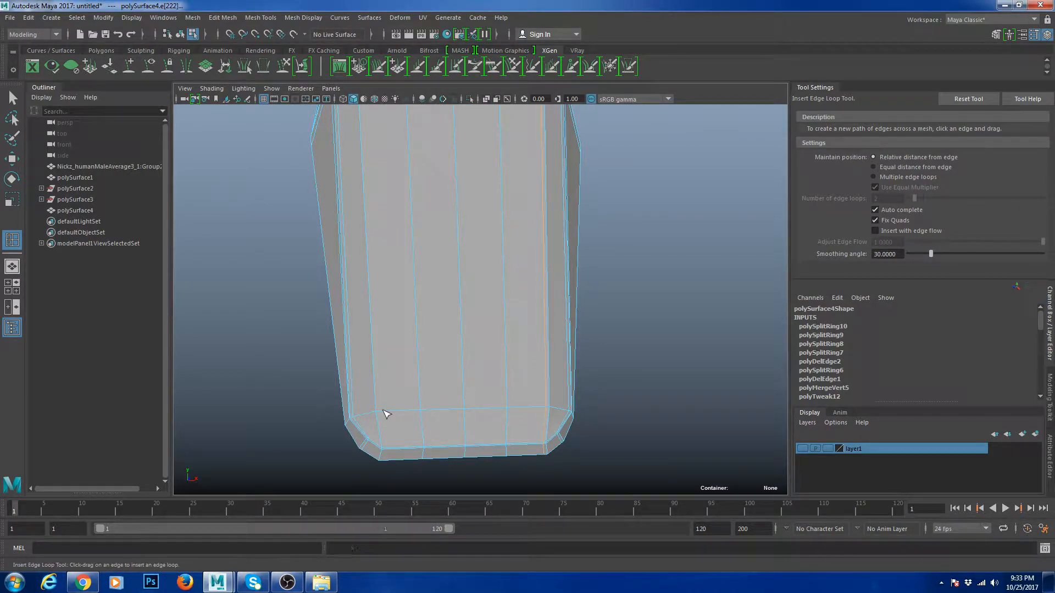
scroll(399, 395, down, 5)
- Preview the block smoothed and orbit around it to inspect the new loops
alt+drag(404, 351, 476, 311)
key(w)
right_drag(476, 311, 511, 199)
key(3)
click(612, 247)
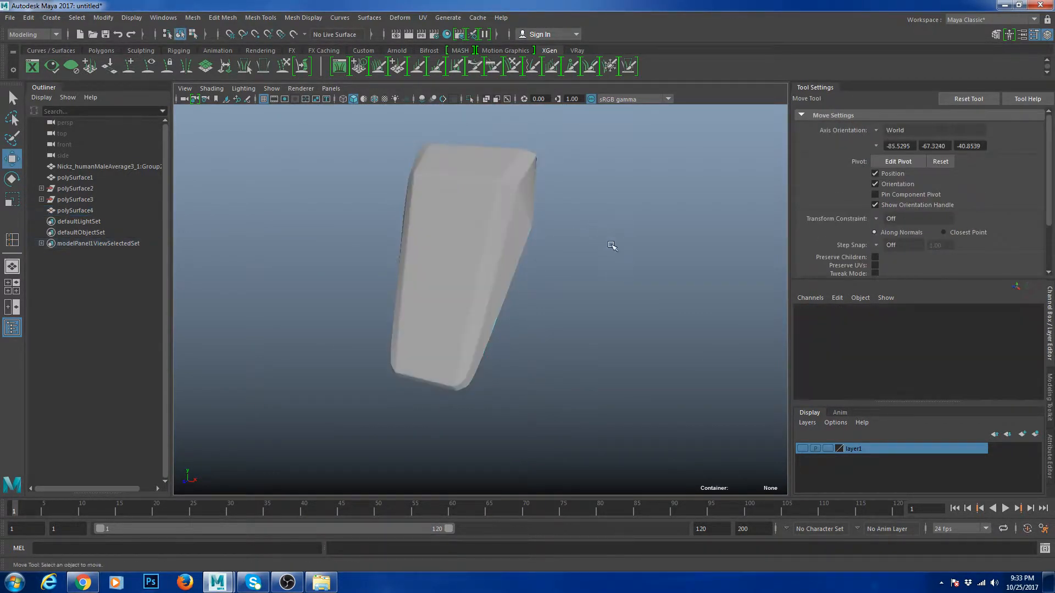
alt+drag(612, 248, 608, 273)
alt+drag(462, 299, 451, 237)
click(508, 256)
click(591, 266)
alt+drag(591, 266, 476, 252)
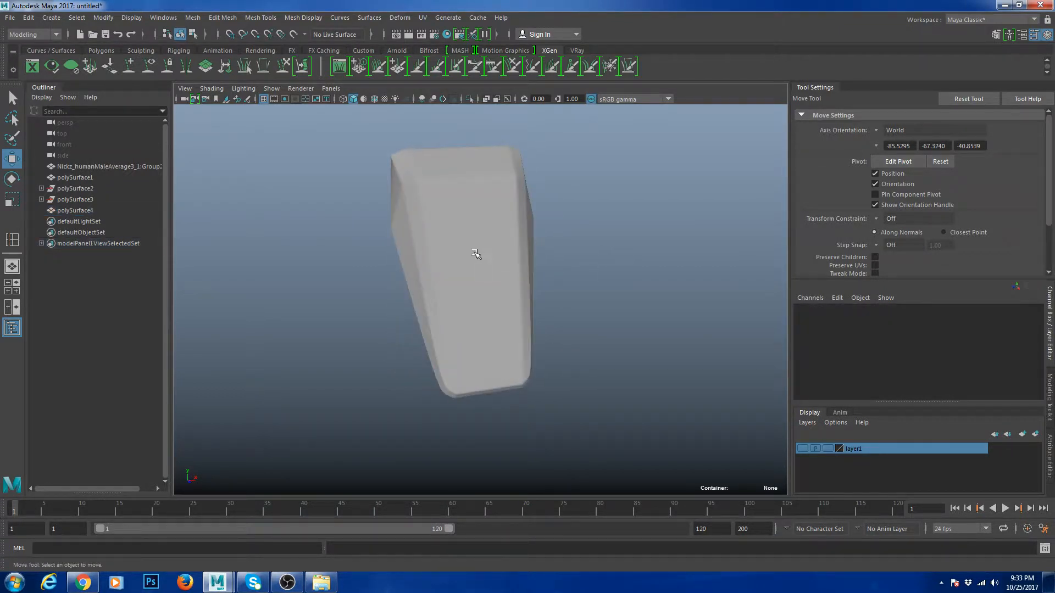
click(477, 251)
scroll(480, 249, up, 4)
- Insert two crosswise edge loops near the upper and lower front of the block
scroll(527, 219, down, 4)
alt+drag(528, 219, 508, 233)
right_drag(475, 212, 473, 252)
click(452, 237)
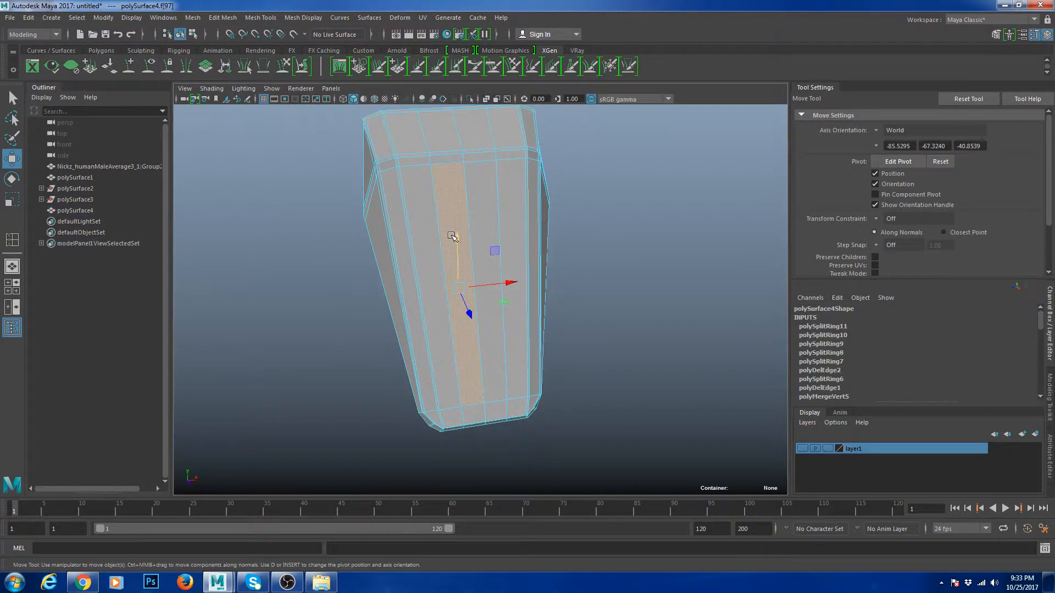
shift+click(490, 209)
right_drag(460, 197, 496, 180)
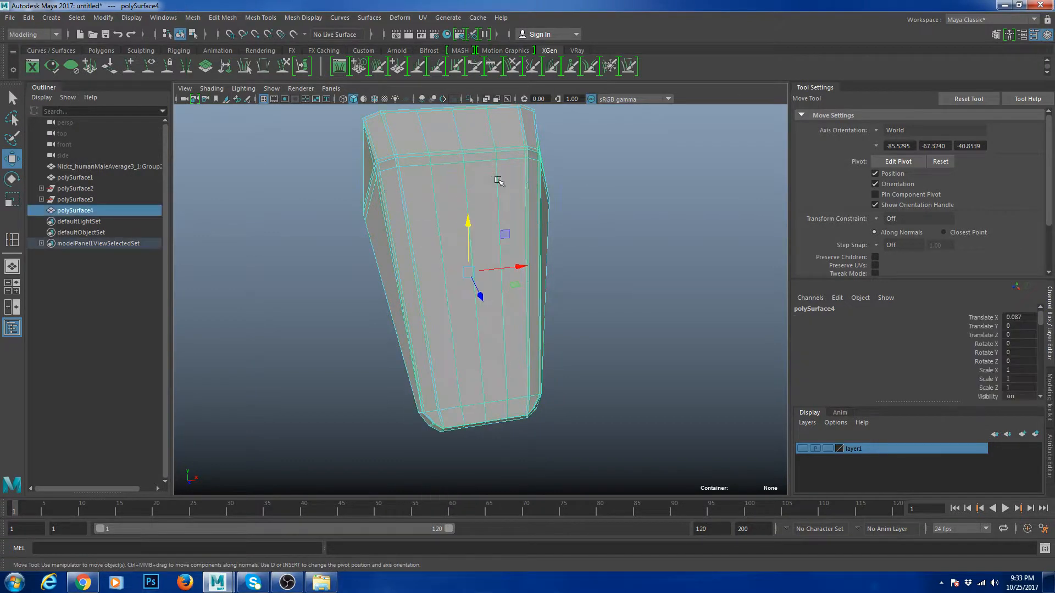
key(g)
click(503, 202)
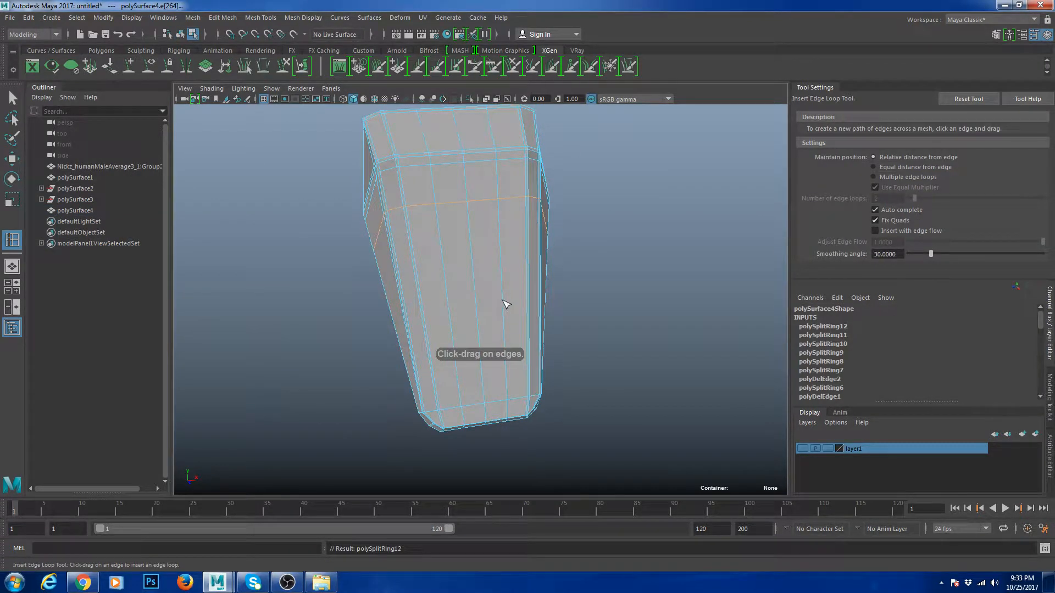
click(504, 344)
key(w)
right_drag(506, 316, 504, 352)
- Extrude the central front faces twice, pushing them inward to Local Translate Z -0.547
click(463, 257)
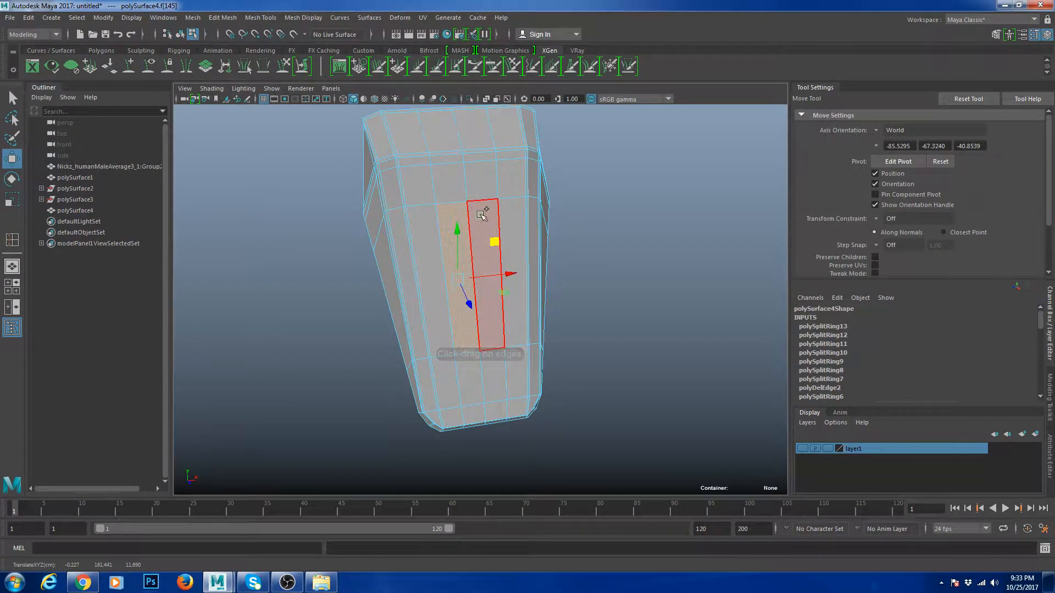
key(ctrl+e)
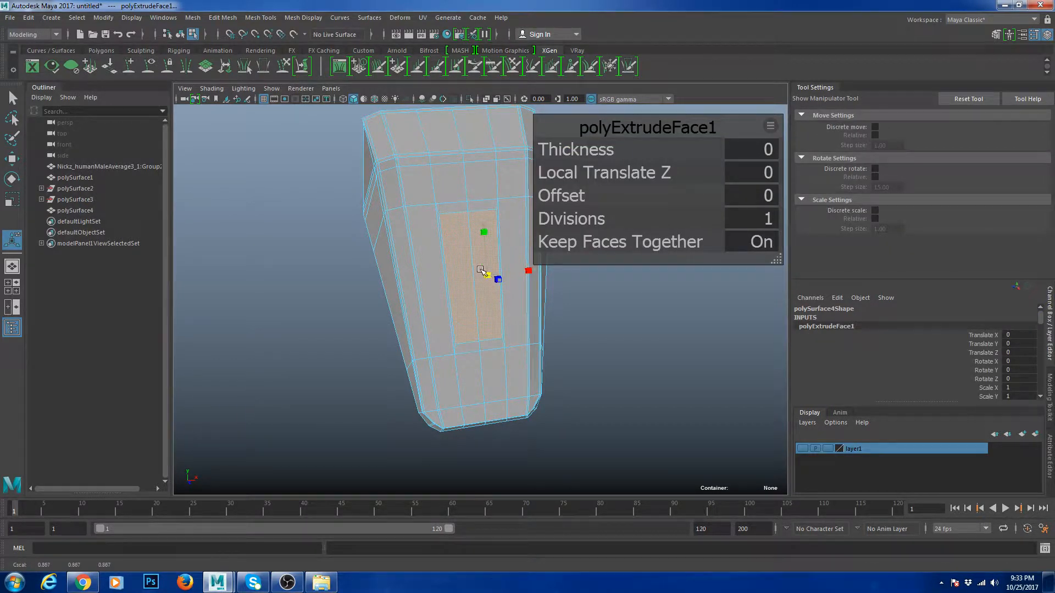
alt+drag(481, 270, 507, 276)
key(ctrl+e)
alt+drag(507, 276, 456, 280)
key(e)
key(w)
right_drag(497, 221, 550, 205)
key(3)
click(603, 249)
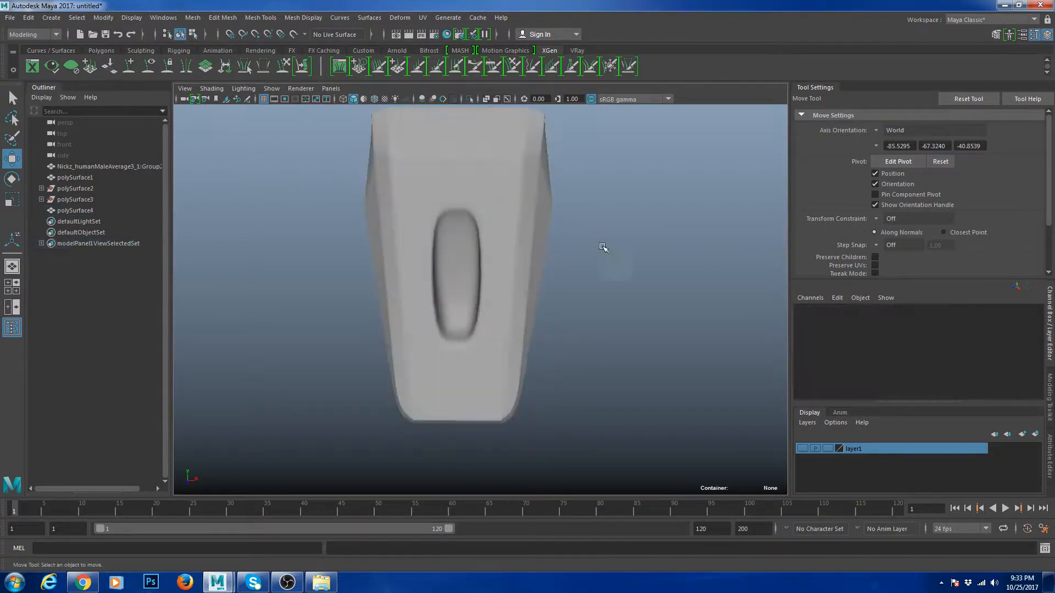
- Orbit and zoom around the block to inspect the smoothed inset panel
alt+drag(602, 250, 469, 253)
click(470, 252)
click(652, 316)
alt+right_drag(652, 315, 541, 315)
alt+drag(541, 315, 652, 314)
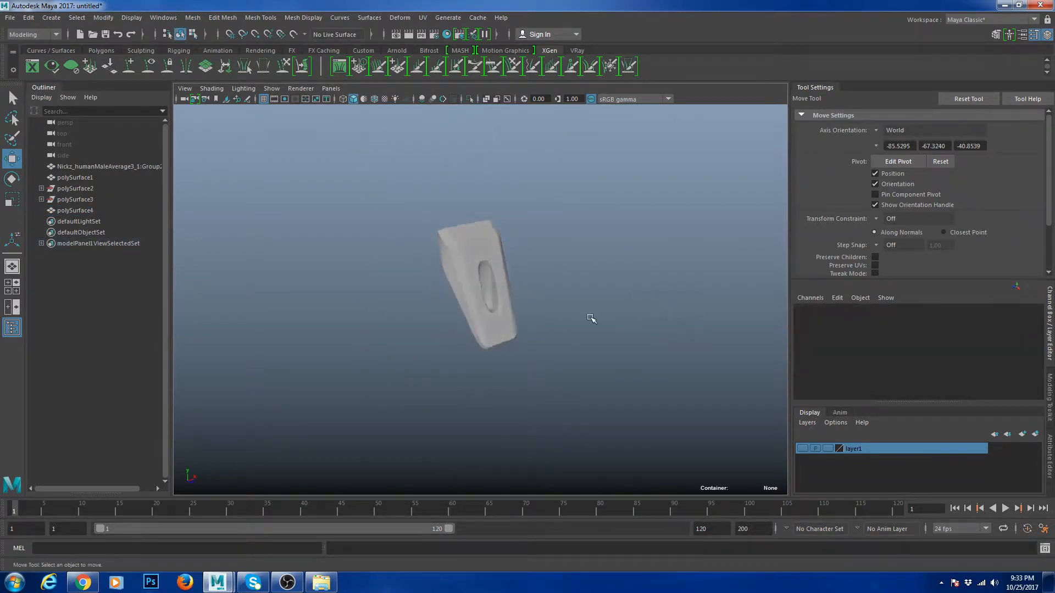
scroll(590, 318, up, 5)
click(527, 256)
click(655, 295)
scroll(655, 296, down, 3)
scroll(536, 302, up, 5)
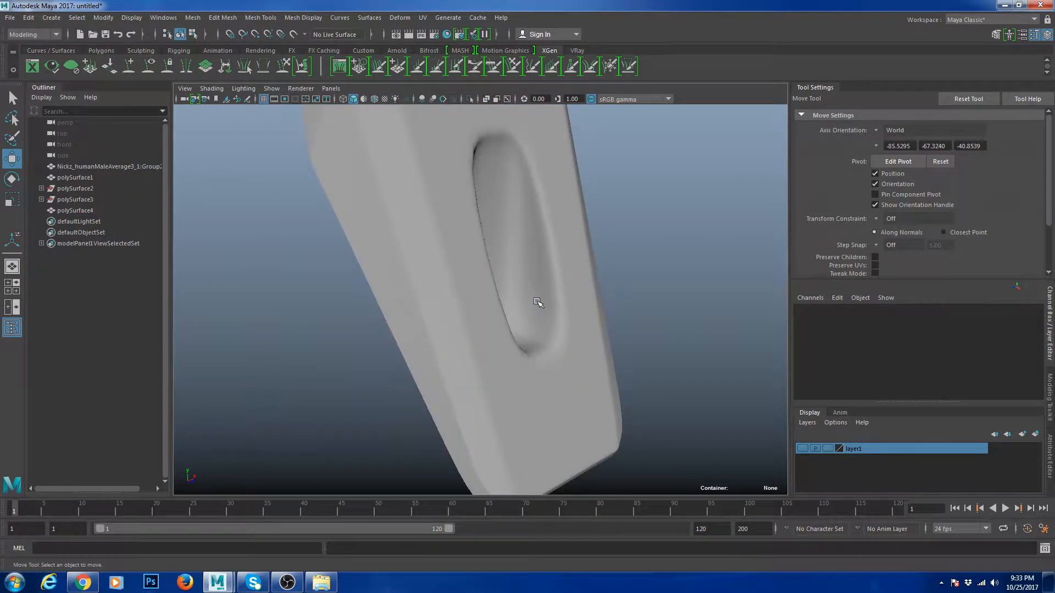
click(566, 272)
- Add a supporting edge loop beside the recessed panel and preview the smoothed result
shift+right_drag(607, 281, 563, 308)
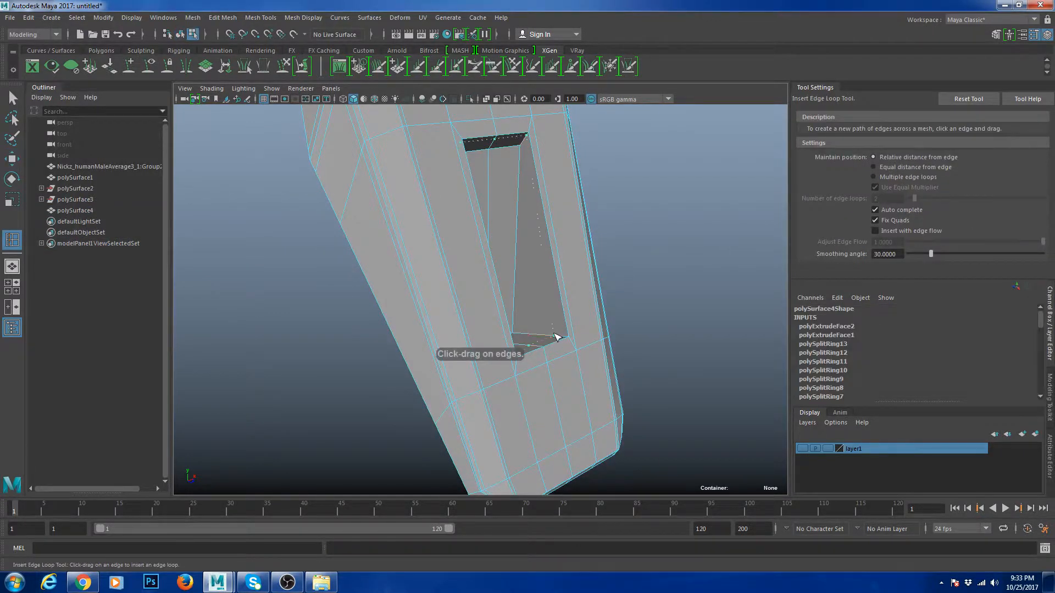
drag(563, 335, 564, 336)
key(w)
right_drag(550, 234, 572, 200)
key(3)
click(645, 268)
scroll(645, 269, down, 6)
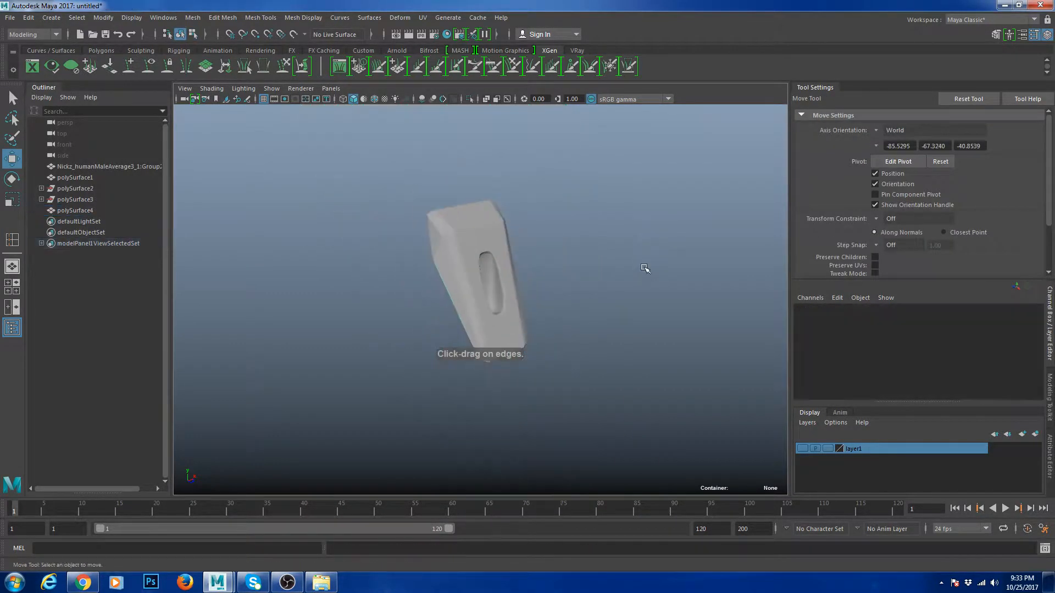
alt+drag(645, 269, 535, 294)
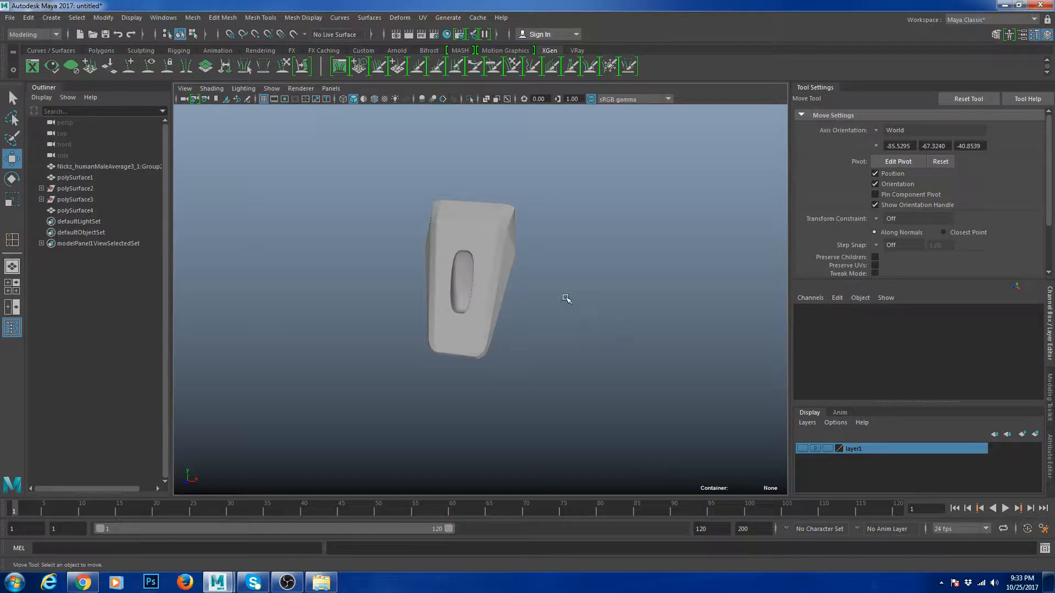
- Make layer1's head mesh visible and view the unsmoothed block beneath the jaw
click(802, 449)
mouse_move(481, 330)
alt+mouse_down()
mouse_move(552, 311)
mouse_move(485, 335)
mouse_move(485, 316)
alt+mouse_up()
click(495, 302)
scroll(485, 334, up, 5)
key(1)
scroll(523, 315, down, 5)
scroll(495, 297, up, 5)
alt+drag(513, 269, 511, 311)
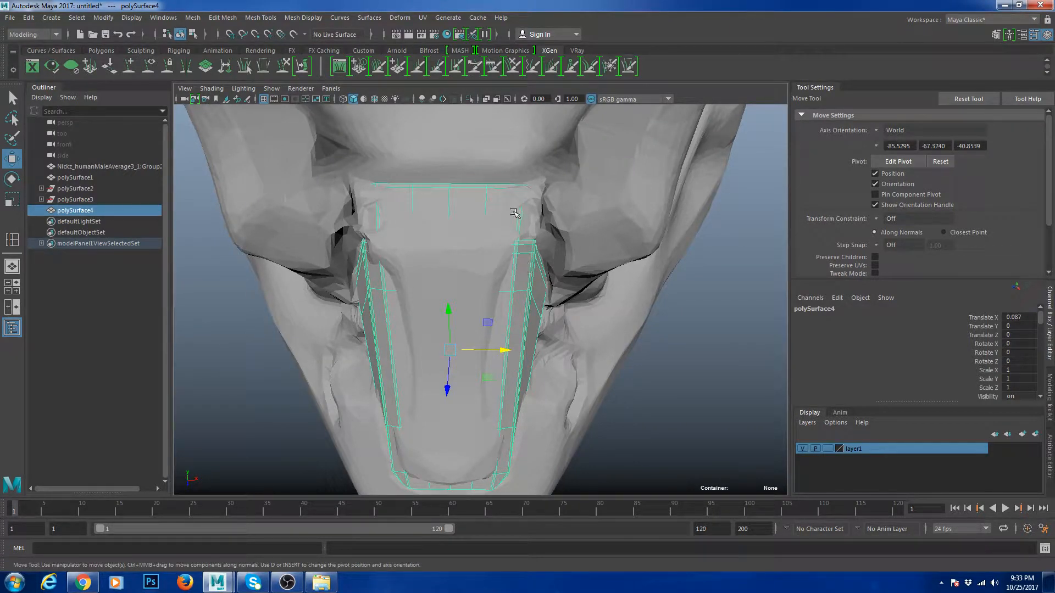
- Insert an edge loop down the block's front, scale it inward, and undo a stray extrusion
alt+drag(537, 304, 516, 275)
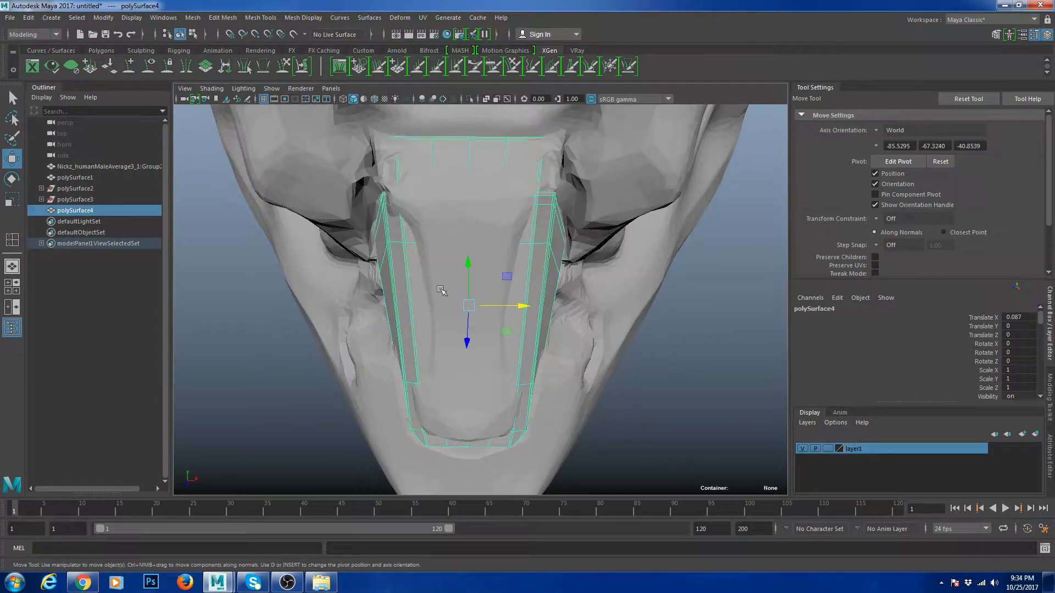
alt+drag(441, 290, 542, 191)
alt+drag(583, 354, 531, 252)
shift+right_drag(660, 271, 602, 287)
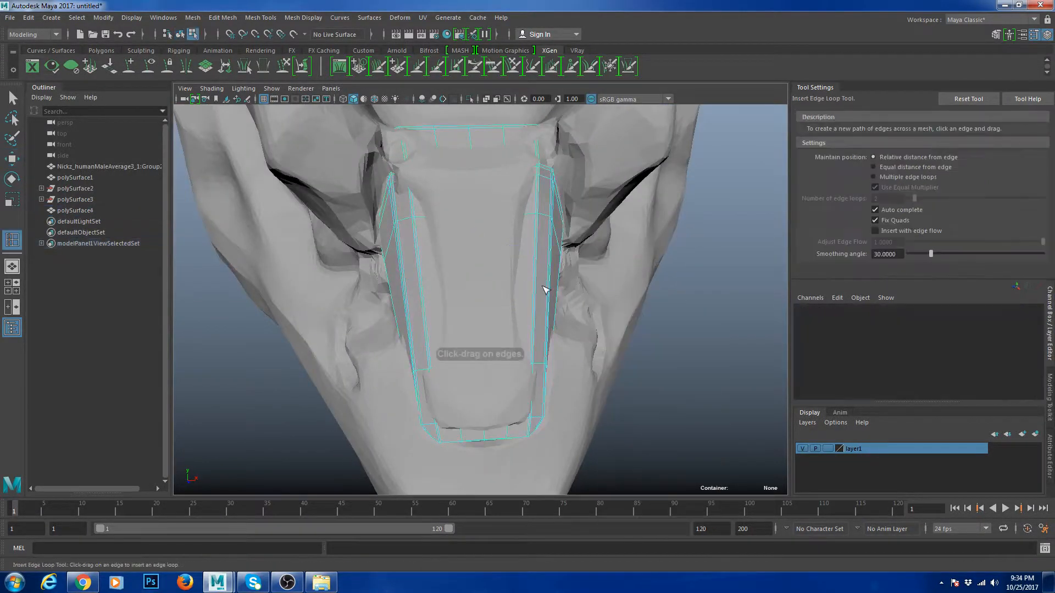
click(543, 290)
key(r)
drag(526, 297, 519, 298)
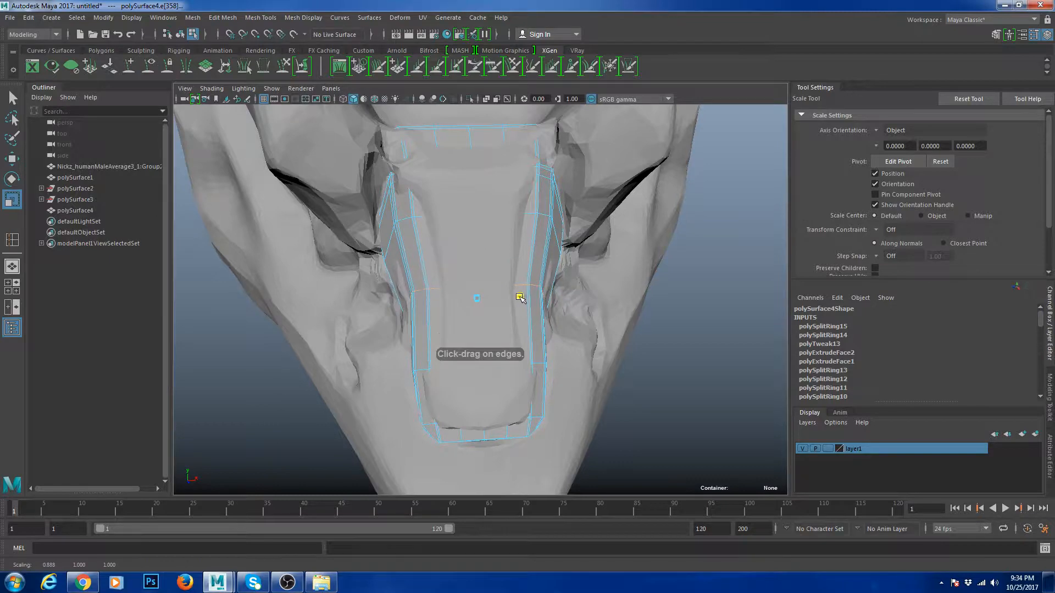
mouse_move(534, 246)
right_down()
mouse_move(550, 229)
mouse_move(534, 241)
mouse_move(529, 226)
right_up()
key(ctrl+z)
key(ctrl+z)
- Add another panel edge loop, scale it wider, then isolate the block on its own
click(536, 242)
key(w)
key(r)
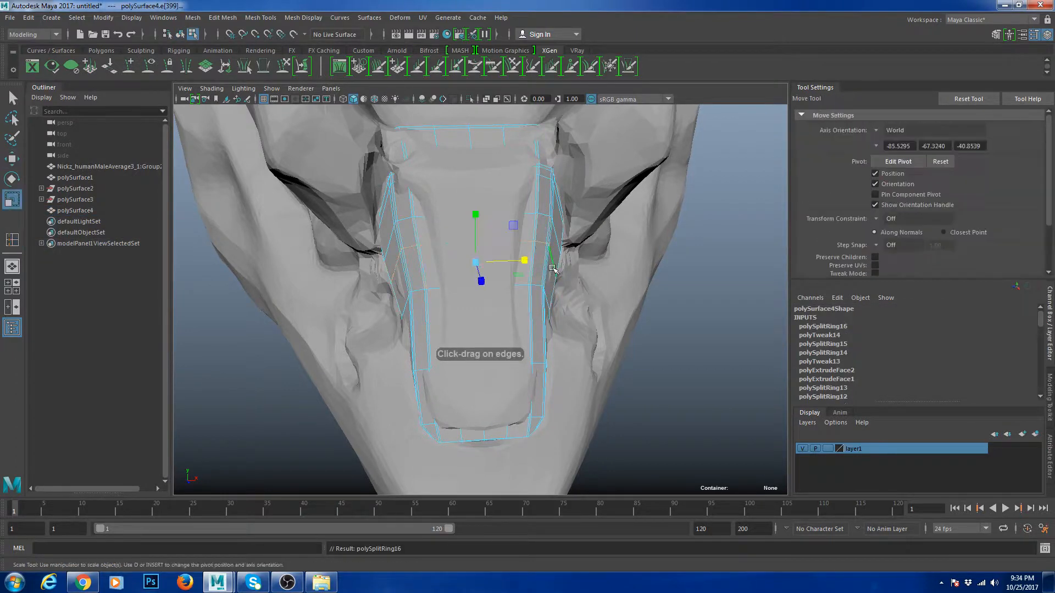
drag(525, 261, 525, 264)
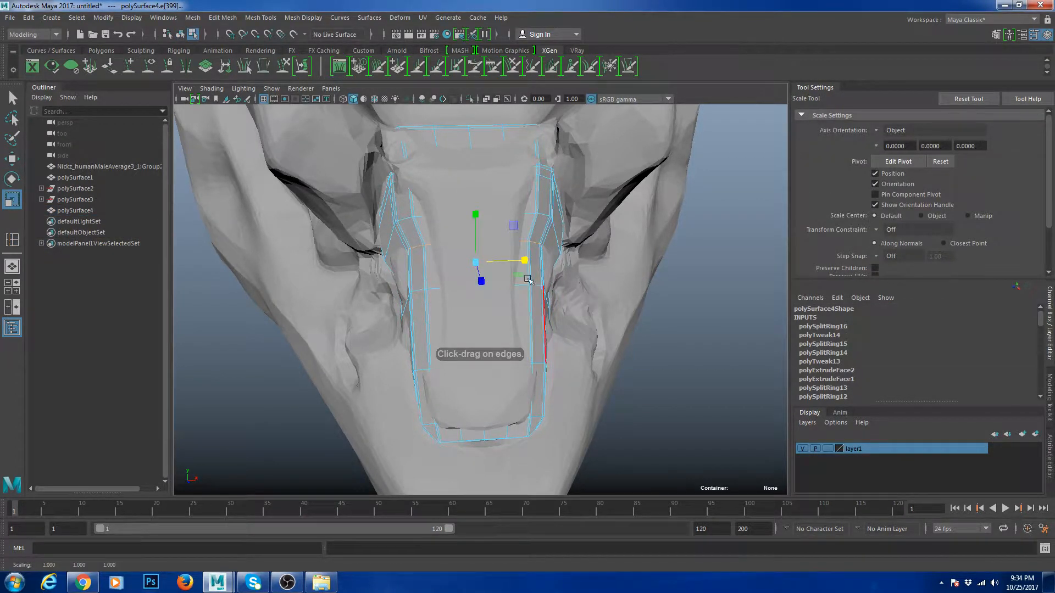
click(559, 199)
key(ctrl+z)
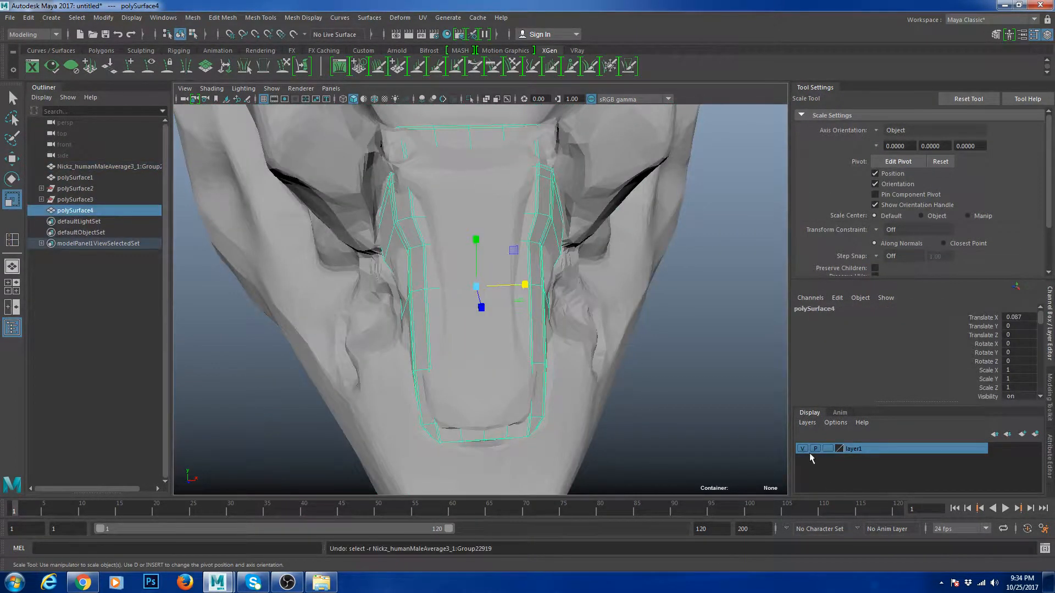
key(ctrl+1)
- Insert an edge loop around the inset opening and scale it narrower sideways
key(f)
shift+right_drag(604, 265, 541, 282)
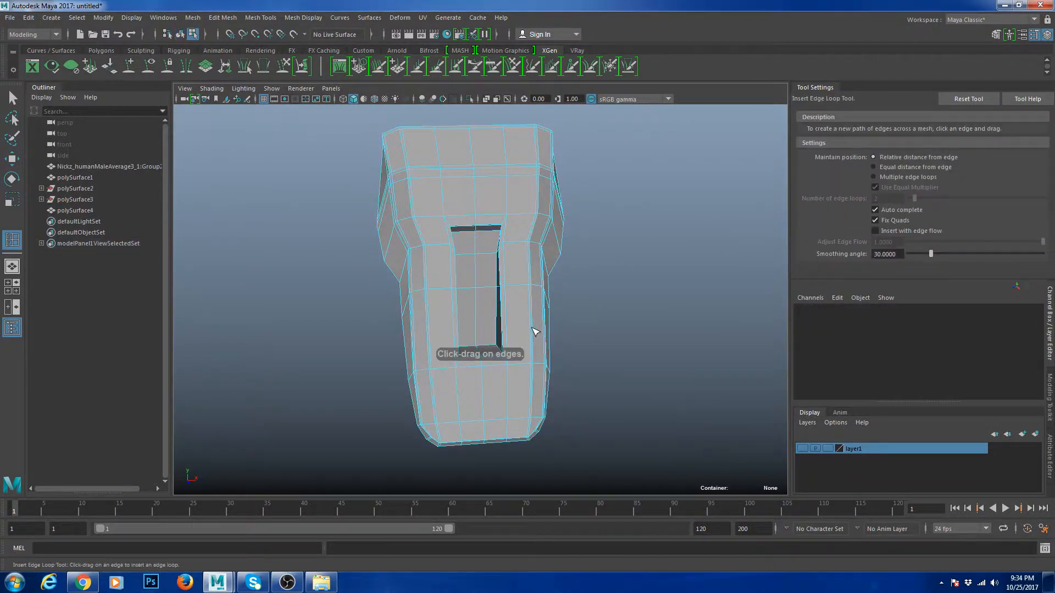
click(532, 328)
key(r)
drag(529, 330, 525, 296)
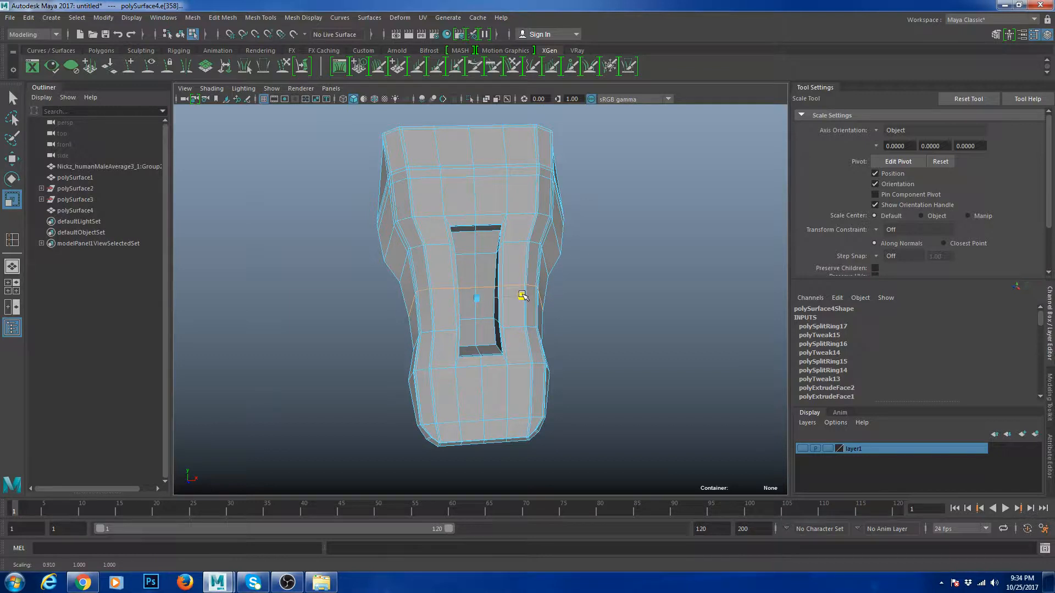
- Inspect the block in smooth preview from several angles, then return to the unsmoothed cage
key(3)
click(615, 255)
scroll(613, 256, down, 4)
alt+drag(610, 261, 527, 308)
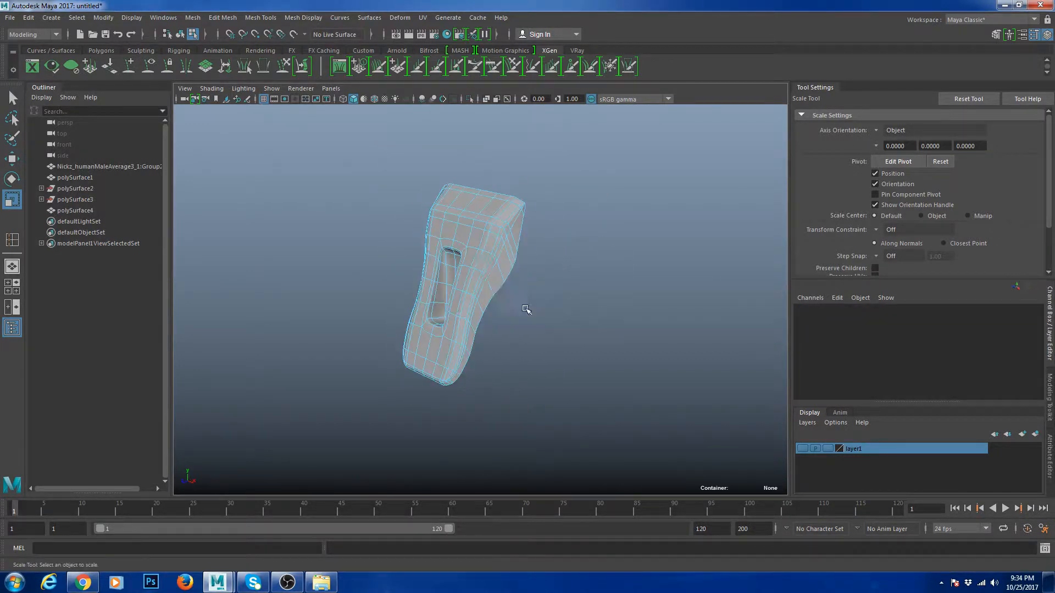
right_drag(482, 257, 539, 215)
click(576, 297)
alt+drag(568, 294, 676, 285)
scroll(497, 280, up, 5)
alt+drag(496, 279, 491, 300)
click(499, 296)
key(1)
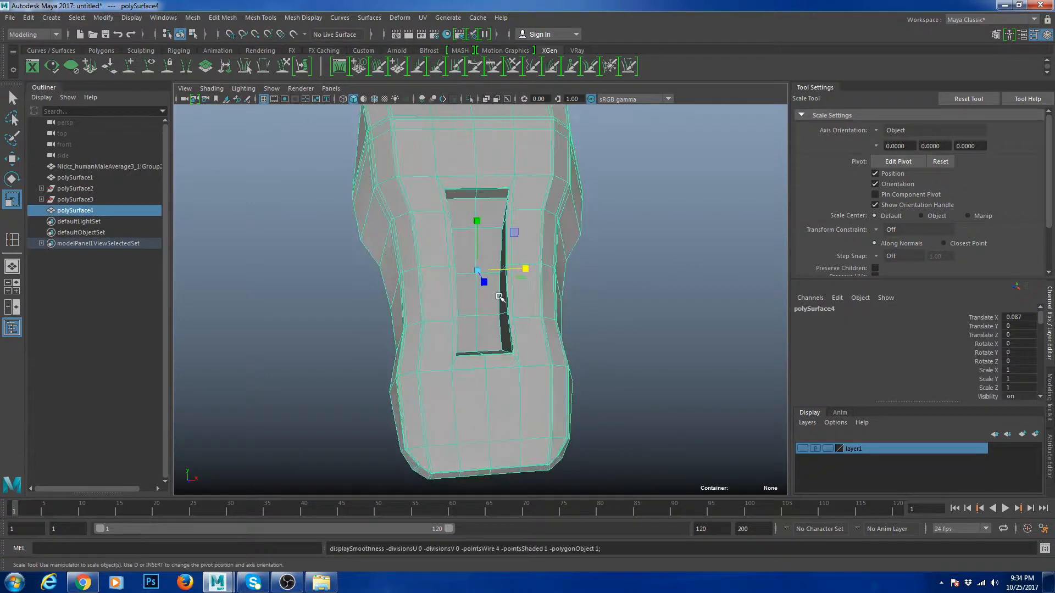
scroll(443, 212, up, 4)
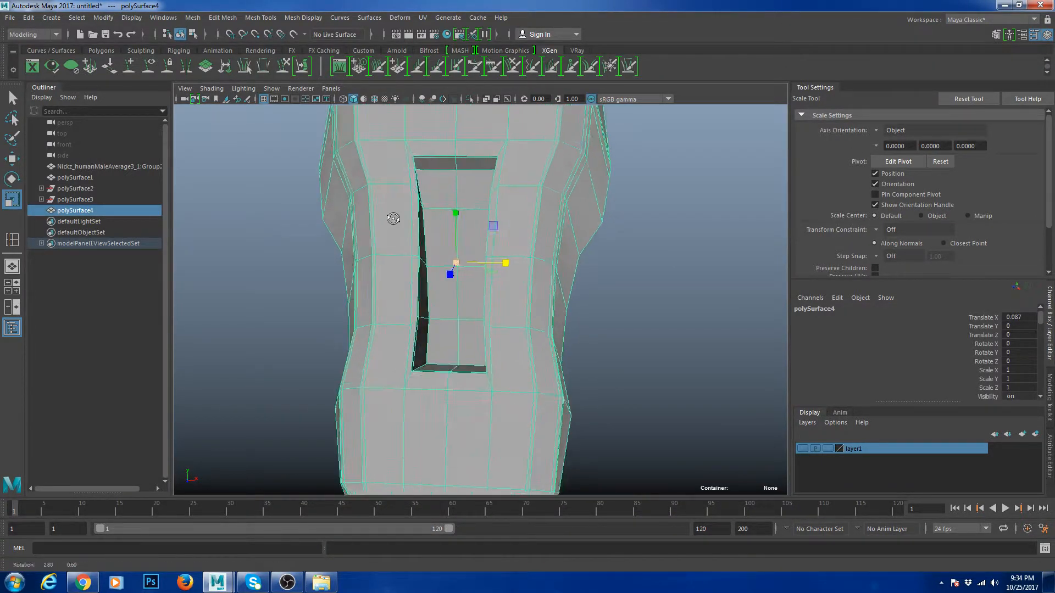
- Taper the inset opening by scaling its top and bottom edge vertices inward in X
right_drag(447, 206, 427, 175)
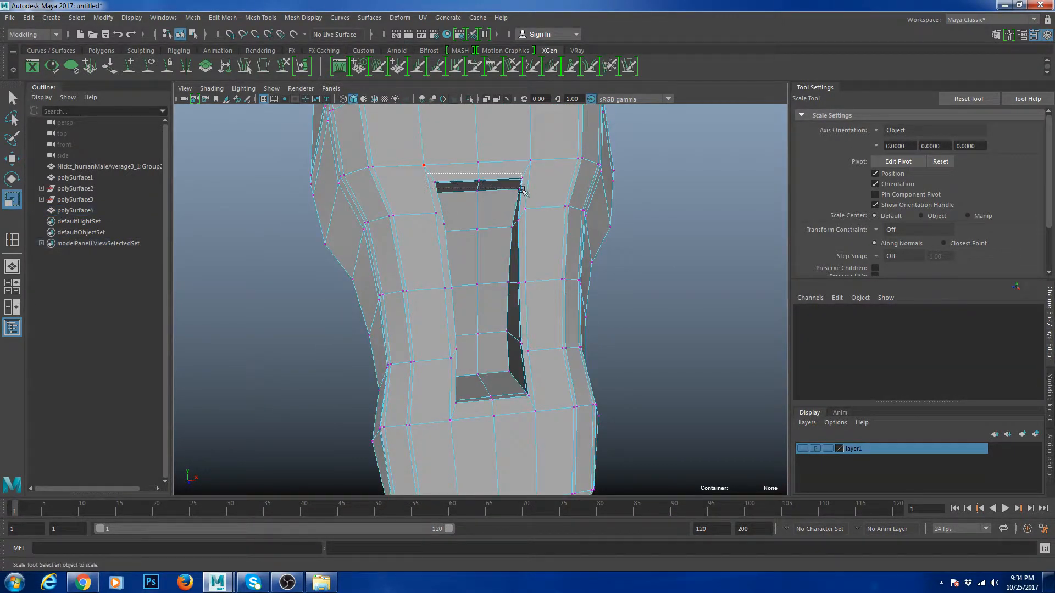
drag(522, 190, 516, 185)
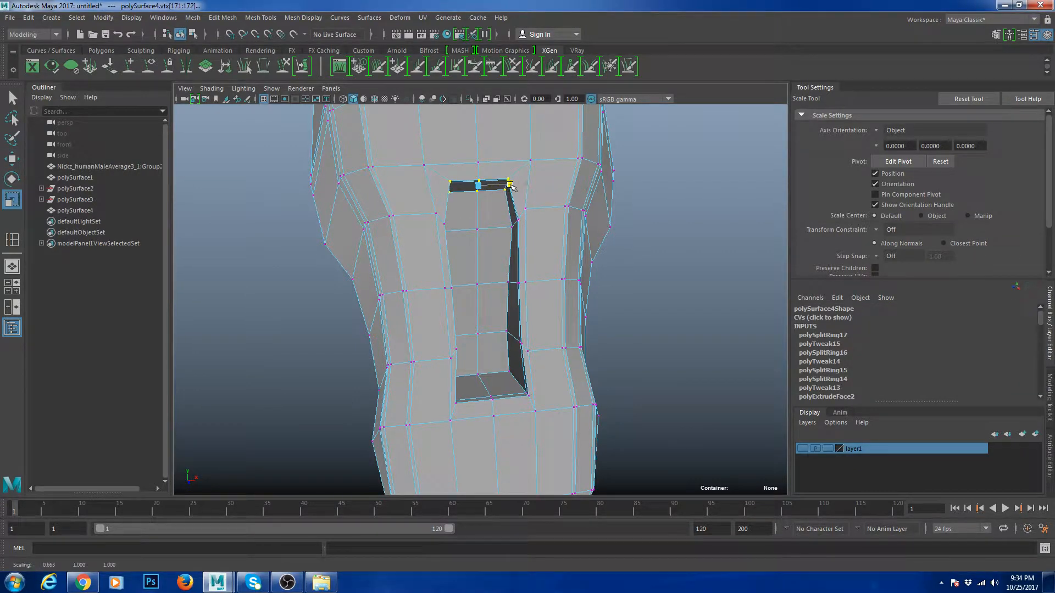
alt+drag(504, 281, 440, 302)
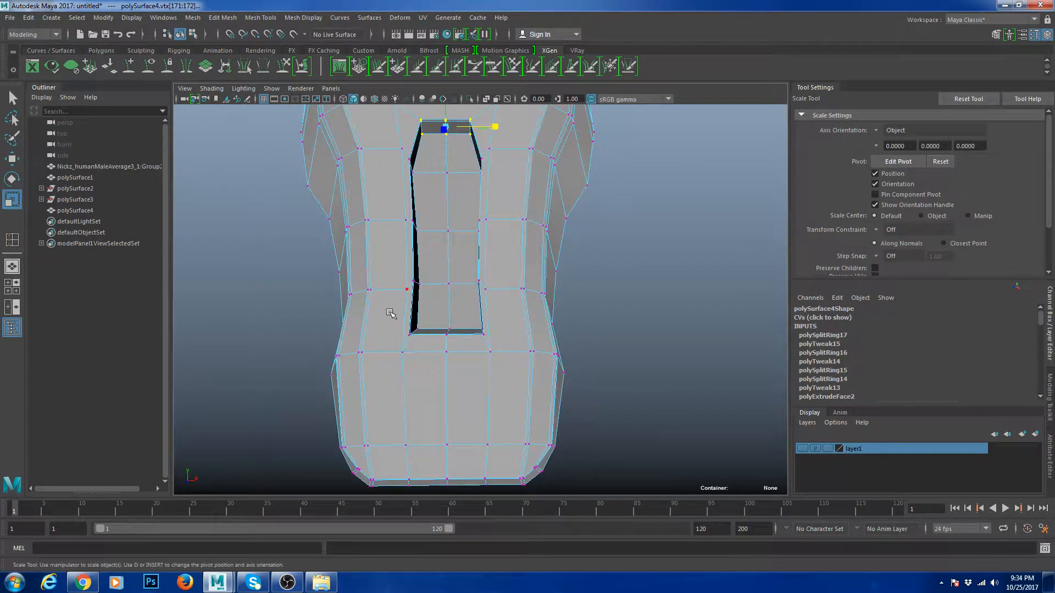
drag(492, 341, 493, 333)
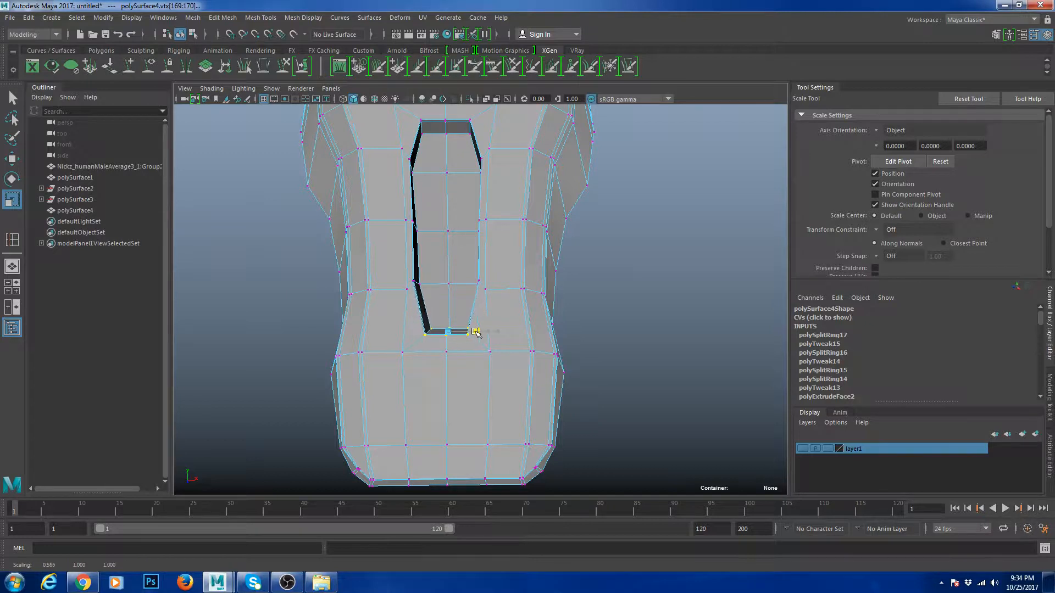
- Reselect the block and orbit around it to check the tapered opening without smoothing
right_drag(494, 238, 546, 224)
click(614, 294)
scroll(556, 296, down, 3)
alt+drag(556, 296, 612, 302)
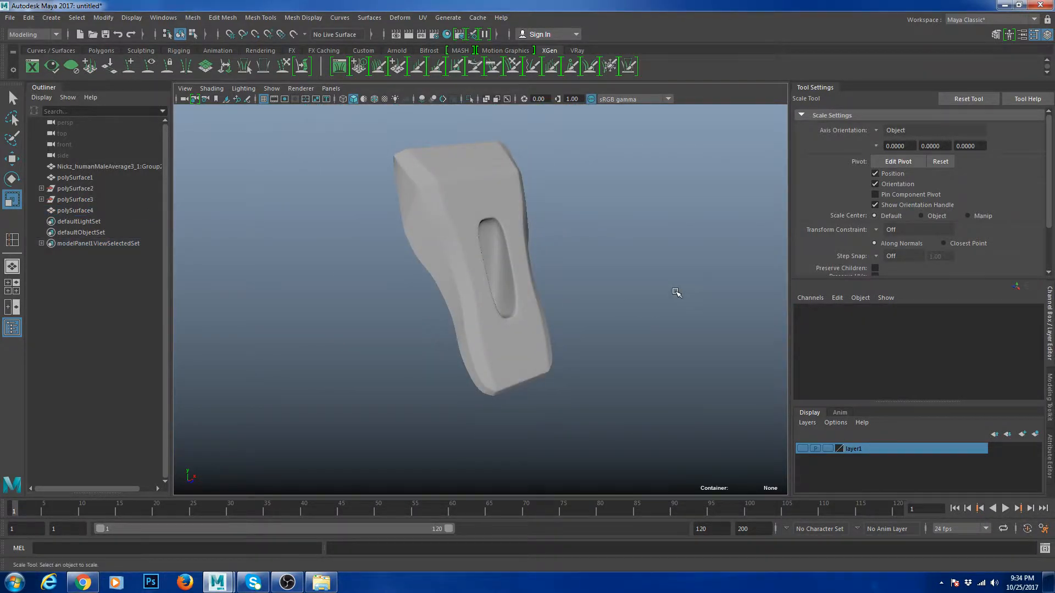
alt+drag(677, 293, 561, 299)
click(457, 291)
scroll(489, 304, up, 3)
scroll(626, 331, down, 1)
scroll(624, 317, down, 1)
alt+drag(495, 253, 562, 271)
key(1)
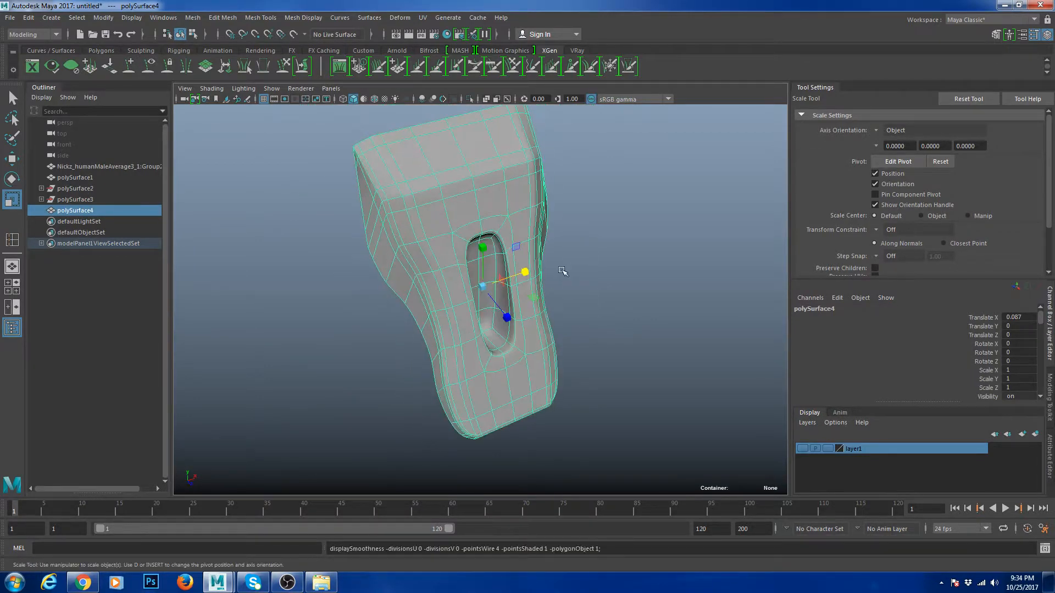
scroll(563, 272, up, 5)
- Select the block's two top corner faces and extrude them with Ctrl+E
key(F11)
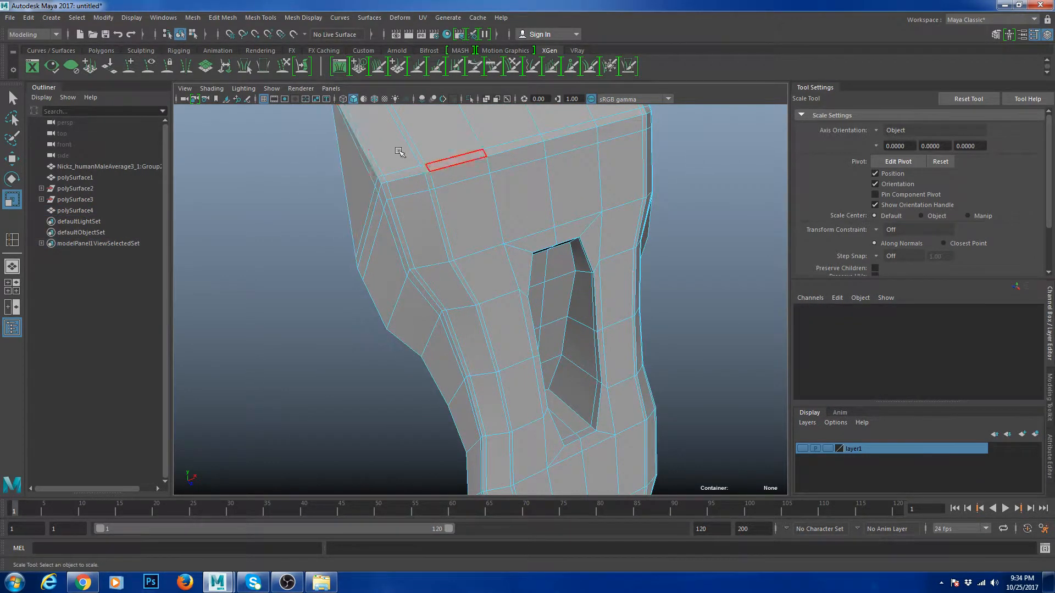
alt+middle_drag(401, 146, 445, 236)
click(418, 230)
alt+drag(600, 189, 621, 244)
scroll(582, 221, down, 5)
scroll(583, 233, up, 3)
shift+click(595, 215)
key(ctrl+e)
alt+drag(473, 252, 419, 246)
click(451, 216)
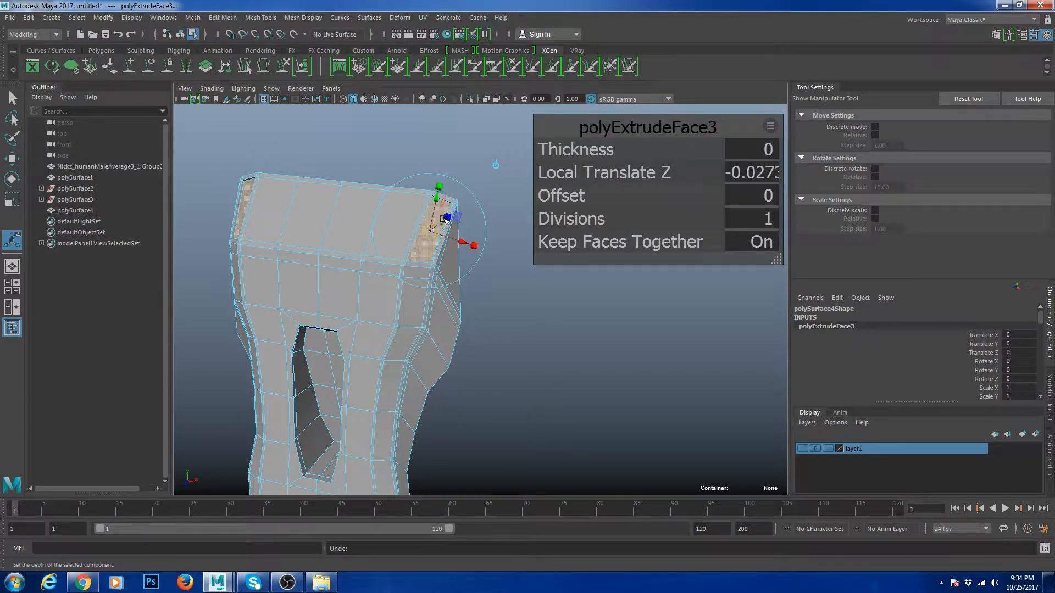
- Push the extruded corner faces into the block to form recesses, checking them in smooth preview
alt+drag(422, 235, 477, 198)
drag(461, 160, 455, 171)
key(w)
key(F8)
key(3)
click(525, 176)
scroll(504, 268, down, 4)
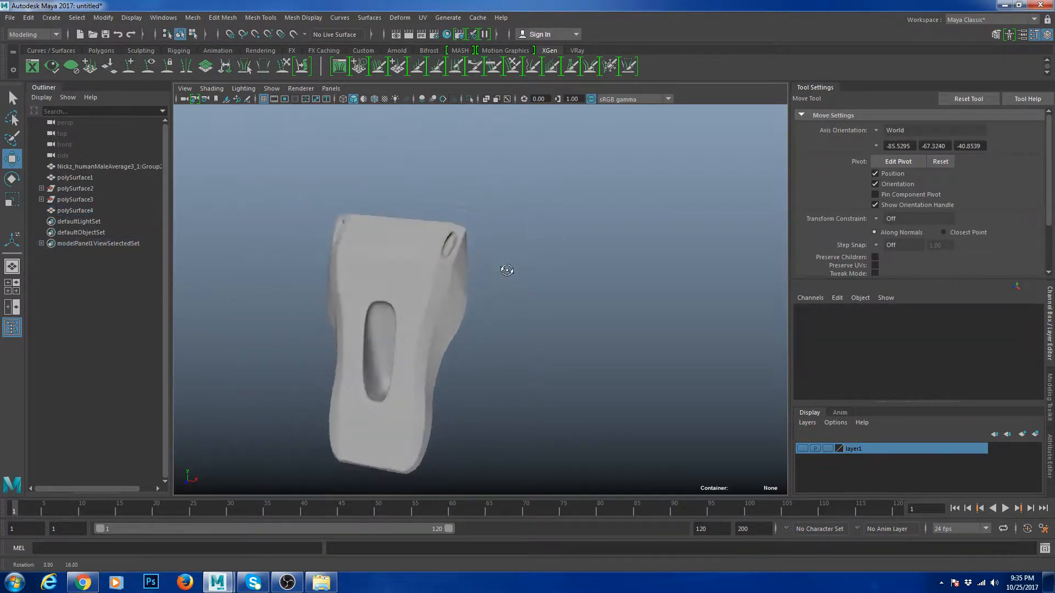
alt+drag(504, 267, 544, 273)
scroll(544, 273, up, 4)
click(463, 258)
key(1)
- Insert a supporting edge loop near the two top corner recesses
alt+drag(502, 246, 459, 234)
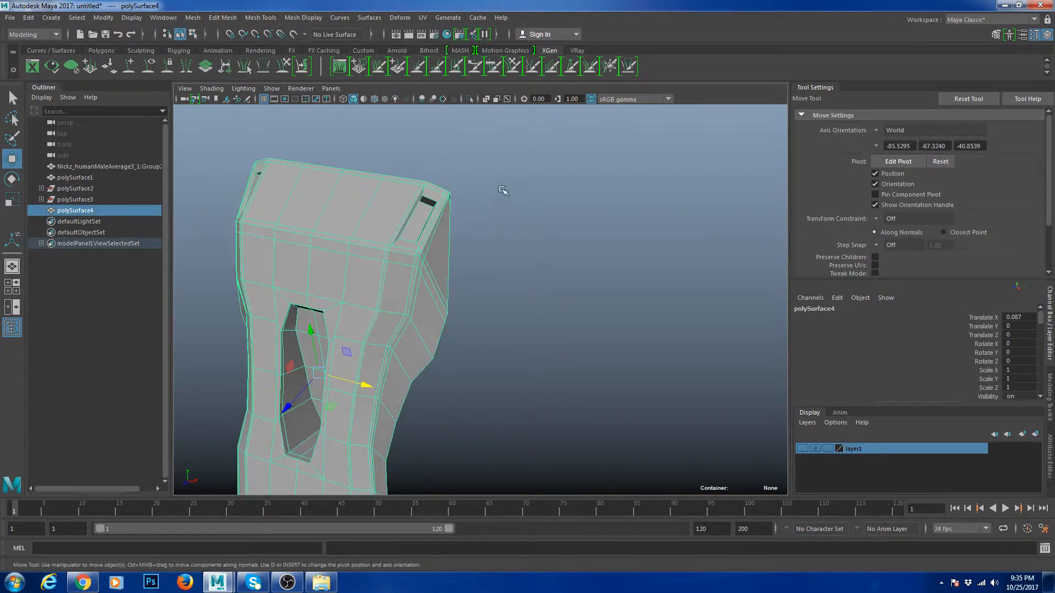
shift+right_drag(458, 220, 407, 216)
click(409, 217)
alt+drag(418, 230, 455, 258)
- Select the vertices along both recesses and scale them in X to 0.685
key(w)
right_drag(459, 245, 413, 246)
drag(418, 241, 428, 255)
alt+drag(382, 264, 425, 277)
alt+drag(284, 314, 394, 317)
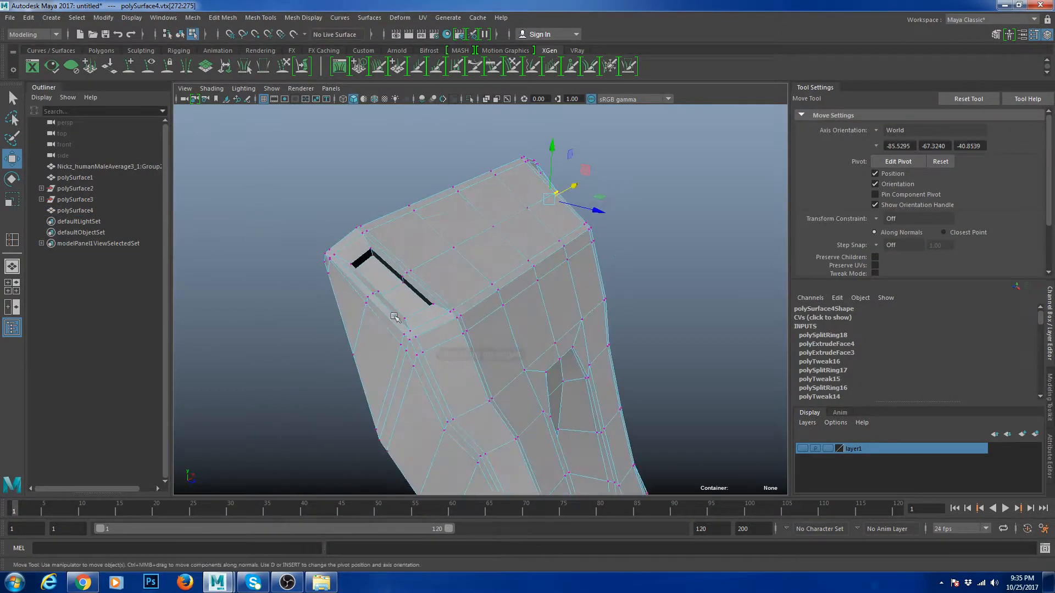
shift+drag(402, 276, 410, 281)
alt+drag(505, 306, 365, 272)
key(r)
- Check the narrowed corner recesses in smooth preview, then return to the cage
right_drag(407, 253, 440, 224)
key(3)
click(499, 268)
scroll(499, 268, down, 5)
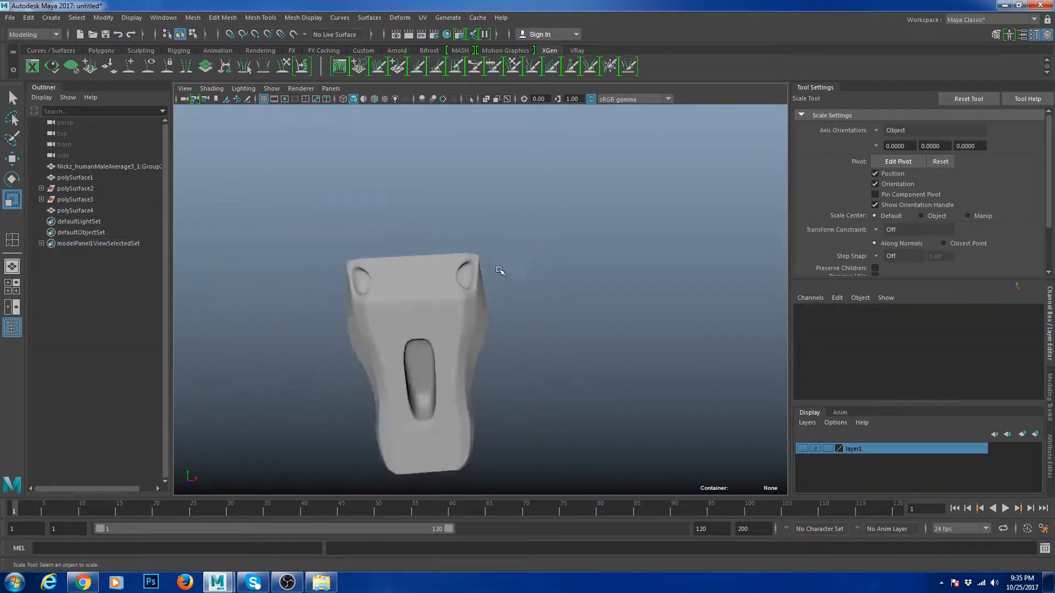
alt+drag(498, 269, 462, 331)
scroll(466, 262, up, 5)
click(466, 262)
key(1)
- Select the inner faces of the right and left recesses with the Move tool
right_drag(463, 332, 459, 364)
click(444, 356)
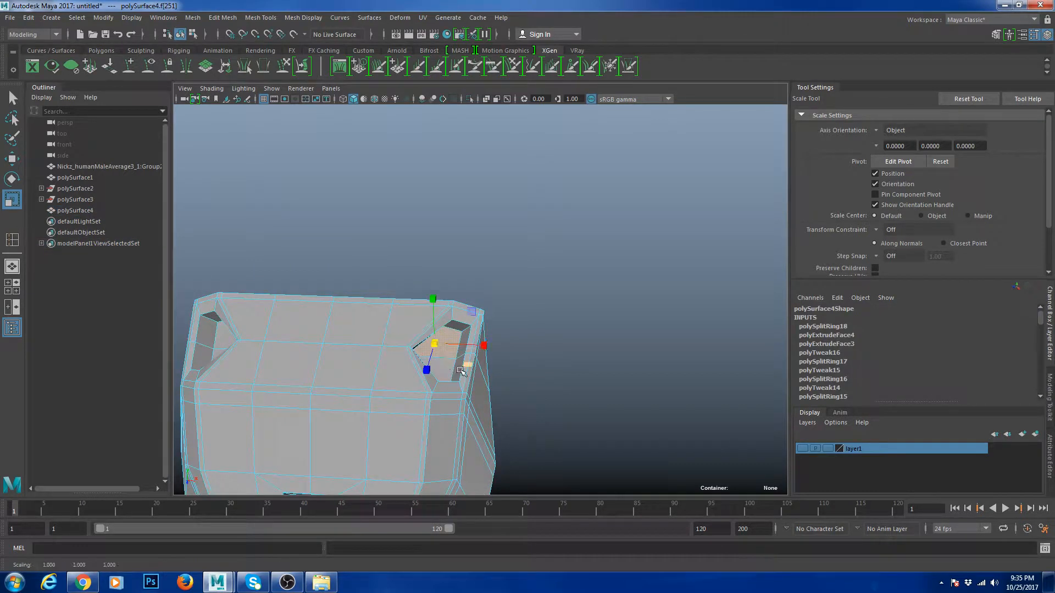
alt+drag(477, 372, 509, 349)
key(w)
alt+drag(584, 238, 317, 335)
click(327, 355)
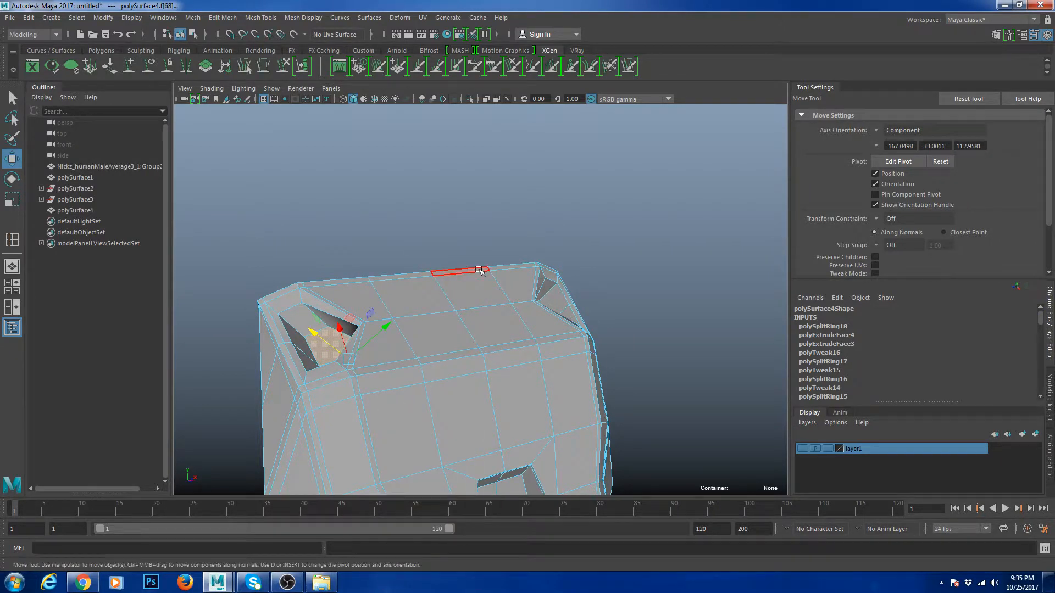
- Inspect the corner recesses in smooth preview, then return to the unsmoothed cage
click(573, 281)
scroll(574, 282, down, 3)
alt+drag(575, 281, 467, 307)
click(502, 319)
key(3)
click(595, 348)
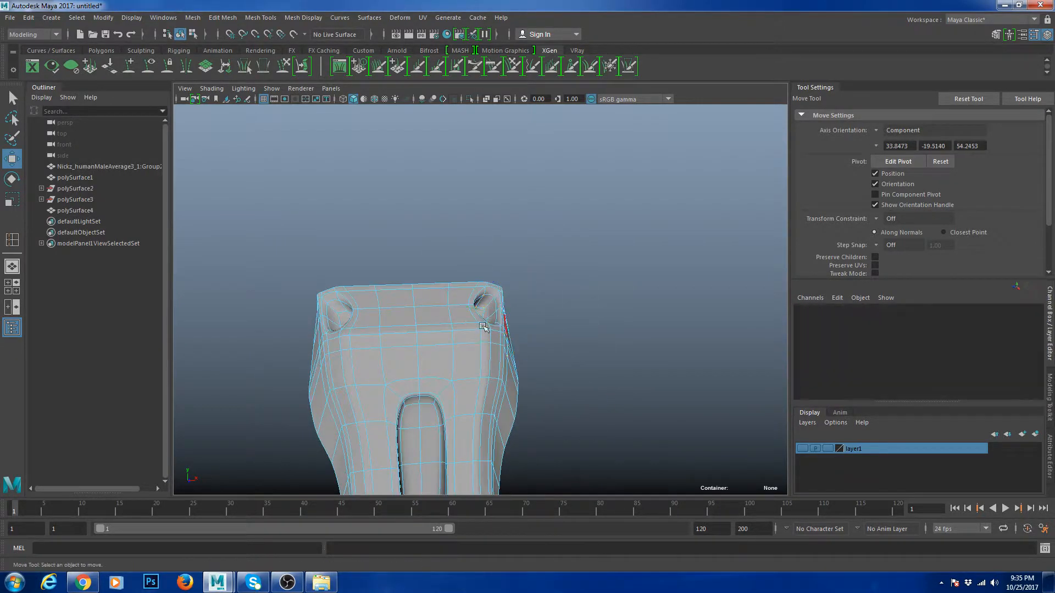
alt+drag(582, 330, 454, 280)
right_drag(453, 279, 470, 320)
alt+drag(537, 341, 483, 335)
scroll(480, 334, up, 5)
right_drag(474, 279, 508, 265)
key(1)
- Try an edge loop around the right recess, then undo it
alt+right_drag(477, 318, 431, 354)
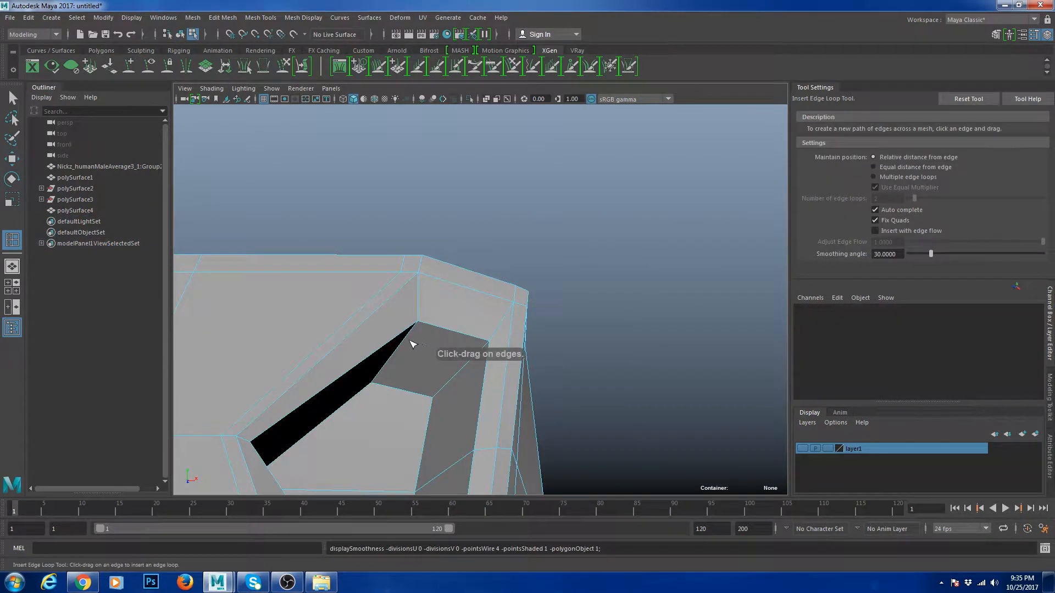
drag(409, 334, 440, 358)
alt+middle_drag(441, 358, 477, 336)
alt+right_drag(477, 336, 466, 342)
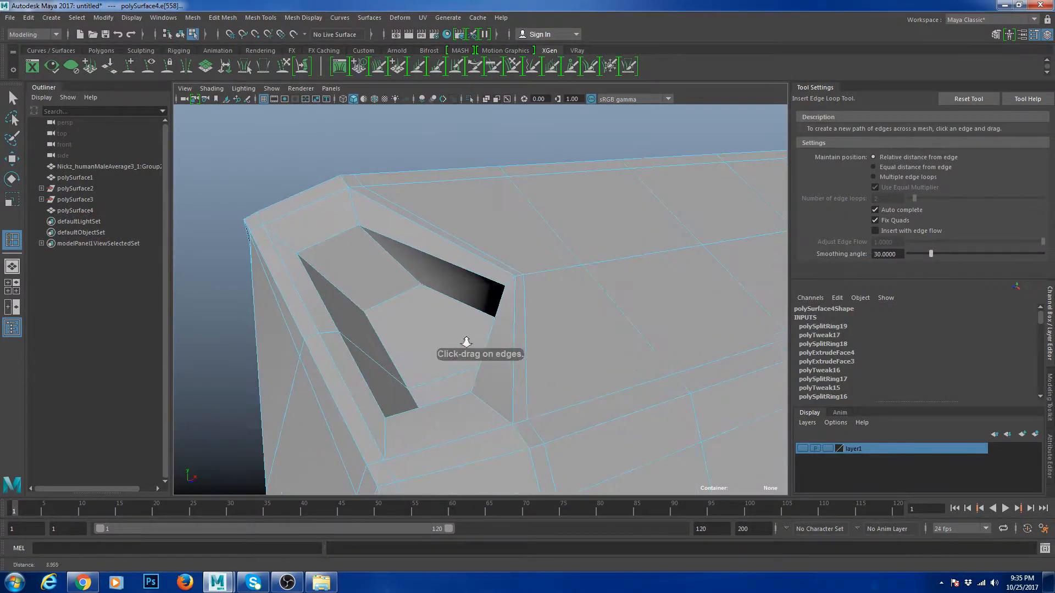
key(ctrl+z)
key(ctrl+z)
key(ctrl+z)
key(ctrl+z)
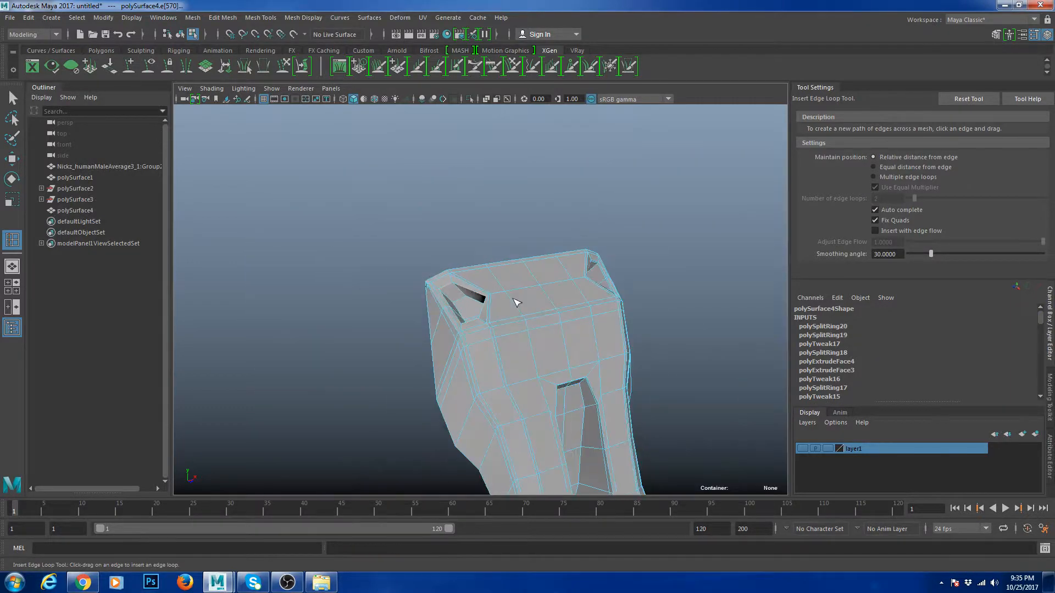
- Reselect the block piece with the two holes and check it smoothed before showing its cage
scroll(417, 261, down, 6)
drag(408, 258, 502, 322)
key(w)
right_drag(500, 318, 507, 250)
click(507, 249)
click(550, 336)
scroll(560, 336, down, 3)
key(3)
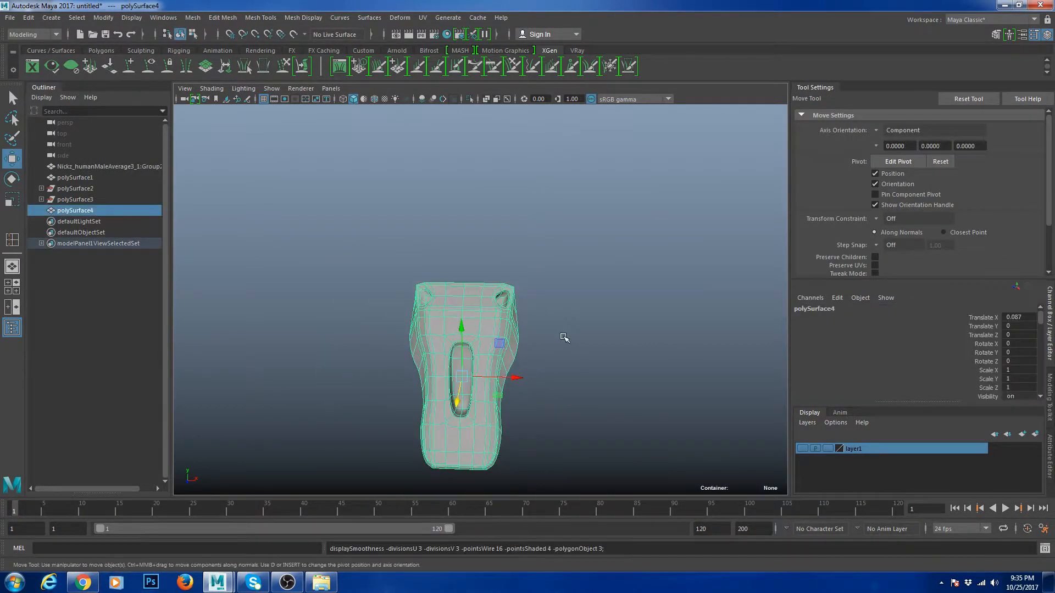
click(568, 349)
scroll(544, 362, up, 5)
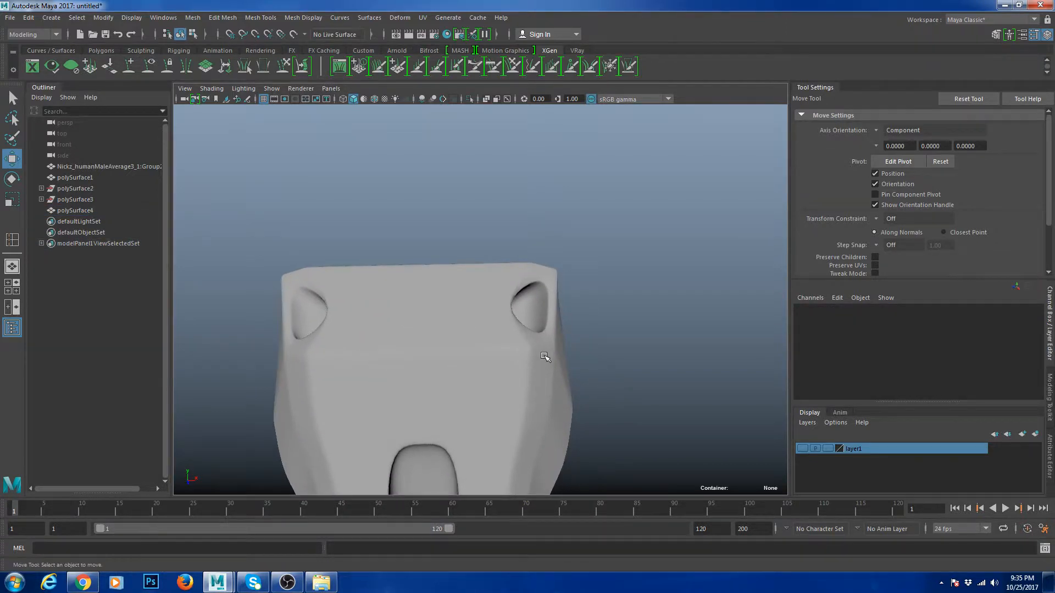
click(549, 356)
key(1)
- Insert supporting edge loops beside the hole at each end of the block
alt+drag(565, 357, 536, 405)
alt+drag(415, 364, 426, 372)
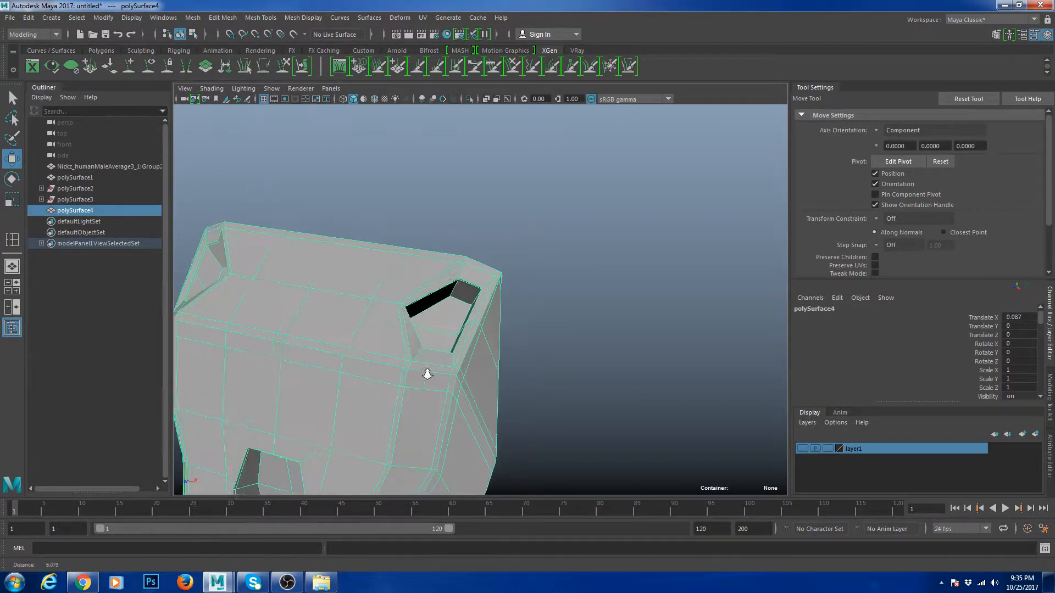
scroll(427, 370, up, 3)
shift+right_drag(466, 316, 415, 359)
click(409, 363)
alt+drag(352, 376, 401, 400)
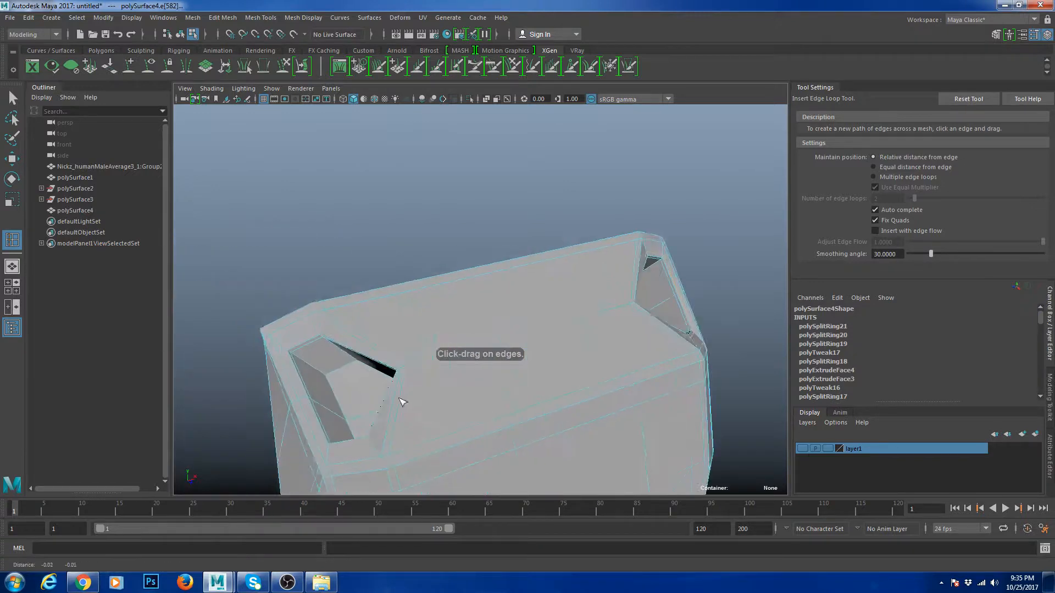
alt+middle_drag(401, 400, 539, 379)
scroll(541, 379, up, 3)
click(532, 407)
scroll(533, 405, down, 5)
key(w)
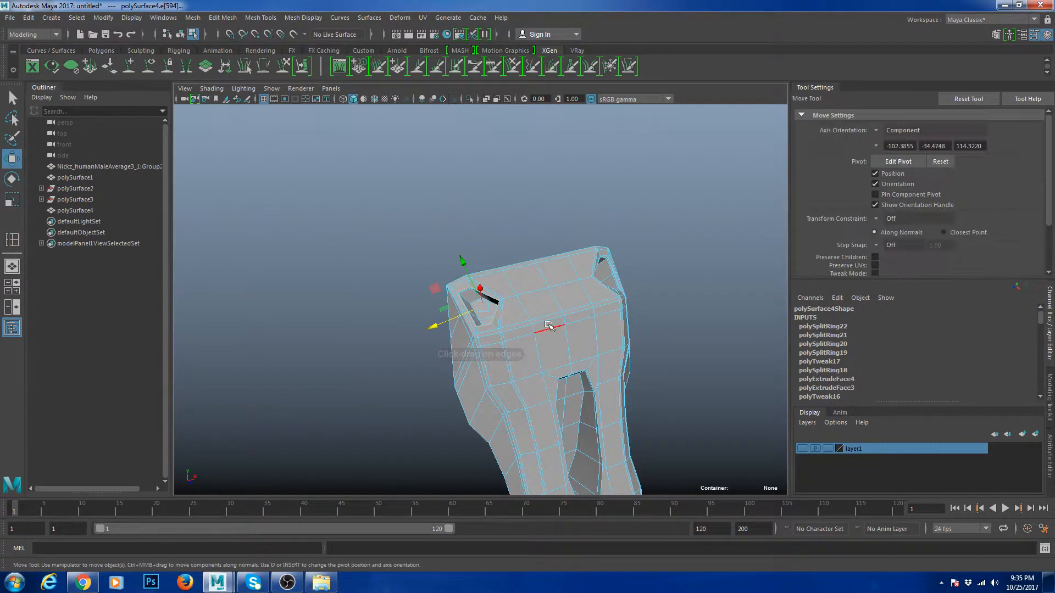
- Preview the block smoothed and orbit to its front to verify the crisp sockets
right_drag(548, 291, 550, 325)
click(594, 290)
key(3)
click(651, 240)
scroll(648, 242, down, 5)
alt+drag(599, 286, 495, 279)
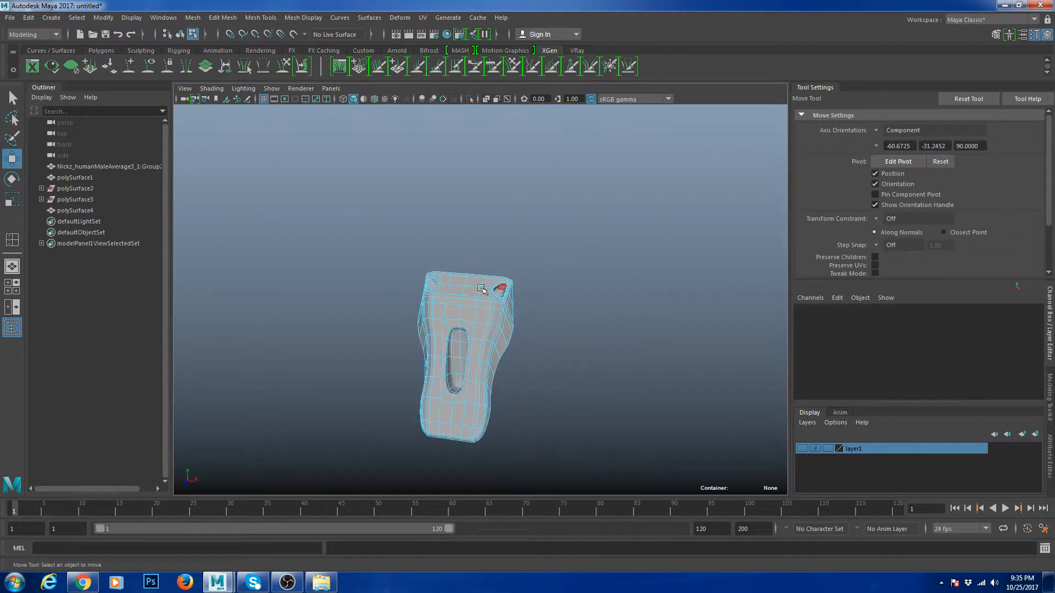
right_drag(496, 279, 555, 247)
click(565, 245)
alt+drag(572, 307, 594, 313)
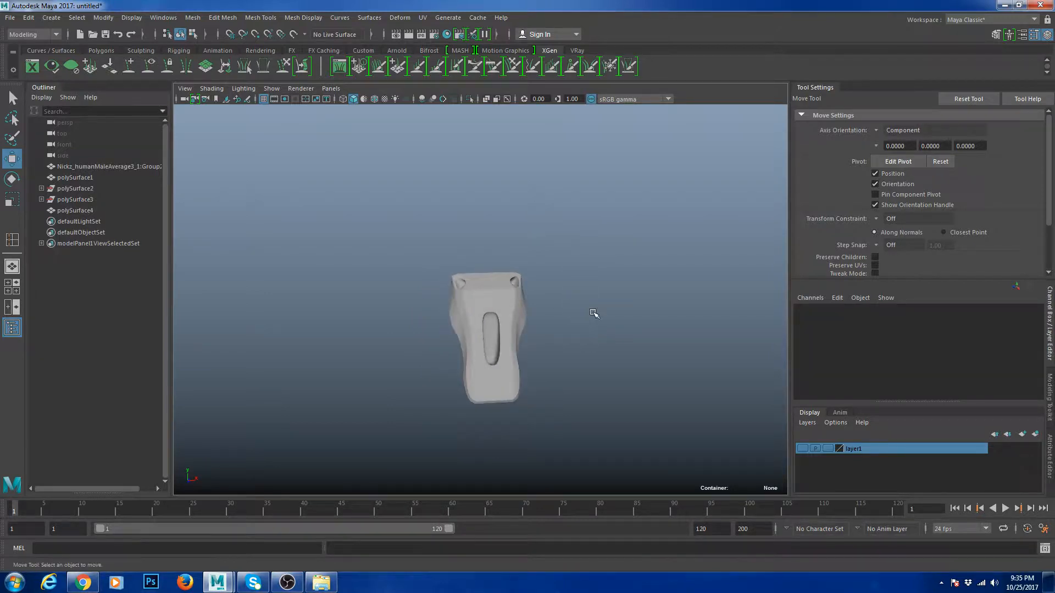
- Pick polySurface1 in the Outliner, zoom out to see all pieces, and test then undo its smooth preview
click(76, 201)
click(81, 178)
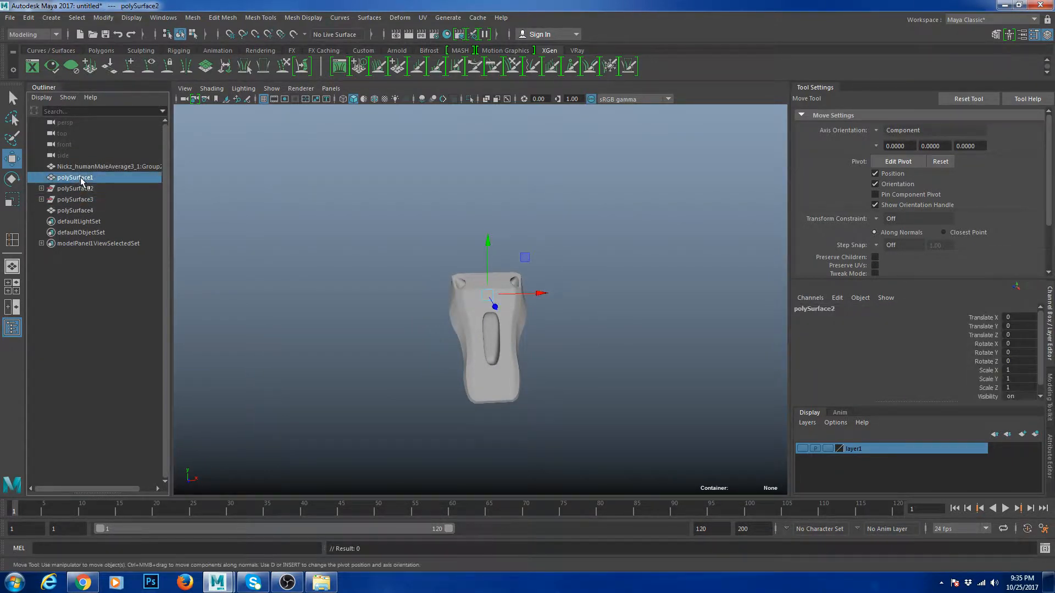
scroll(428, 259, down, 5)
scroll(427, 259, down, 4)
alt+drag(428, 259, 528, 258)
drag(530, 210, 554, 249)
key(3)
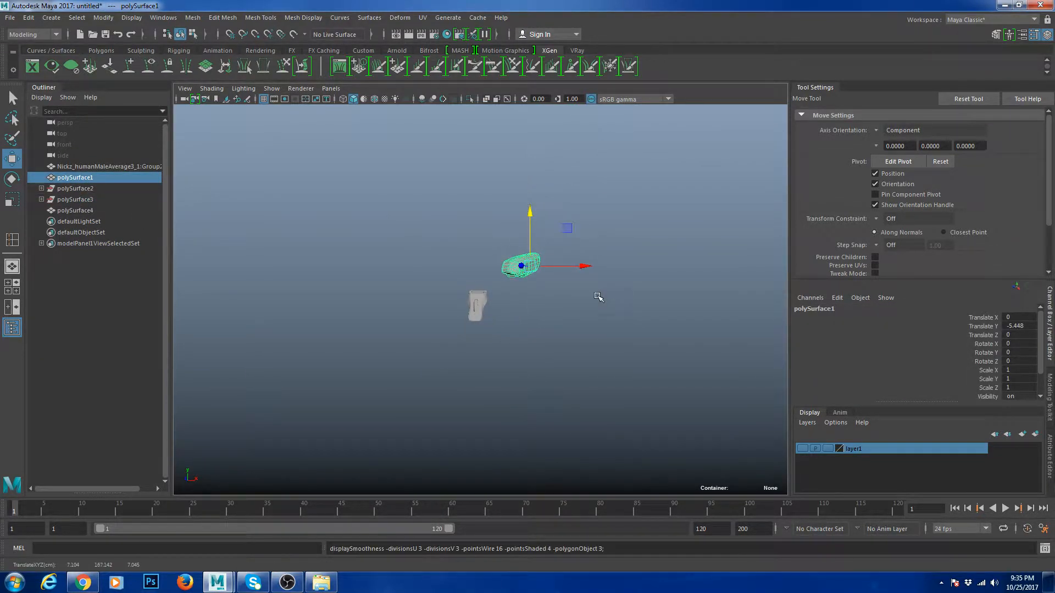
key(ctrl+z)
- Reselect the long block, frame it with F, and switch to the Multi-Cut tool
click(589, 313)
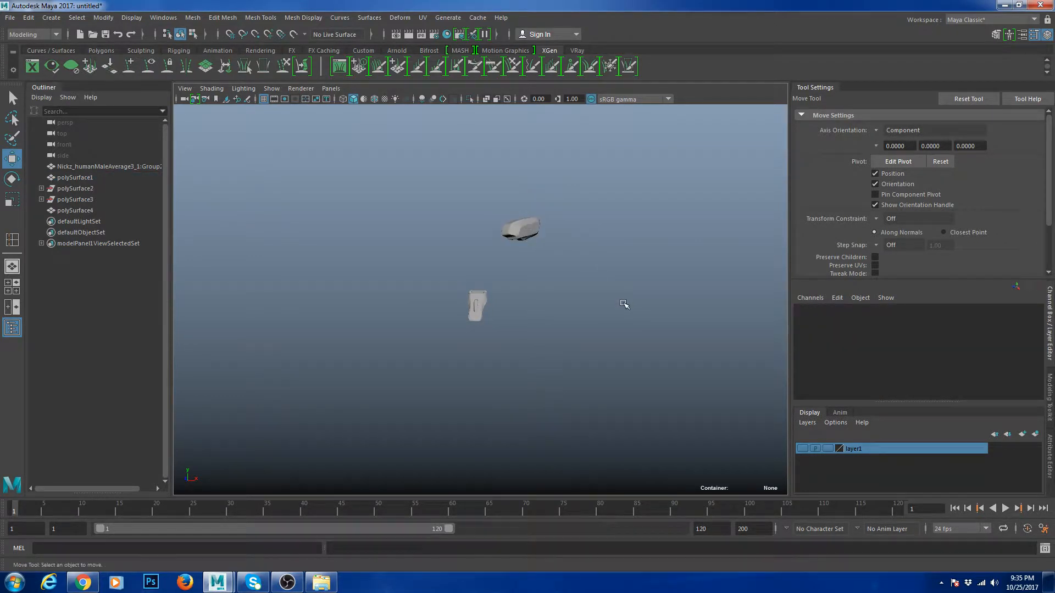
scroll(627, 306, up, 3)
click(533, 275)
alt+drag(582, 310, 482, 328)
scroll(562, 272, up, 8)
key(f)
right_drag(468, 296, 466, 283)
right_drag(509, 242, 488, 257)
- Cut a diagonal edge across the block's side and select the two edge loops
click(460, 273)
click(507, 216)
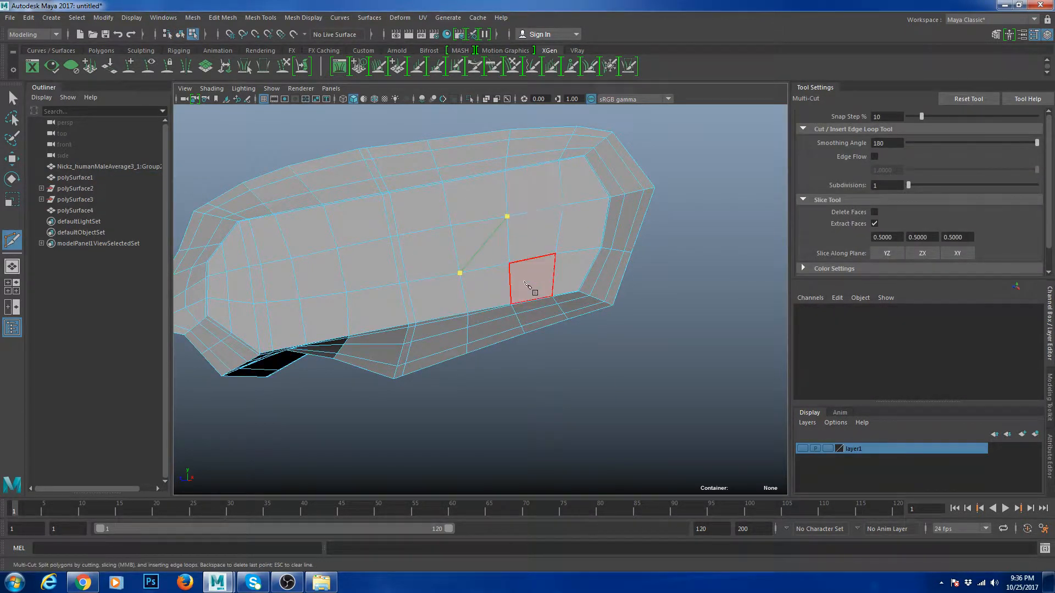
key(Return)
key(w)
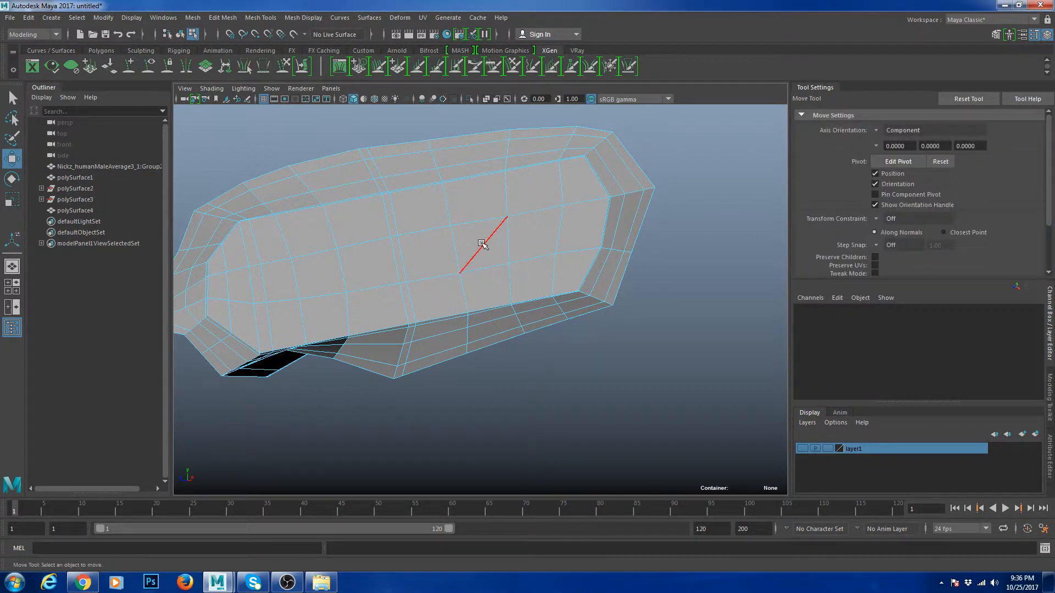
shift+double_click(528, 213)
shift+double_click(469, 287)
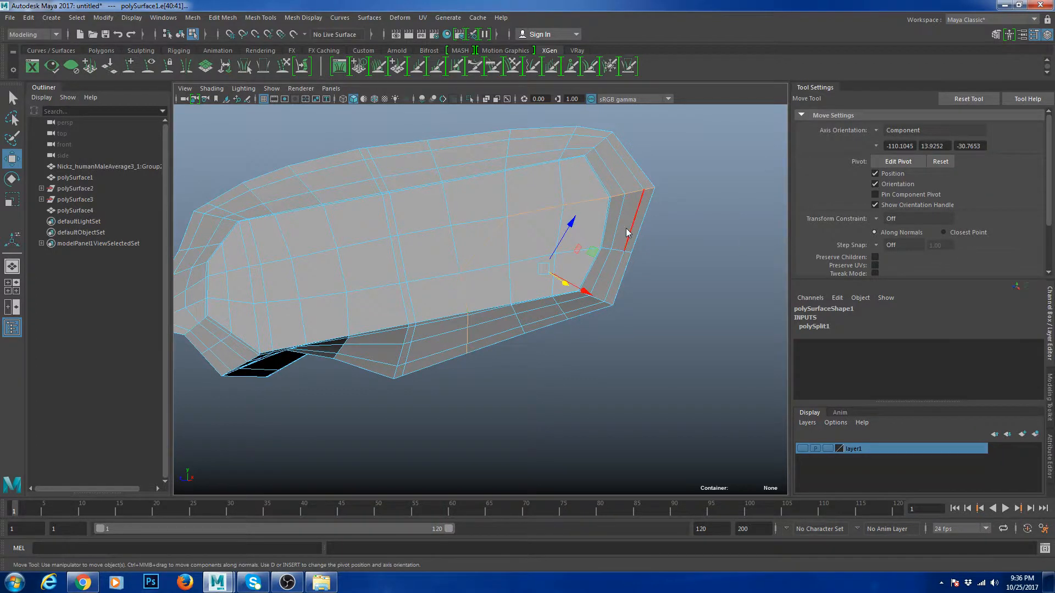
- Bevel the selected edges with Fraction 0.0272 and select the thin bevel face
key(ctrl+b)
drag(591, 141, 585, 149)
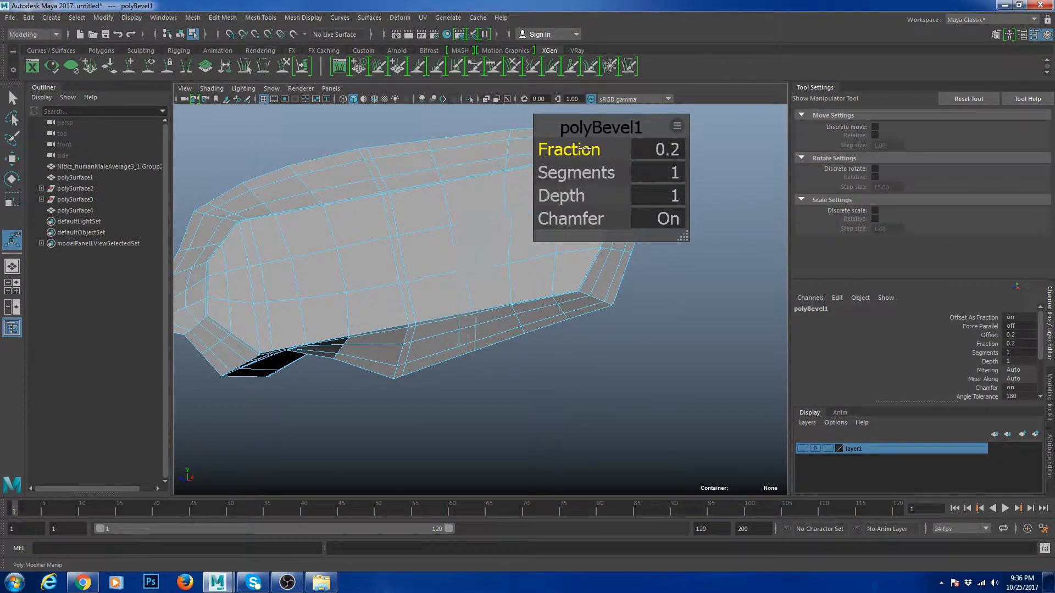
key(ctrl+a)
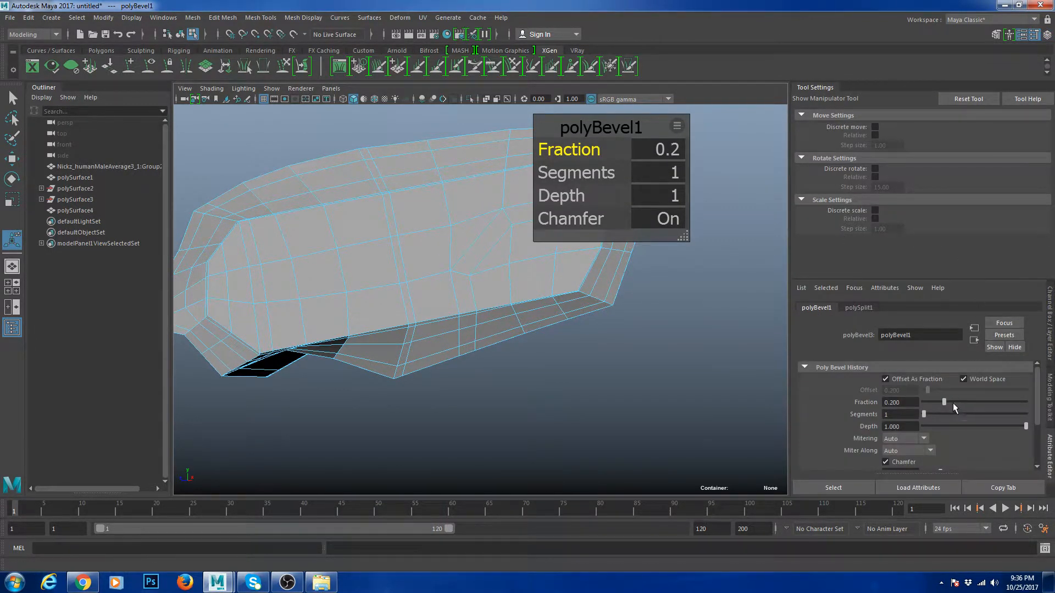
drag(928, 399, 926, 398)
alt+right_drag(452, 314, 524, 380)
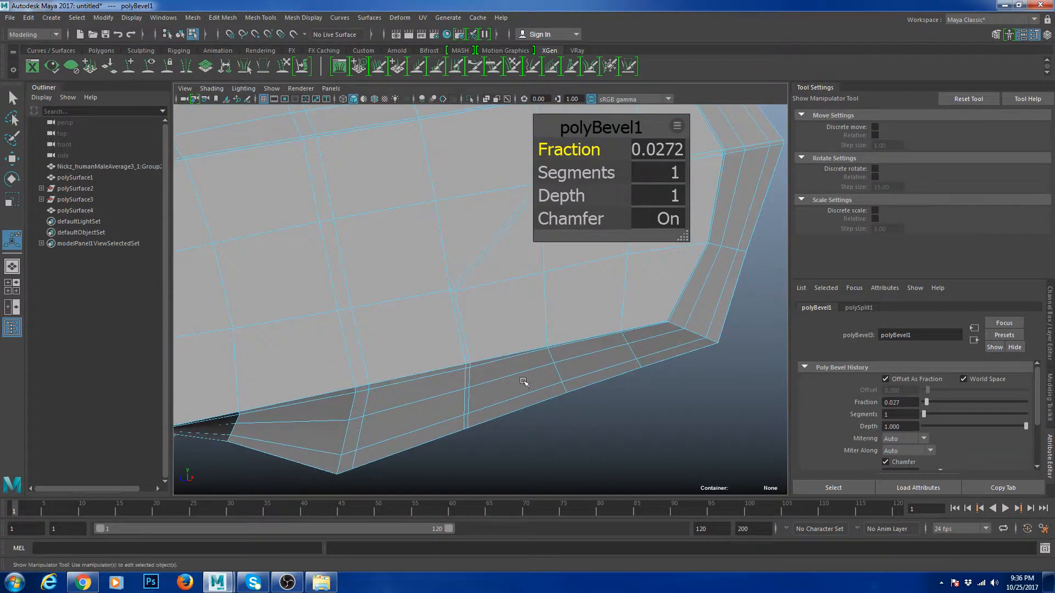
key(q)
click(458, 285)
scroll(460, 302, down, 5)
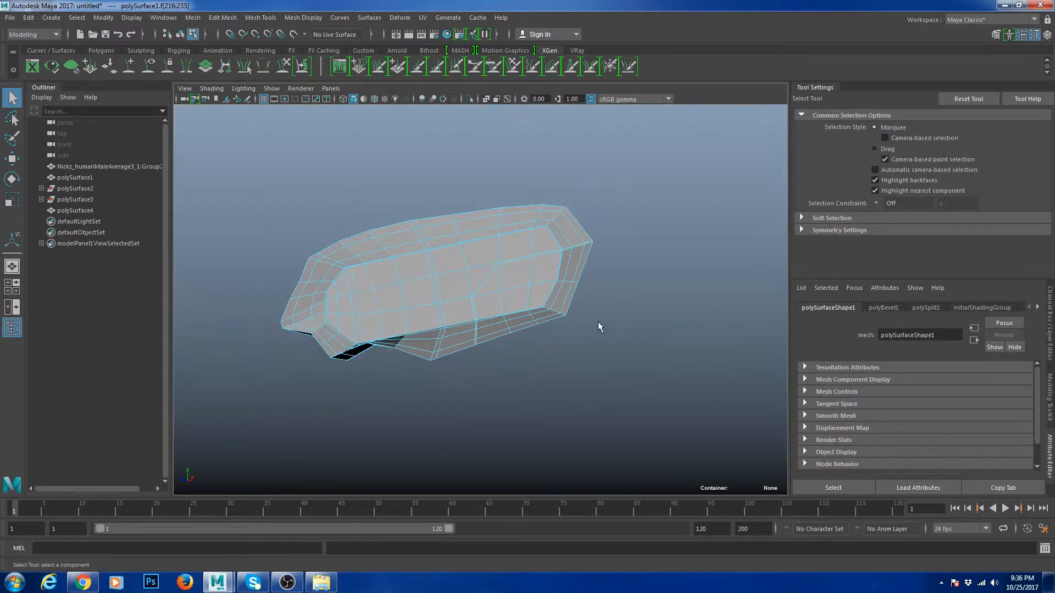
- Extrude the thin bevel face slightly inward and check the block in smooth preview
key(ctrl+e)
drag(580, 299, 575, 297)
key(w)
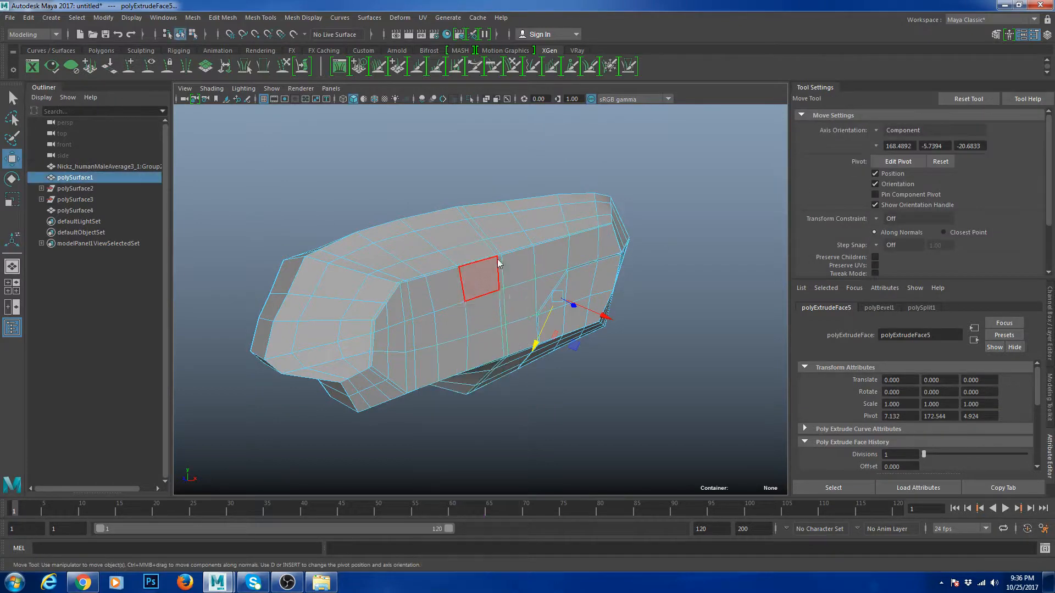
right_drag(495, 266, 541, 239)
key(3)
click(635, 250)
scroll(626, 297, down, 4)
alt+drag(626, 298, 567, 297)
scroll(587, 278, up, 5)
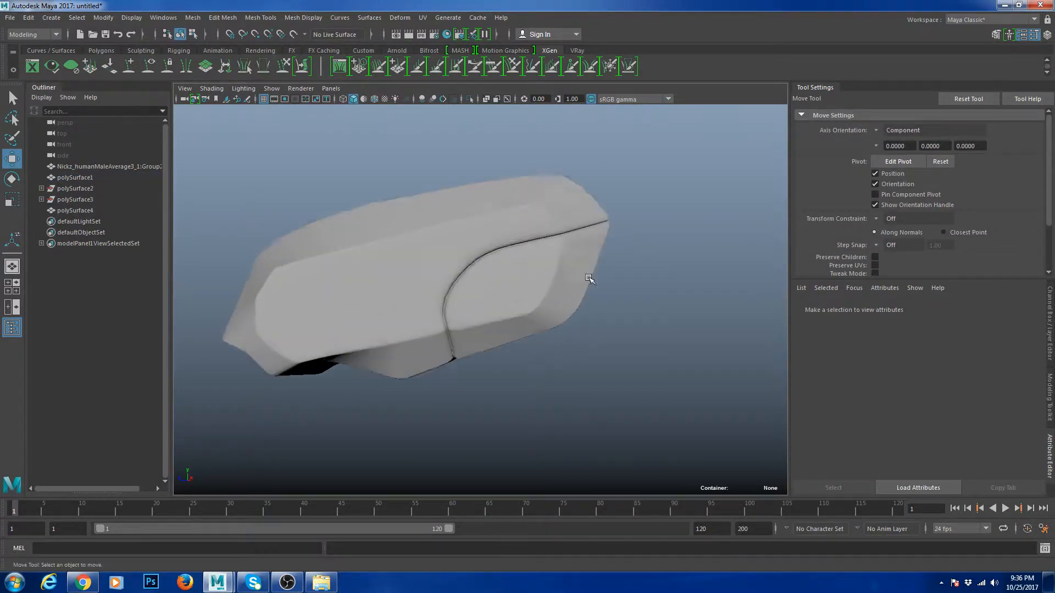
- Insert an edge loop across the block's side face, then delete its leftover edges
click(530, 274)
key(1)
alt+drag(497, 282, 517, 289)
shift+right_drag(566, 244, 500, 278)
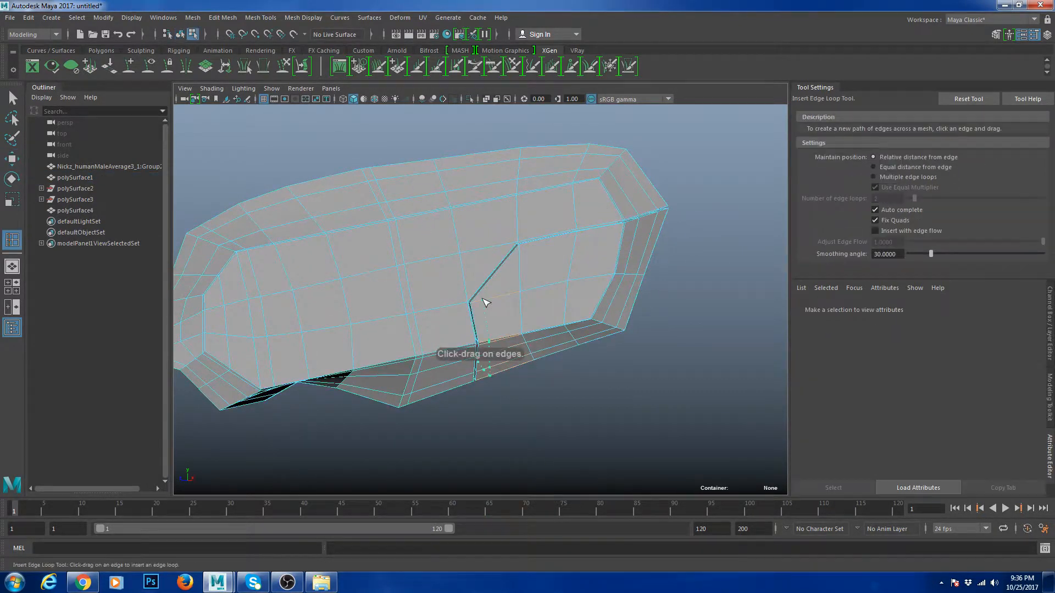
drag(482, 304, 523, 248)
key(w)
drag(655, 350, 550, 157)
key(ctrl+Delete)
- Abandon a cut attempt near the seam and recheck the smoothed long block
scroll(554, 271, up, 5)
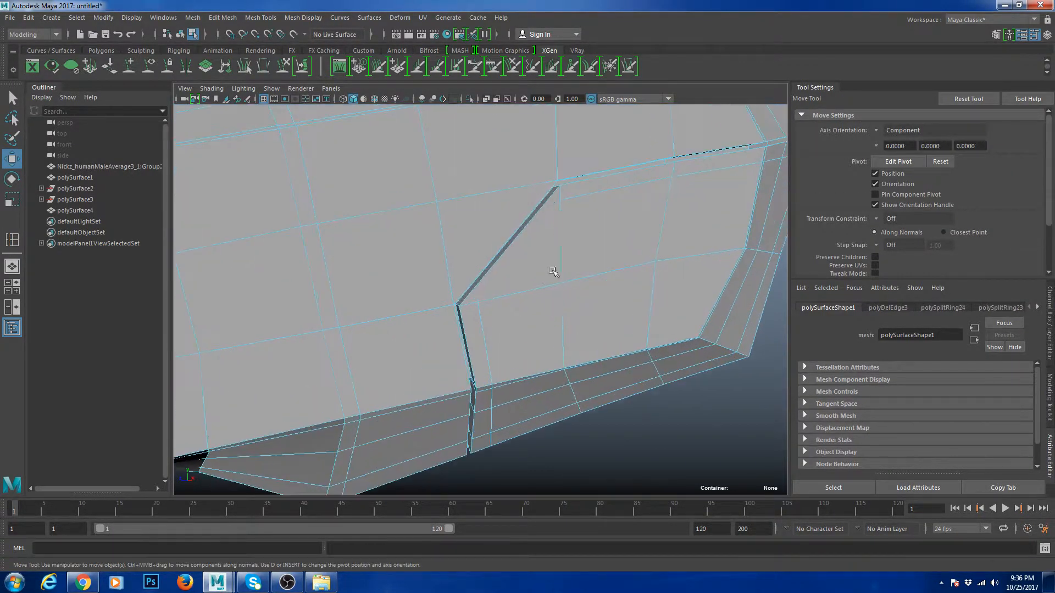
right_drag(553, 270, 533, 187)
click(478, 302)
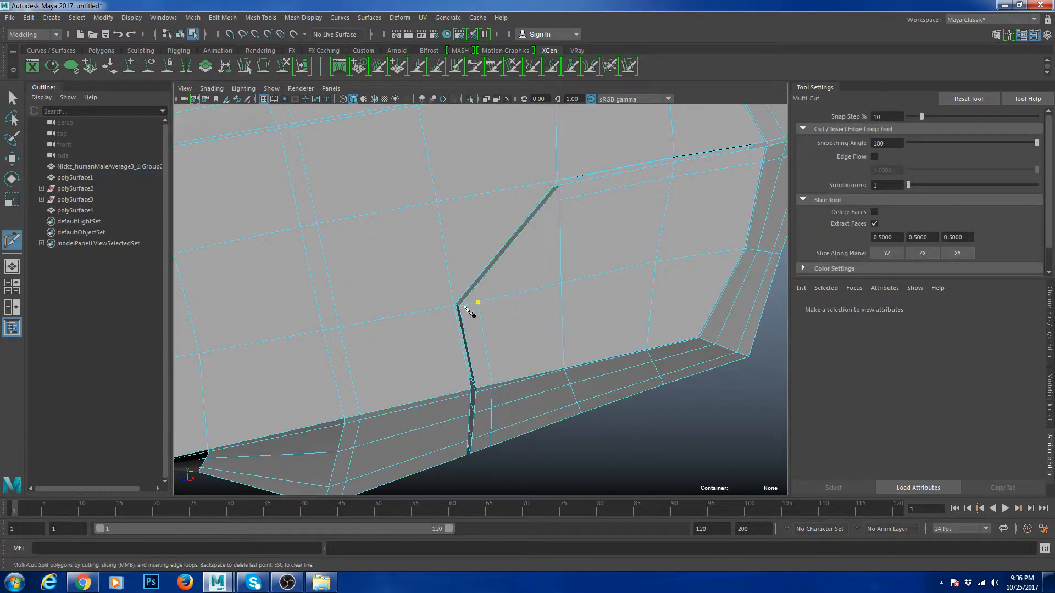
key(w)
right_click(563, 226)
right_drag(562, 225, 616, 204)
key(3)
scroll(721, 355, down, 5)
click(715, 356)
alt+drag(693, 355, 557, 314)
click(557, 314)
scroll(532, 306, up, 8)
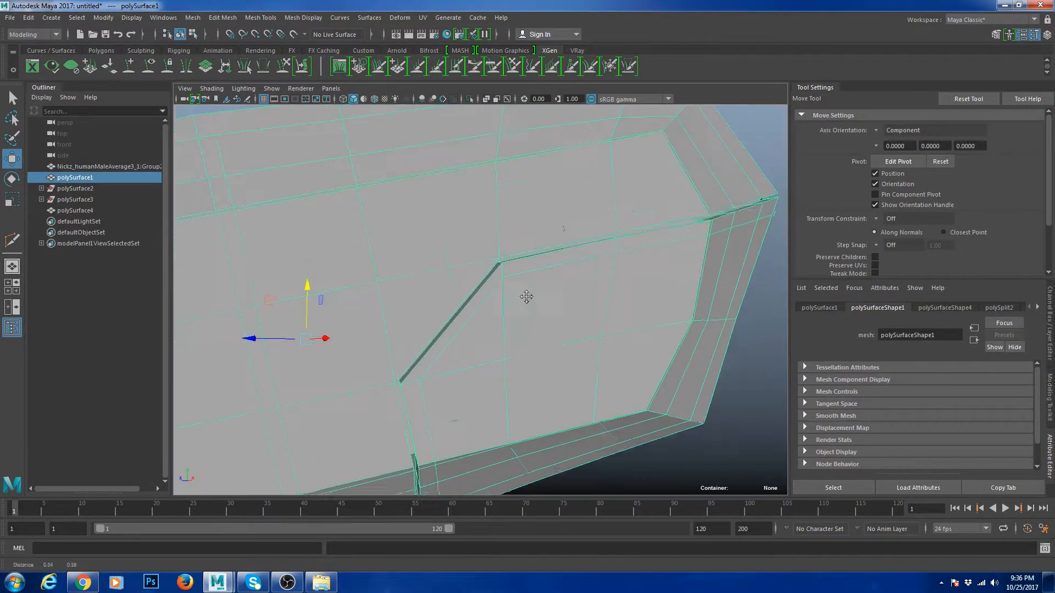
- Insert a new edge loop near the diagonal seam
shift+right_click(566, 205)
shift+right_drag(566, 206, 503, 255)
alt+drag(510, 289, 476, 275)
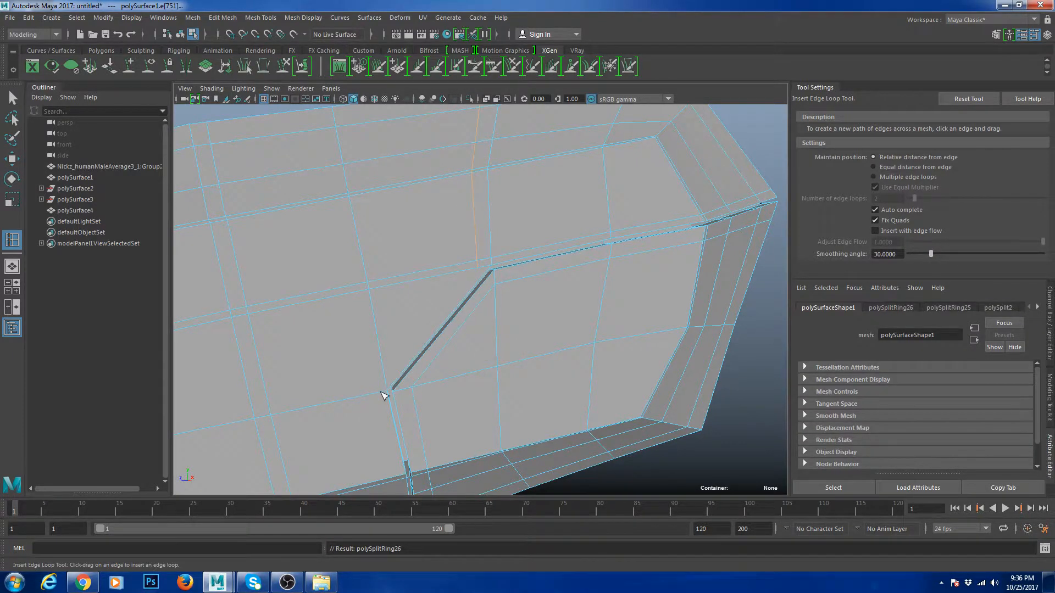
click(384, 396)
key(w)
- Cut a new edge from the block's lower edge to its upper edge
shift+right_click(435, 253)
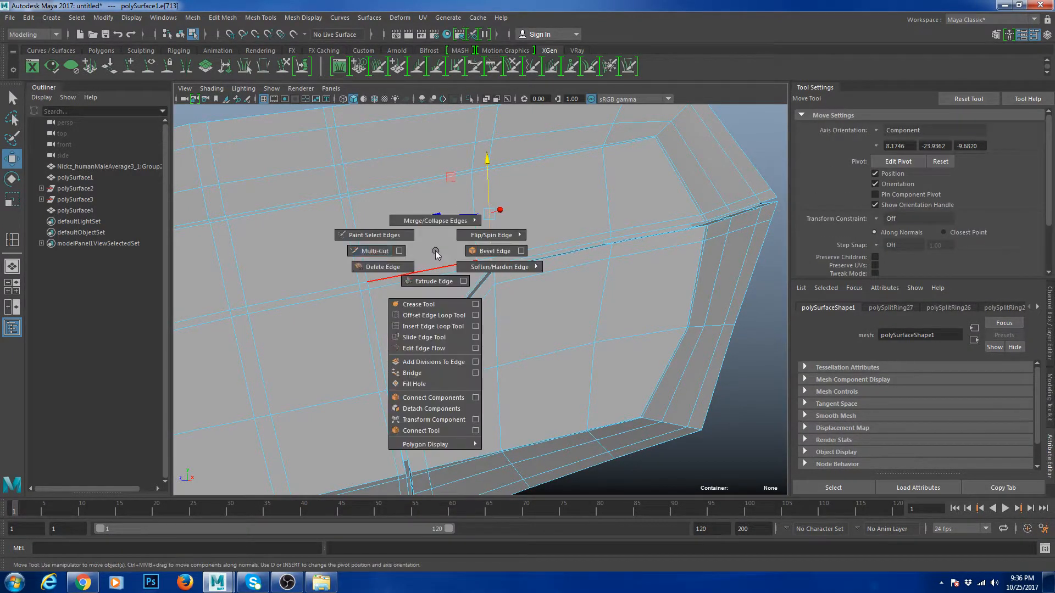
shift+right_drag(436, 253, 376, 251)
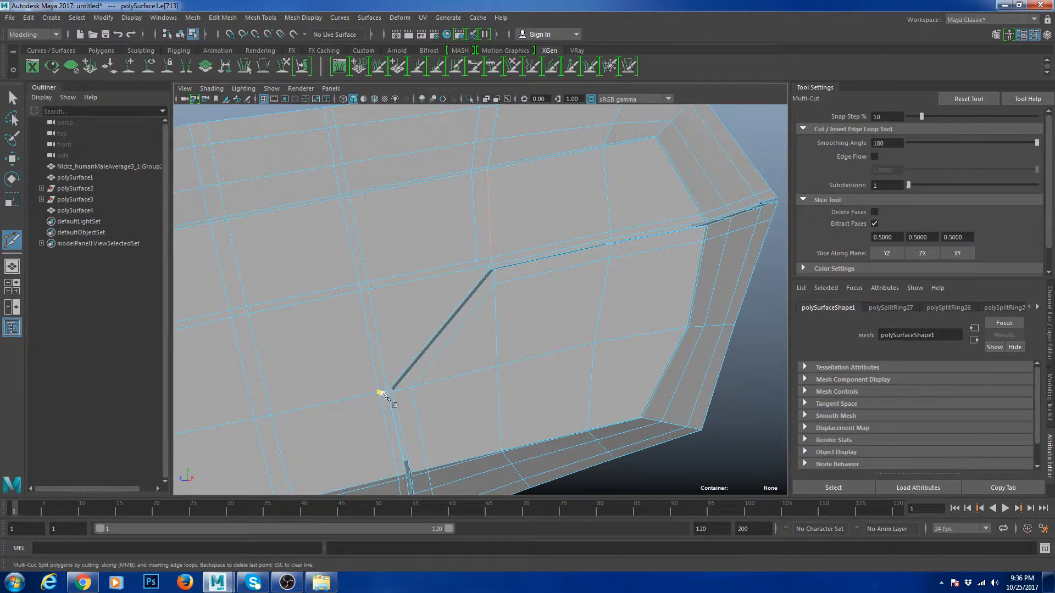
click(380, 392)
click(479, 268)
key(w)
- Delete the unneeded vertical edge loops beside the seam
double_click(476, 235)
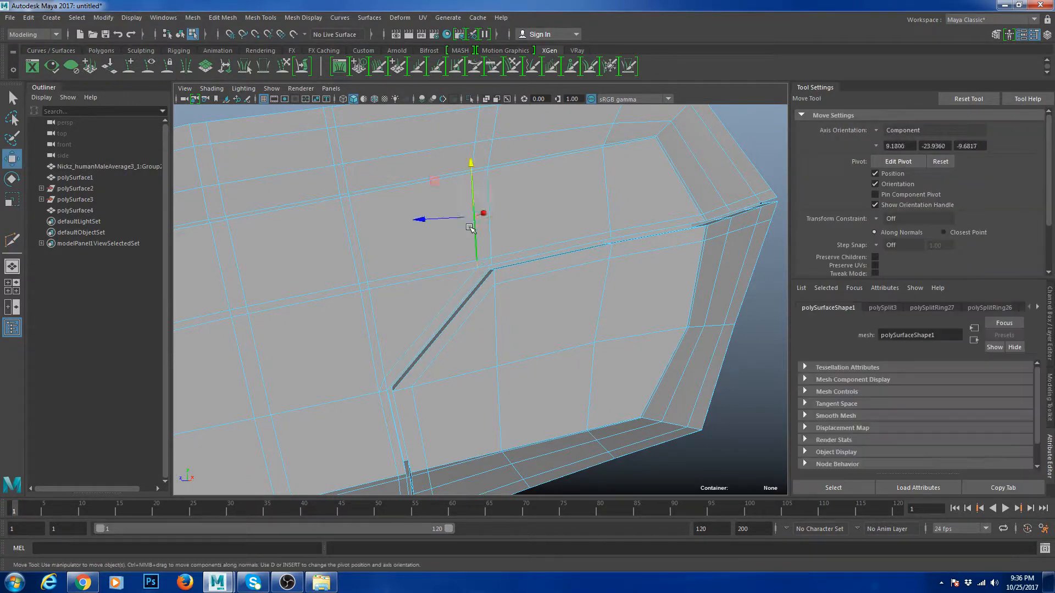
shift+right_drag(570, 220, 535, 299)
alt+middle_drag(537, 301, 569, 246)
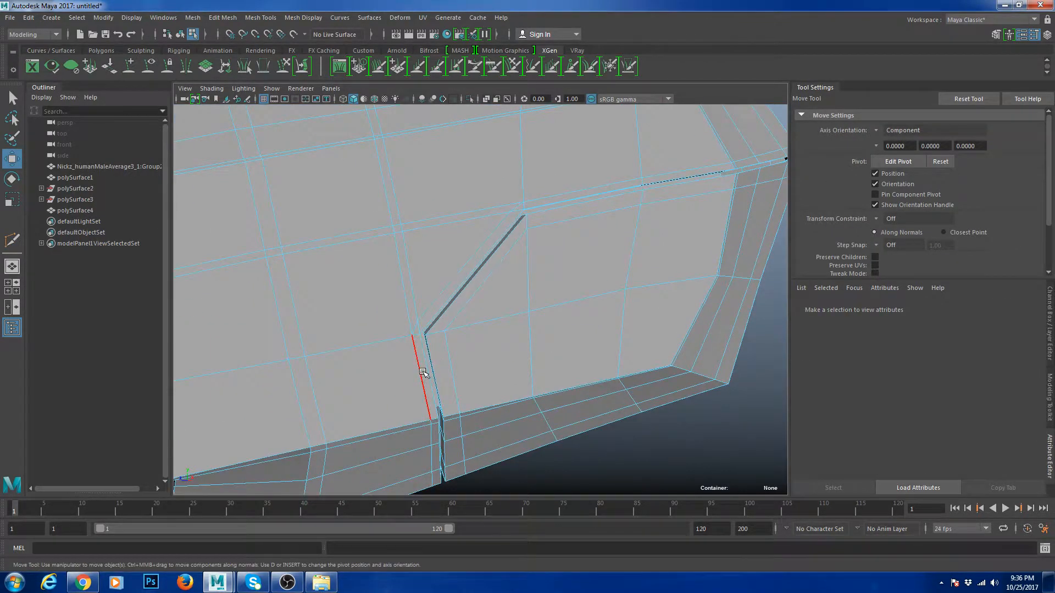
double_click(422, 374)
double_click(411, 322)
shift+right_drag(501, 278, 476, 295)
scroll(439, 325, up, 1)
- Collapse the short diagonal and corner edges to tidy the seam corner
click(411, 329)
shift+right_drag(501, 248, 519, 283)
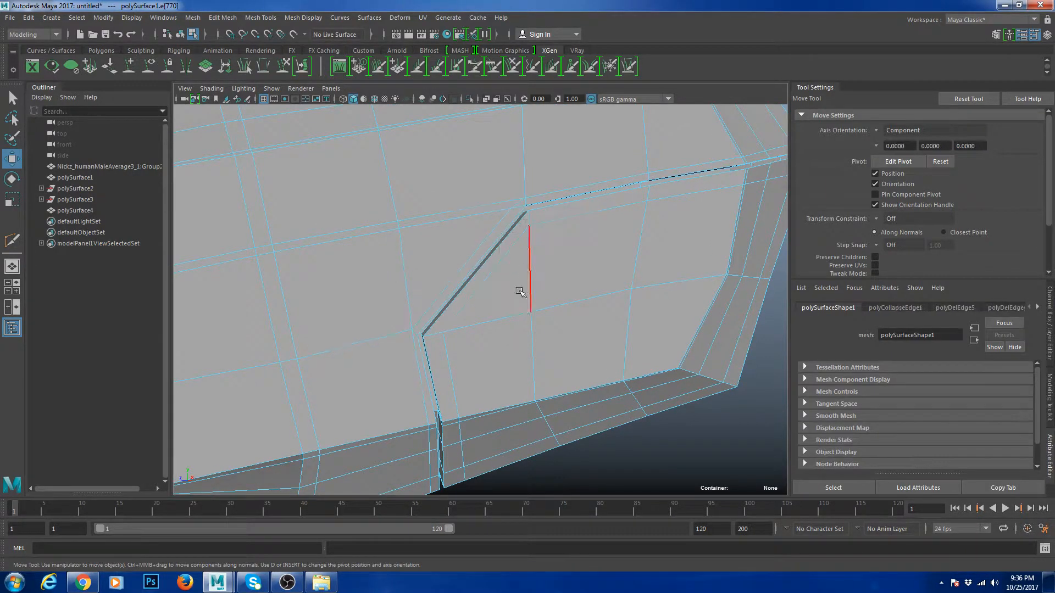
click(418, 330)
drag(418, 330, 431, 299)
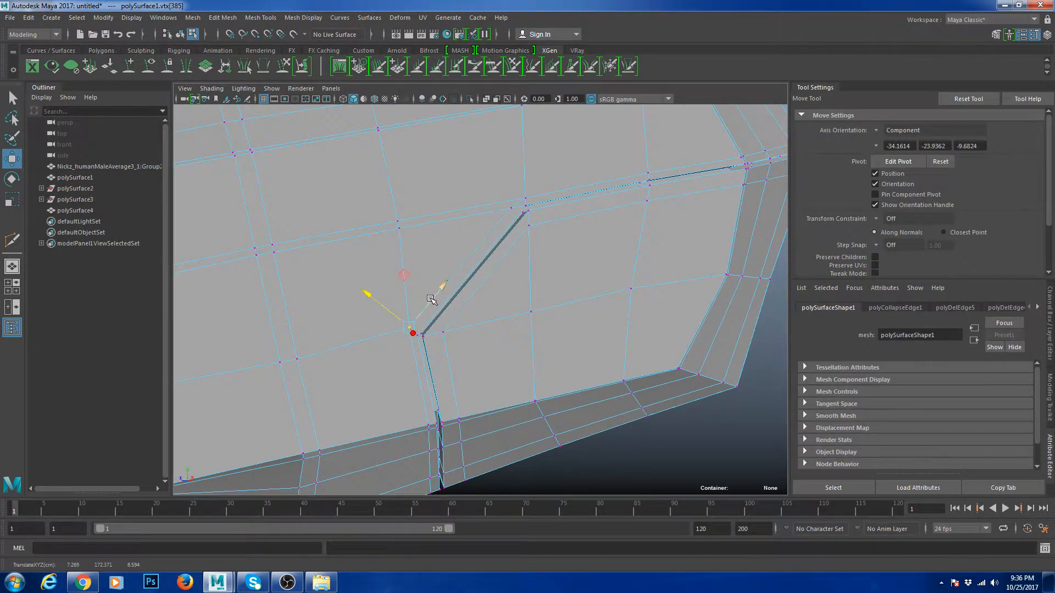
right_drag(522, 279, 520, 247)
click(519, 204)
alt+middle_drag(520, 204, 453, 299)
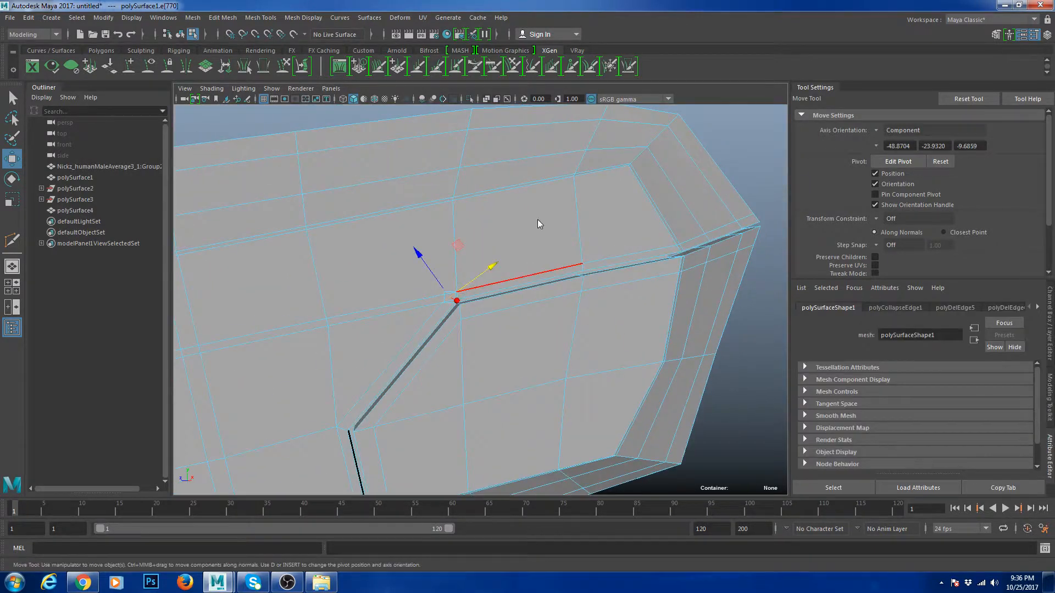
shift+right_drag(539, 223, 511, 212)
- Move the groove's corner vertex down-left and refine its bend with small nudges
click(449, 293)
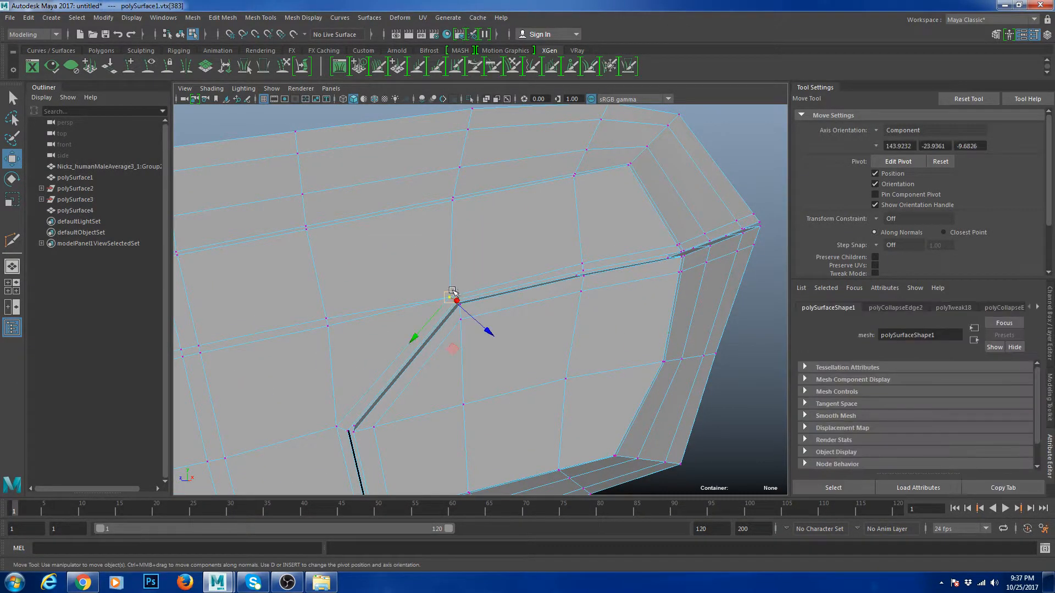
drag(437, 317, 425, 329)
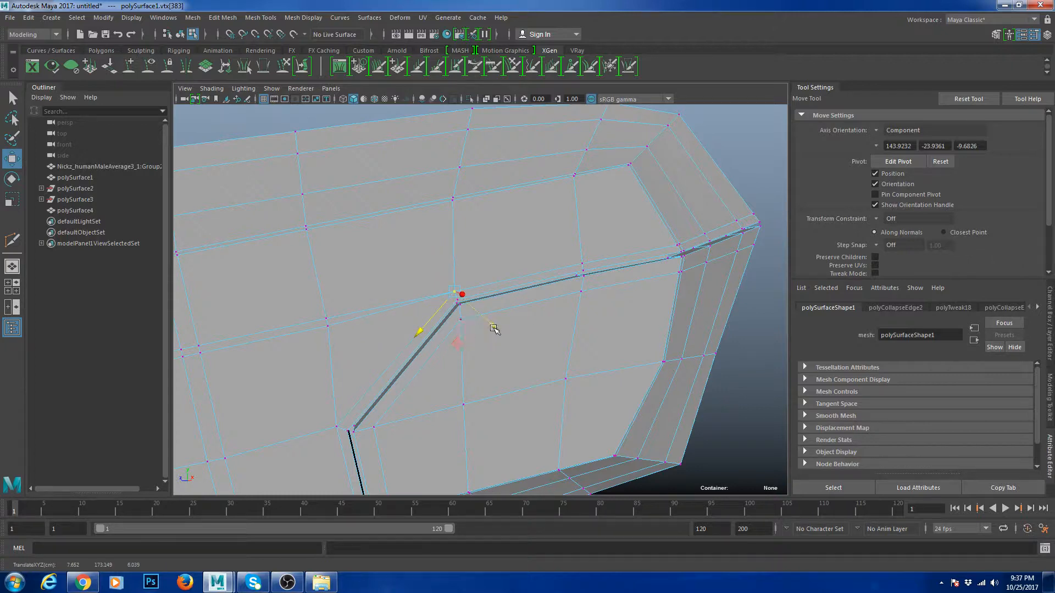
drag(493, 328, 491, 325)
right_drag(497, 259, 518, 240)
alt+middle_drag(478, 301, 538, 278)
right_drag(428, 319, 426, 290)
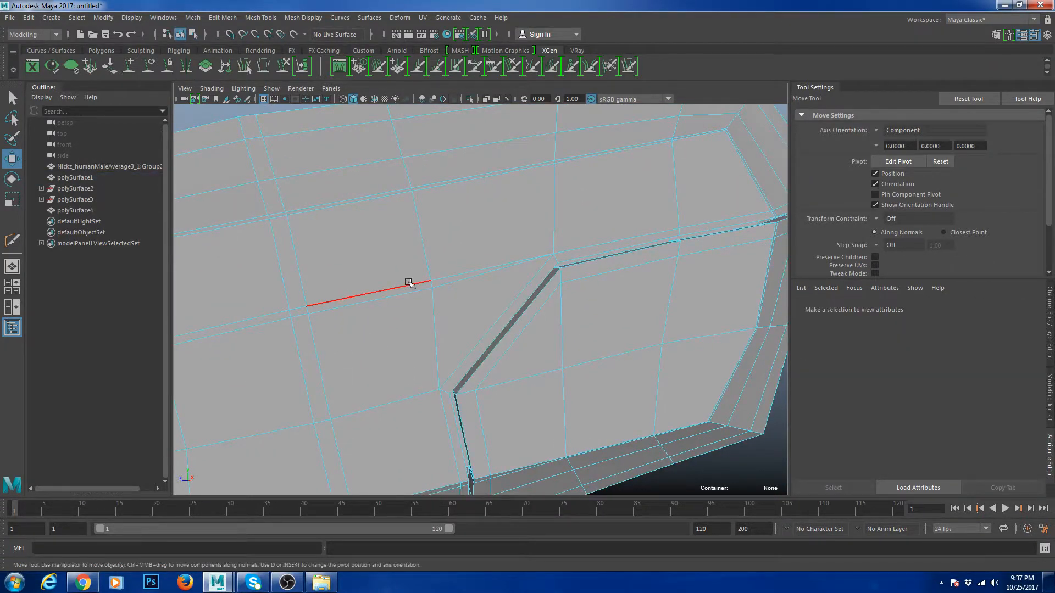
double_click(408, 282)
scroll(466, 299, down, 5)
alt+middle_drag(471, 302, 496, 295)
- Delete the unneeded edge loop and compare the block's smoothed and cage views
key(ctrl+Delete)
right_drag(506, 269, 541, 249)
key(3)
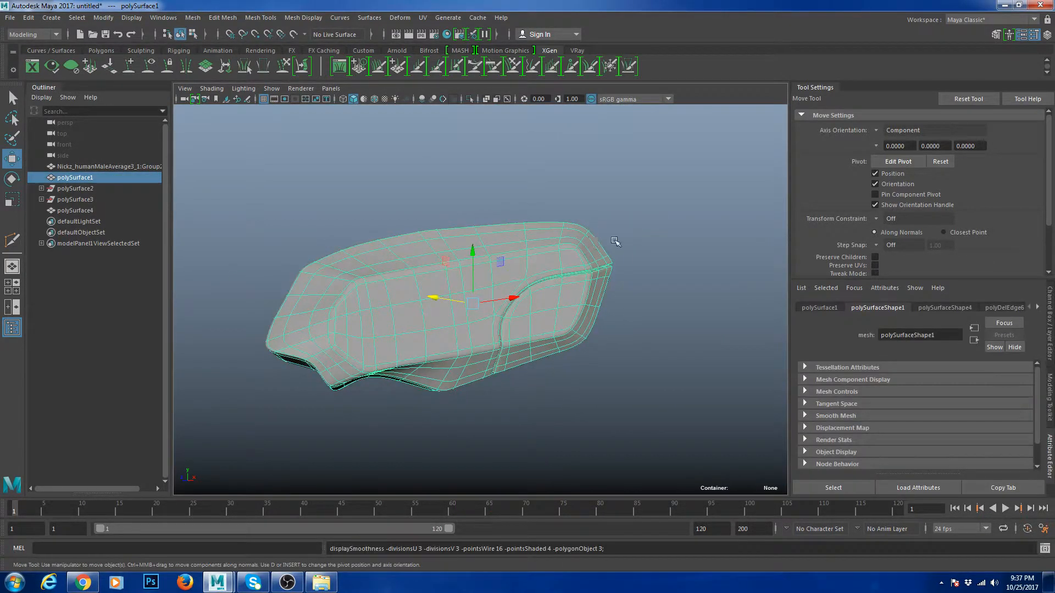
click(615, 242)
scroll(548, 288, up, 2)
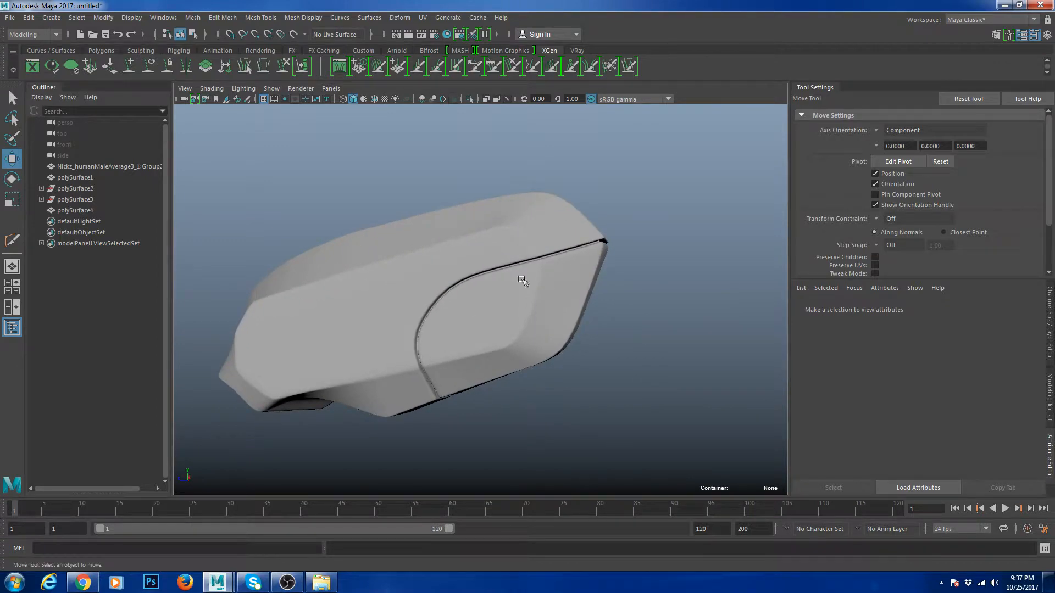
click(519, 279)
key(1)
scroll(527, 269, up, 2)
- Insert a new edge loop across the block and check the smoothed result
shift+right_drag(508, 292, 480, 325)
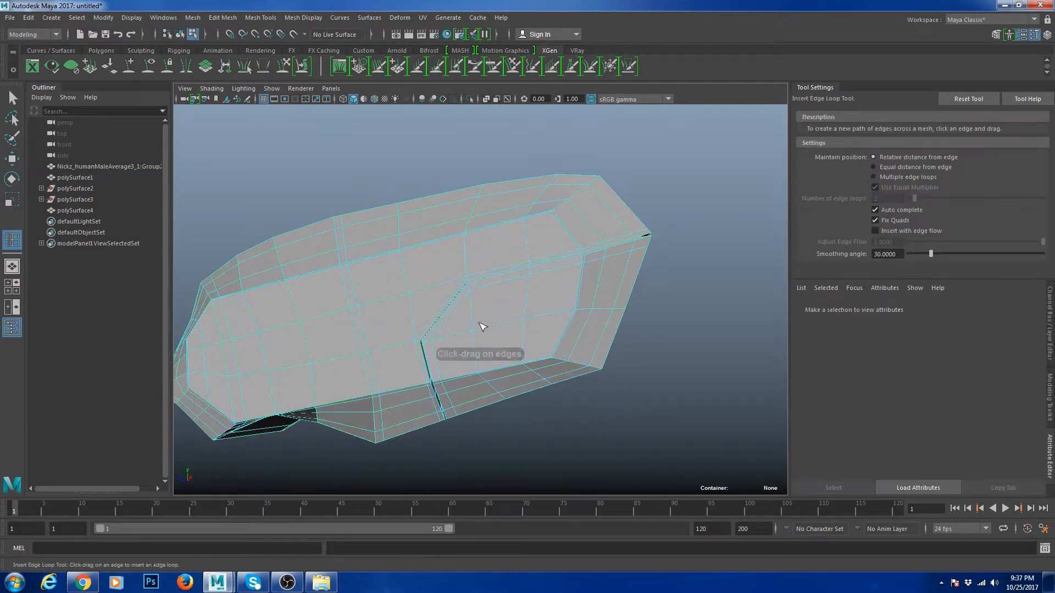
click(484, 328)
key(w)
right_drag(528, 253, 578, 237)
click(653, 252)
scroll(653, 252, down, 4)
alt+drag(653, 252, 661, 292)
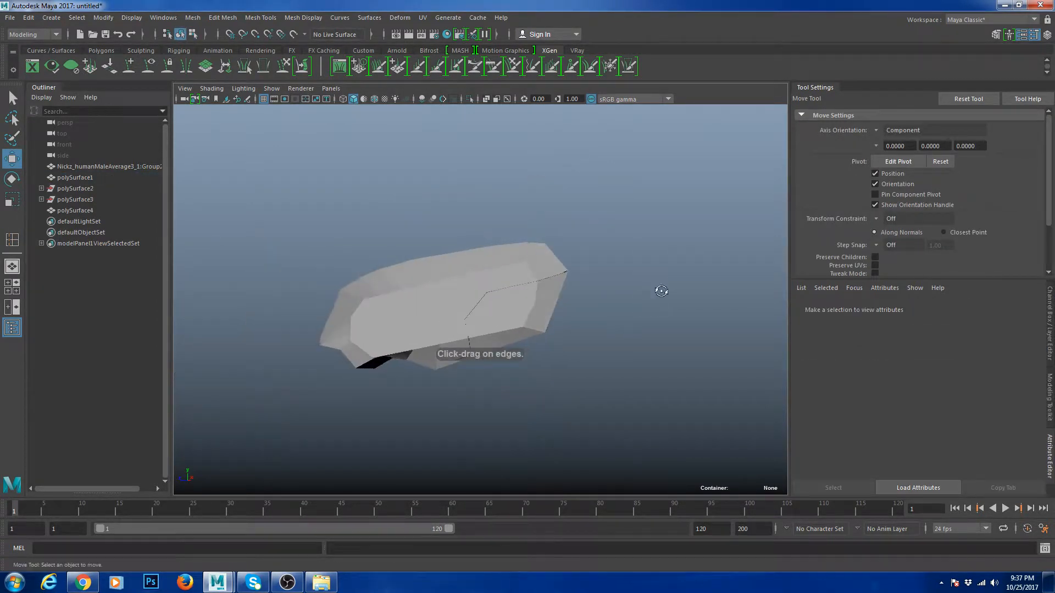
click(549, 299)
key(3)
click(624, 349)
alt+drag(596, 353, 625, 373)
scroll(626, 374, up, 2)
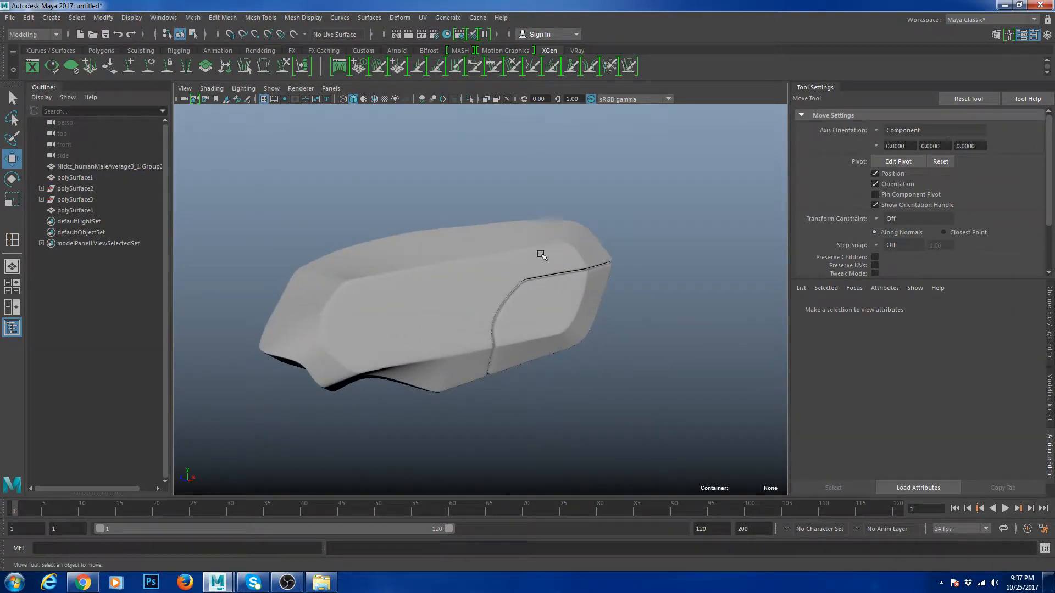
- Add a second horizontal supporting edge loop and inspect the smoothed block from several angles
click(546, 337)
key(1)
shift+right_drag(562, 301, 541, 327)
drag(541, 327, 547, 328)
key(w)
right_drag(544, 262, 566, 238)
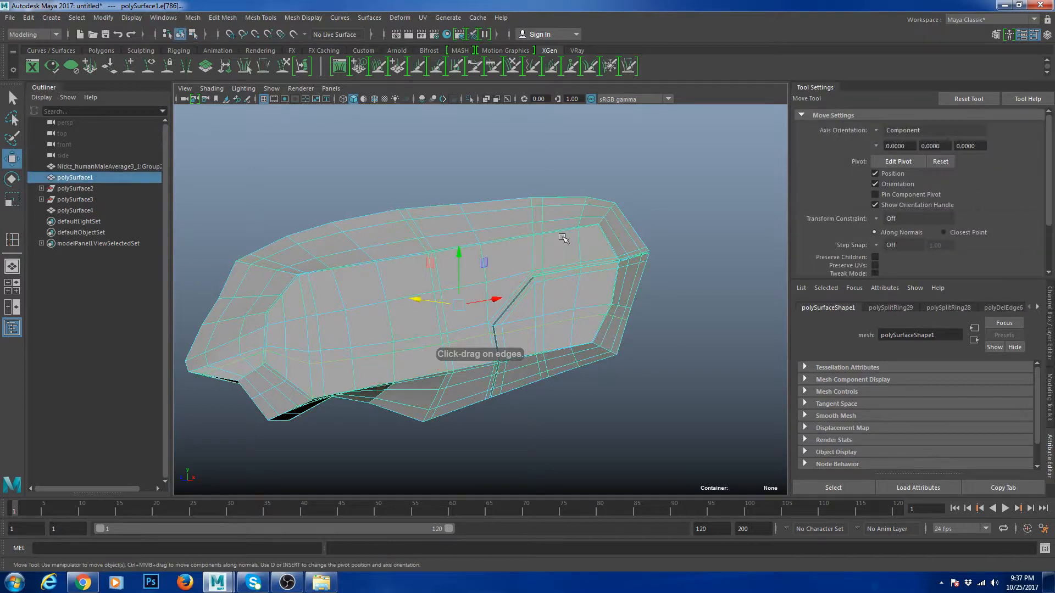
key(3)
click(673, 267)
scroll(673, 267, down, 3)
alt+drag(632, 286, 518, 330)
alt+drag(466, 371, 504, 377)
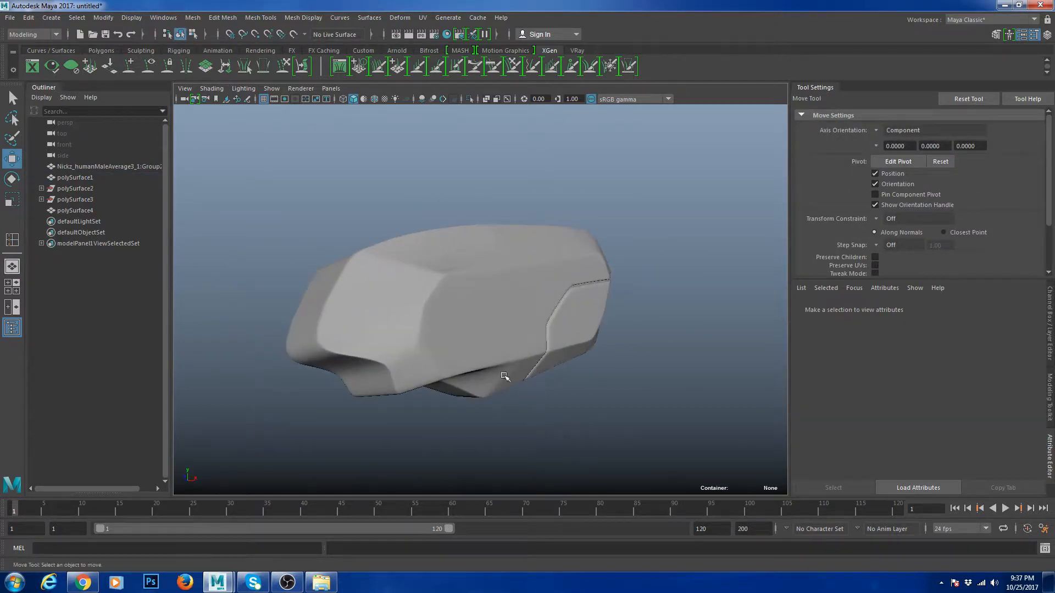
scroll(410, 306, down, 5)
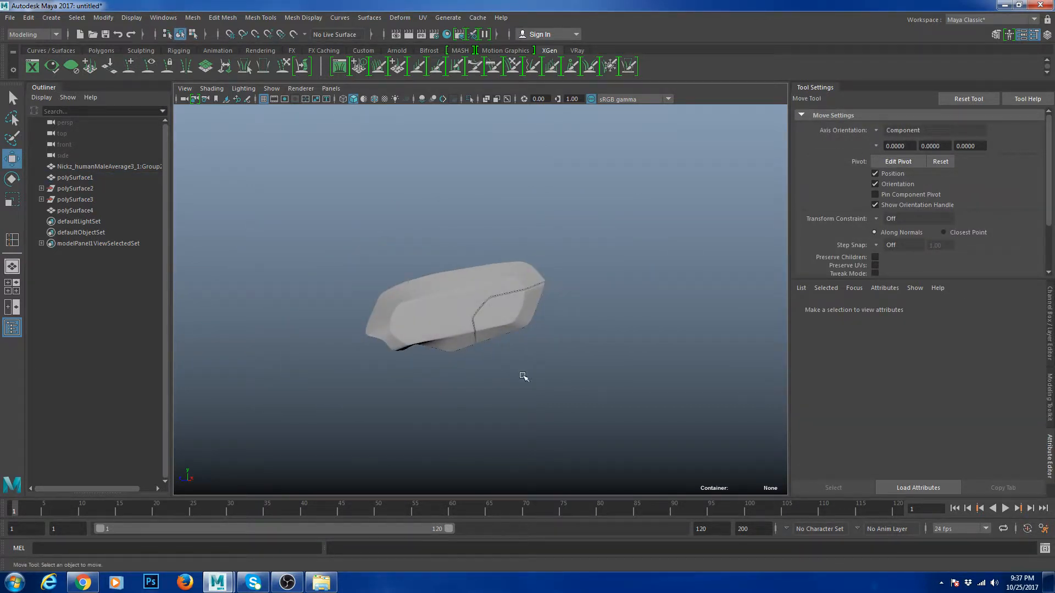
- Scale an edge on the block's side in world space, then return to object mode
click(417, 300)
scroll(422, 304, up, 6)
key(1)
right_drag(420, 304, 409, 331)
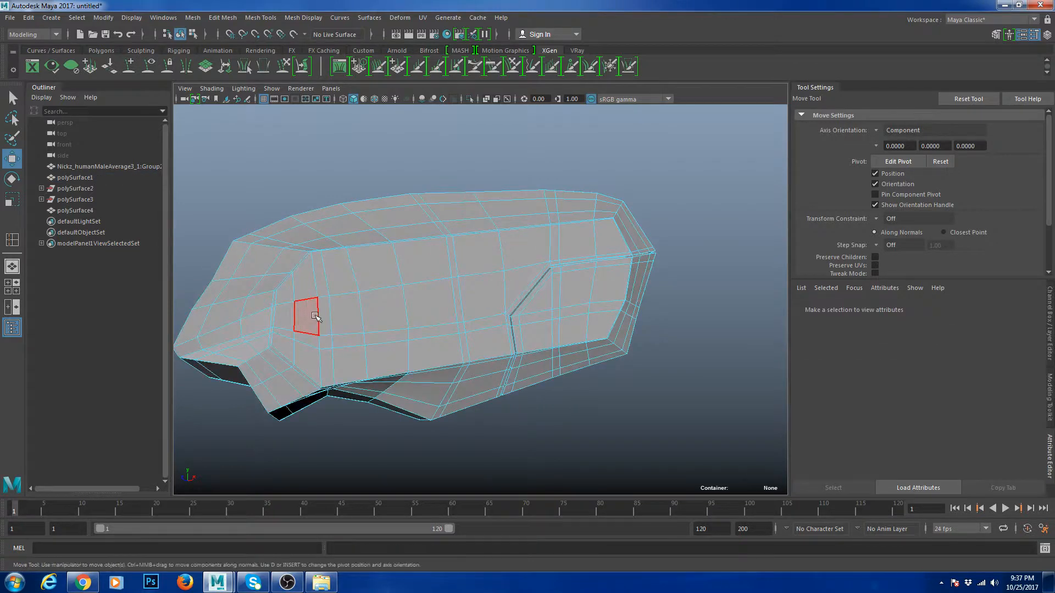
click(313, 317)
scroll(379, 325, up, 3)
scroll(384, 327, down, 3)
key(F10)
click(377, 317)
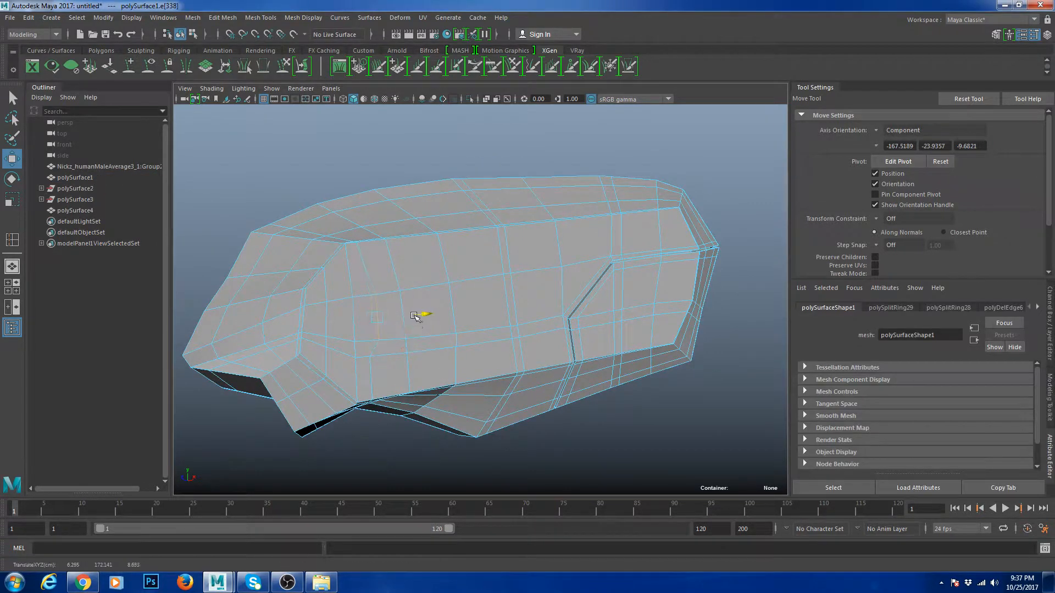
scroll(363, 298, up, 2)
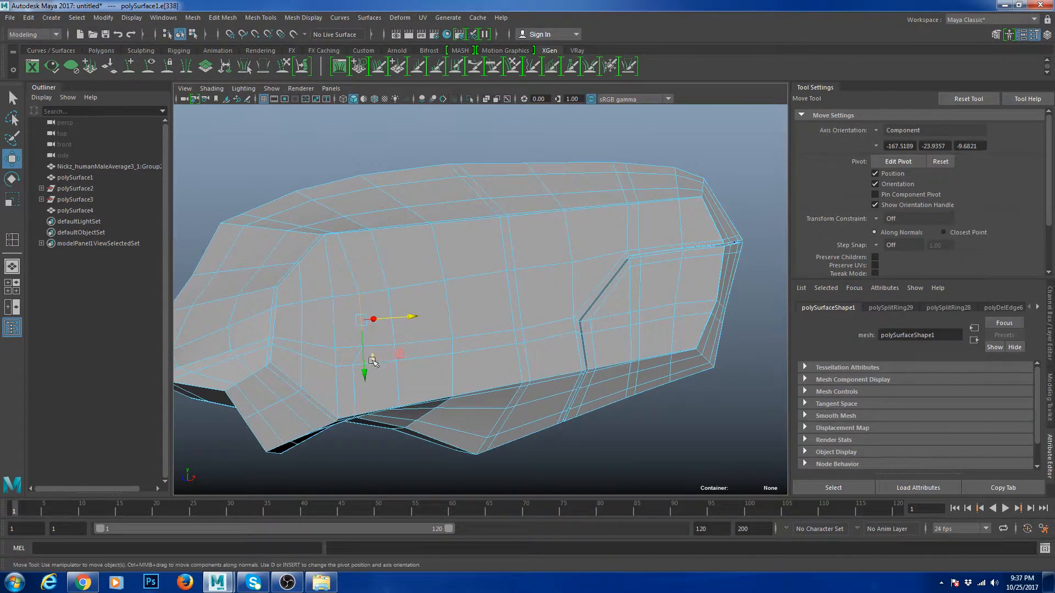
key(r)
drag(434, 264, 364, 289)
key(w)
key(F8)
scroll(549, 325, down, 5)
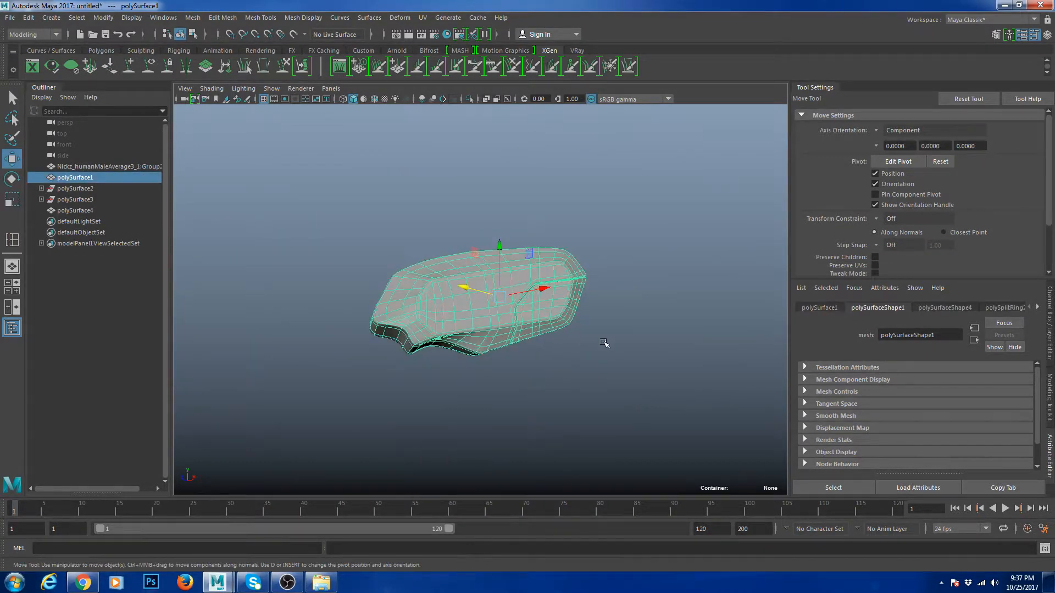
- Clear the block selection and bring up the channel box and display layers
click(605, 344)
alt+drag(531, 355, 526, 379)
click(514, 338)
click(598, 377)
click(599, 377)
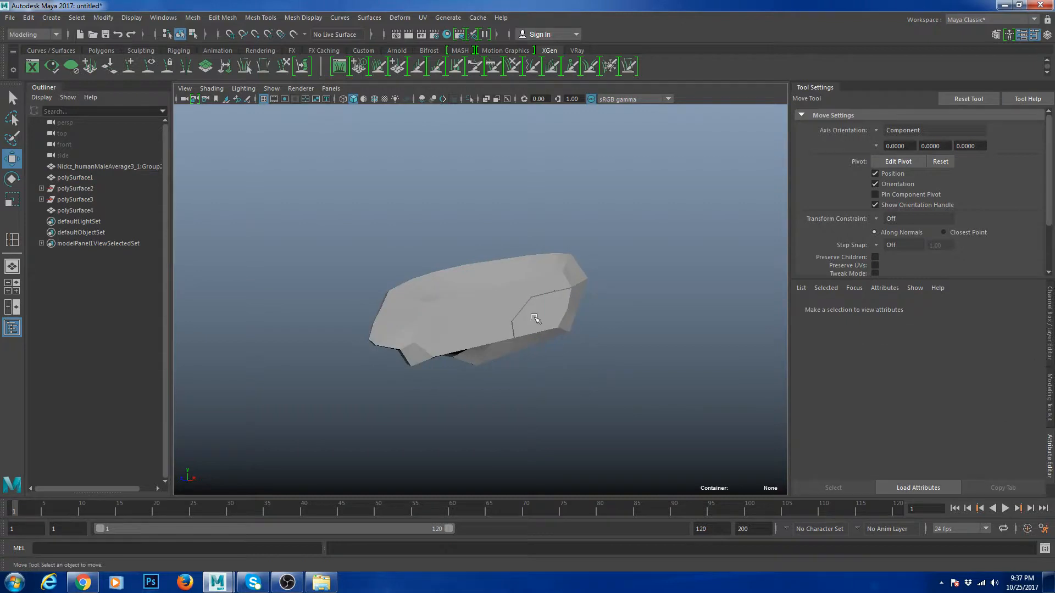
key(ctrl+z)
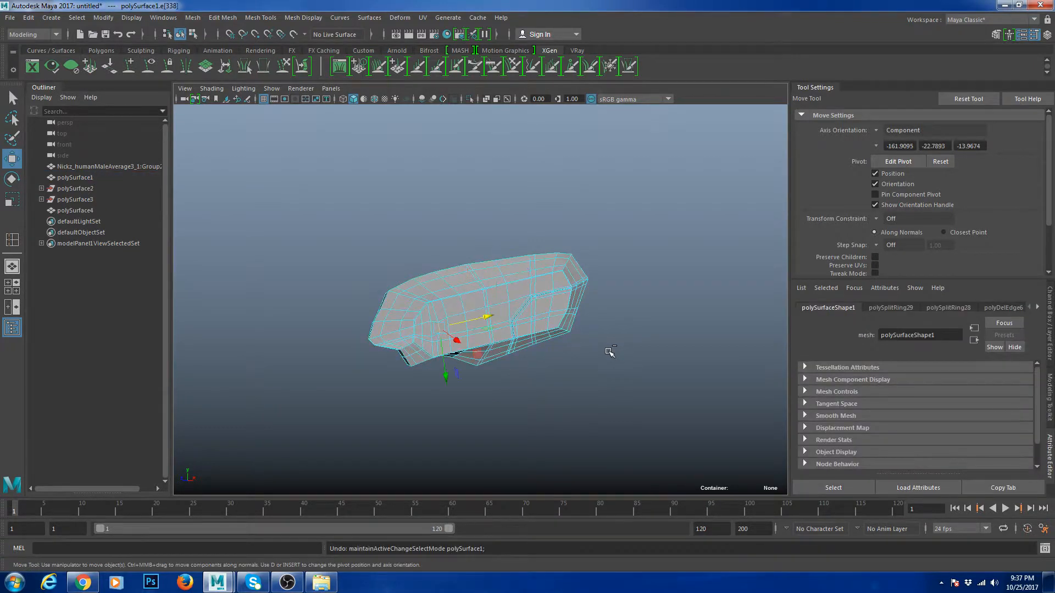
click(583, 380)
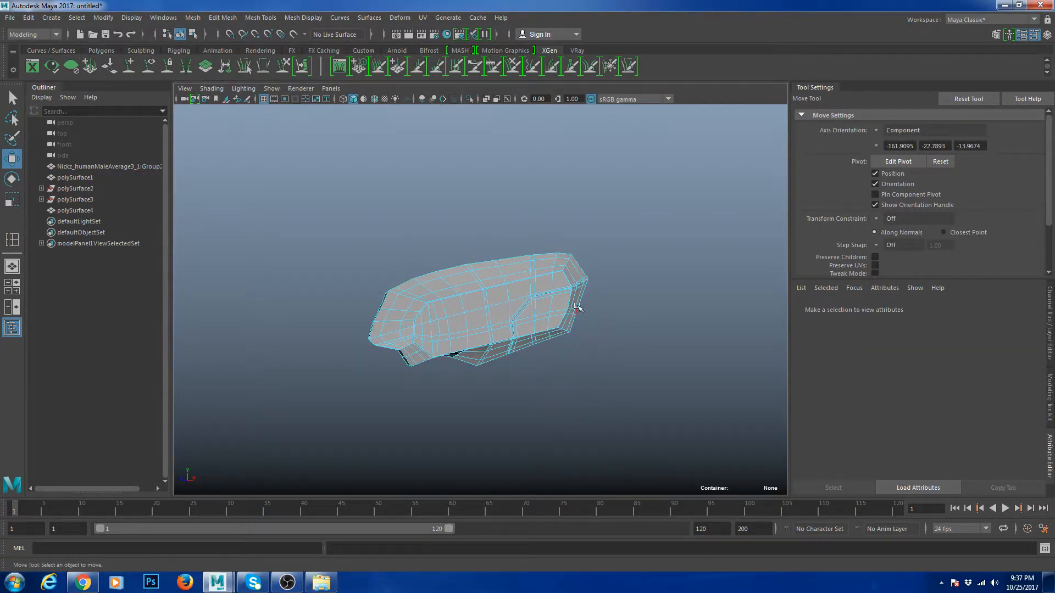
key(ctrl+a)
- Show the hidden head layer, frame the sculpted head and make it live
click(814, 448)
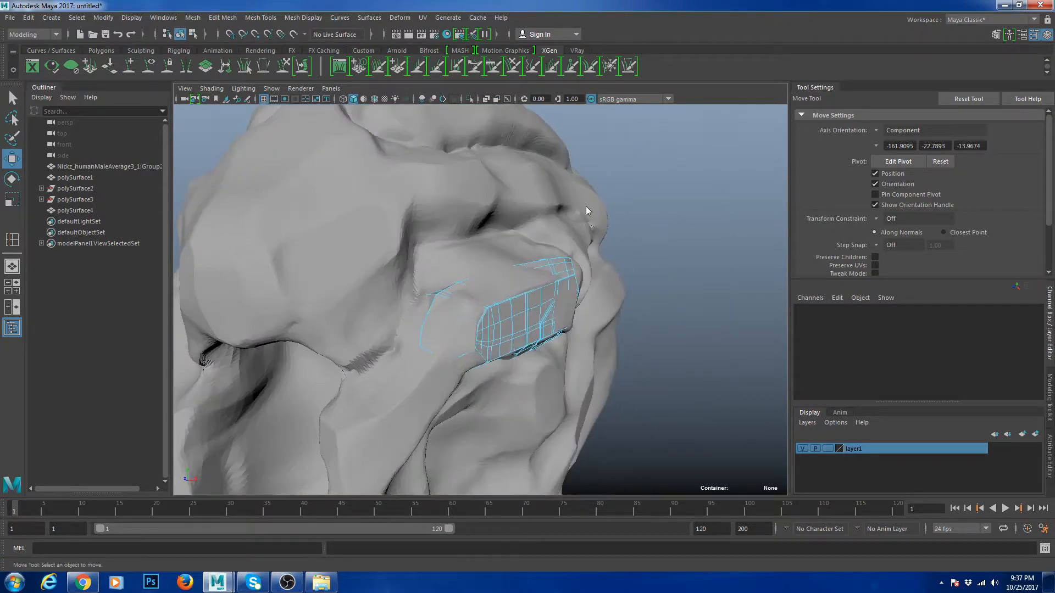
click(586, 199)
key(f)
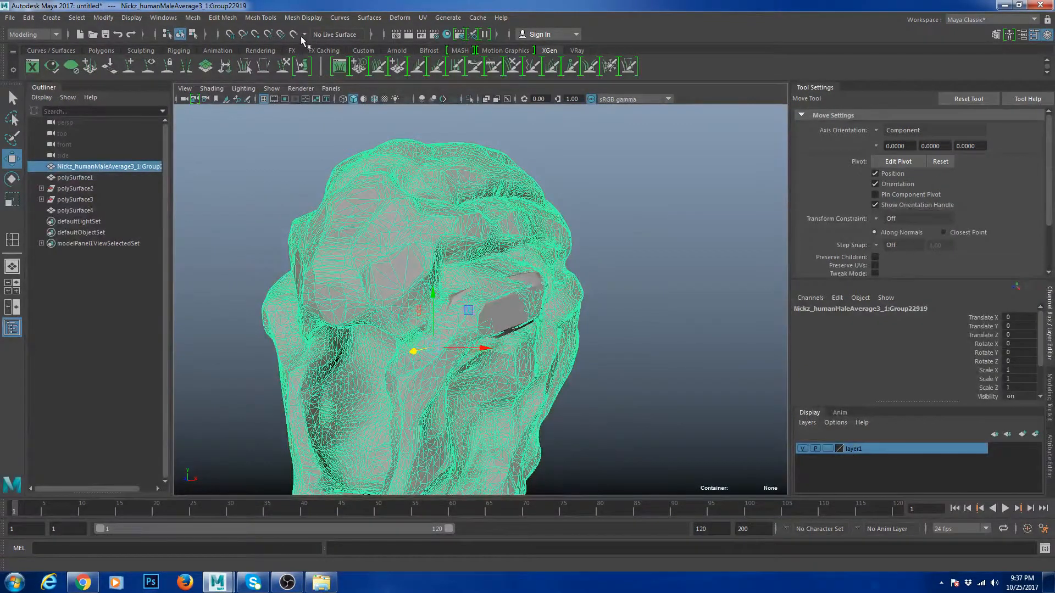
click(293, 34)
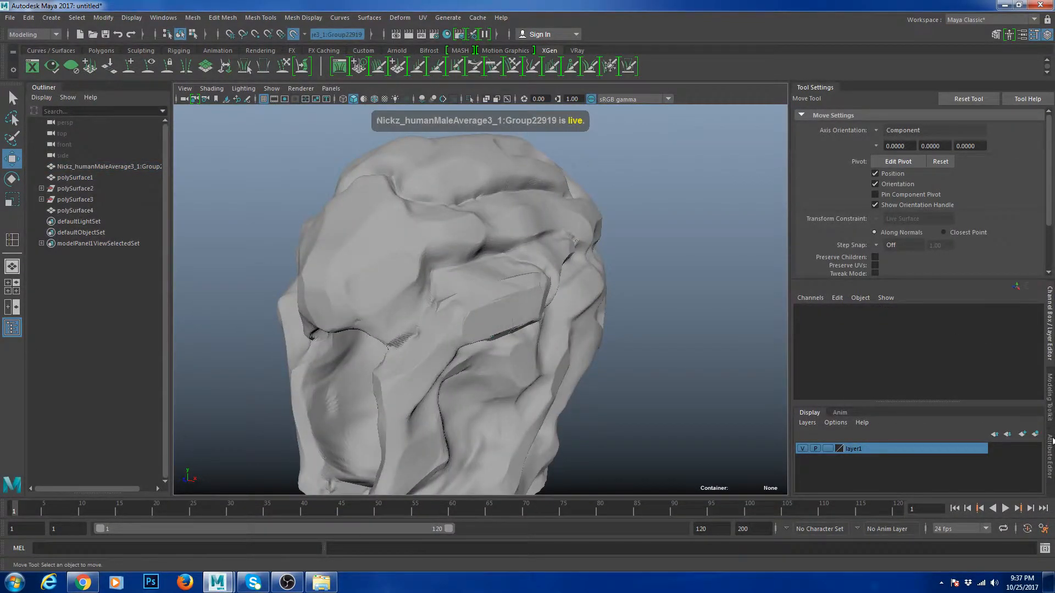
- Bring up the Modeling Toolkit and orbit to a front view, selecting the nose piece
click(1047, 412)
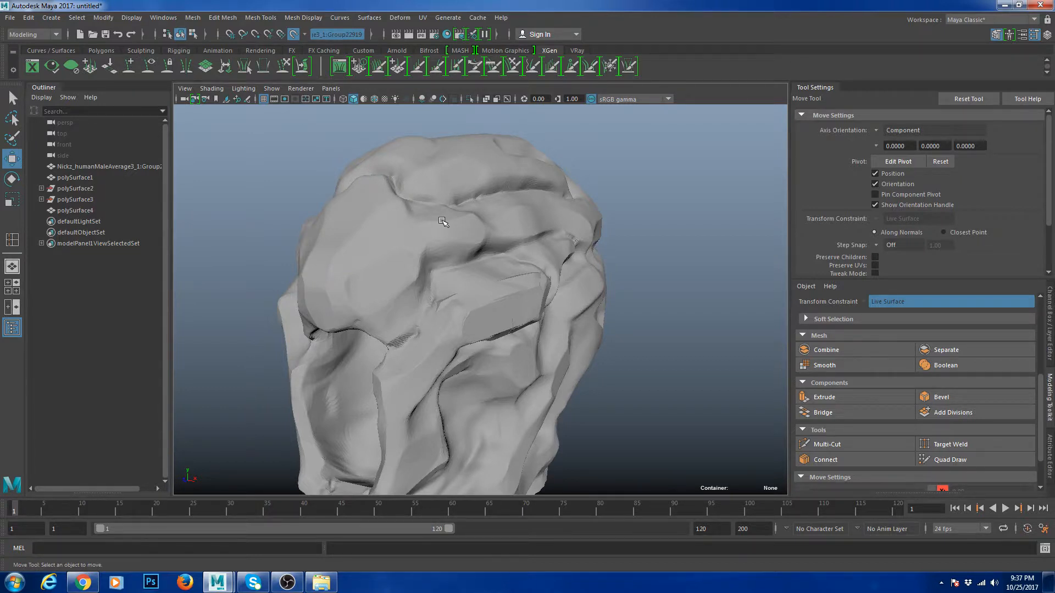
click(263, 18)
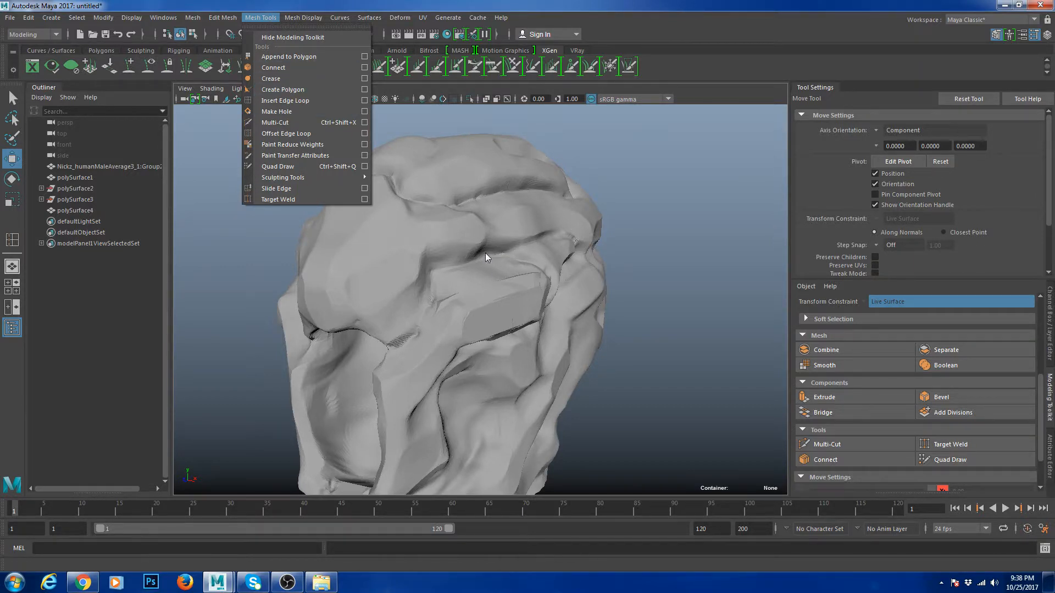
alt+drag(485, 253, 488, 255)
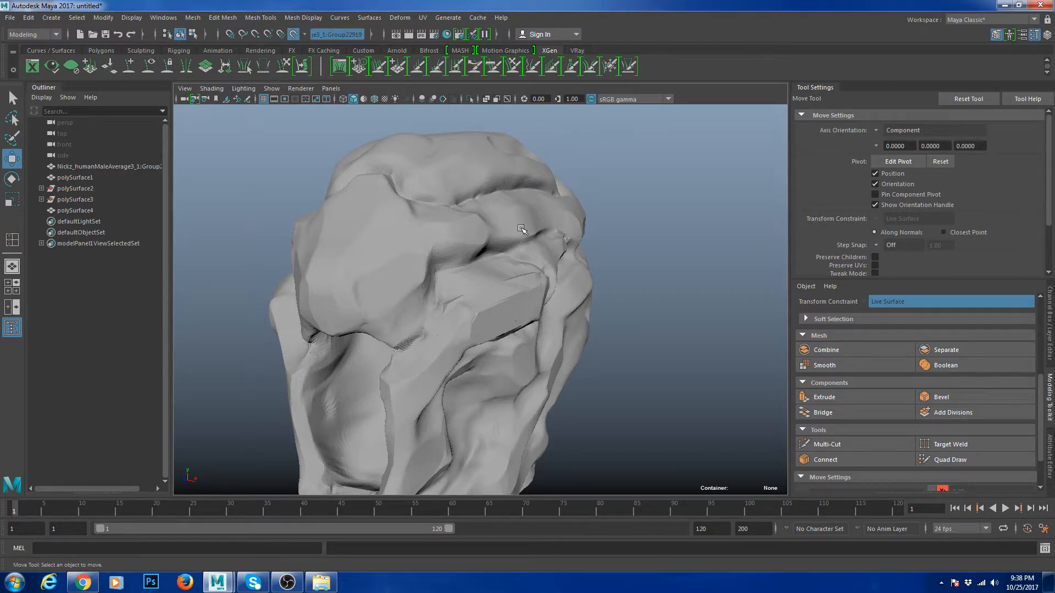
alt+drag(522, 230, 444, 376)
click(443, 377)
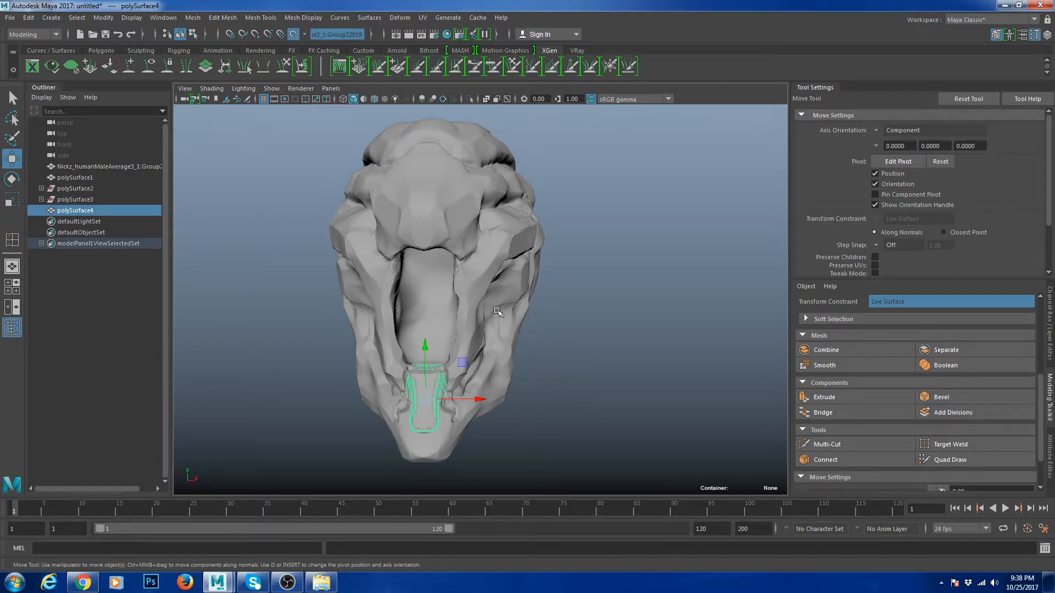
- Hide the sculpted head layer to view the armor pieces alone
click(637, 317)
key(ctrl+a)
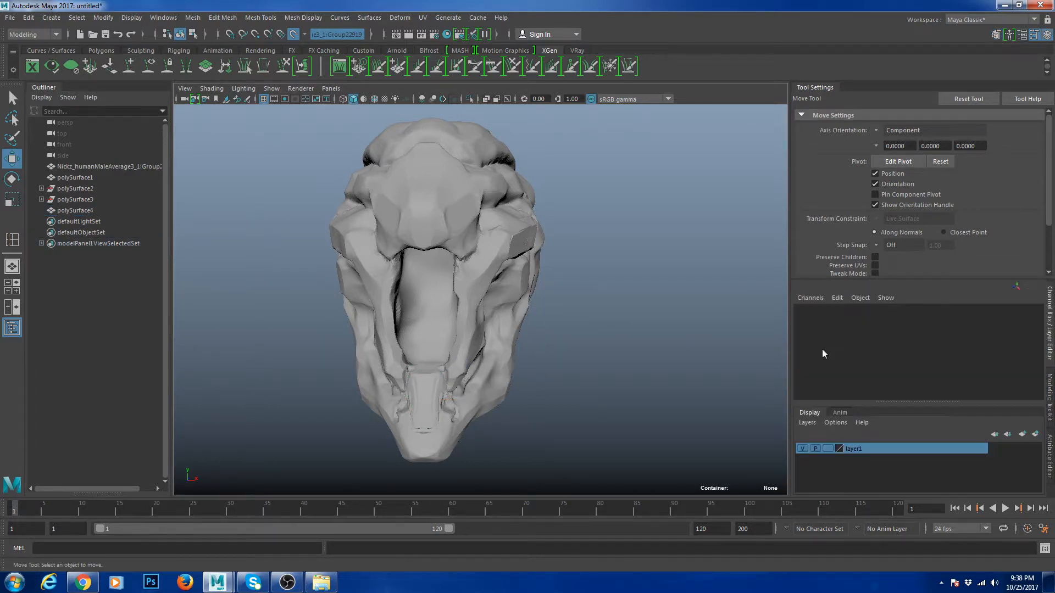
click(802, 448)
alt+drag(746, 430, 631, 393)
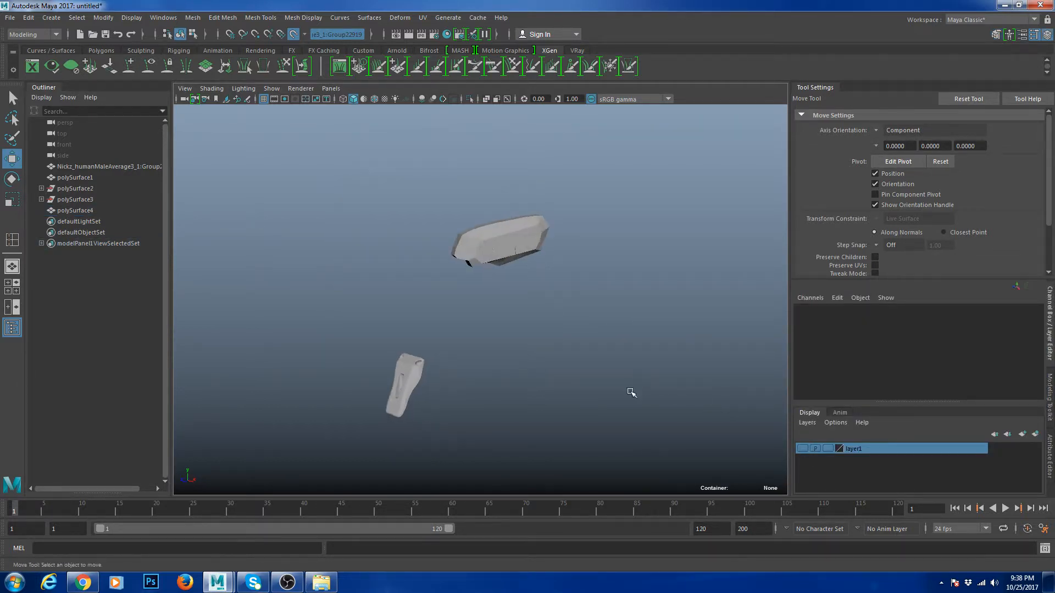
drag(459, 220, 582, 281)
click(586, 338)
- Switch polySurface1 to its low-poly cage and show the head layer again
scroll(556, 283, up, 3)
click(524, 219)
key(1)
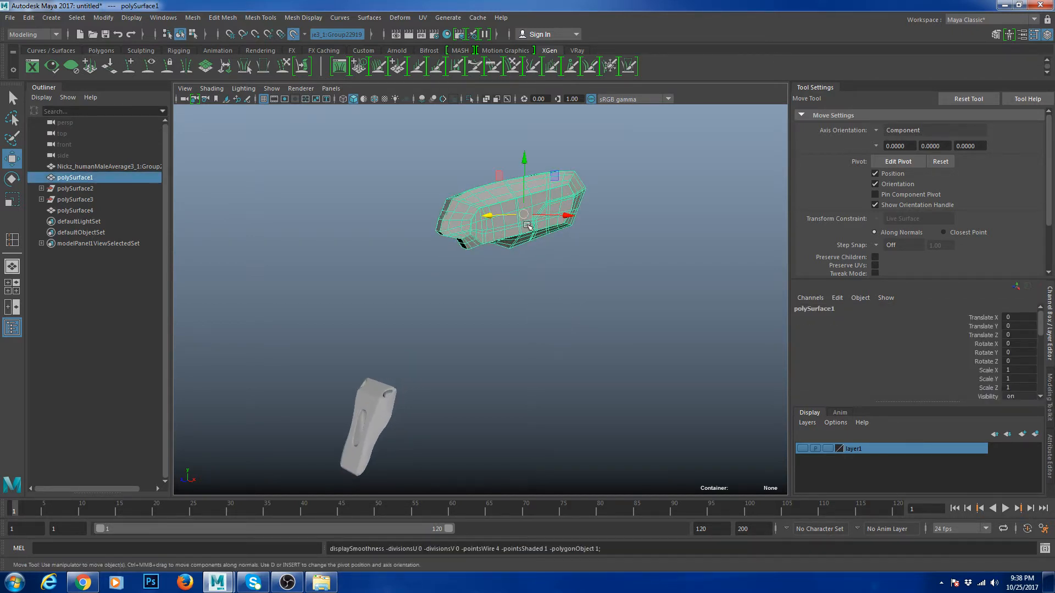
click(803, 449)
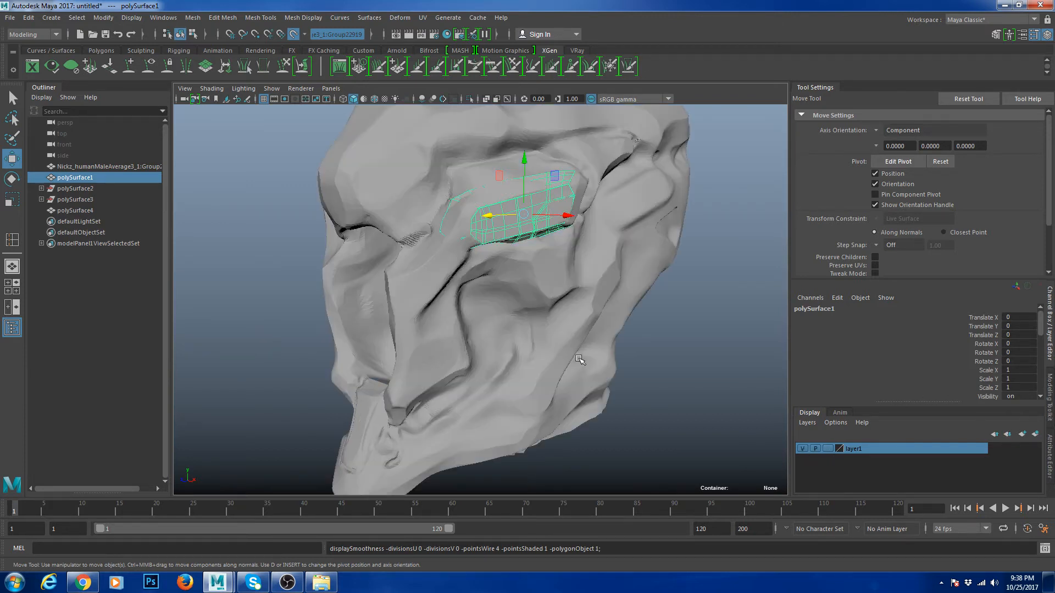